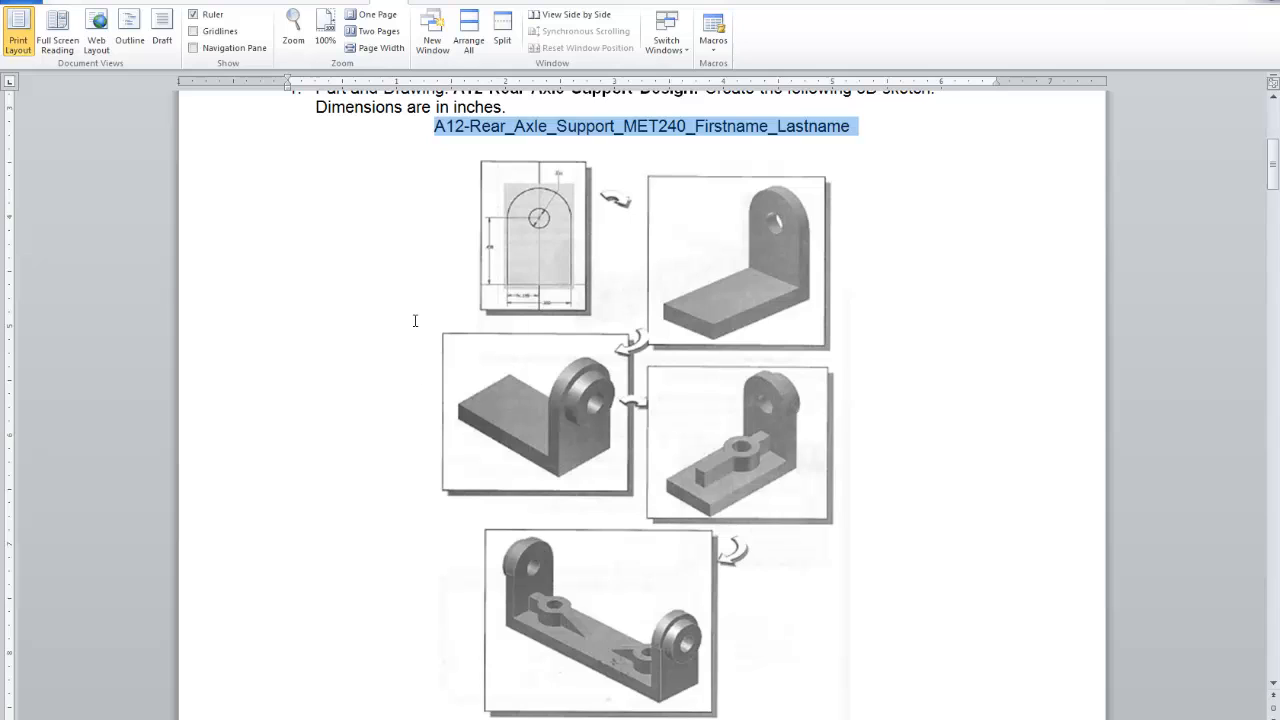
Switch to Autodesk Inventor and start a 2D sketch on the XY Plane of the rear axle support part
scroll(415, 320, down, 1)
mouse_move(271, 719)
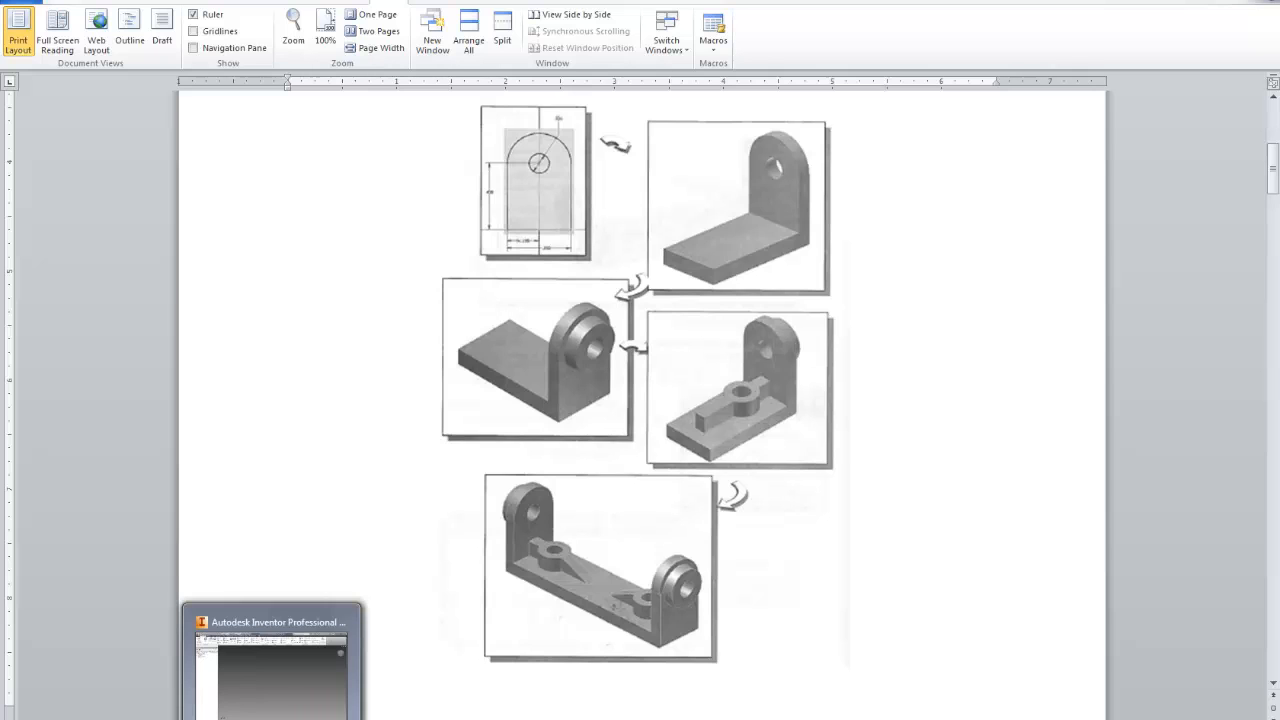
click(271, 660)
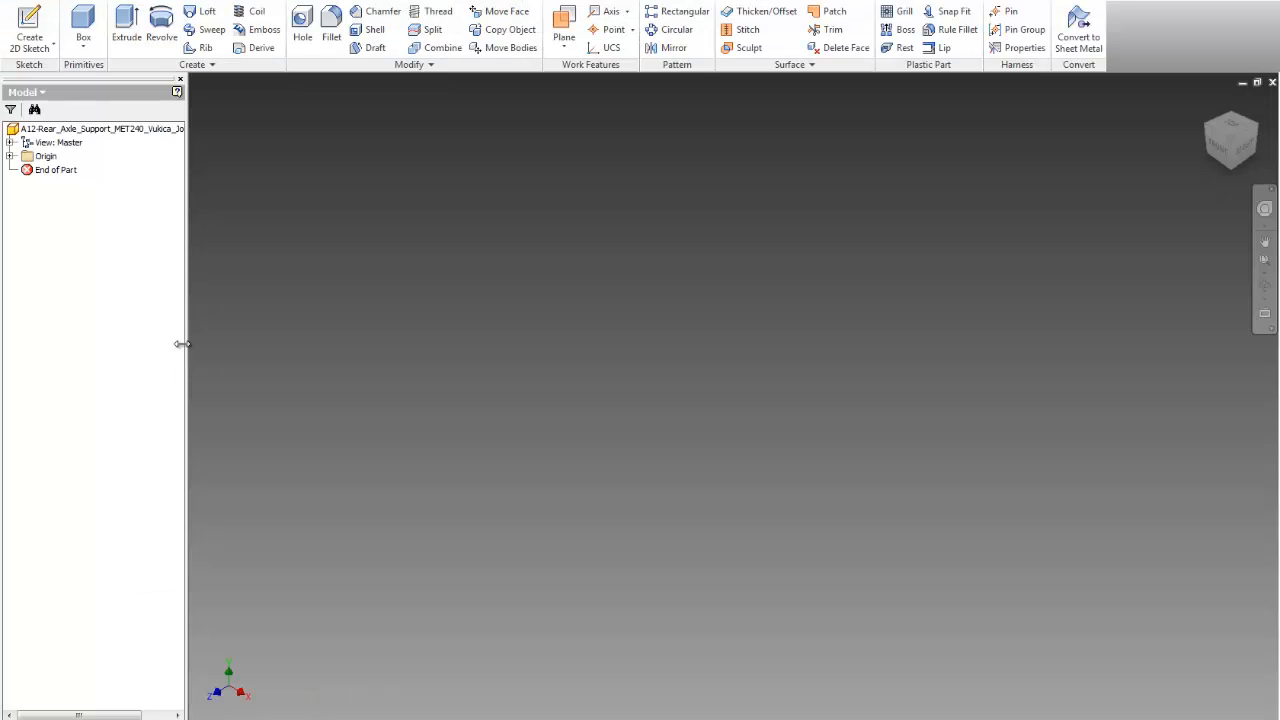
click(29, 30)
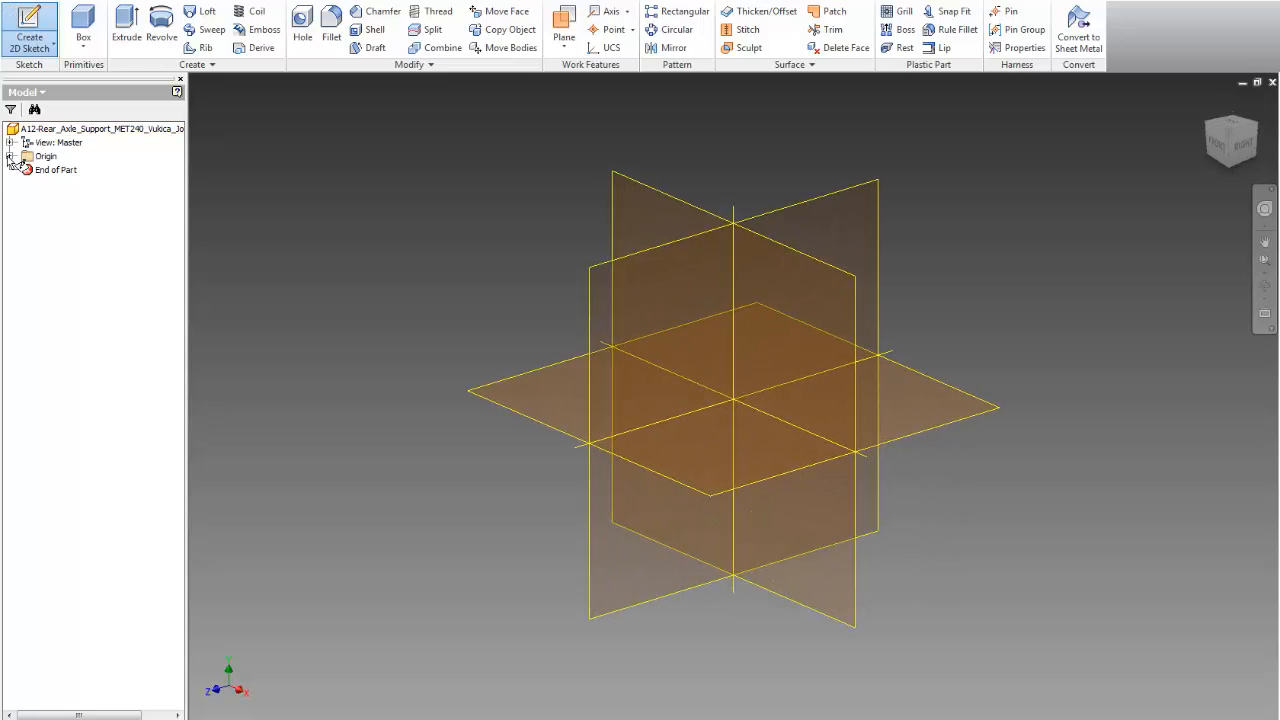
click(9, 157)
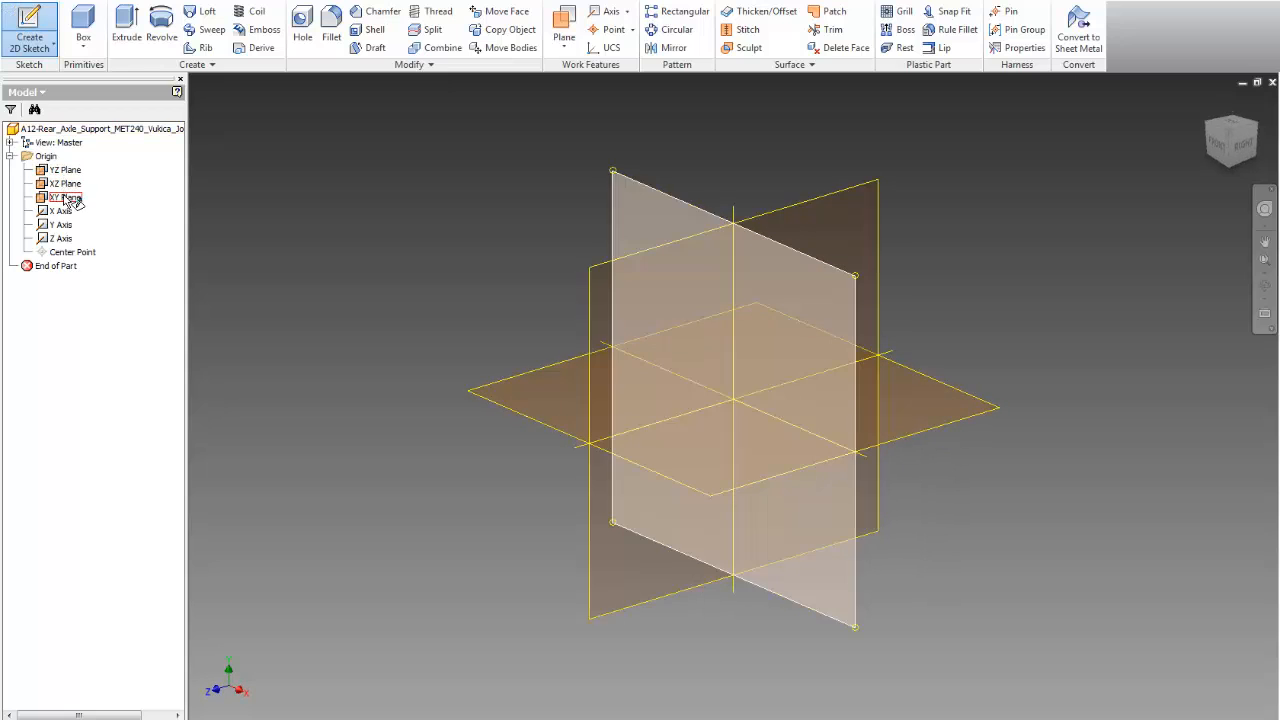
click(72, 199)
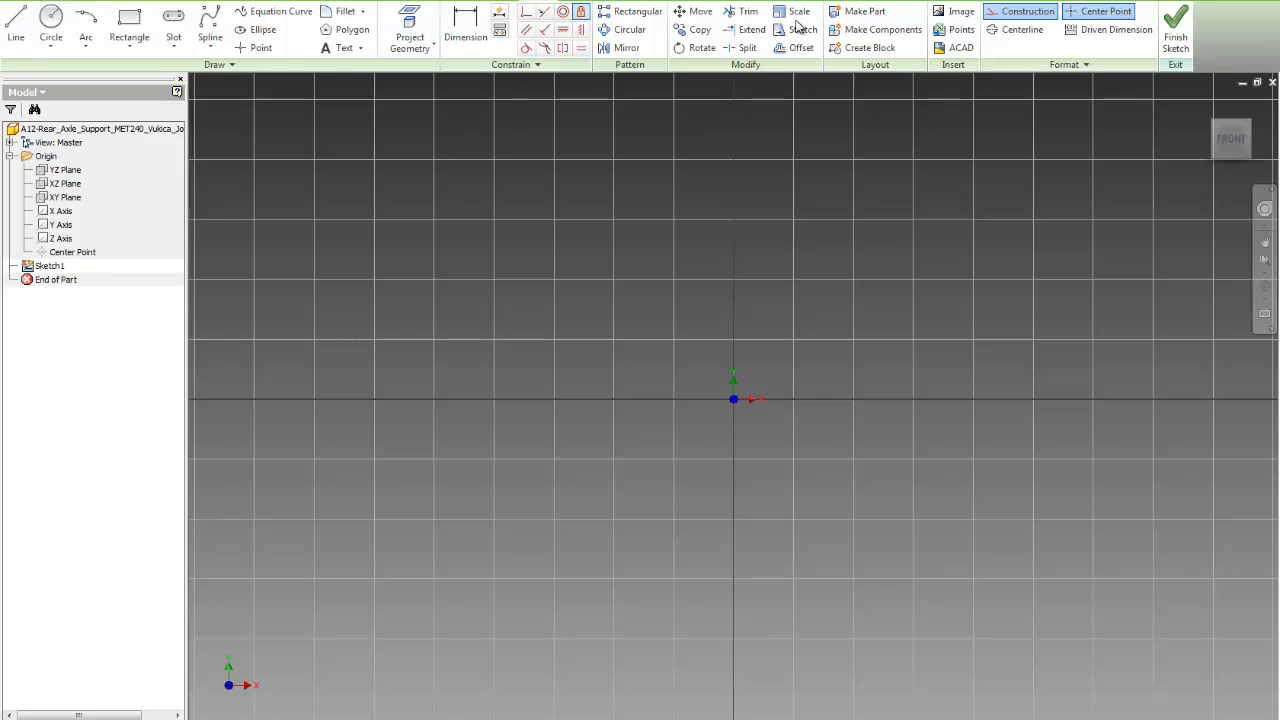
Draw a vertical construction line upward from the origin, and switch back to normal line style
click(1030, 11)
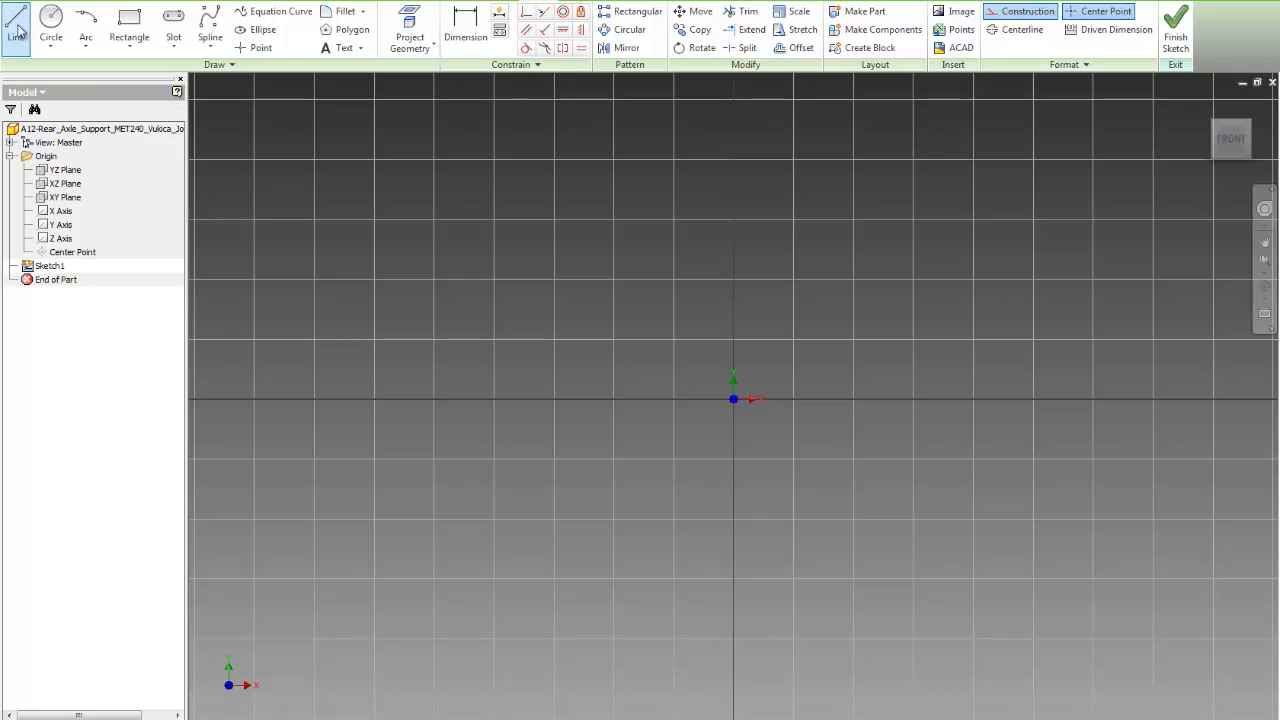
click(16, 25)
click(733, 400)
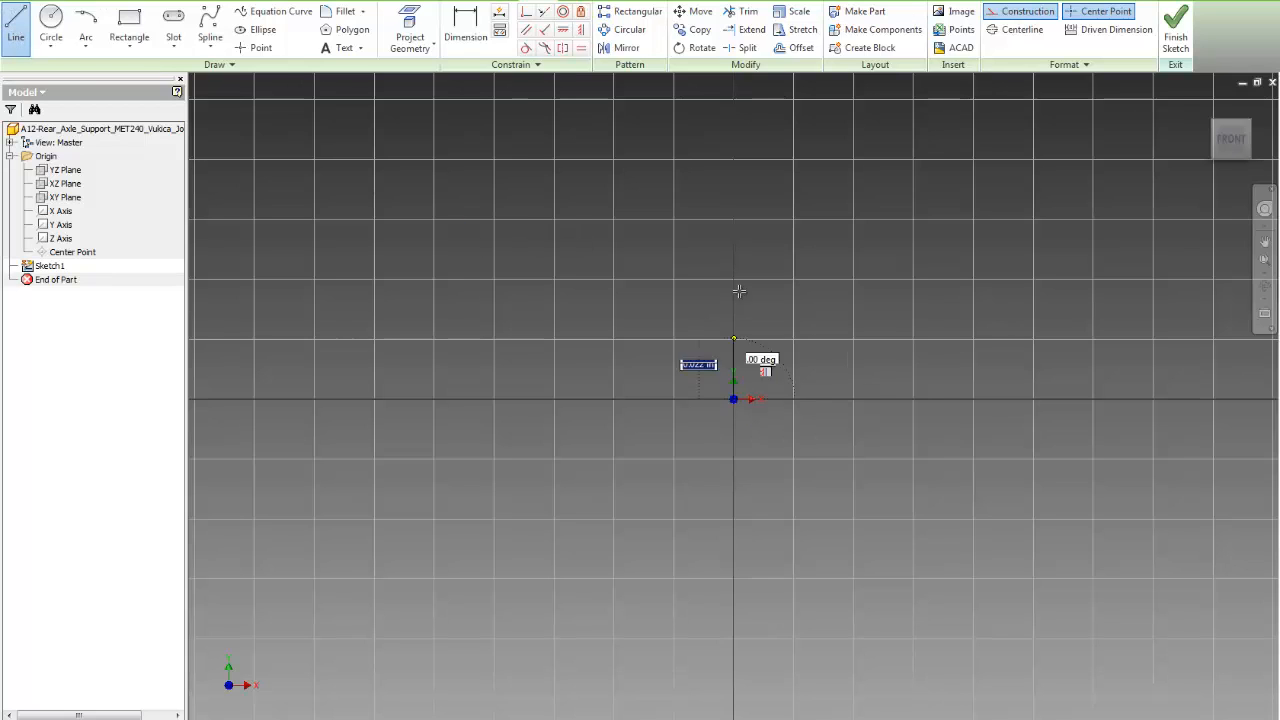
click(733, 133)
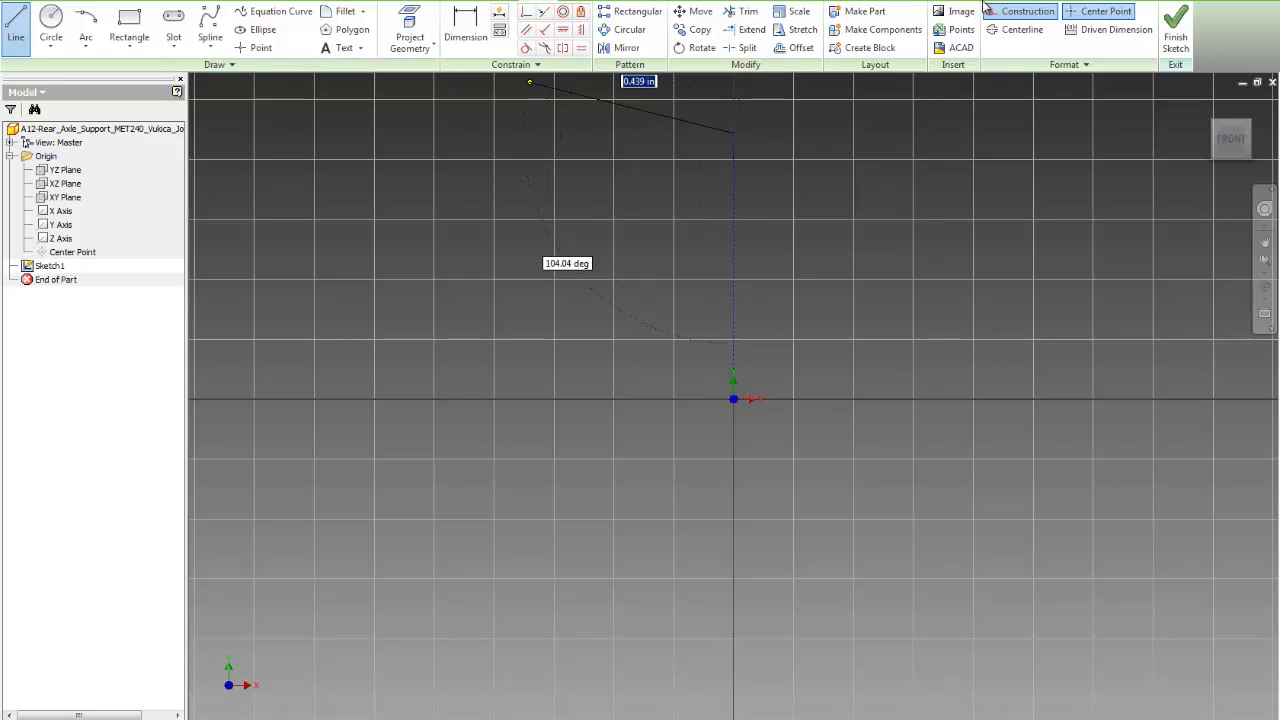
click(1008, 14)
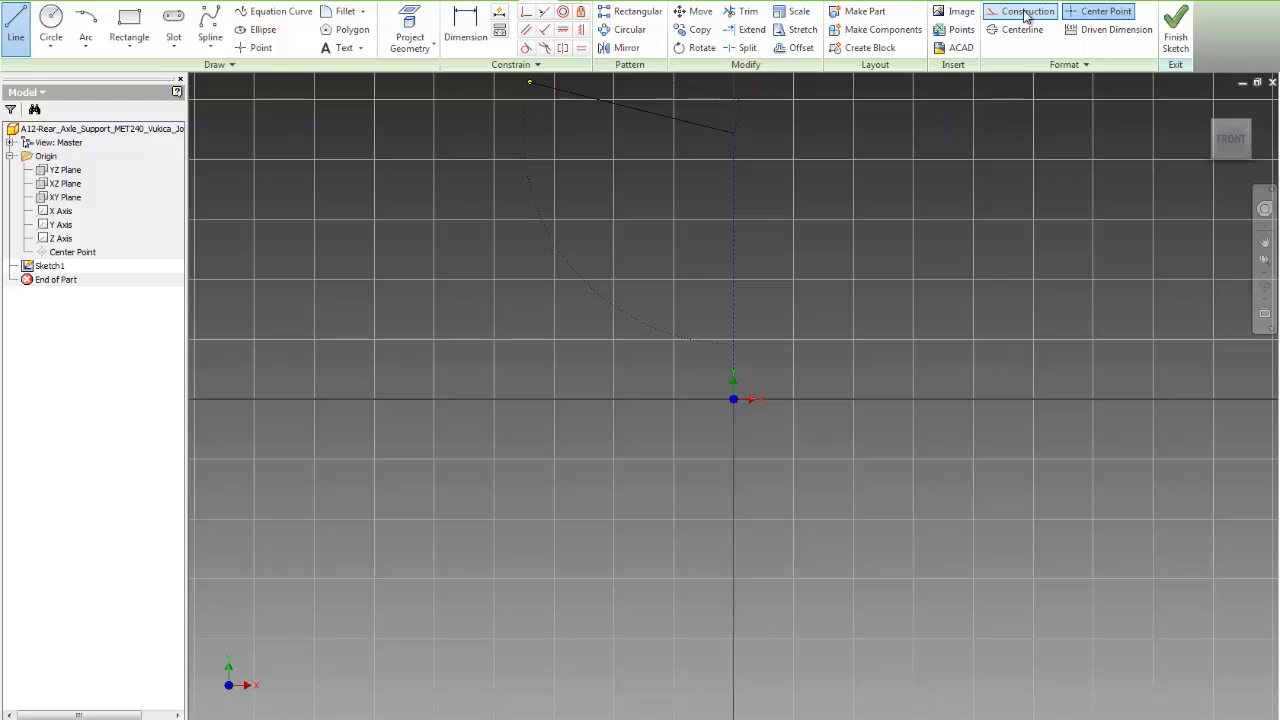
Sketch an open U-shaped profile around the construction line, with a left side about 0.415 in high and a base about 0.67 in wide
click(20, 24)
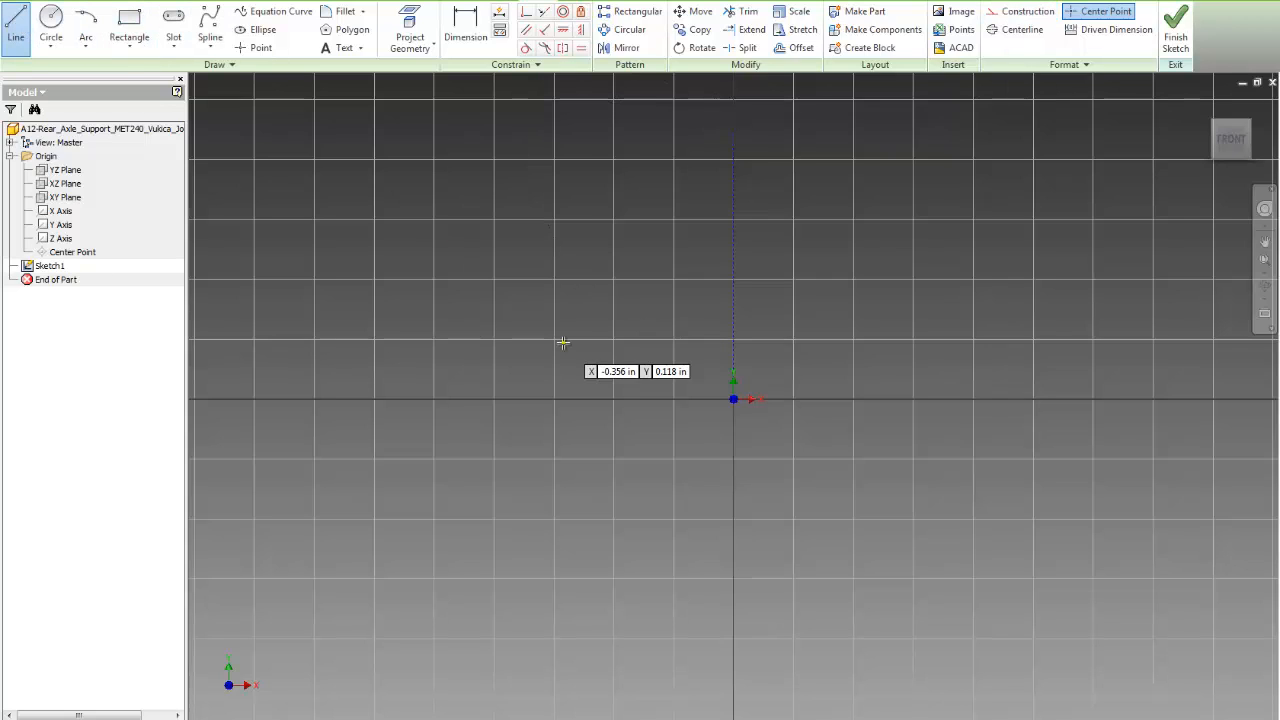
click(590, 201)
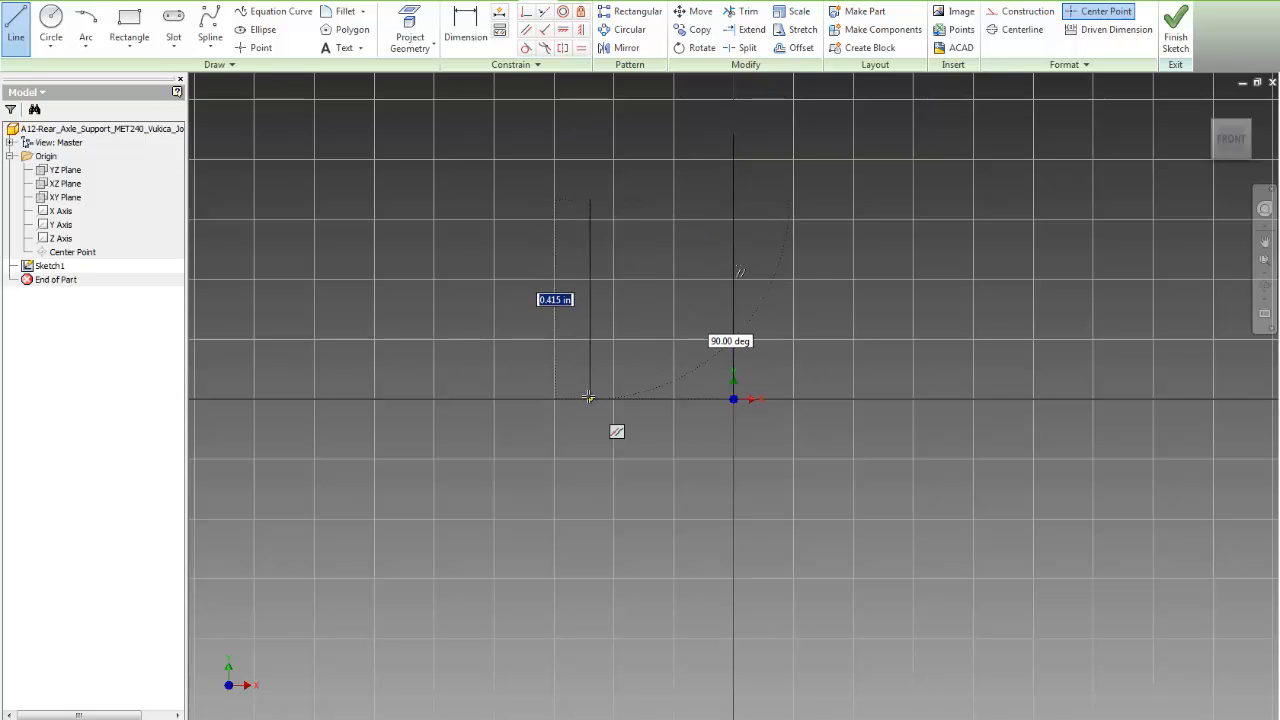
click(589, 398)
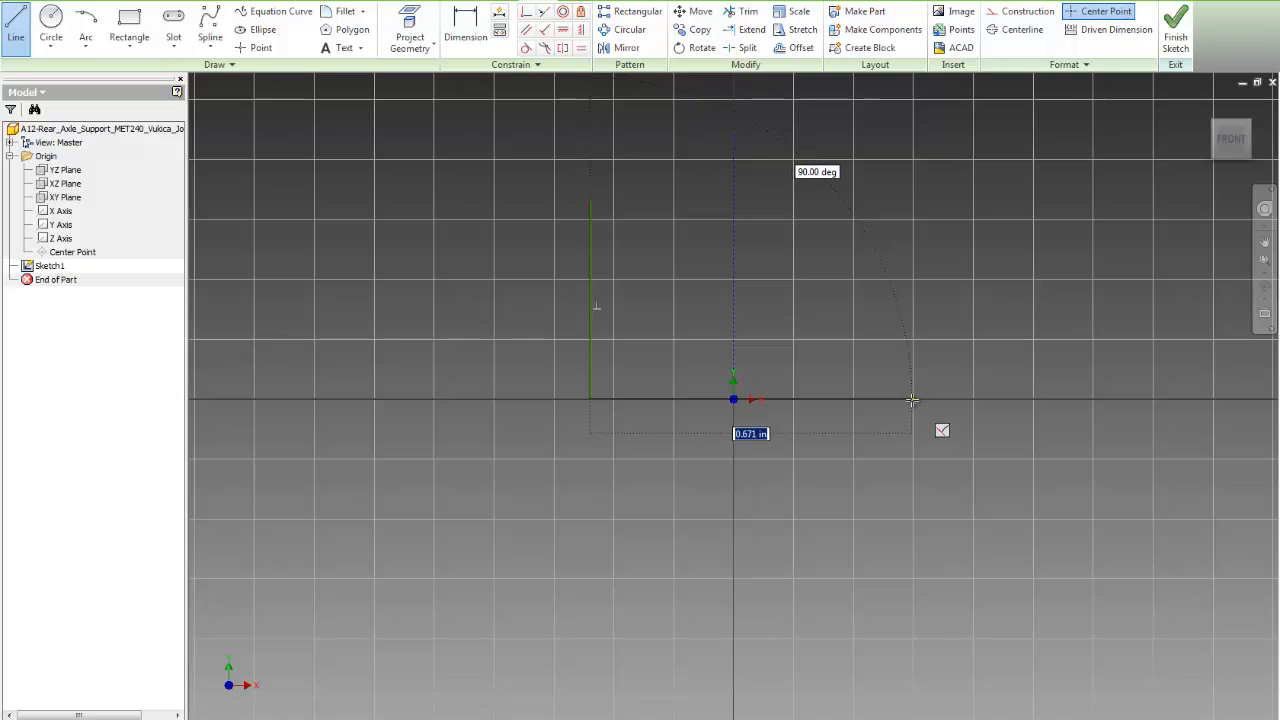
click(912, 398)
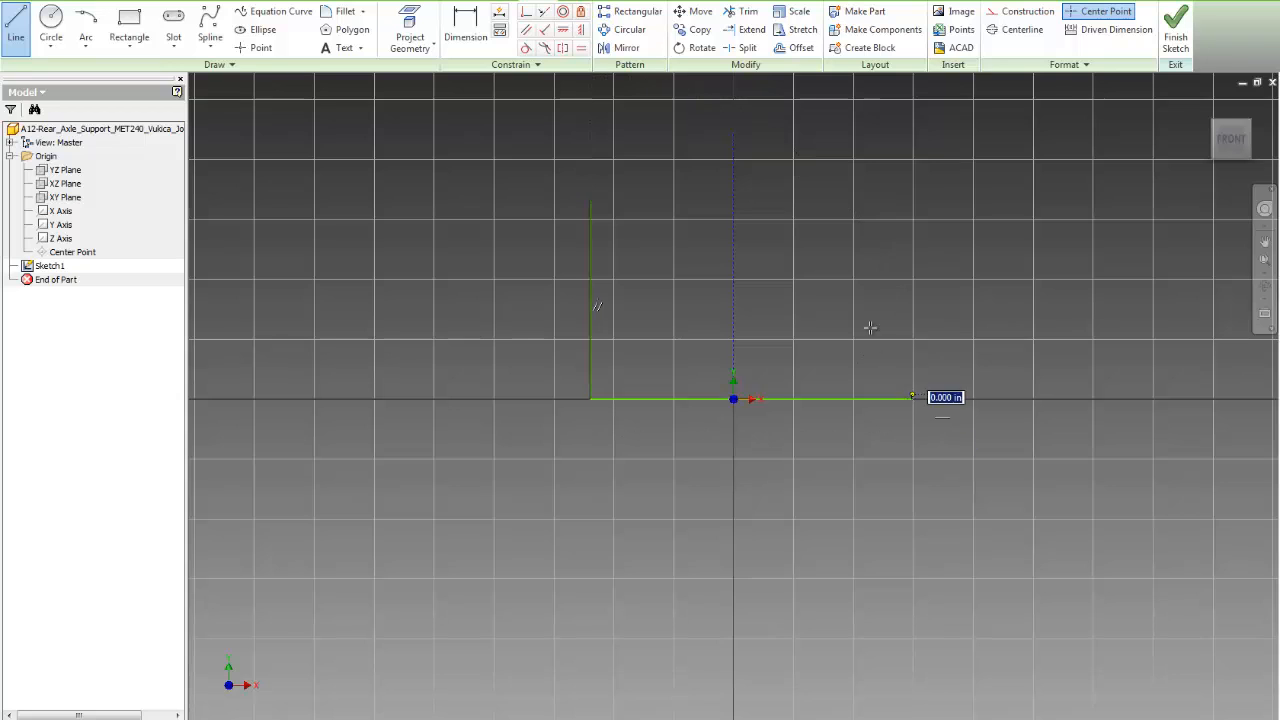
click(911, 186)
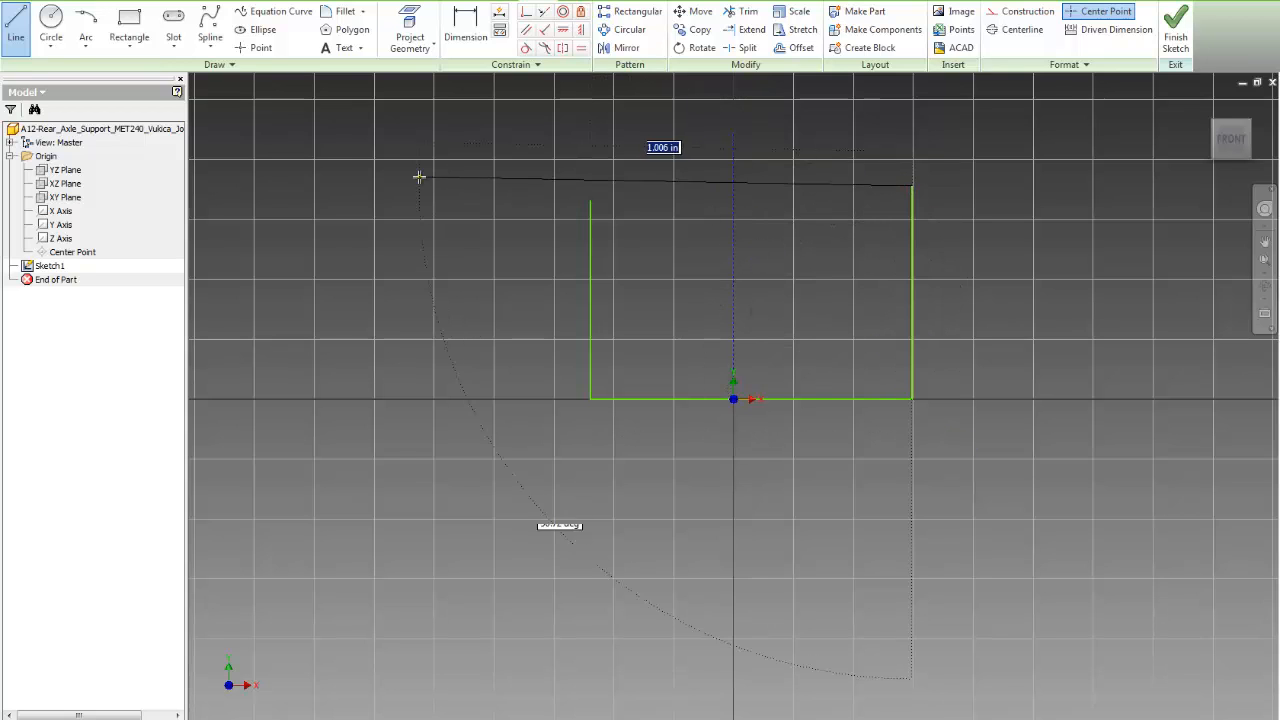
Constrain the two vertical sides to be symmetric about the construction line and equal in length
click(562, 49)
click(590, 287)
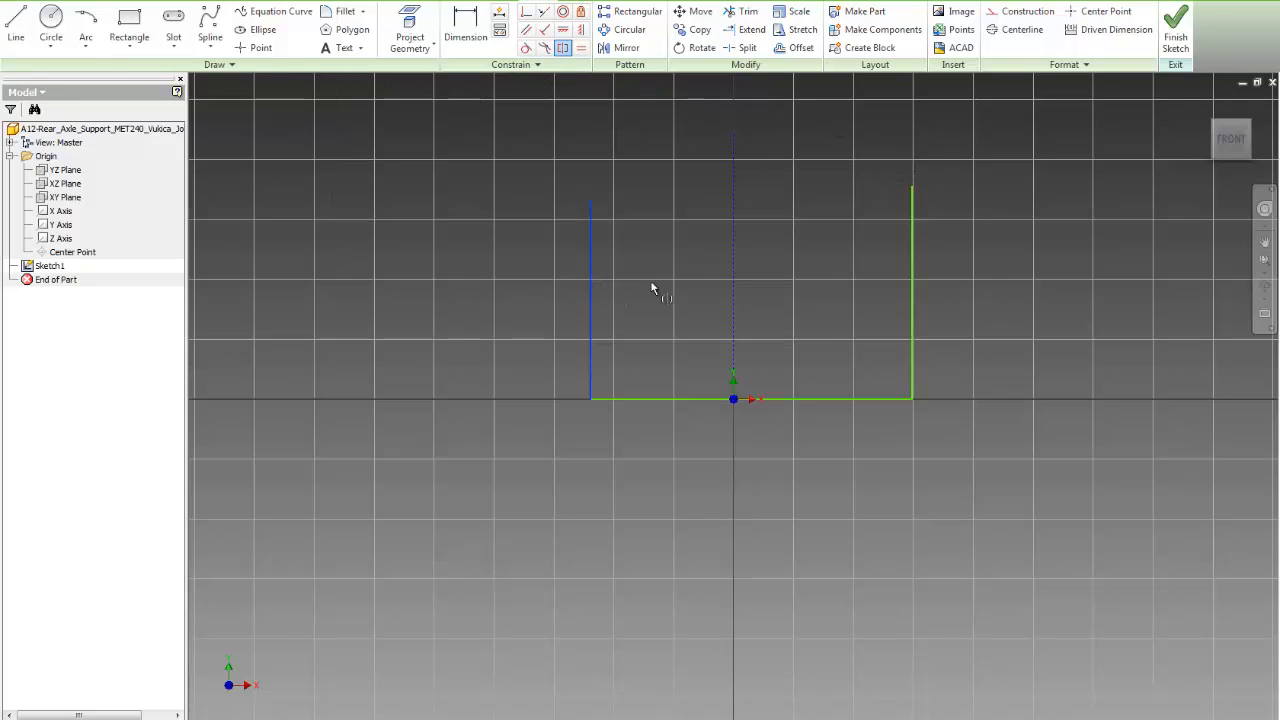
click(566, 50)
click(912, 305)
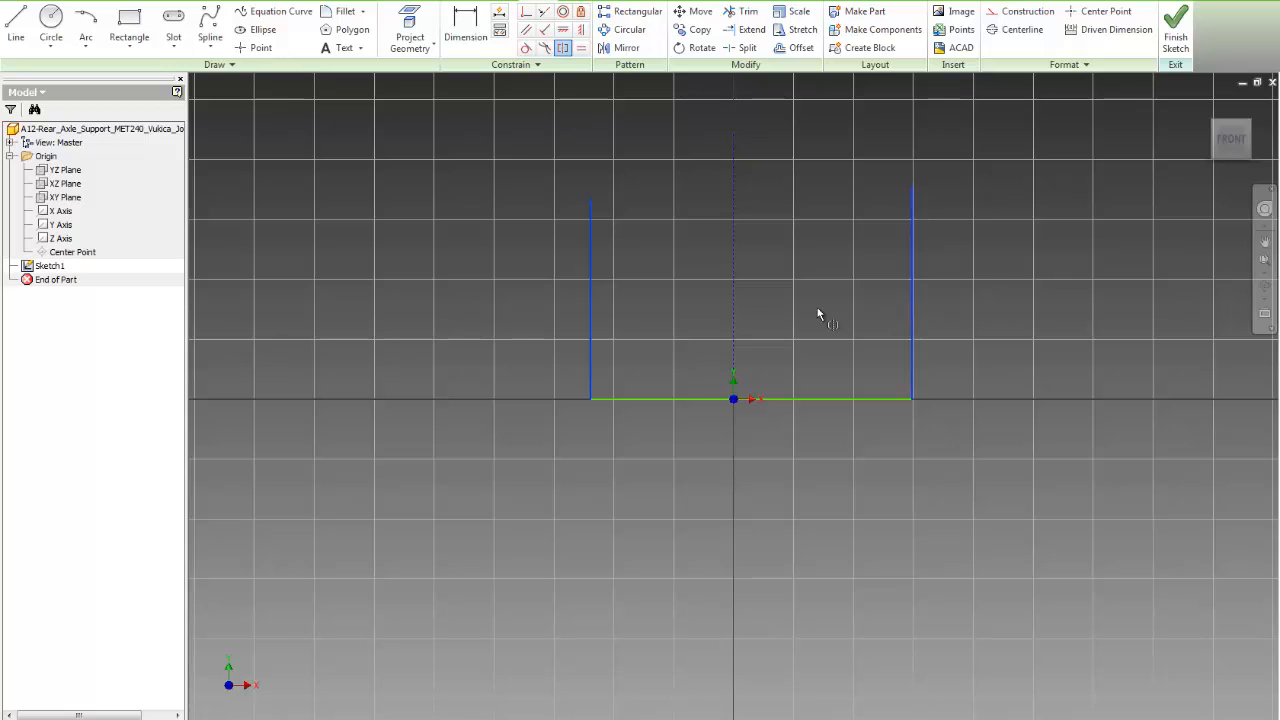
click(736, 296)
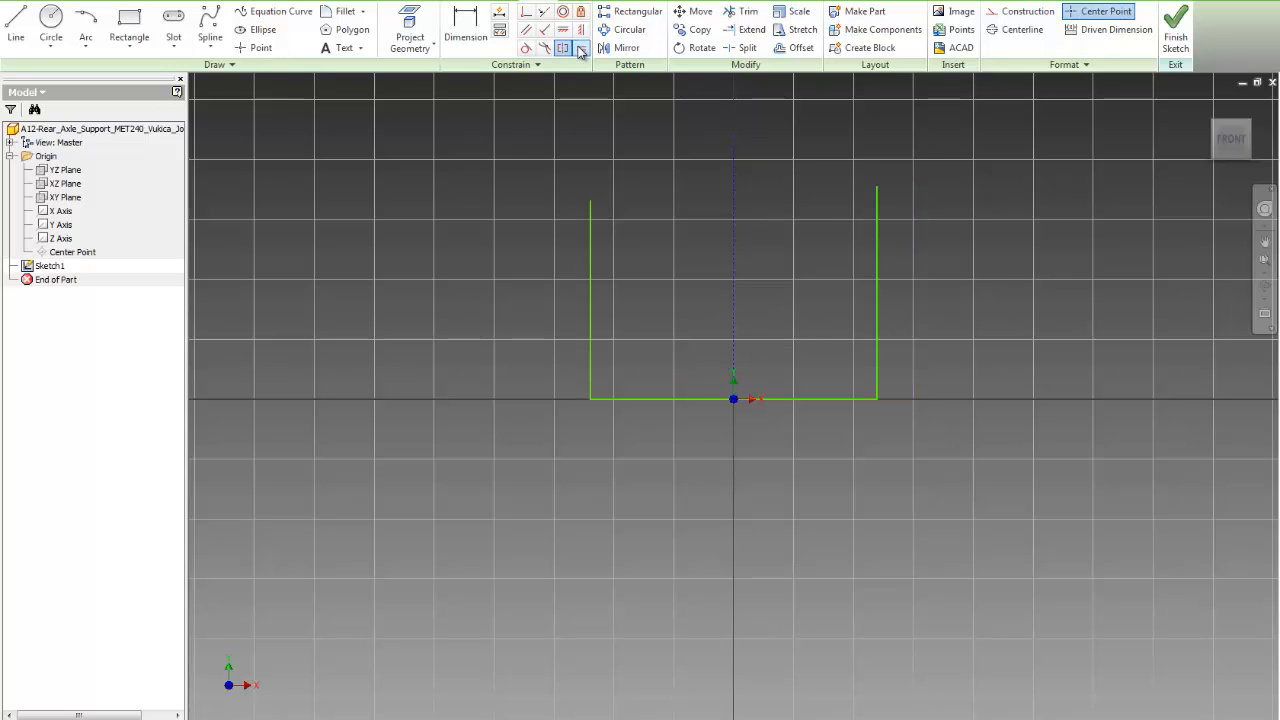
click(590, 266)
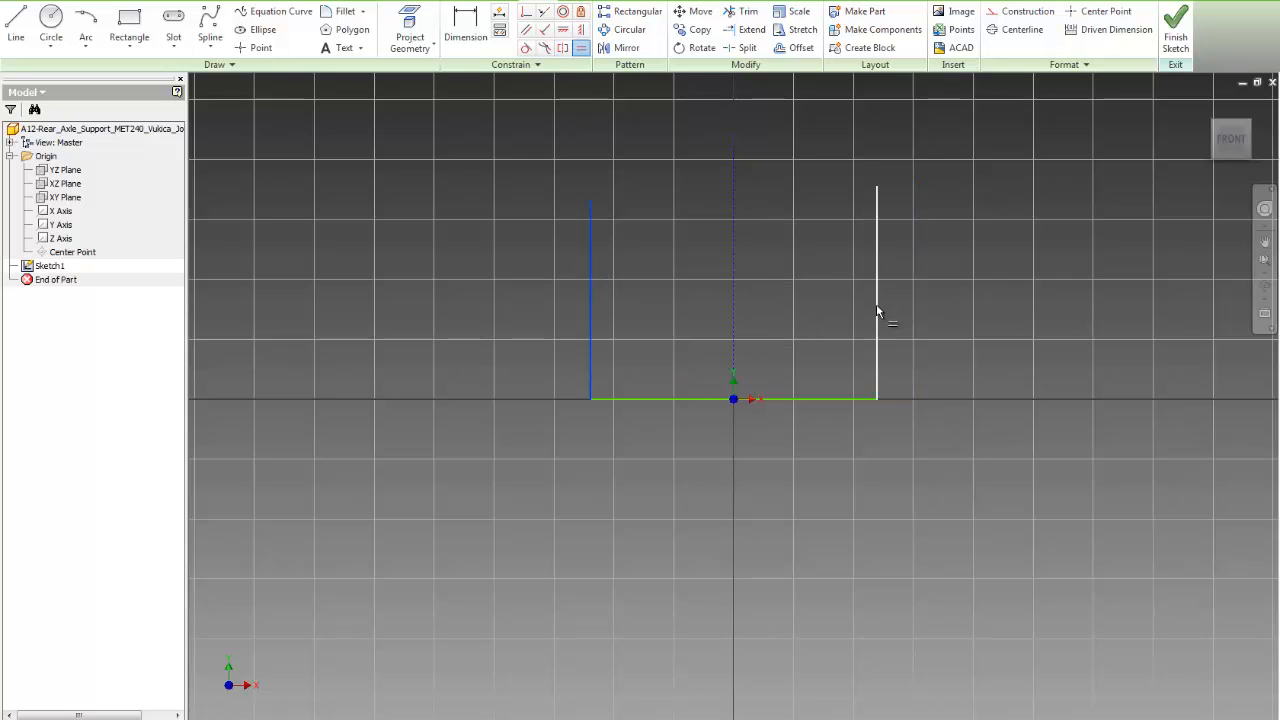
click(877, 312)
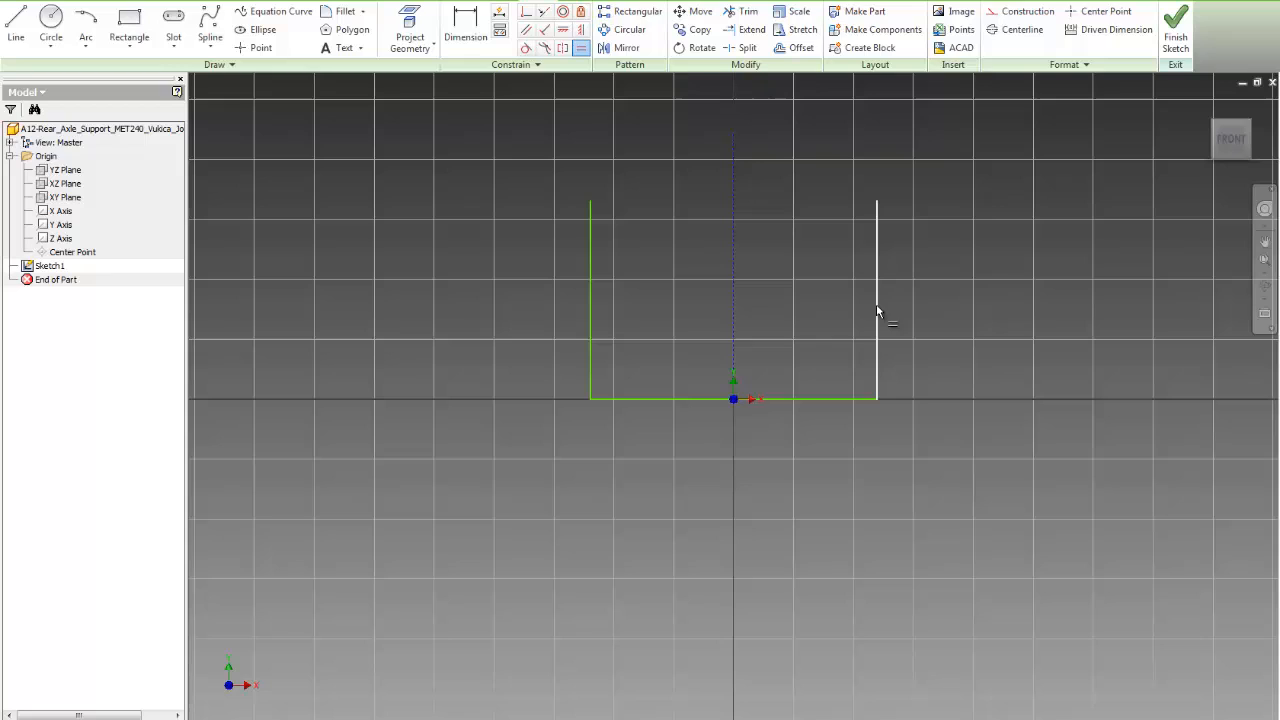
Close the top of the profile with a tangent arc from the left side's upper end to the right side's upper end
click(86, 45)
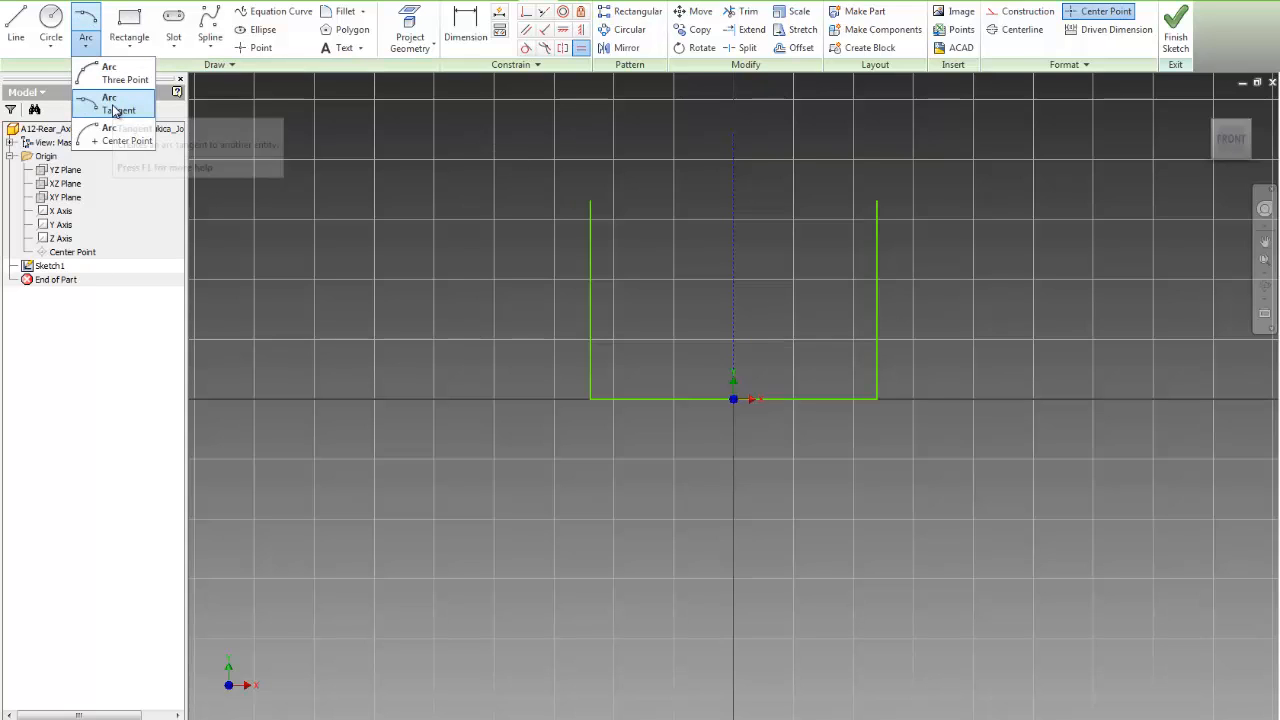
click(118, 110)
click(590, 203)
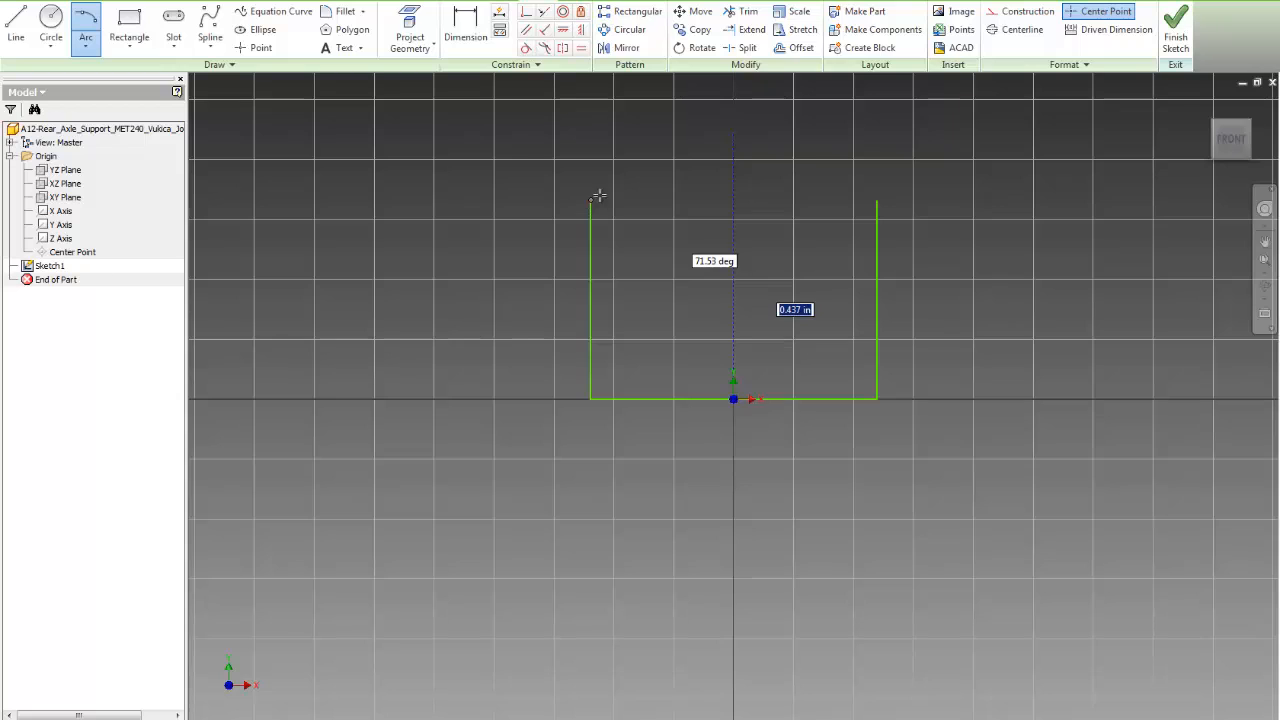
click(877, 203)
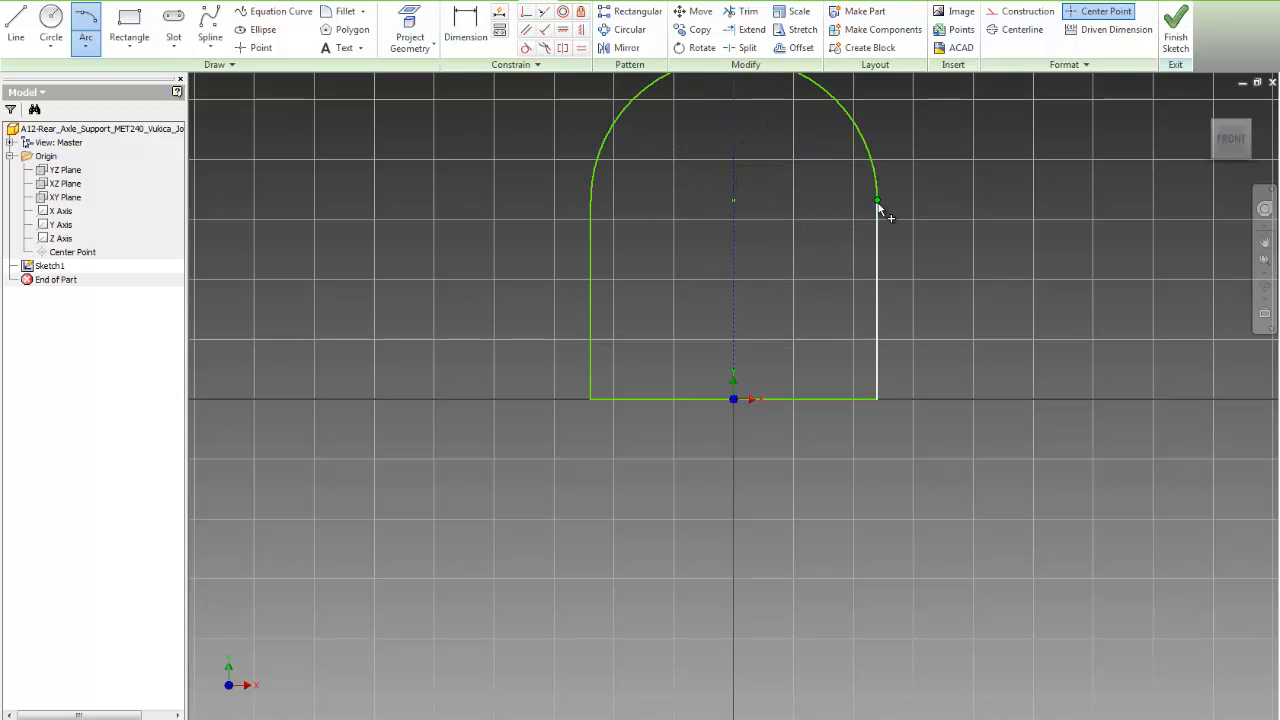
key(Escape)
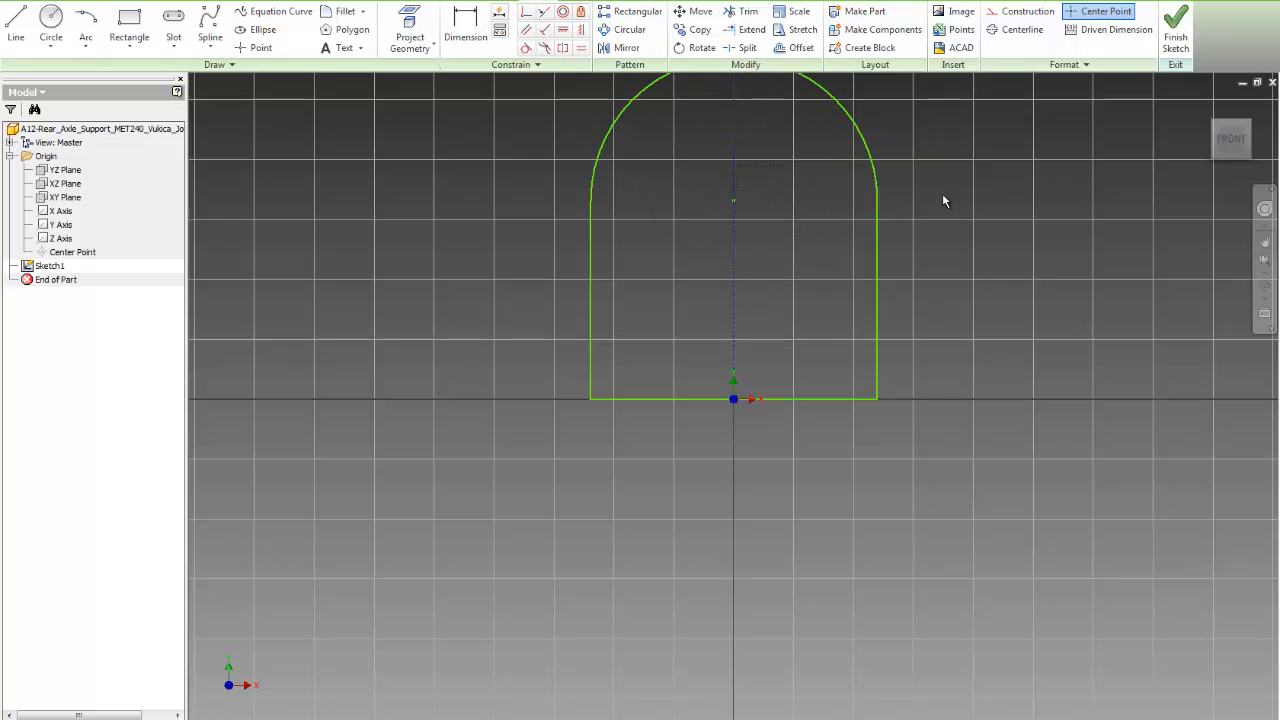
Dimension the left vertical side of the profile to 0.43 in
key(Home)
scroll(1013, 290, up, 3)
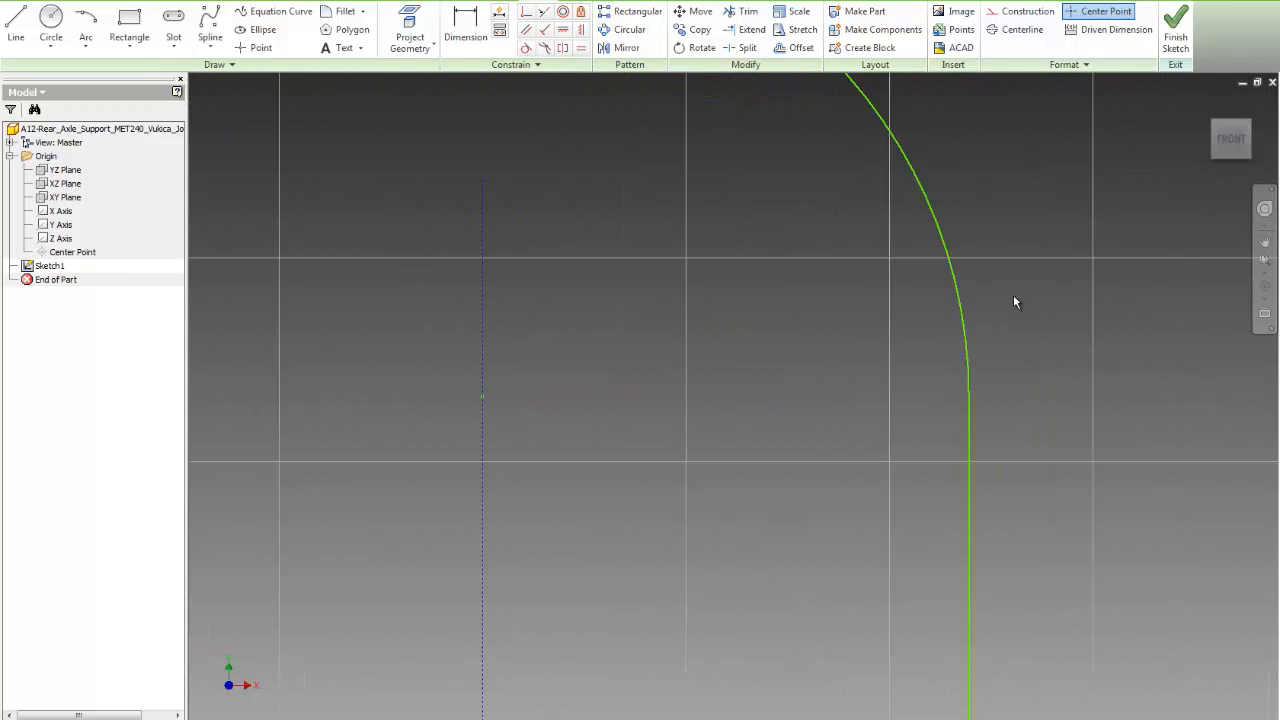
scroll(1013, 297, down, 5)
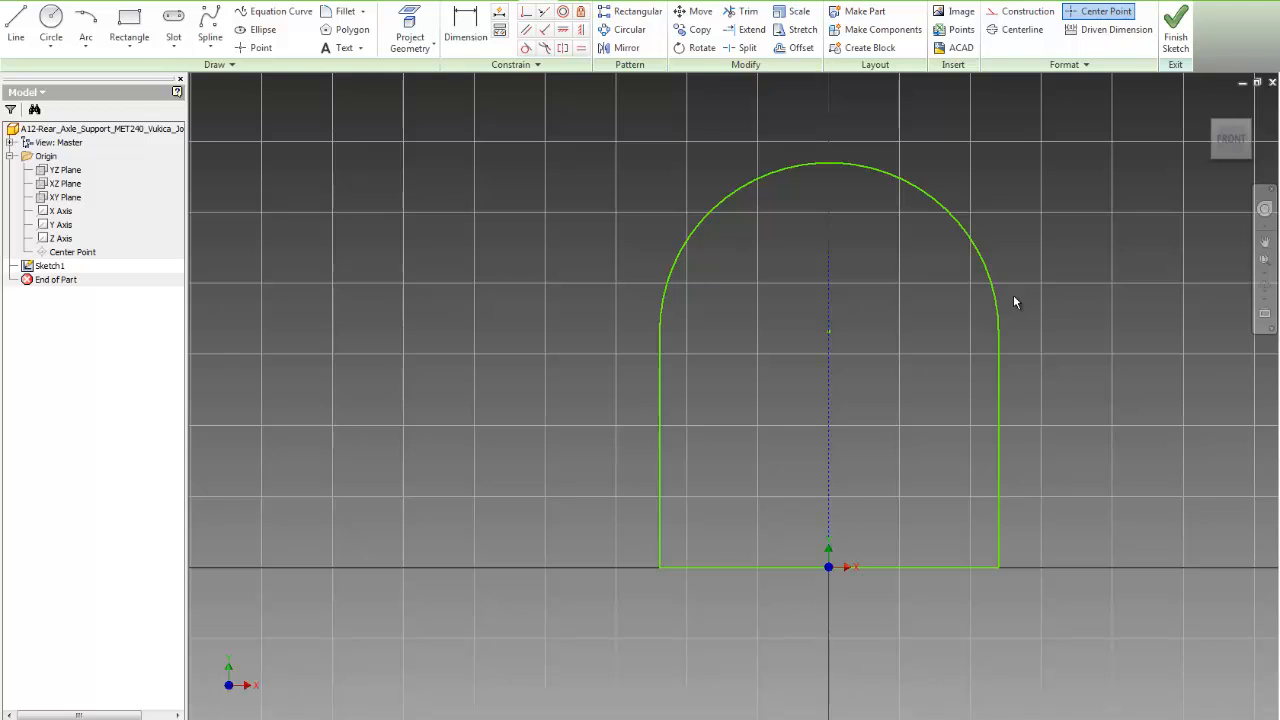
click(465, 25)
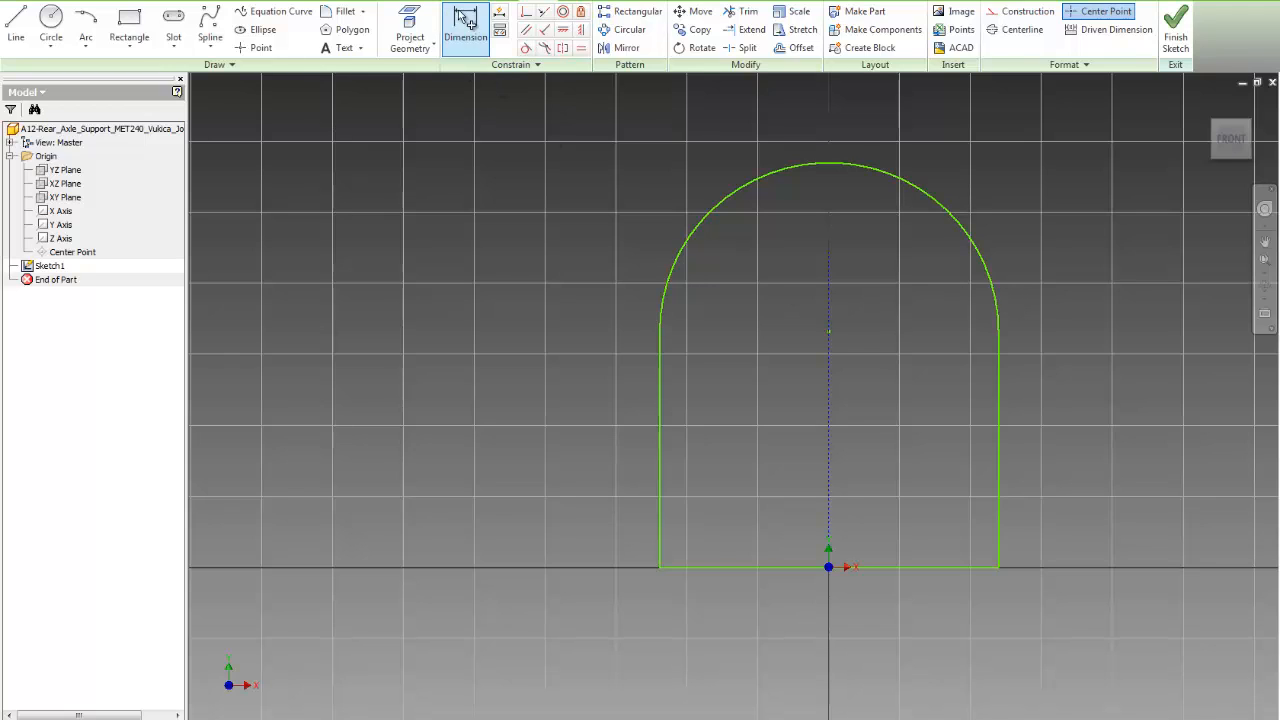
click(659, 449)
click(585, 441)
text(0)
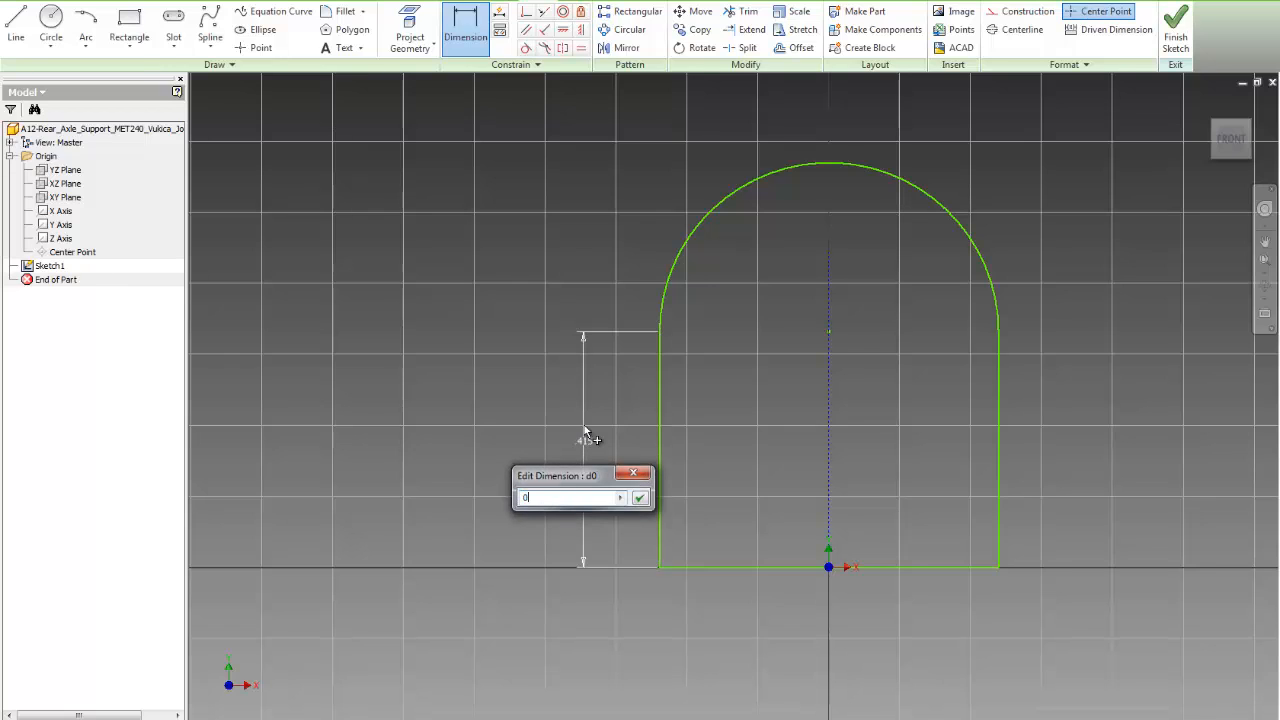
text(.43)
key(Return)
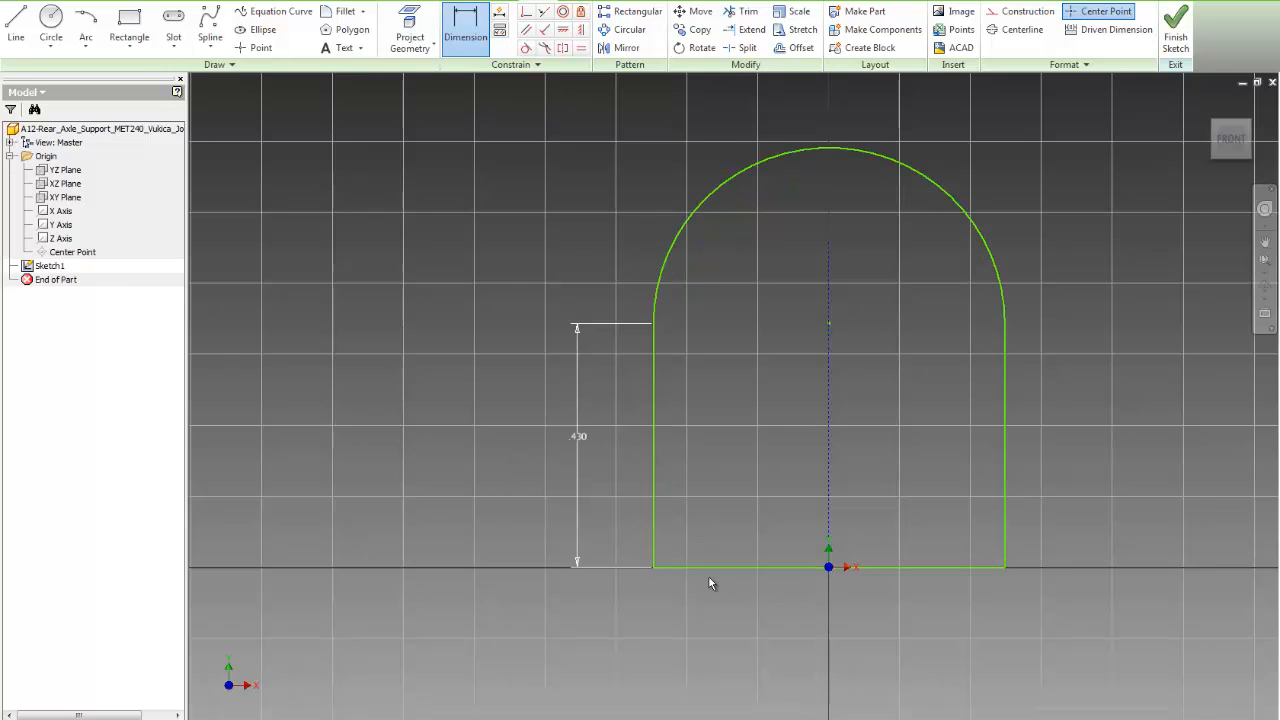
Dimension the base line of the profile to 0.39 in wide
click(716, 568)
click(740, 610)
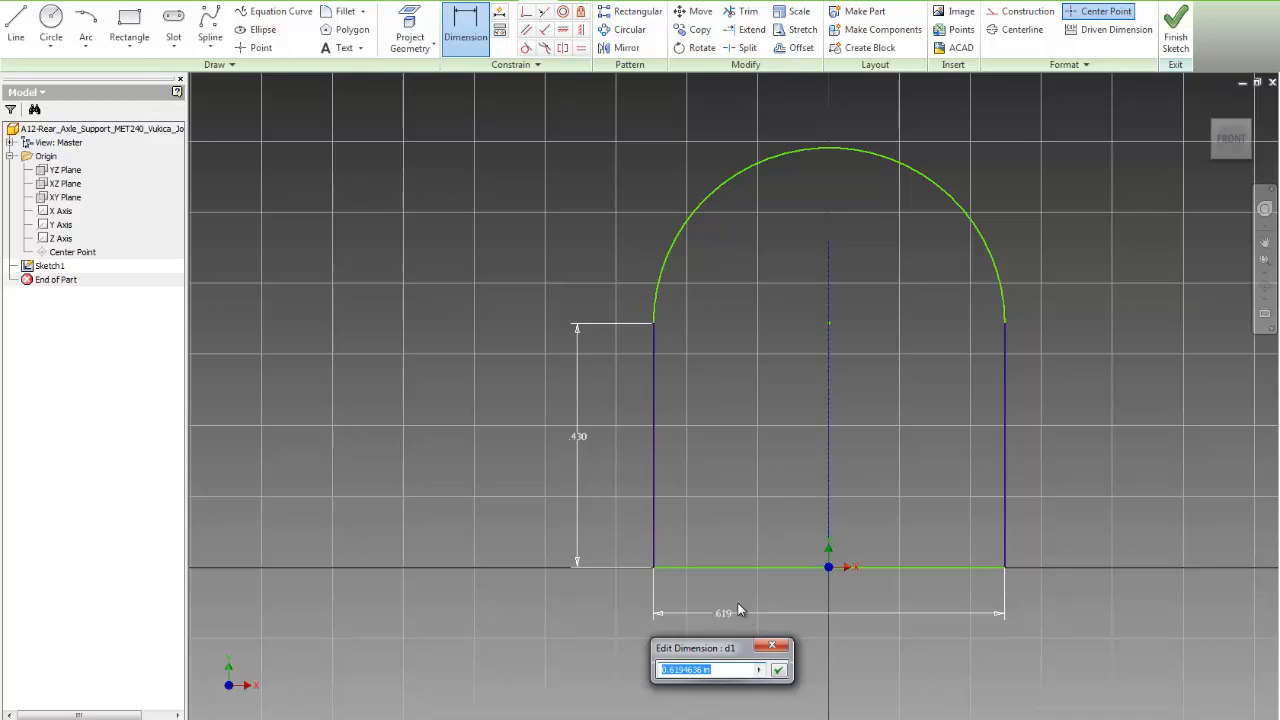
text(0.39)
key(Return)
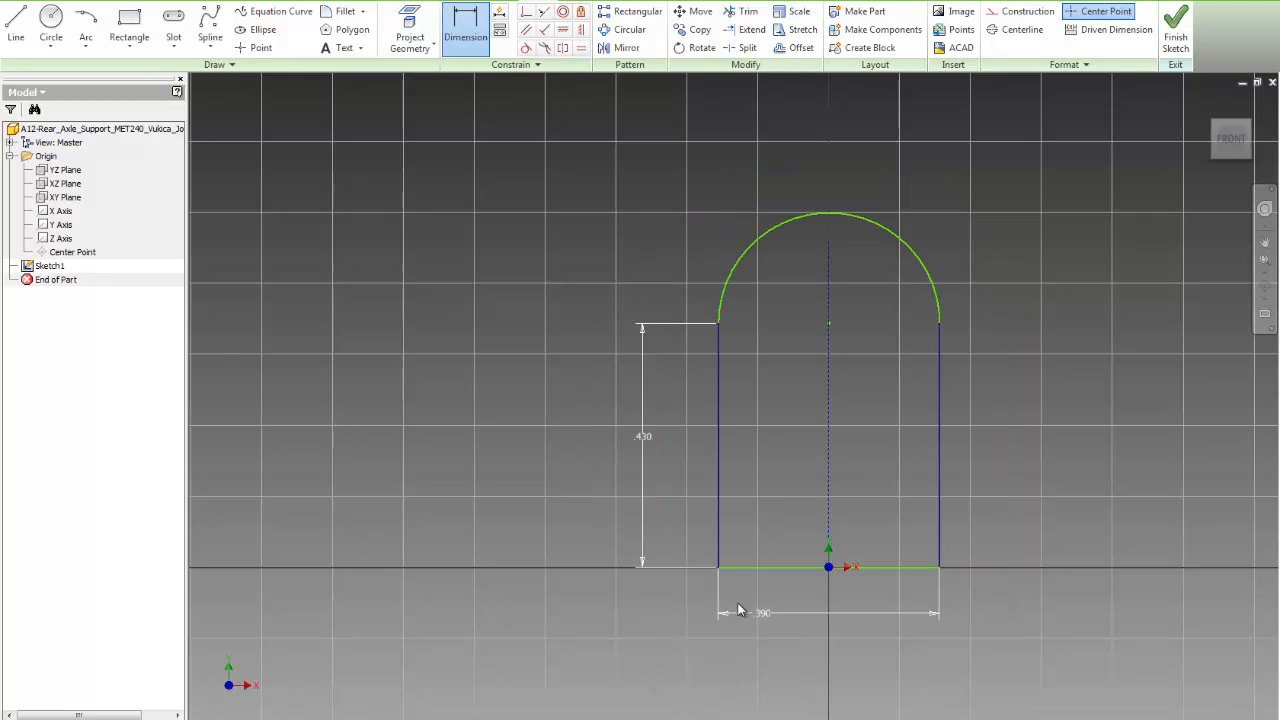
key(Escape)
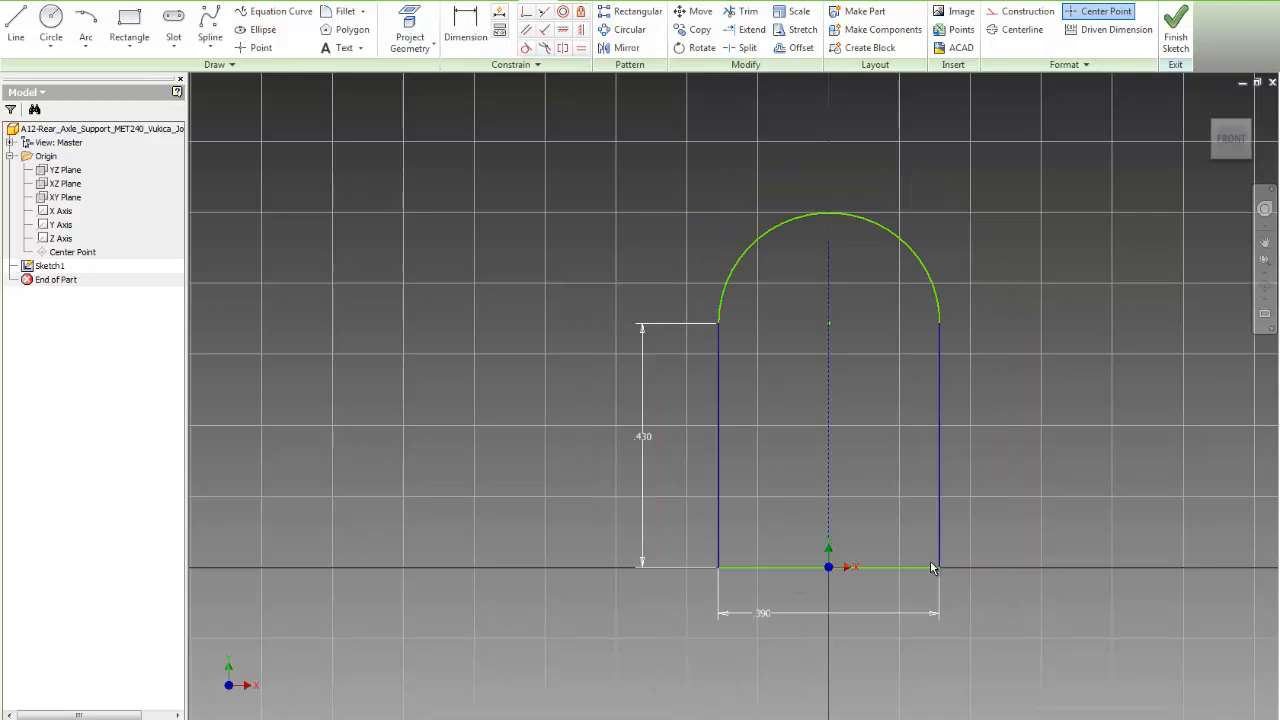
Pull the profile up off the origin, and dimension the vertical distance between its base line and the origin as 0
drag(940, 568, 979, 515)
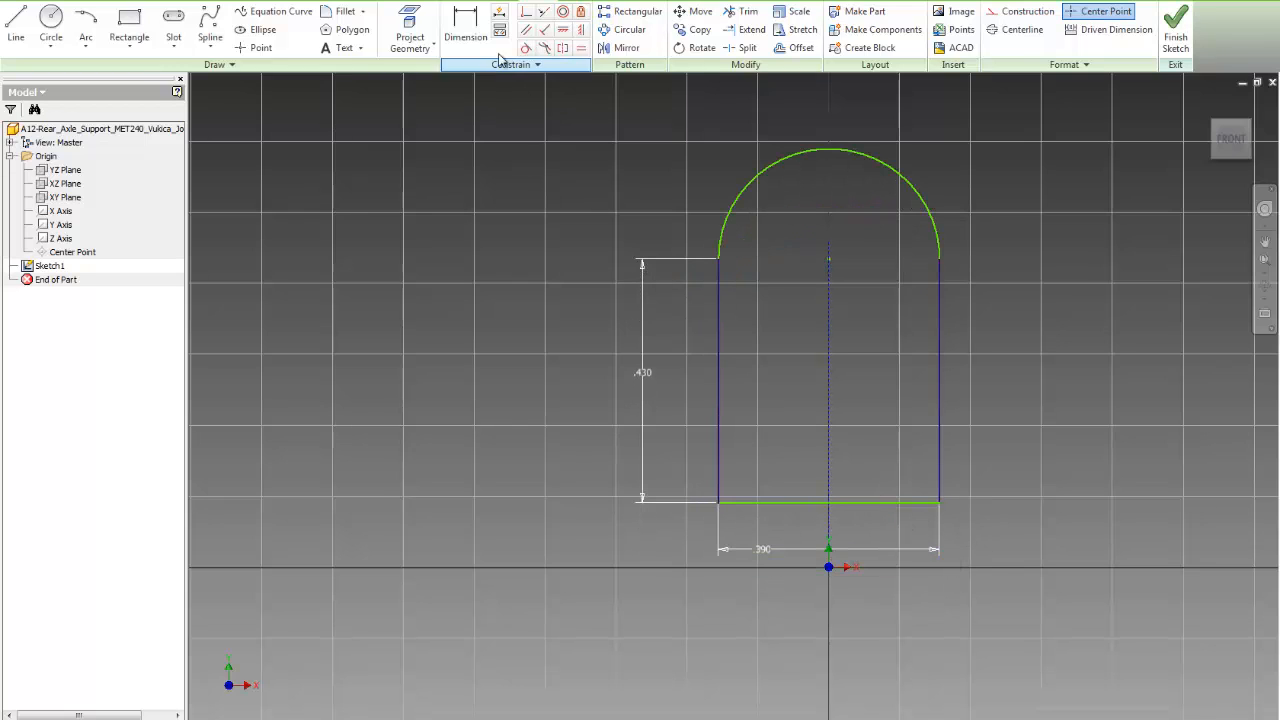
click(465, 25)
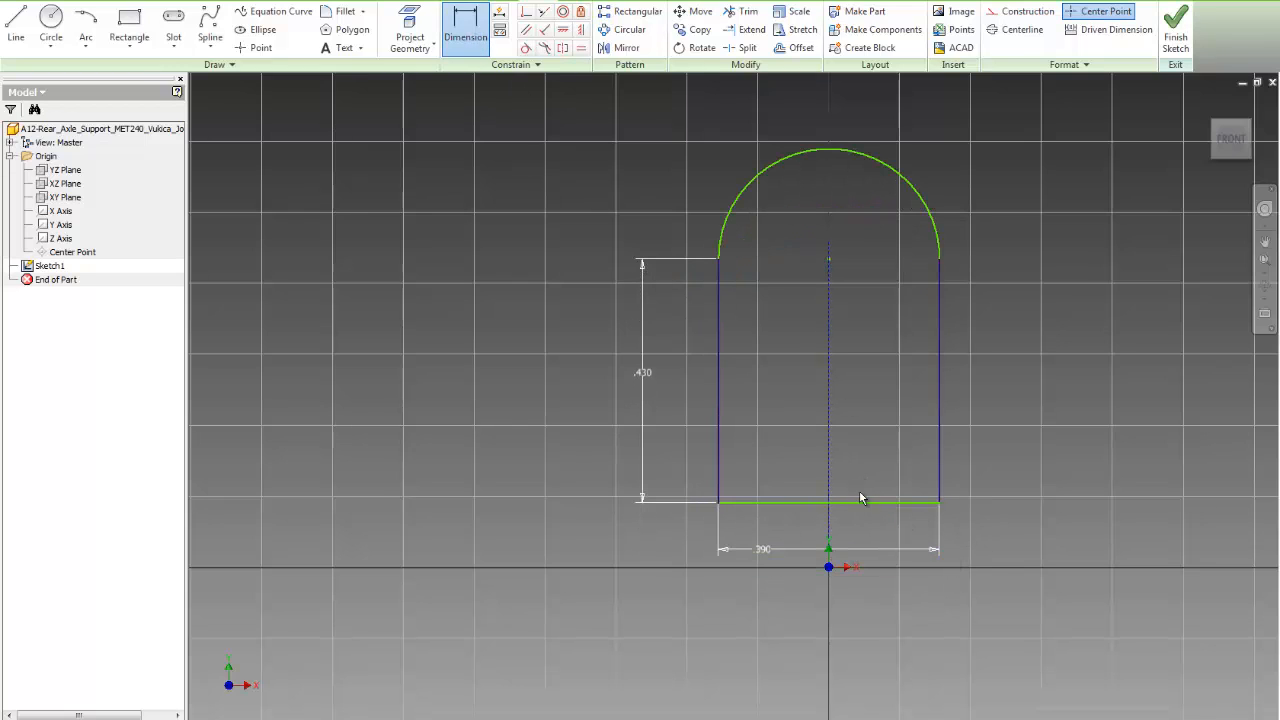
click(828, 568)
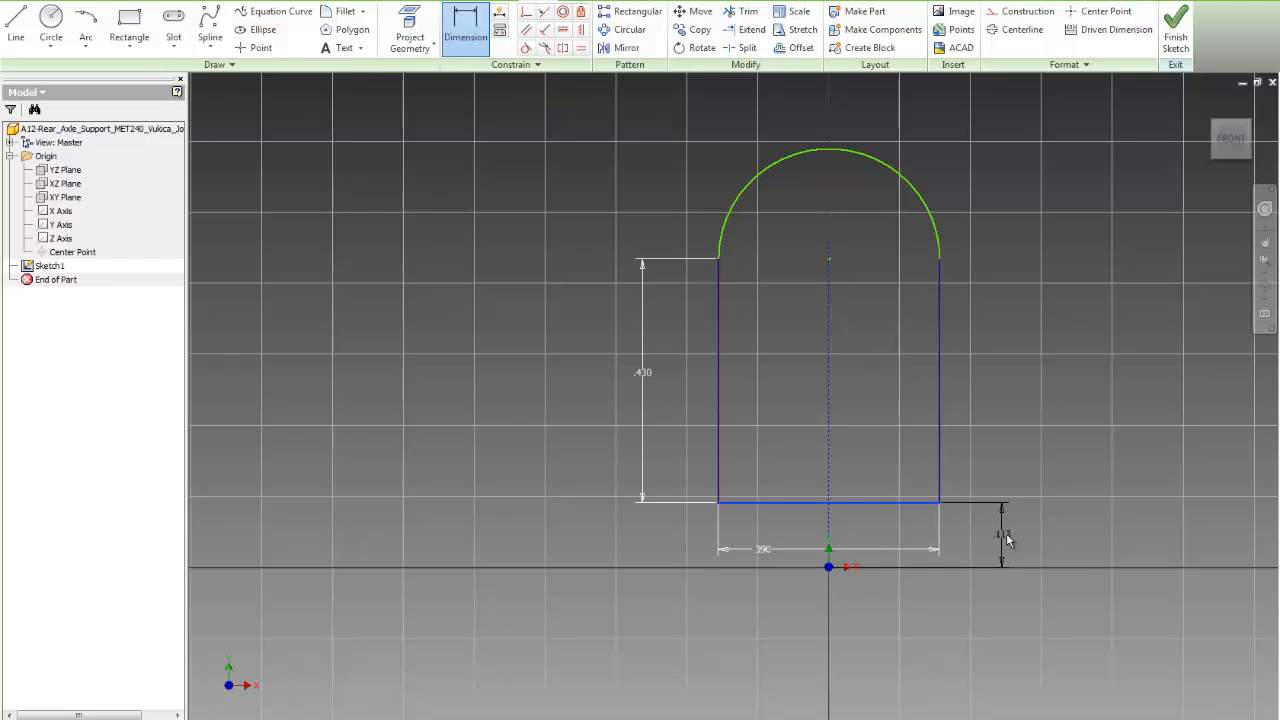
click(1013, 538)
text(0.1129674)
key(Return)
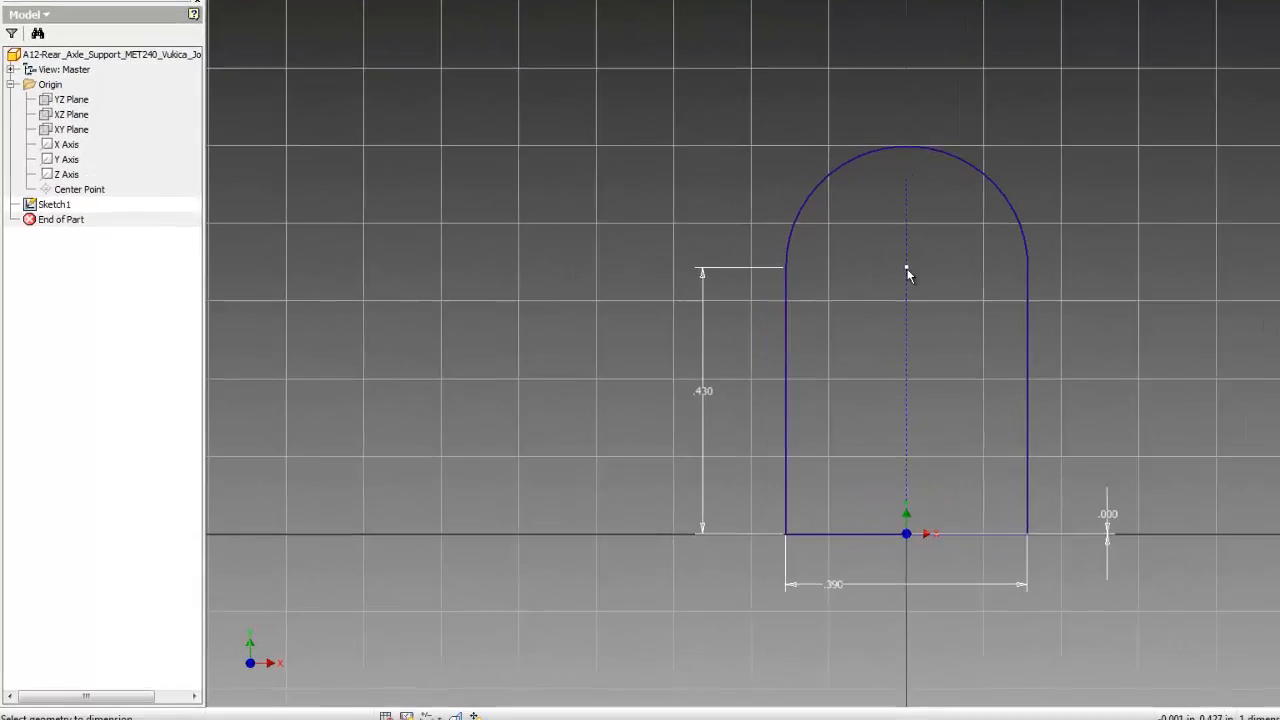
Draw a circle about 0.215 in in diameter centred on the center point of the profile's top arc
click(494, 705)
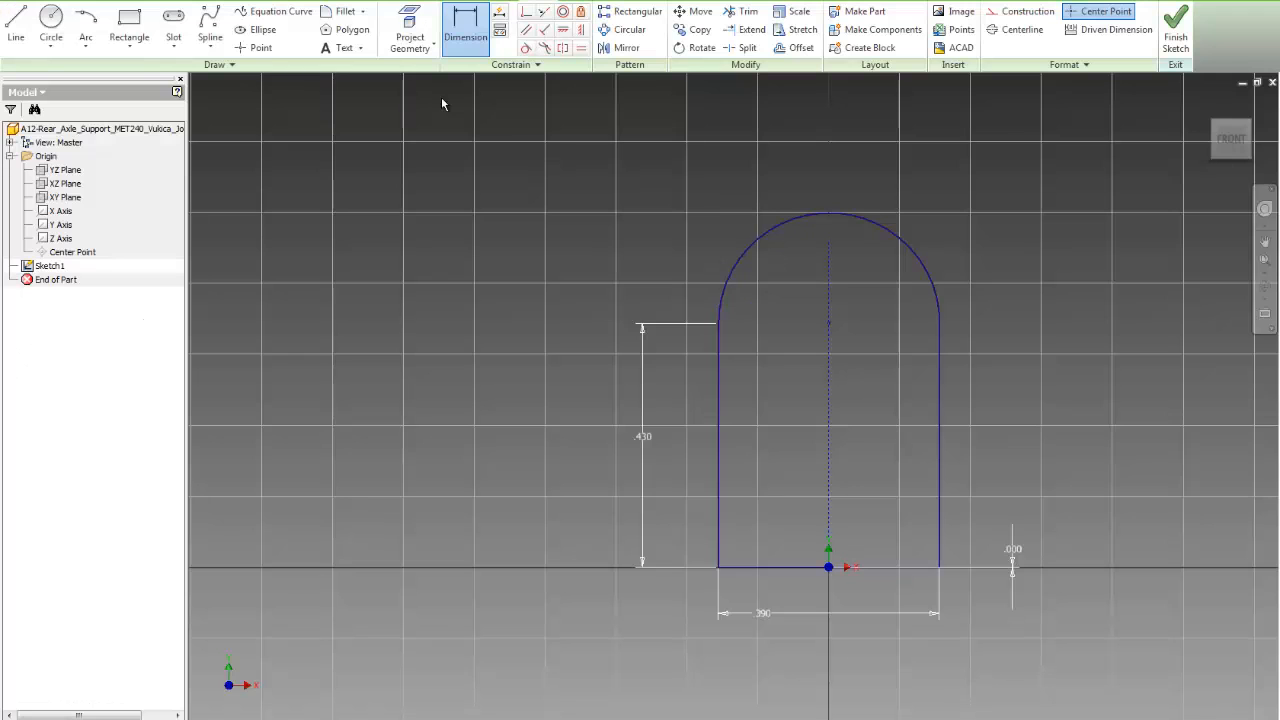
click(51, 22)
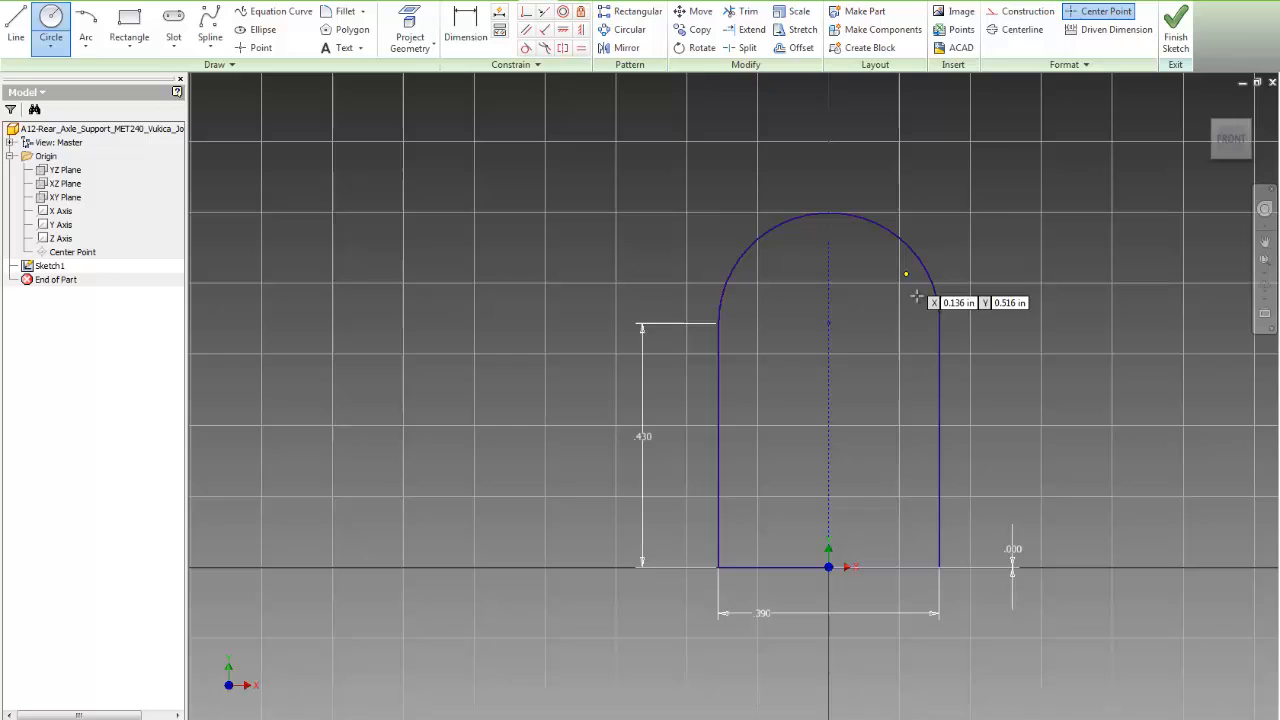
click(828, 322)
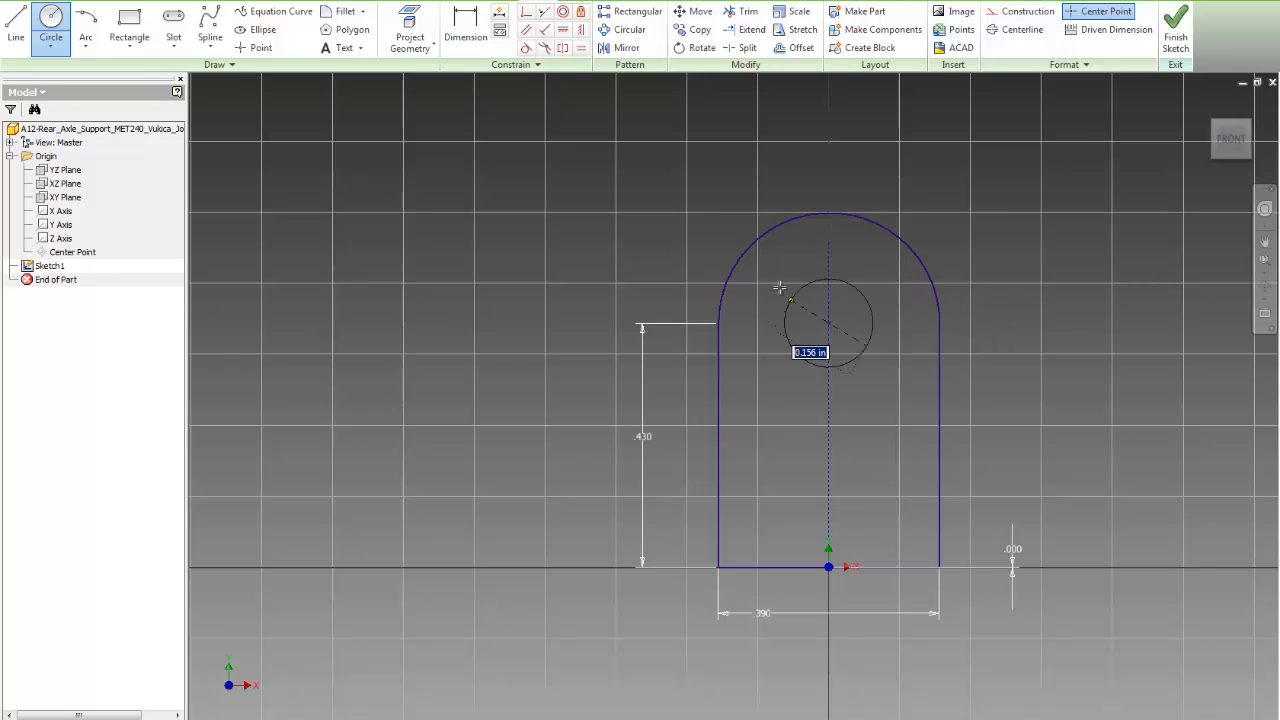
click(779, 288)
Dimension the circle's diameter to 0.125 in
click(465, 28)
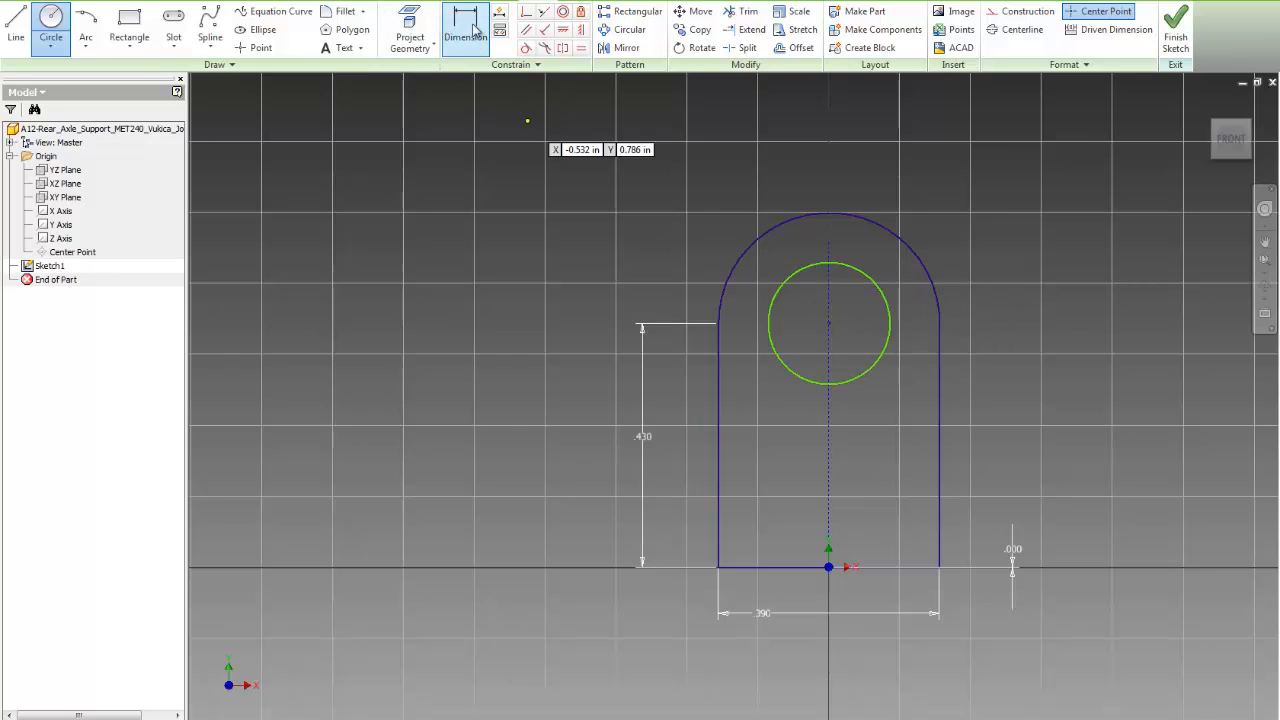
click(849, 266)
click(1005, 216)
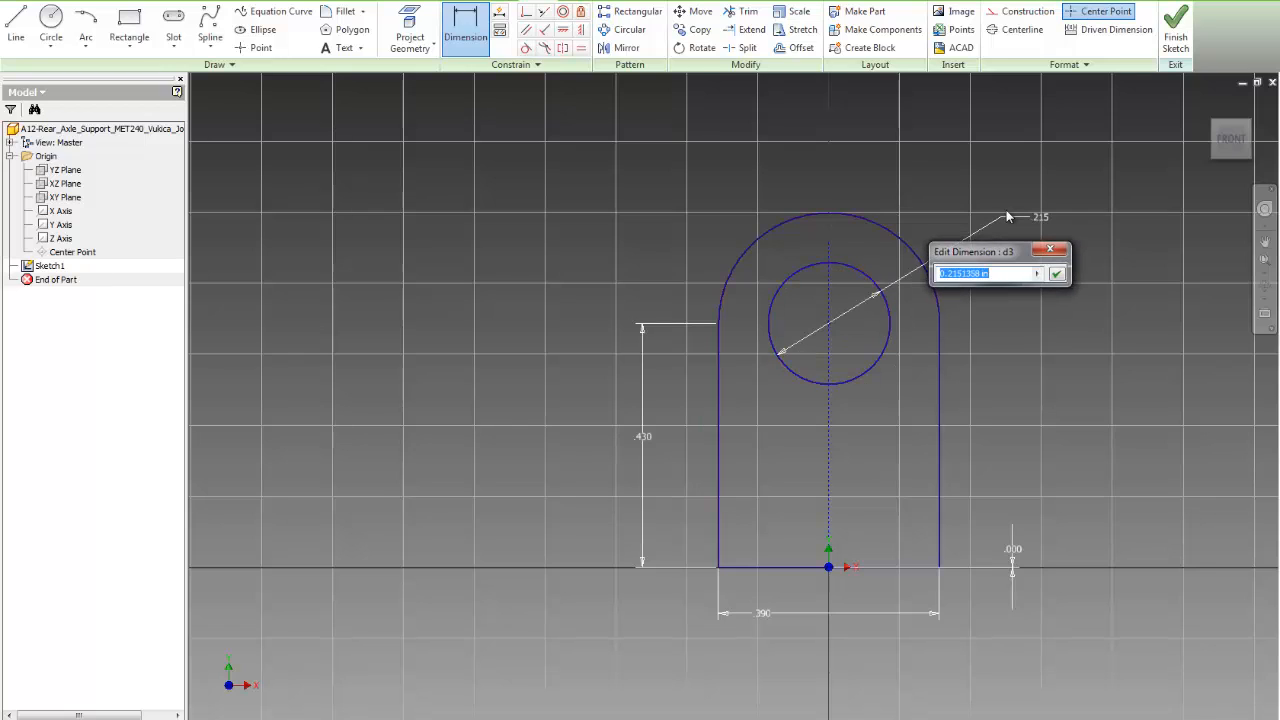
text(0.125)
key(Return)
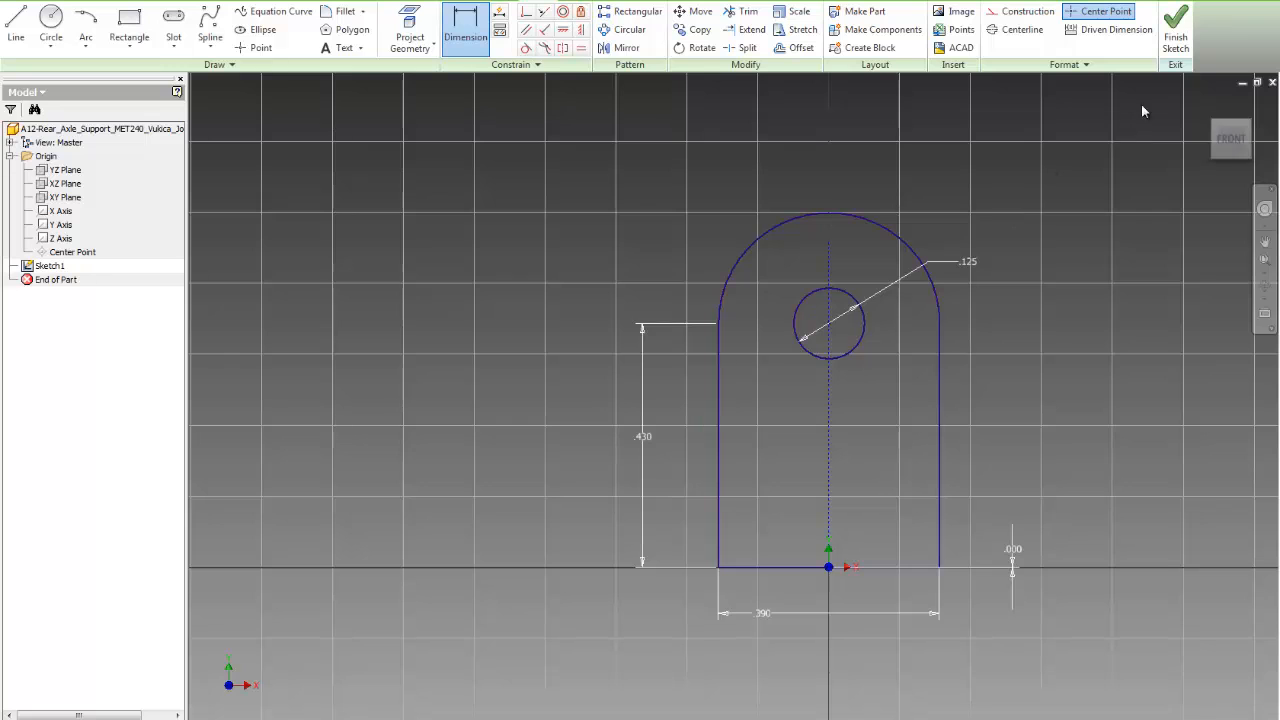
Finish the sketch and extrude the arch profile, leaving out the circular hole, by 0.765 in
click(1188, 35)
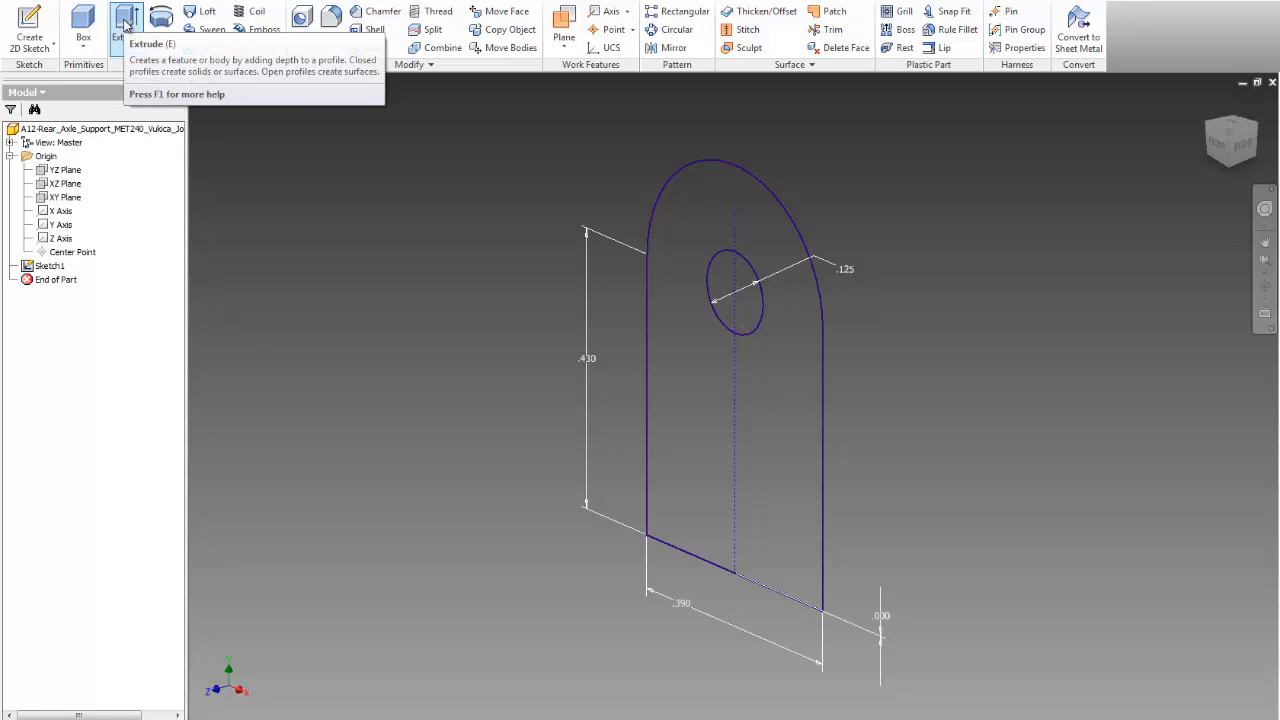
click(126, 27)
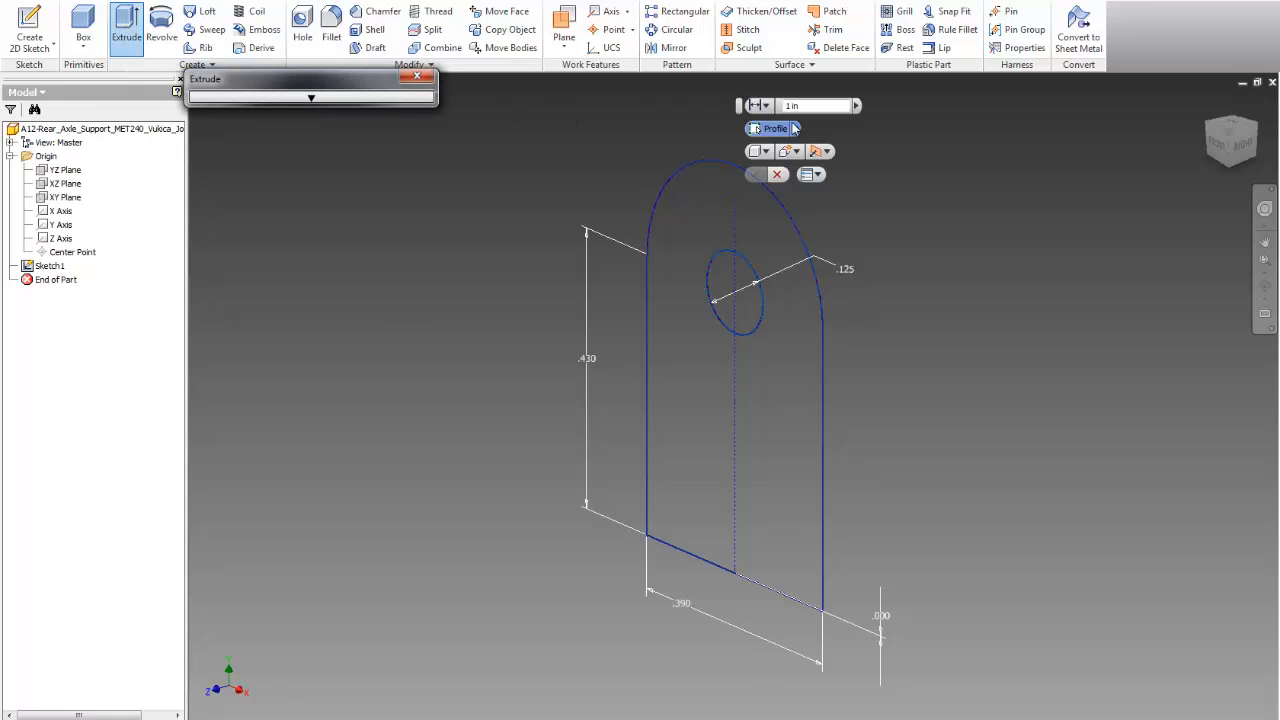
click(697, 231)
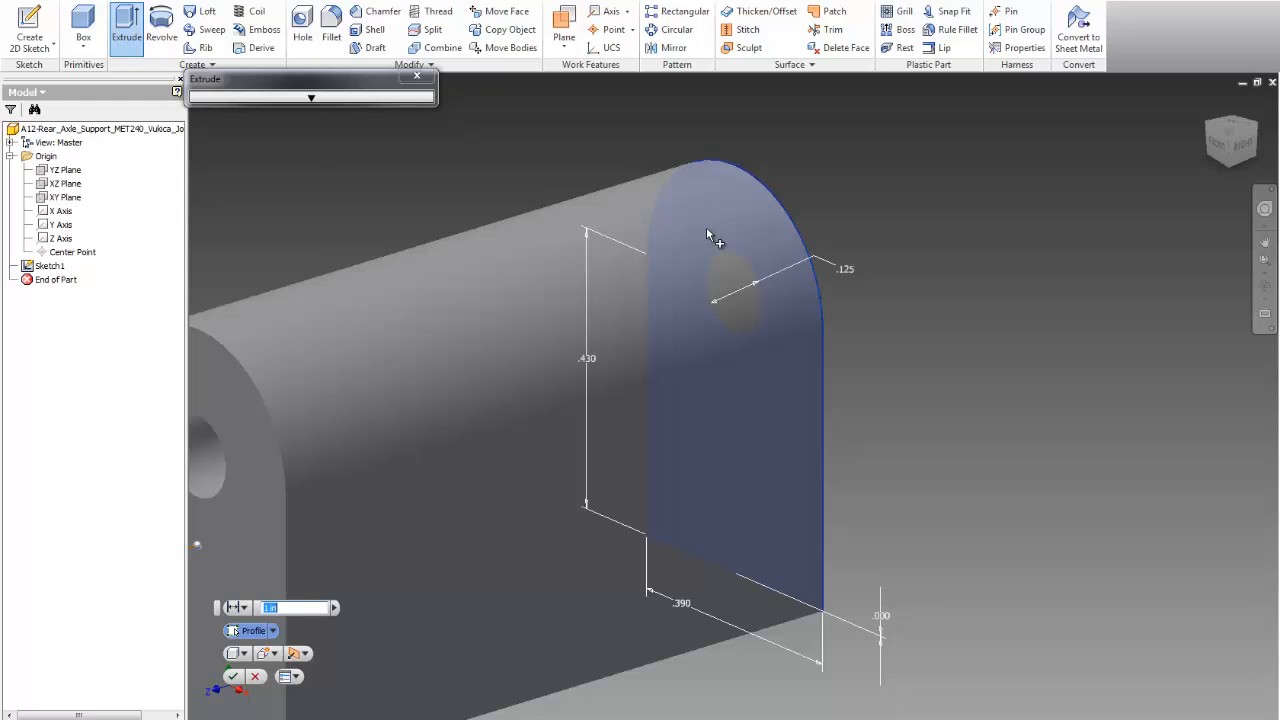
text(0.765)
key(Return)
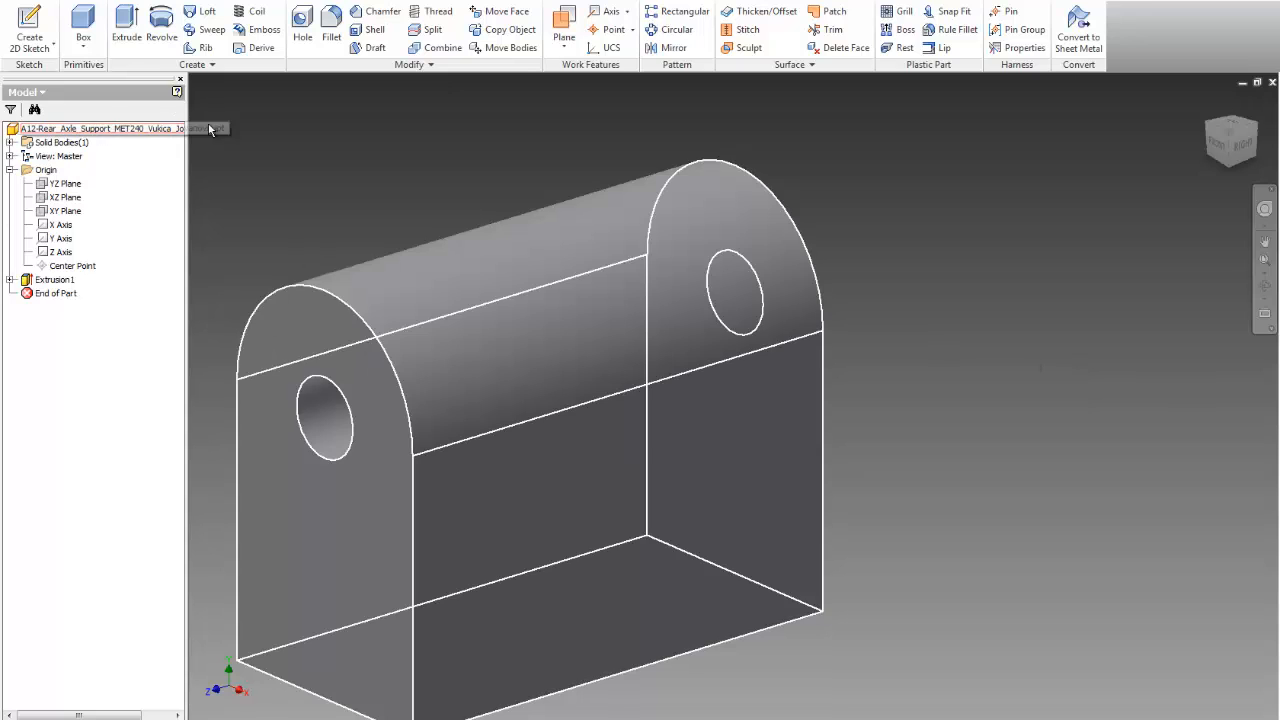
Switch to the Word document to check the reference pictures of the modeling stages, and return to Inventor
scroll(417, 182, down, 3)
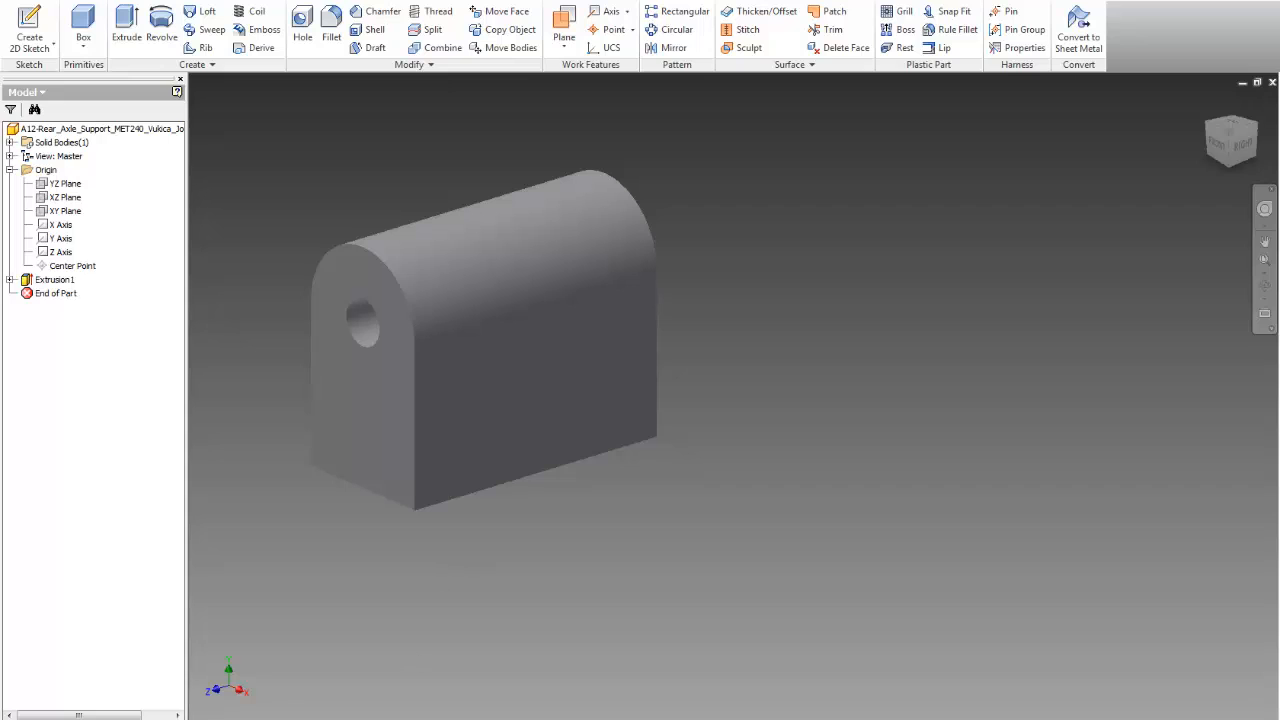
mouse_move(329, 714)
click(240, 672)
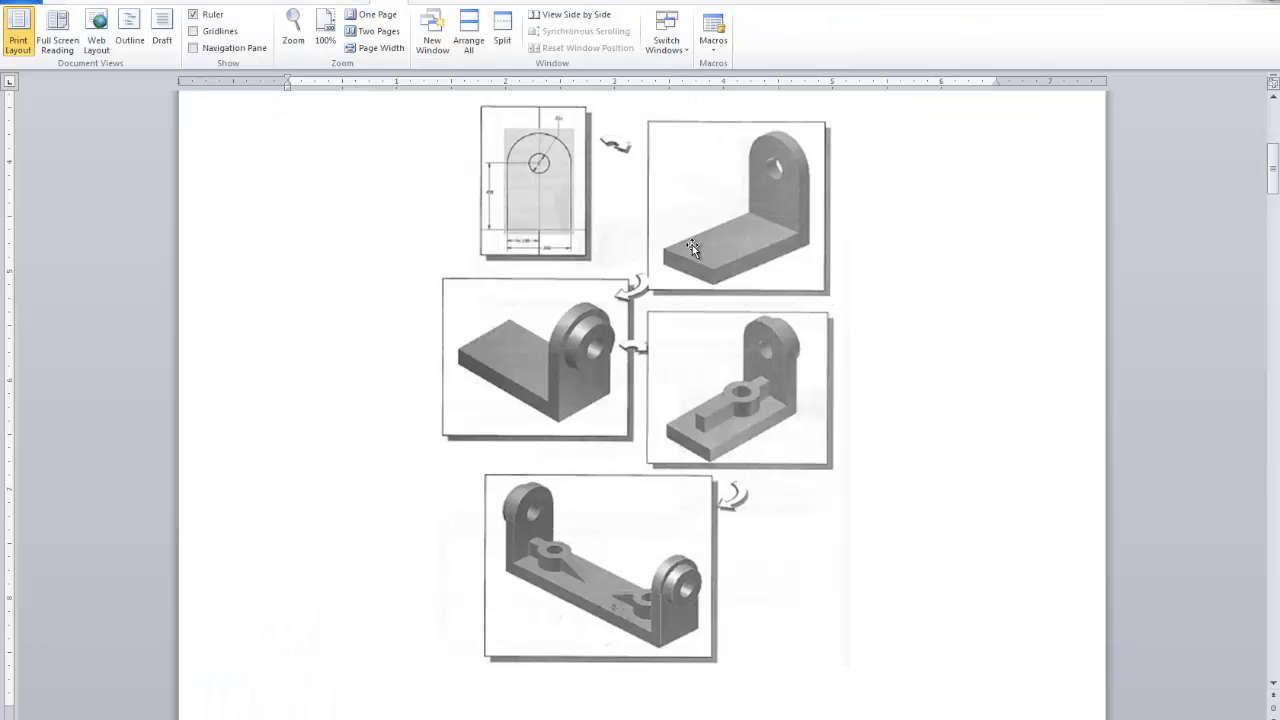
mouse_move(296, 714)
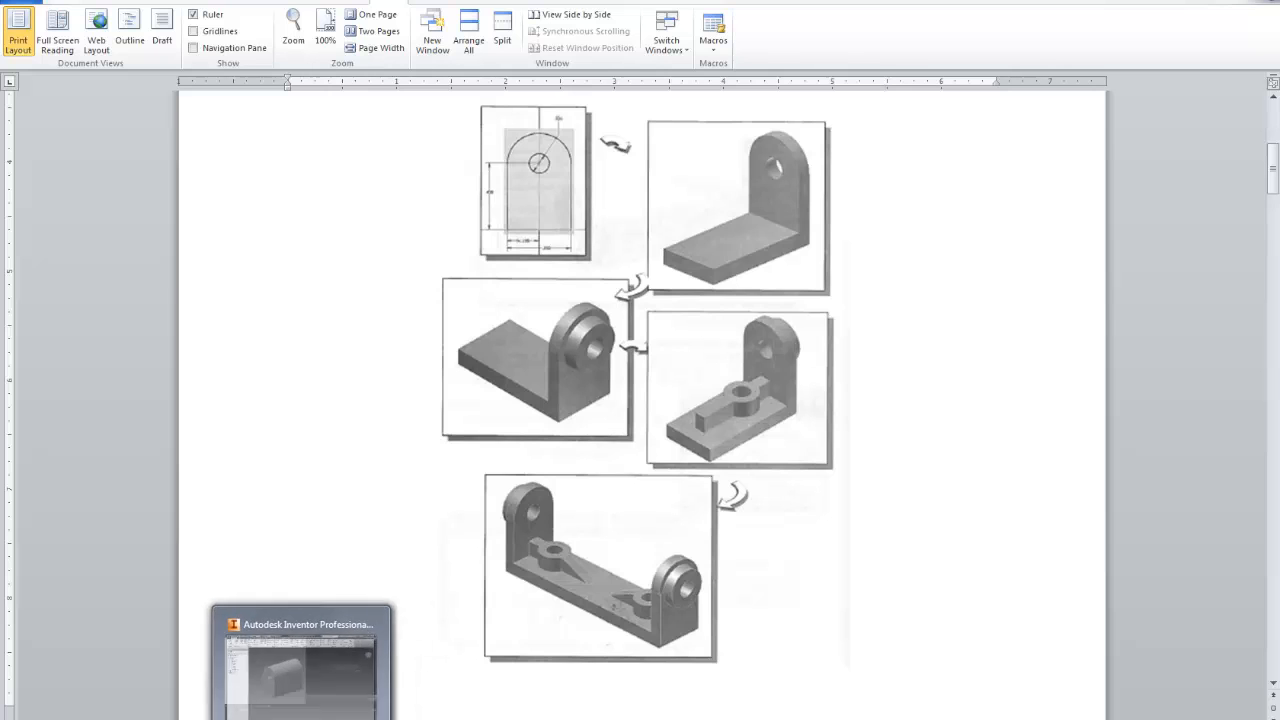
click(290, 670)
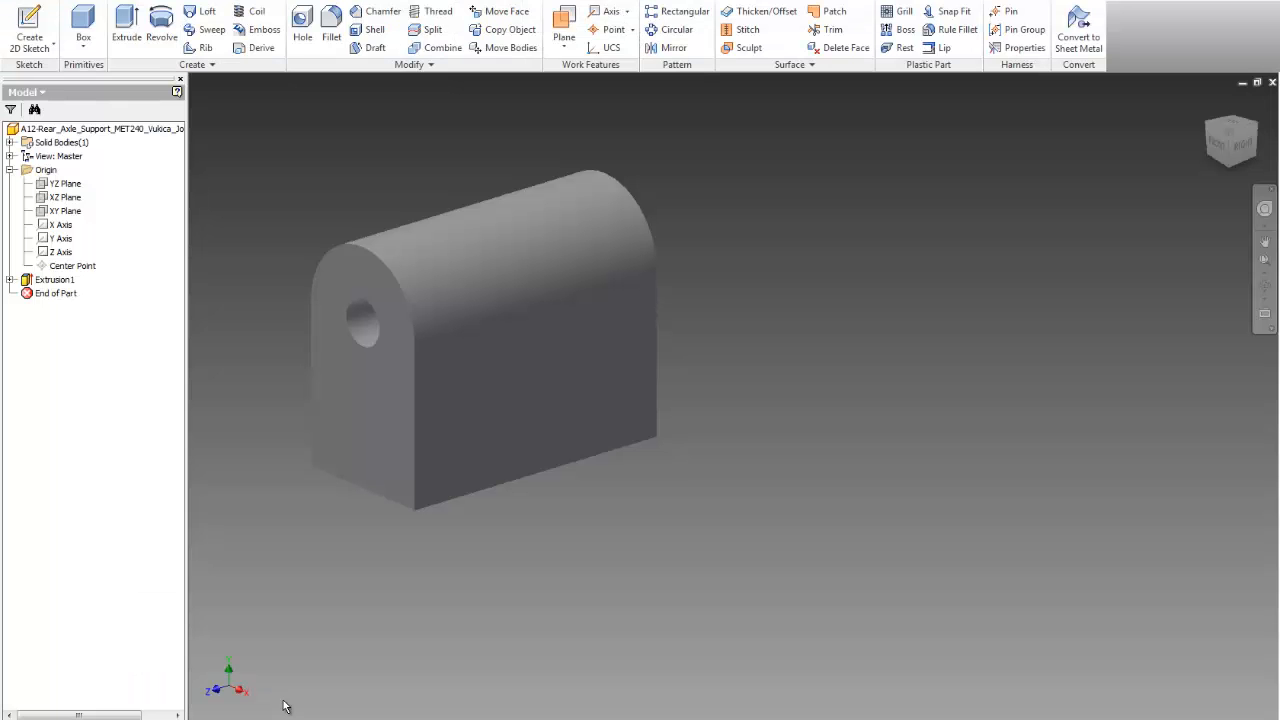
Start a new sketch on the origin YZ plane and rotate the view so the arched side of the block faces up
click(62, 186)
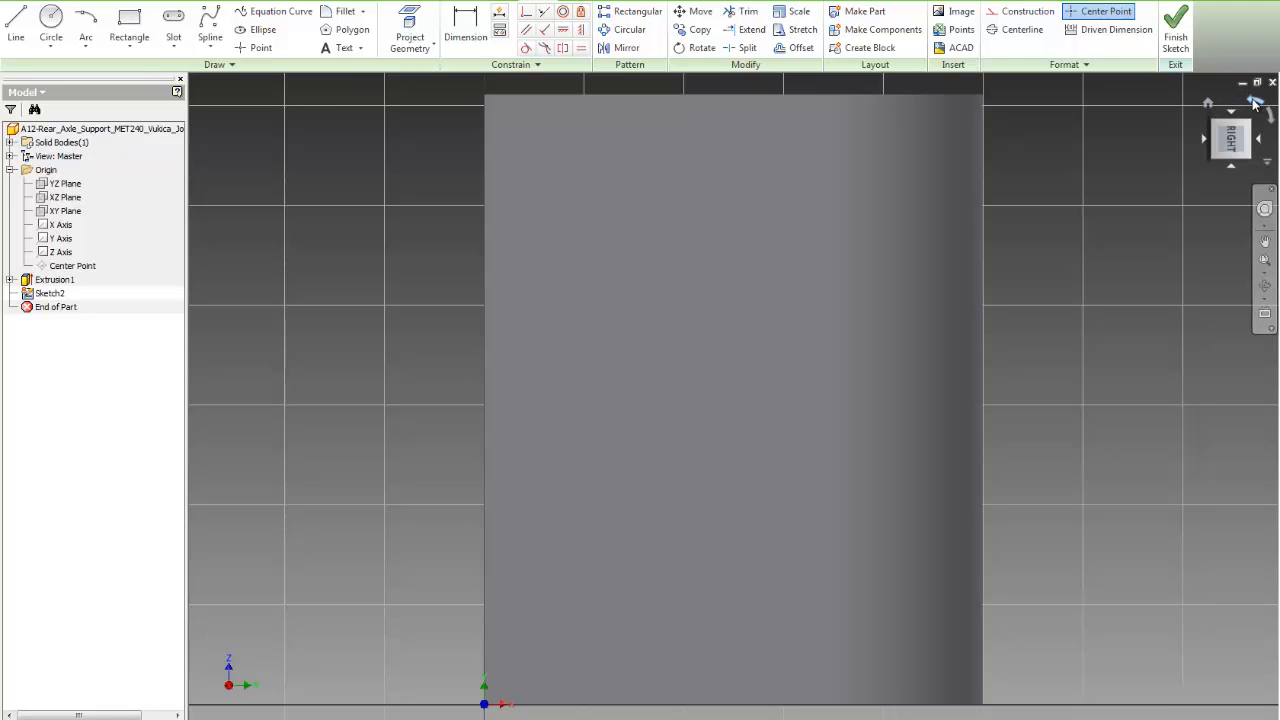
click(1256, 104)
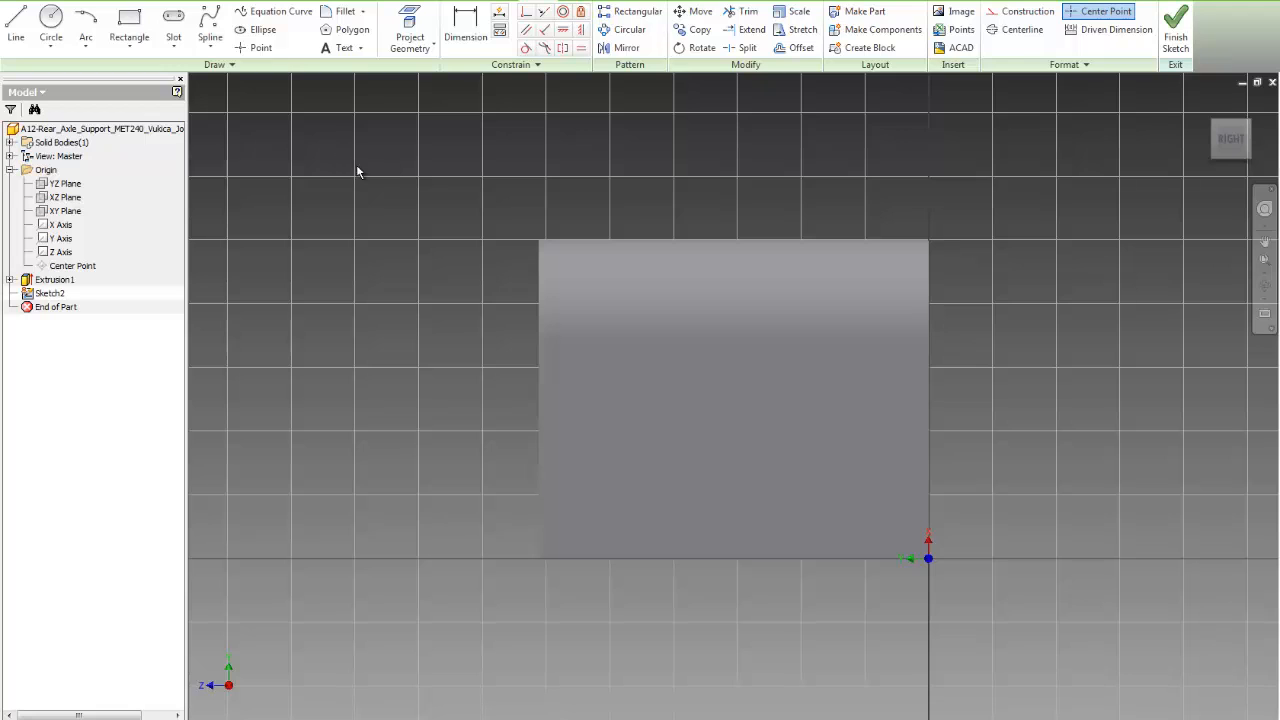
Try the Wireframe visual style and change the model's display to Shaded with Edges
click(244, 2)
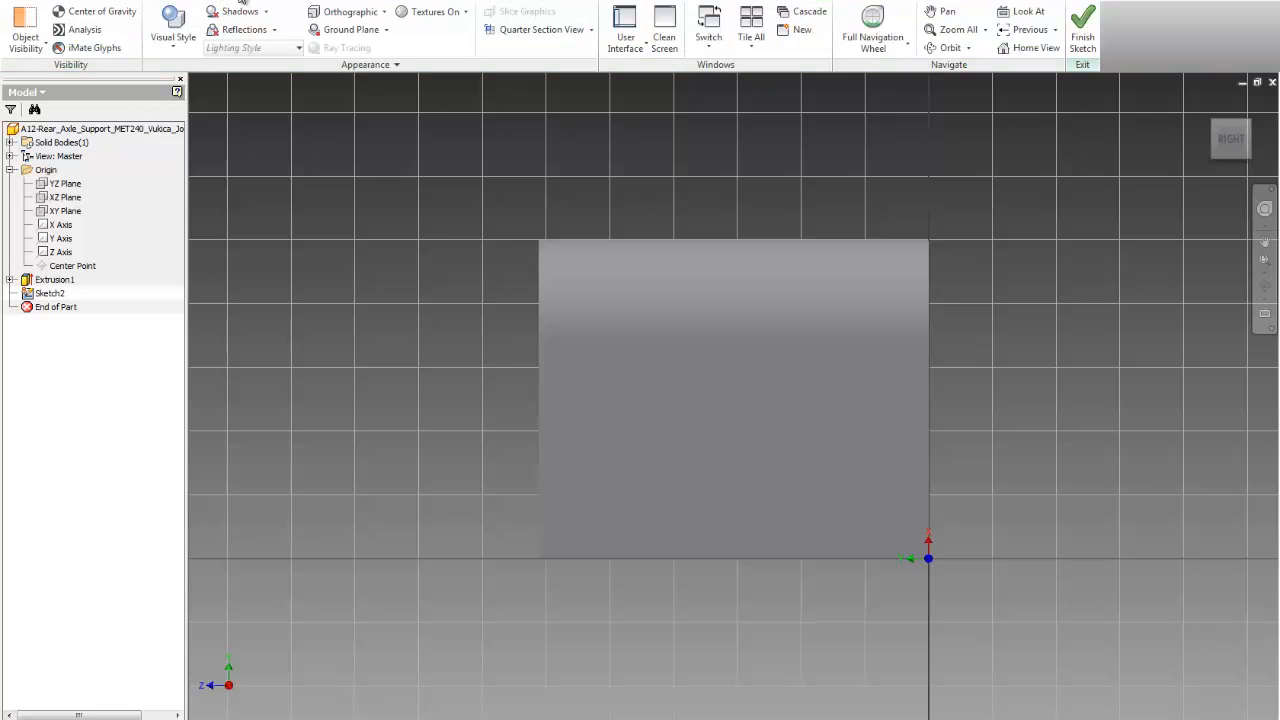
click(166, 45)
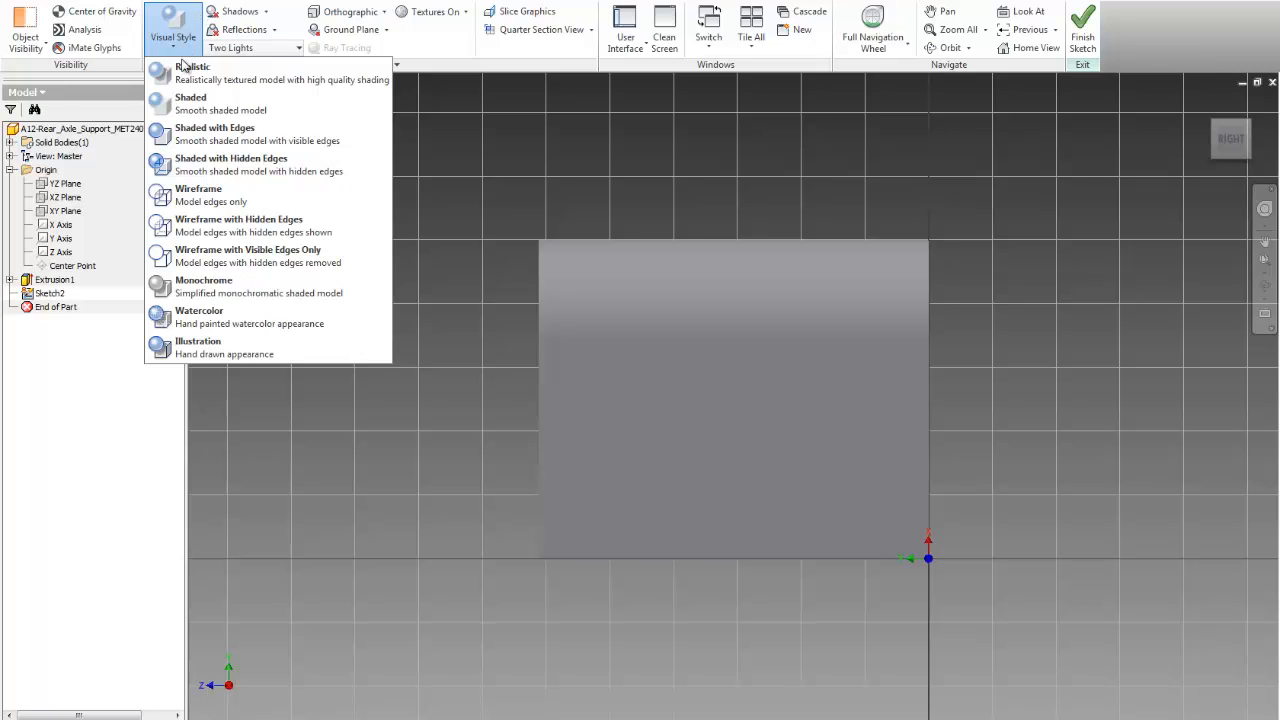
click(182, 197)
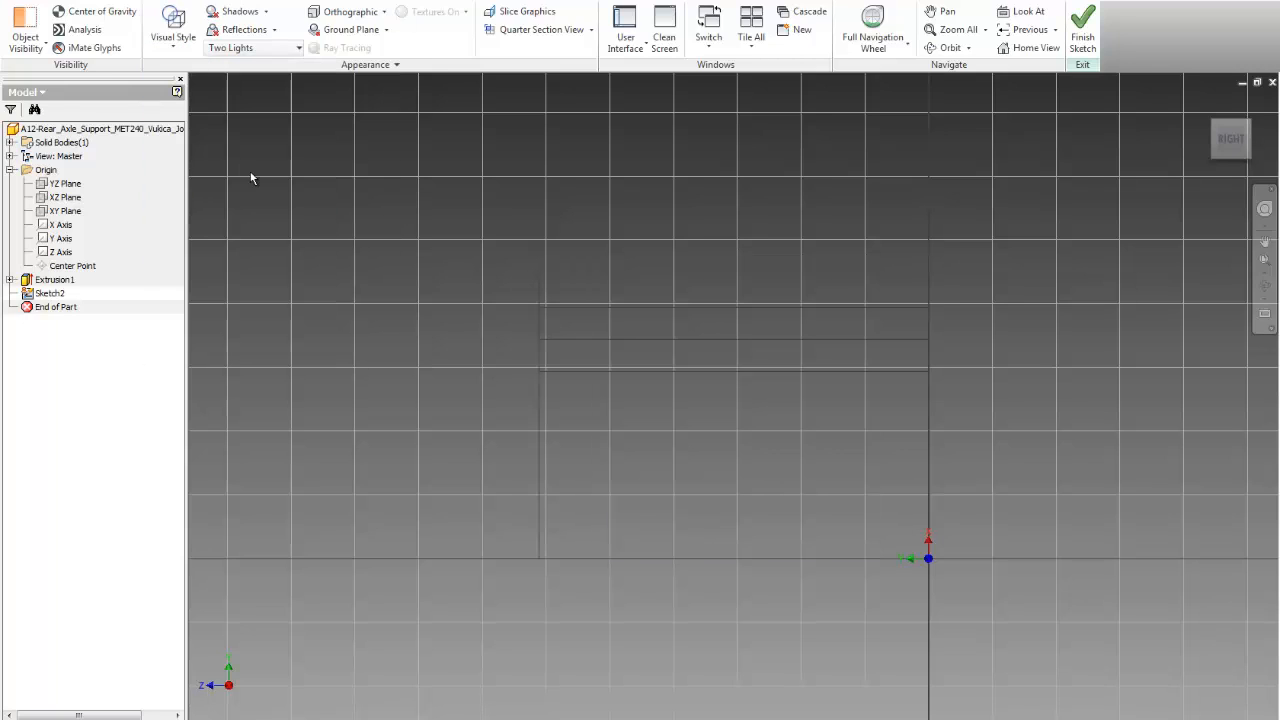
click(173, 30)
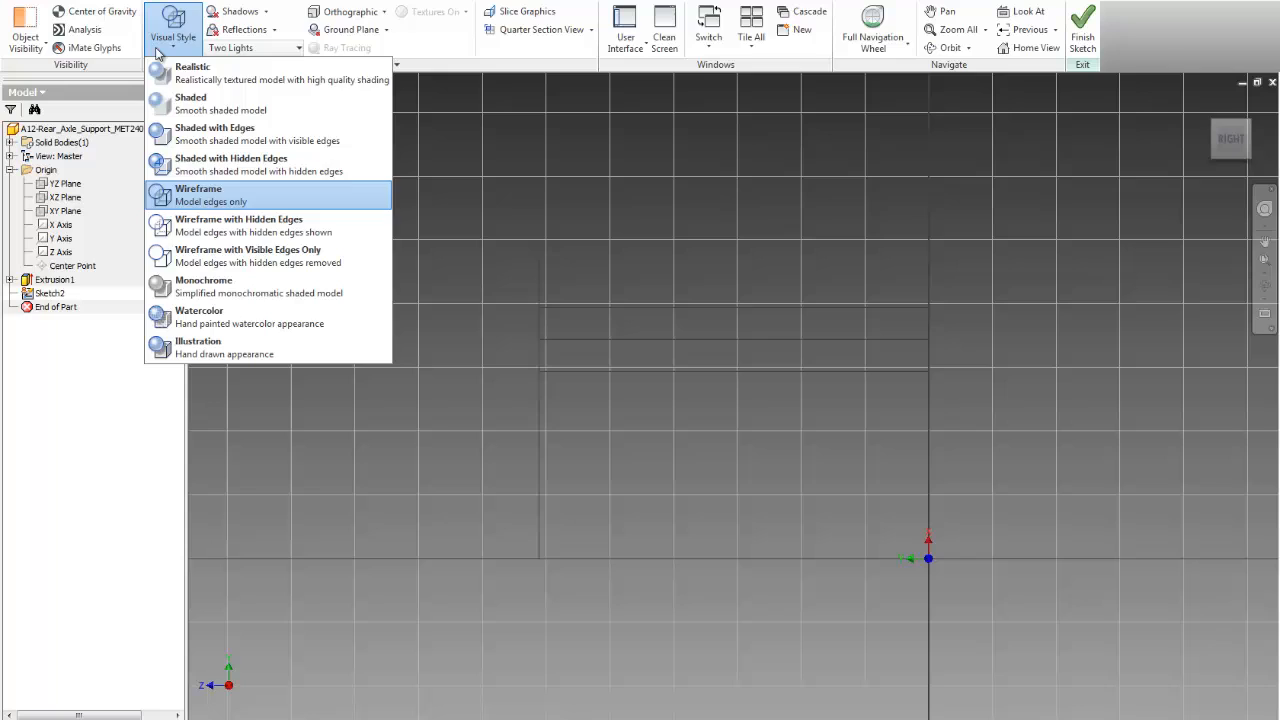
click(172, 136)
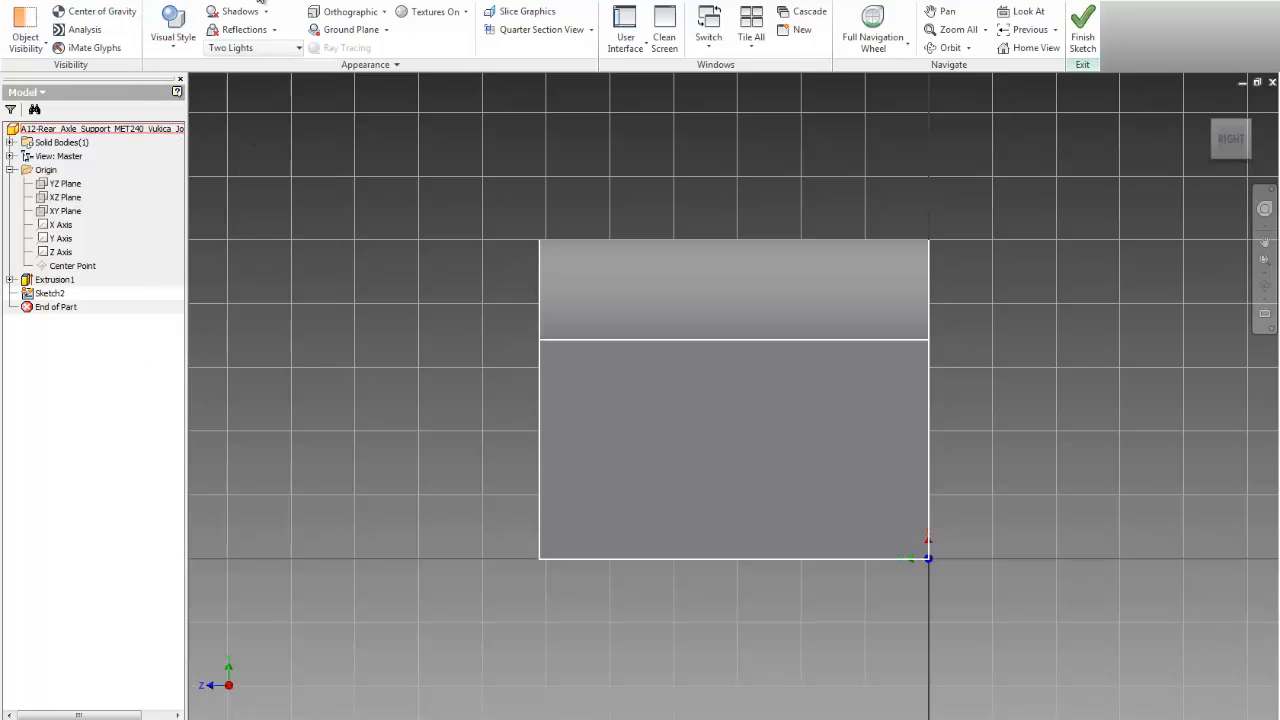
Project the block's top edge into the YZ plane sketch, keeping Project Geometry active
click(543, 2)
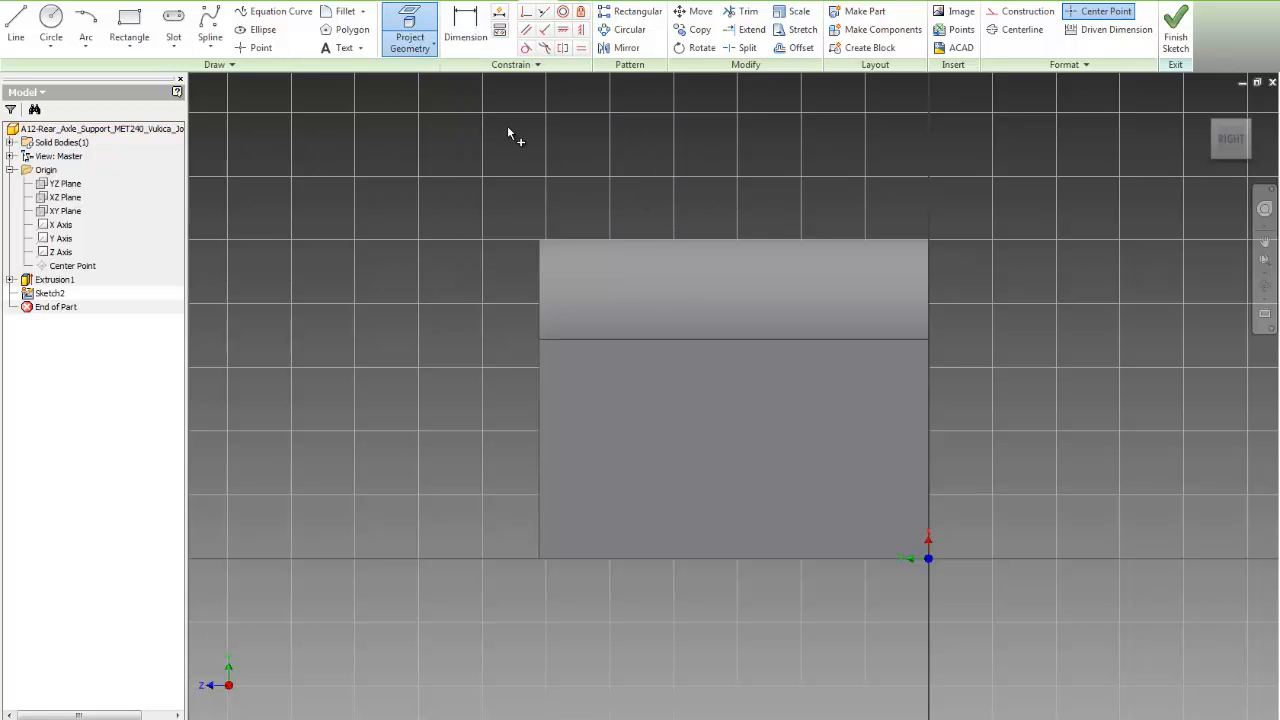
click(584, 241)
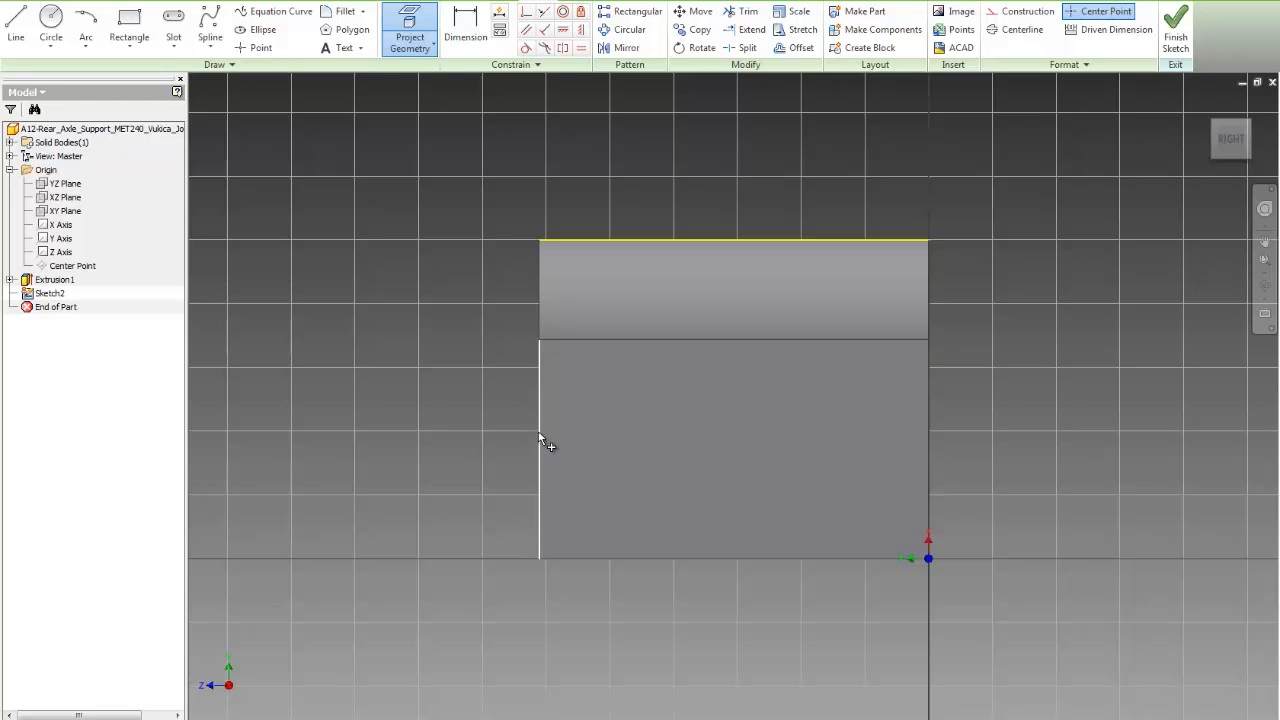
click(414, 44)
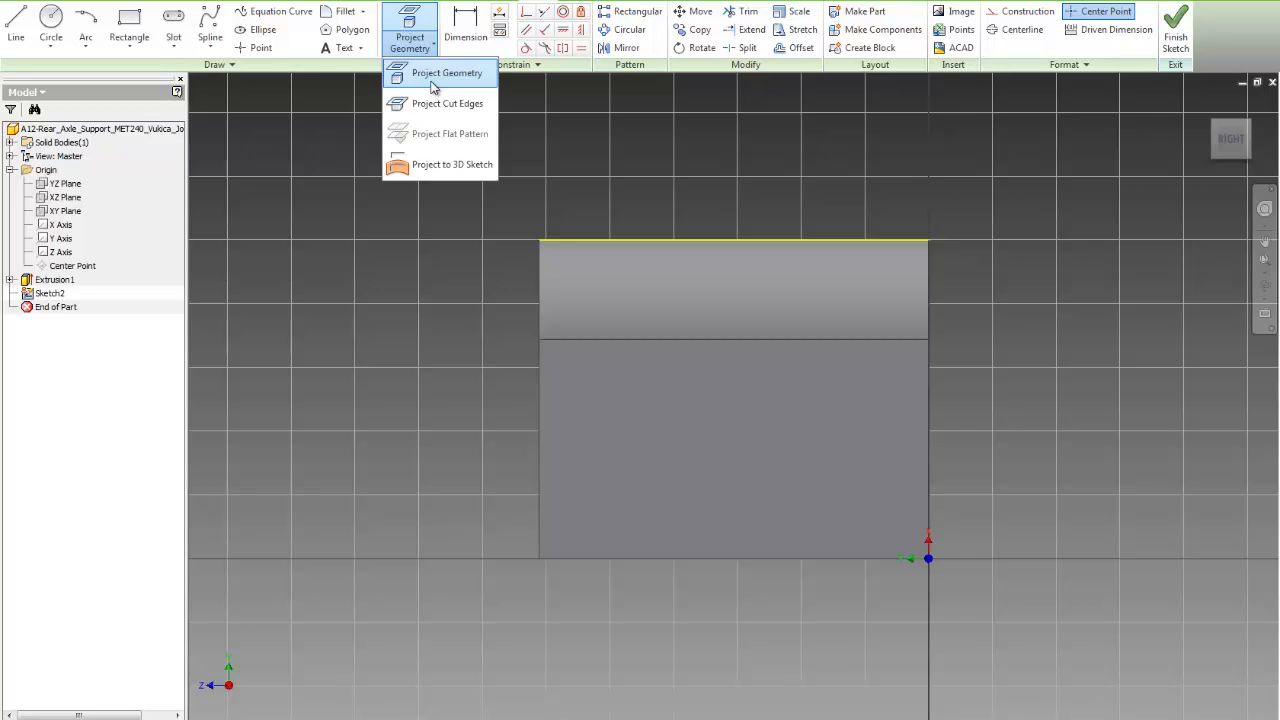
click(429, 80)
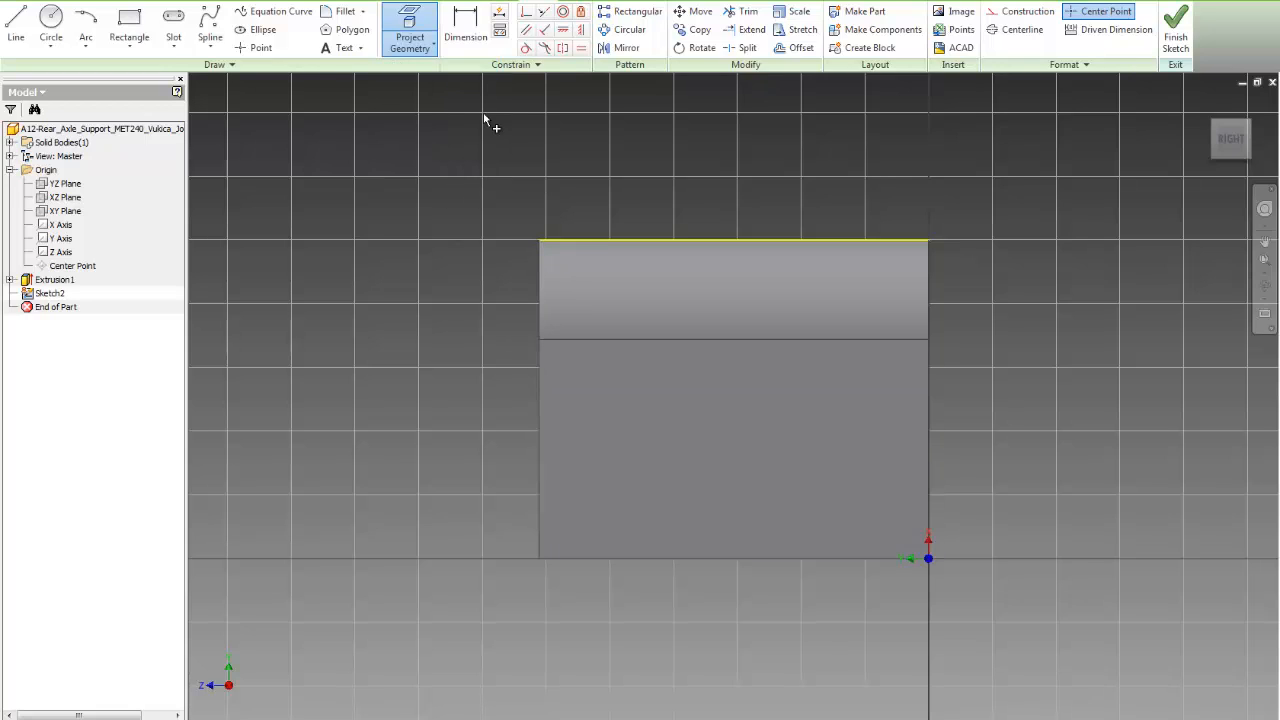
Try to sketch a line about 0.57 in long up the block's left side, from near its lower corner to the top edge
click(16, 24)
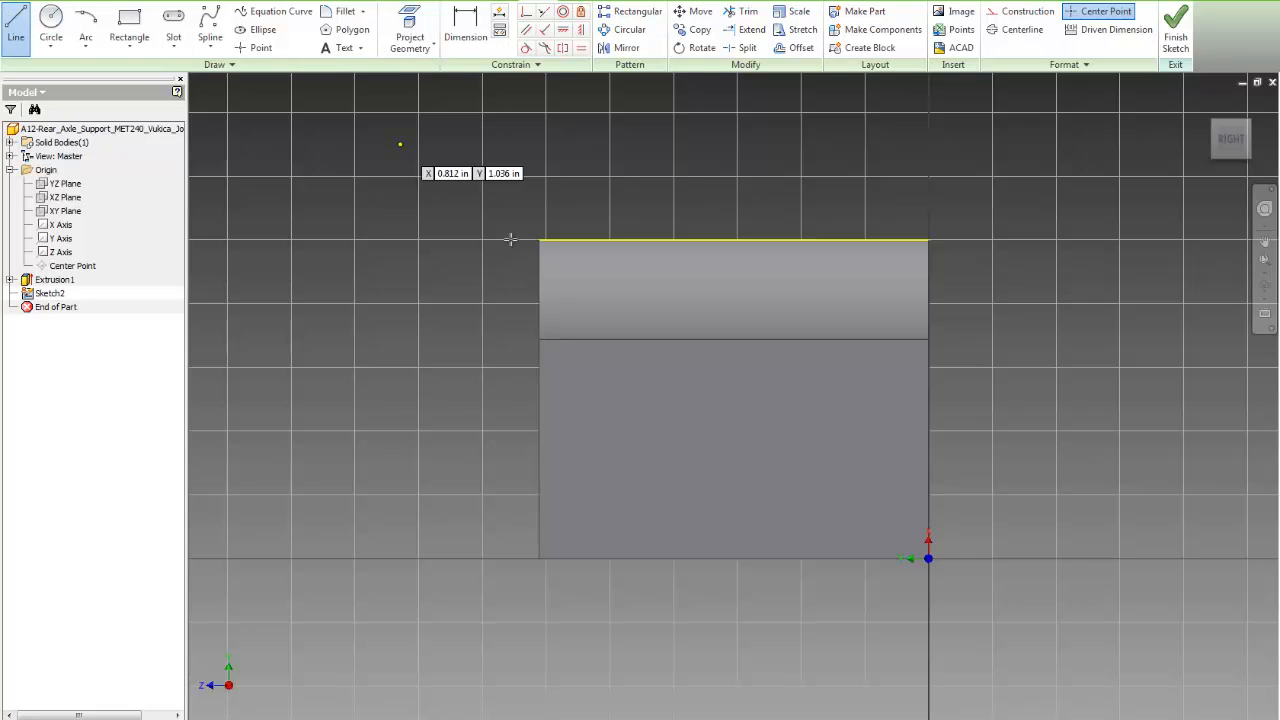
click(536, 535)
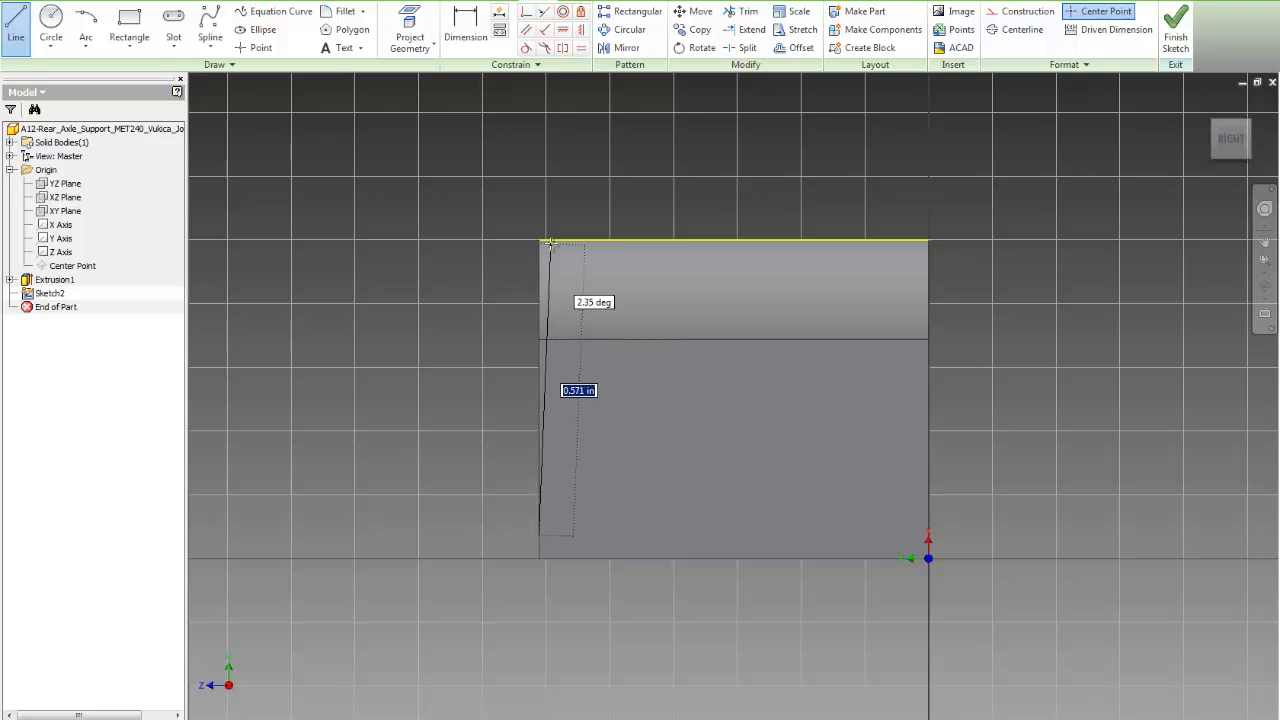
click(551, 244)
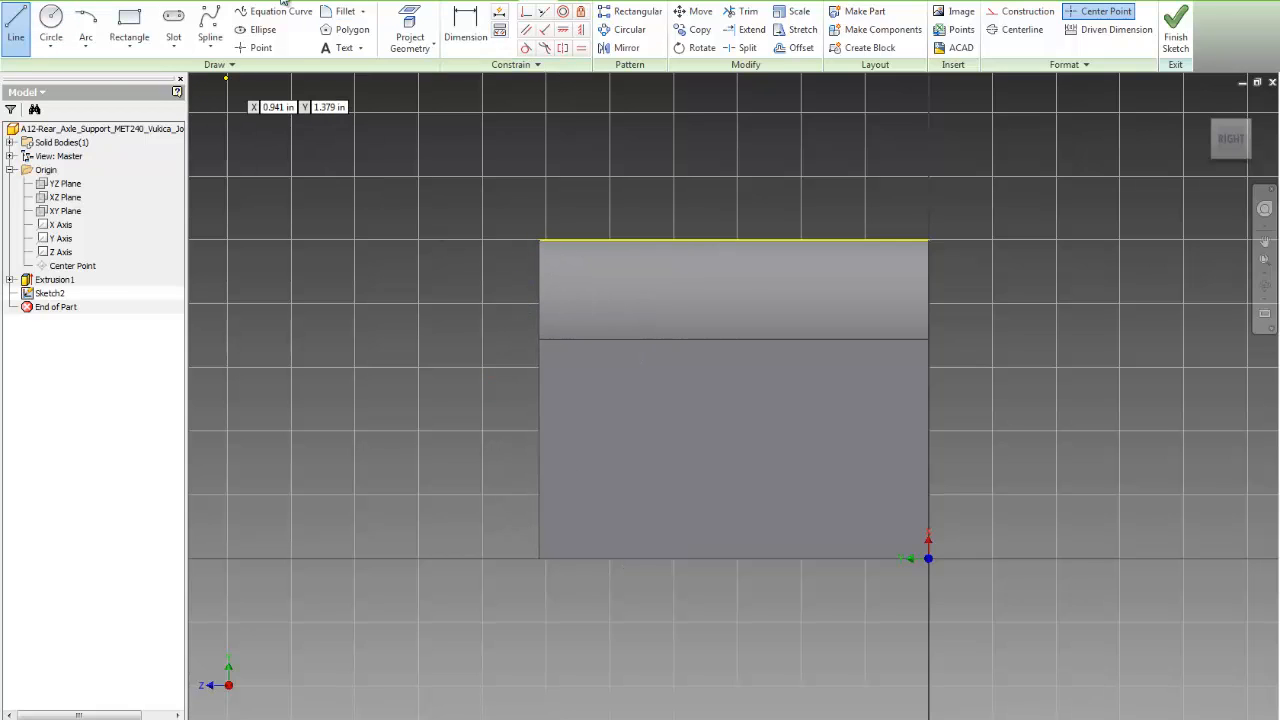
Set the visual style to Wireframe with Hidden Edges and delete the short stray line at the block's lower left corner
click(240, 4)
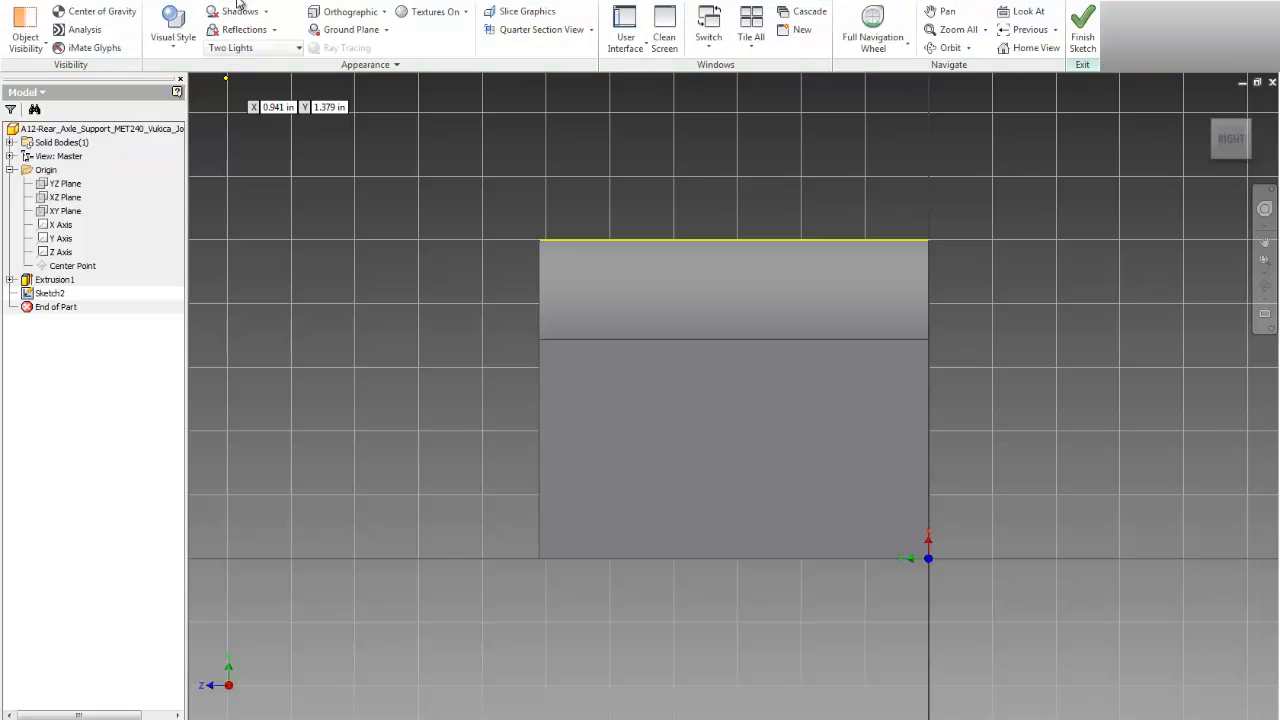
click(173, 40)
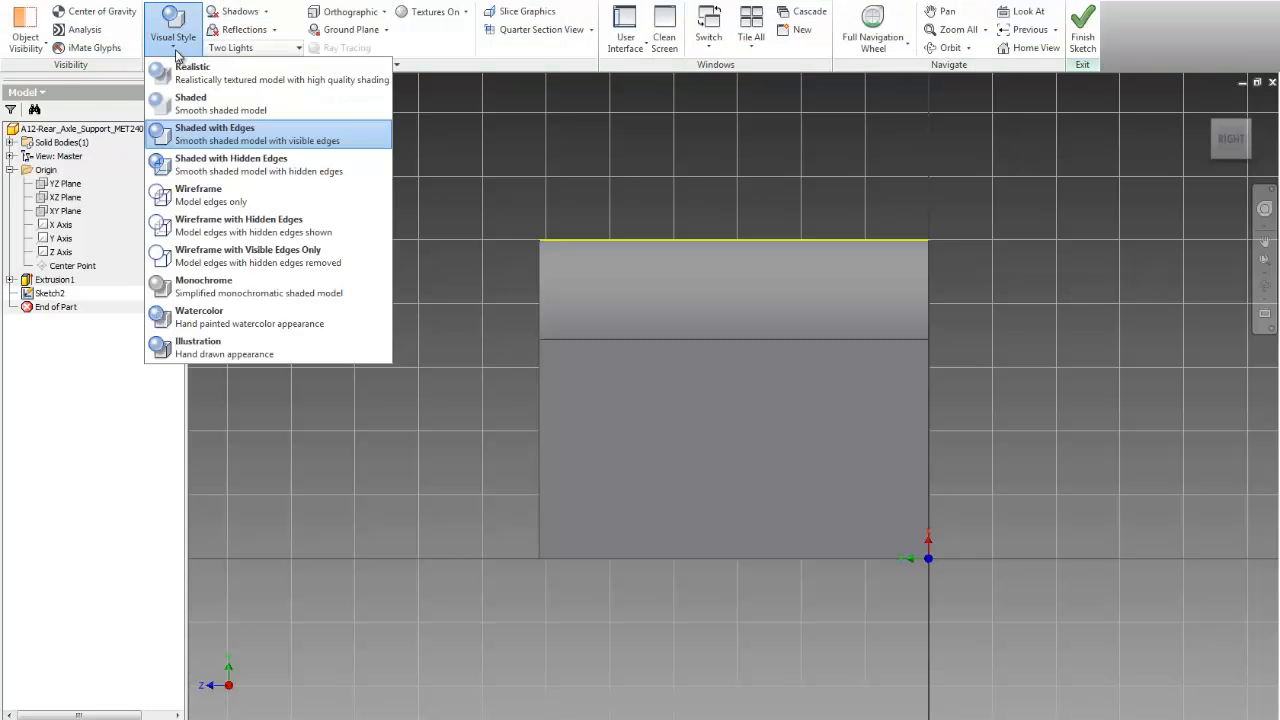
click(205, 225)
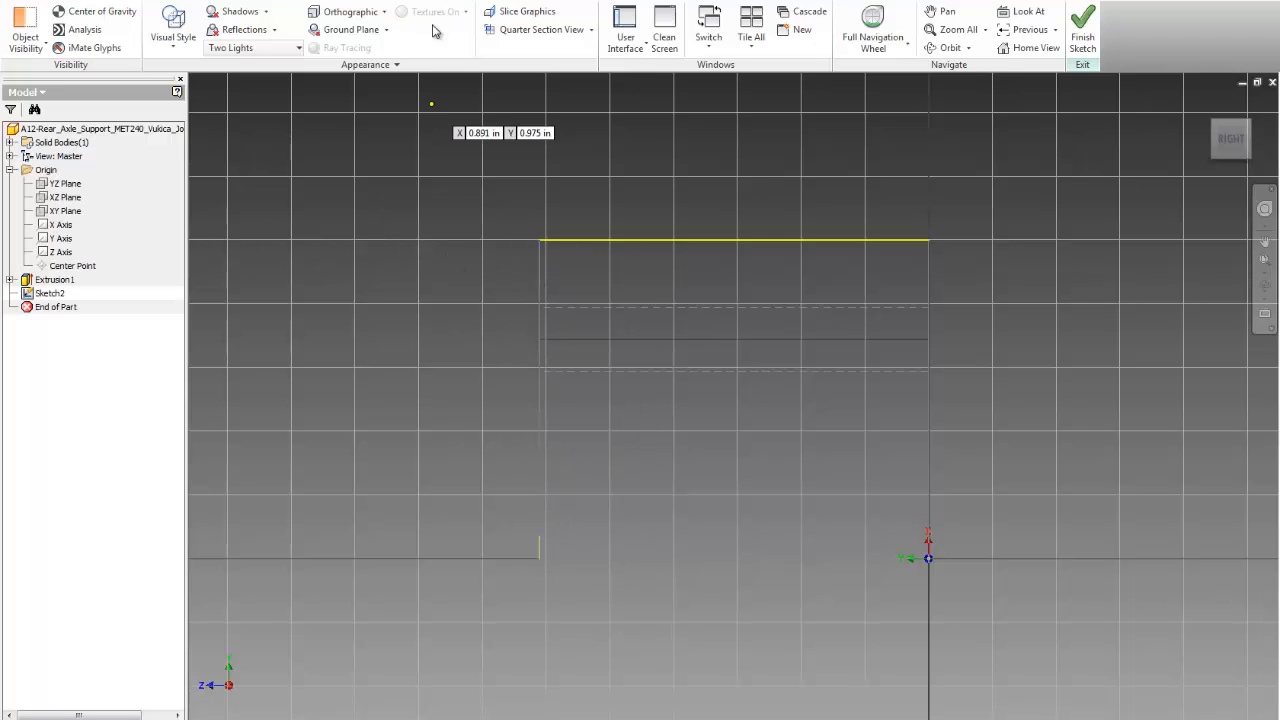
drag(443, 173, 561, 584)
key(Delete)
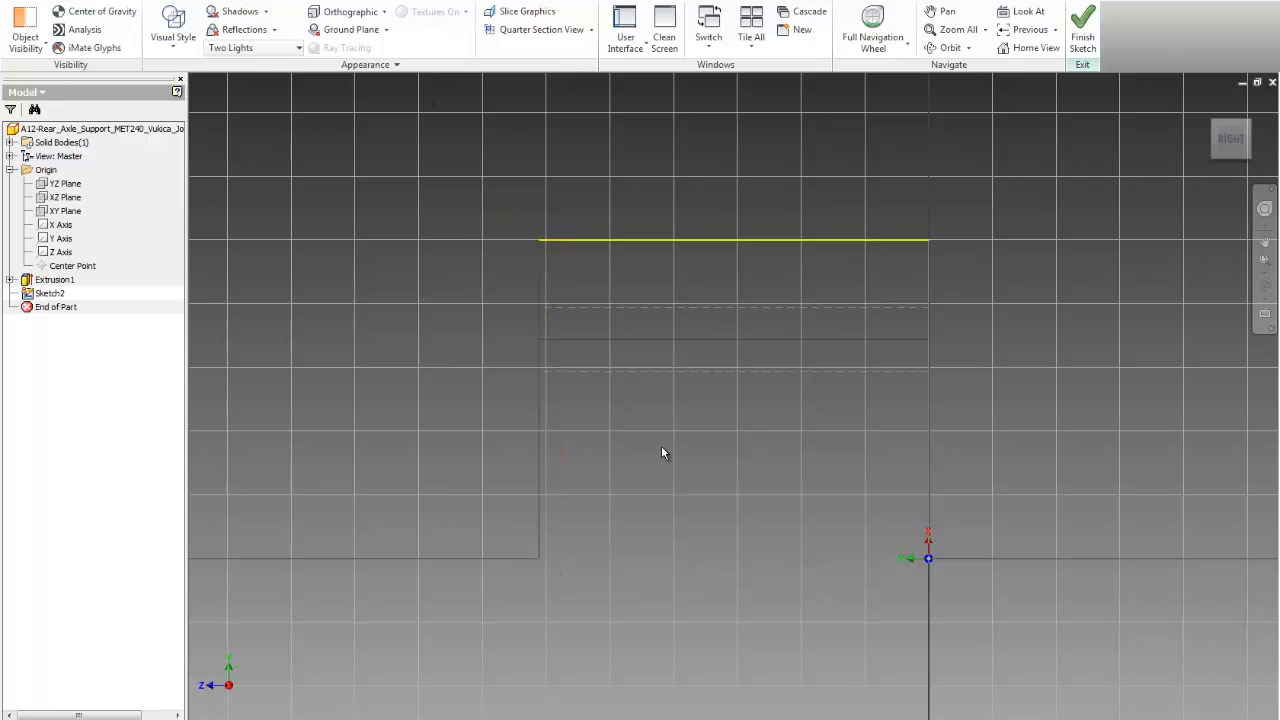
Project the vertical edge on the block's left side into the YZ plane sketch
click(544, 2)
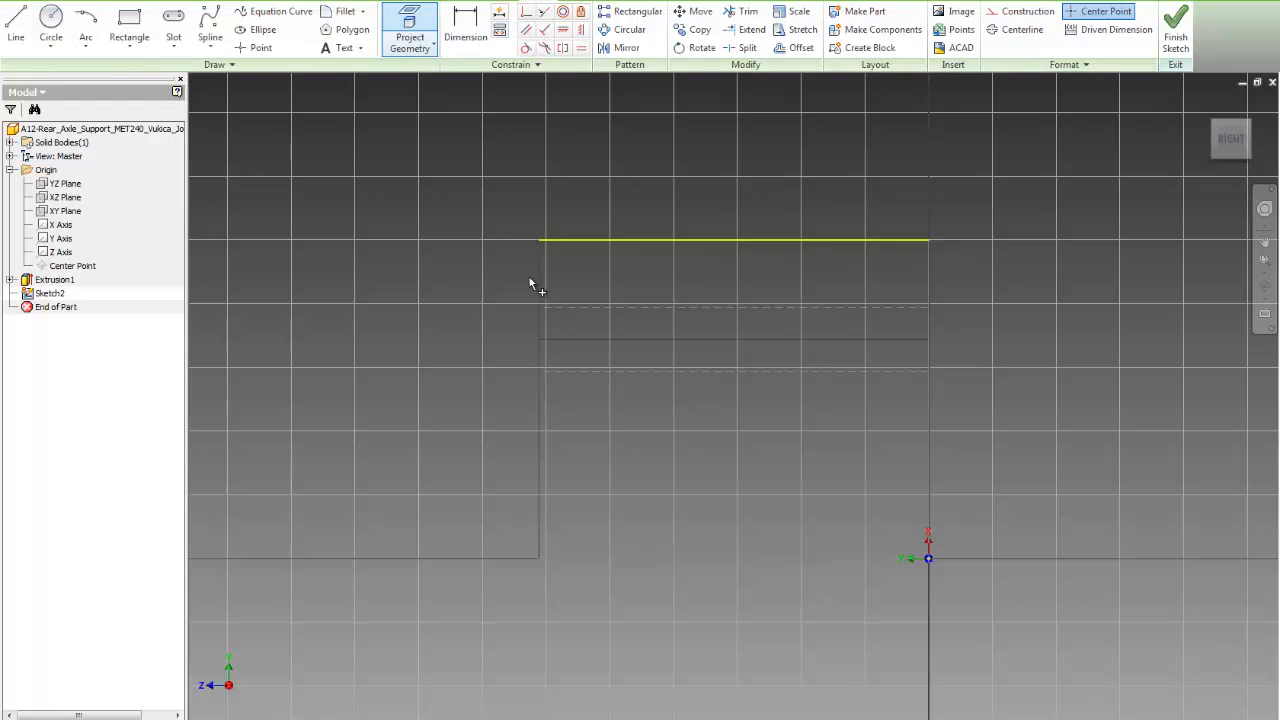
click(538, 346)
click(540, 392)
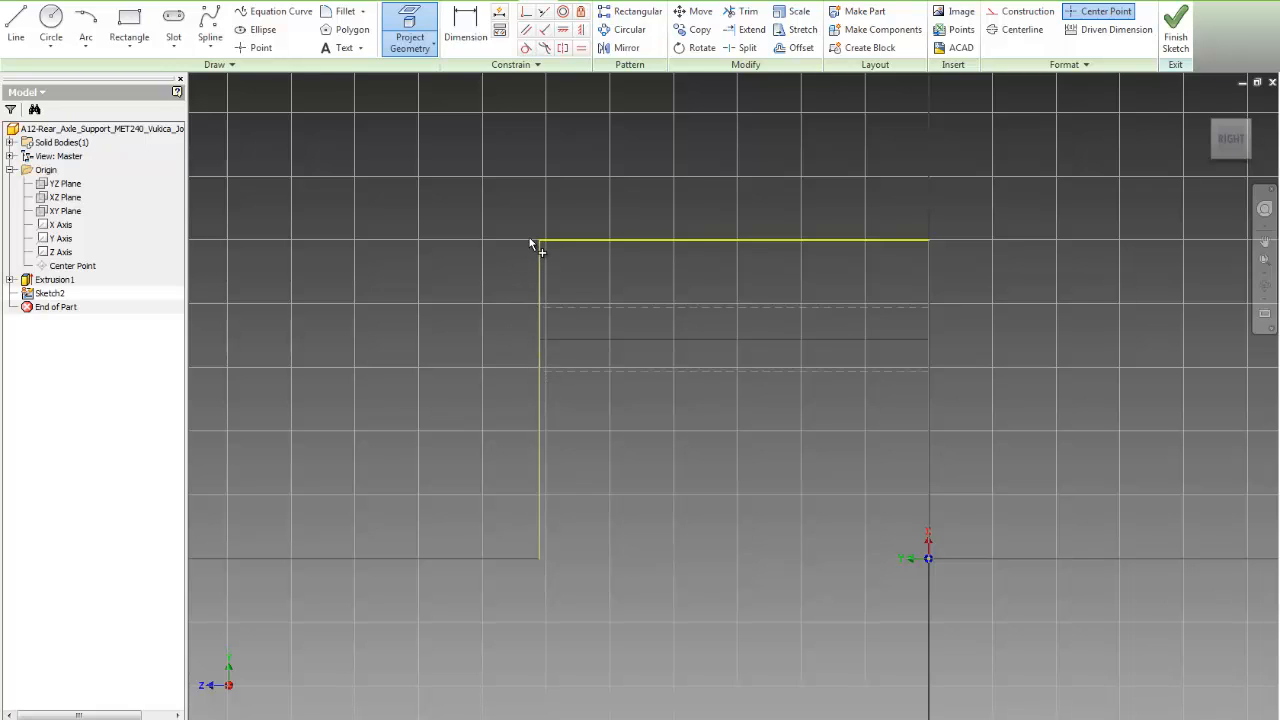
Sketch a line about 0.705 in long across the block near its base, then one about 0.556 in up to the top edge
key(l)
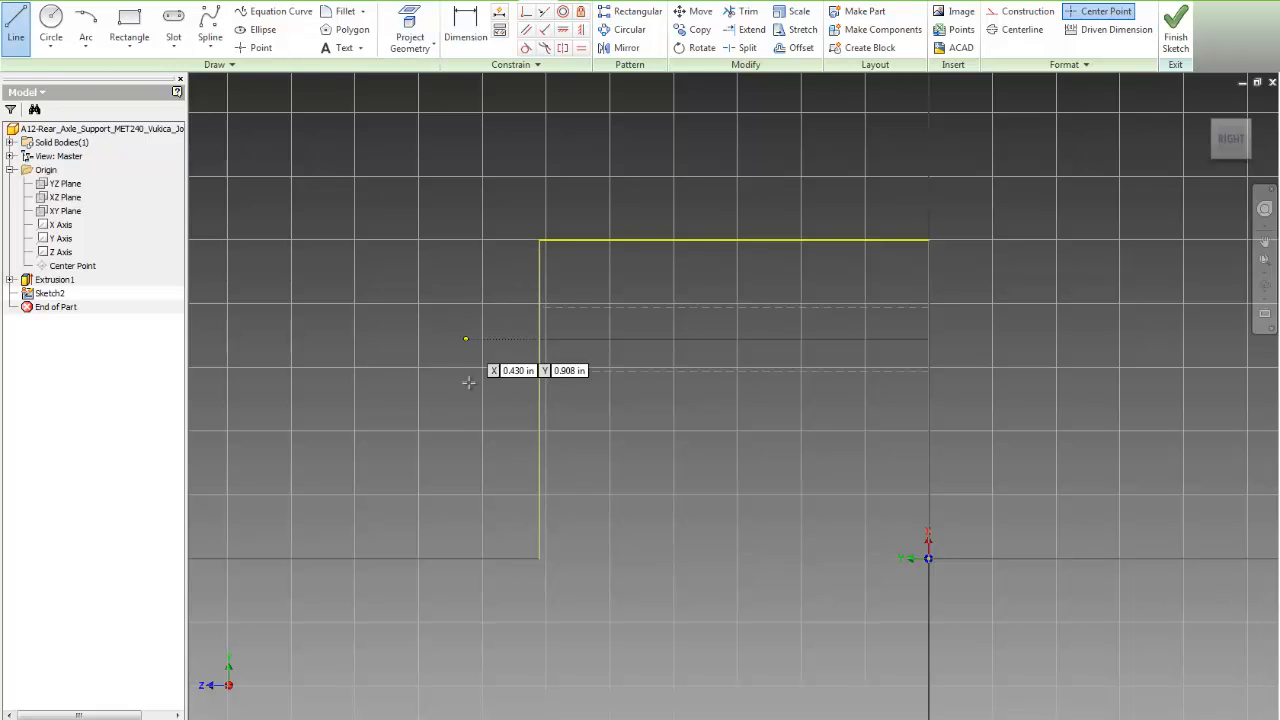
click(538, 522)
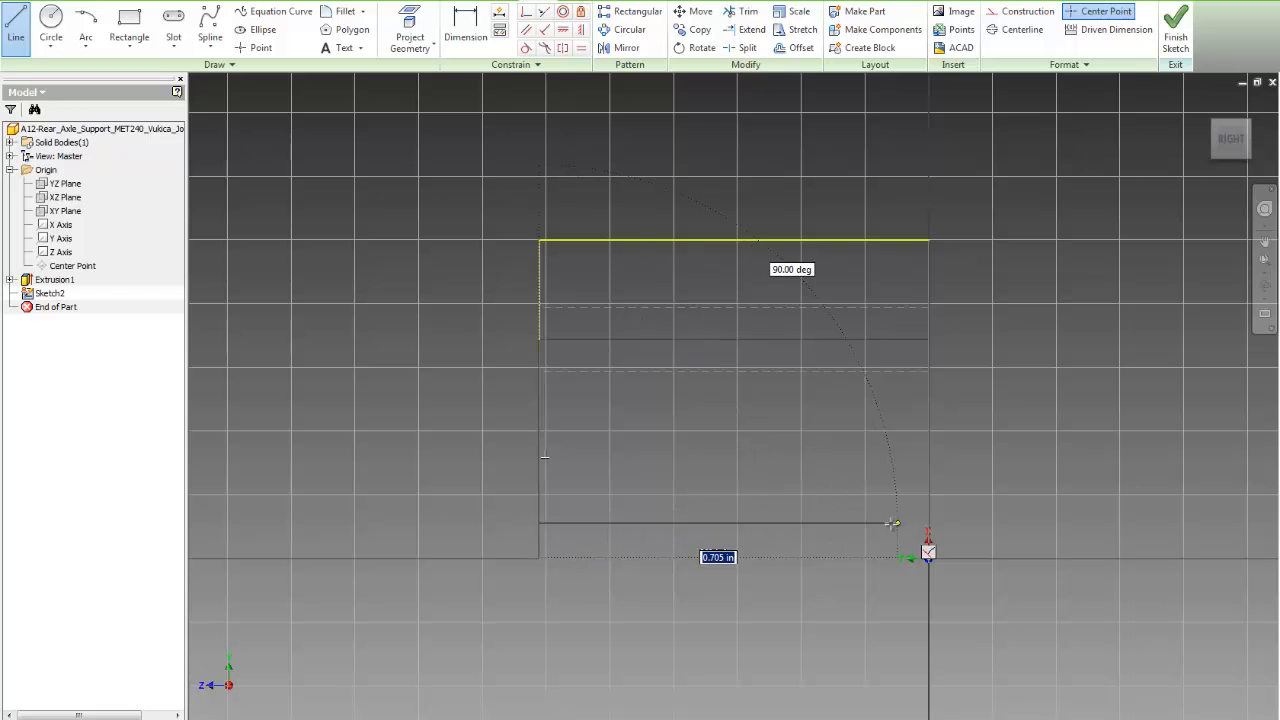
click(898, 522)
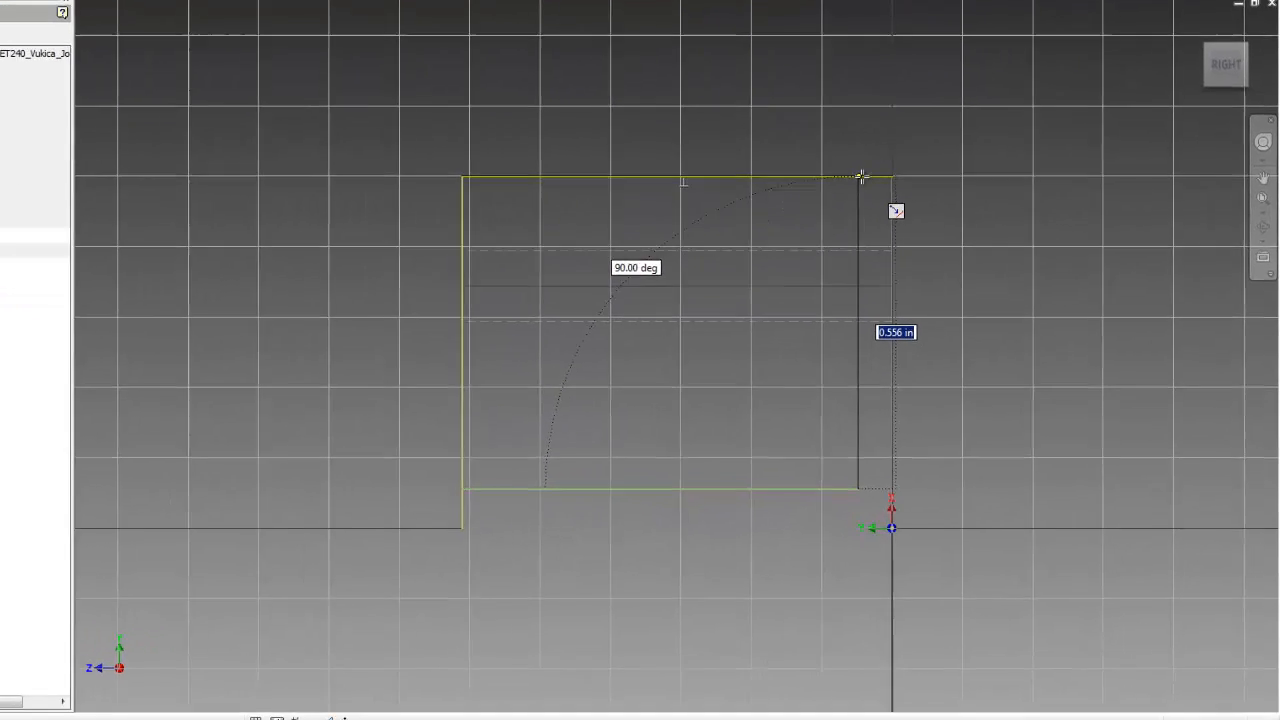
click(897, 245)
key(Escape)
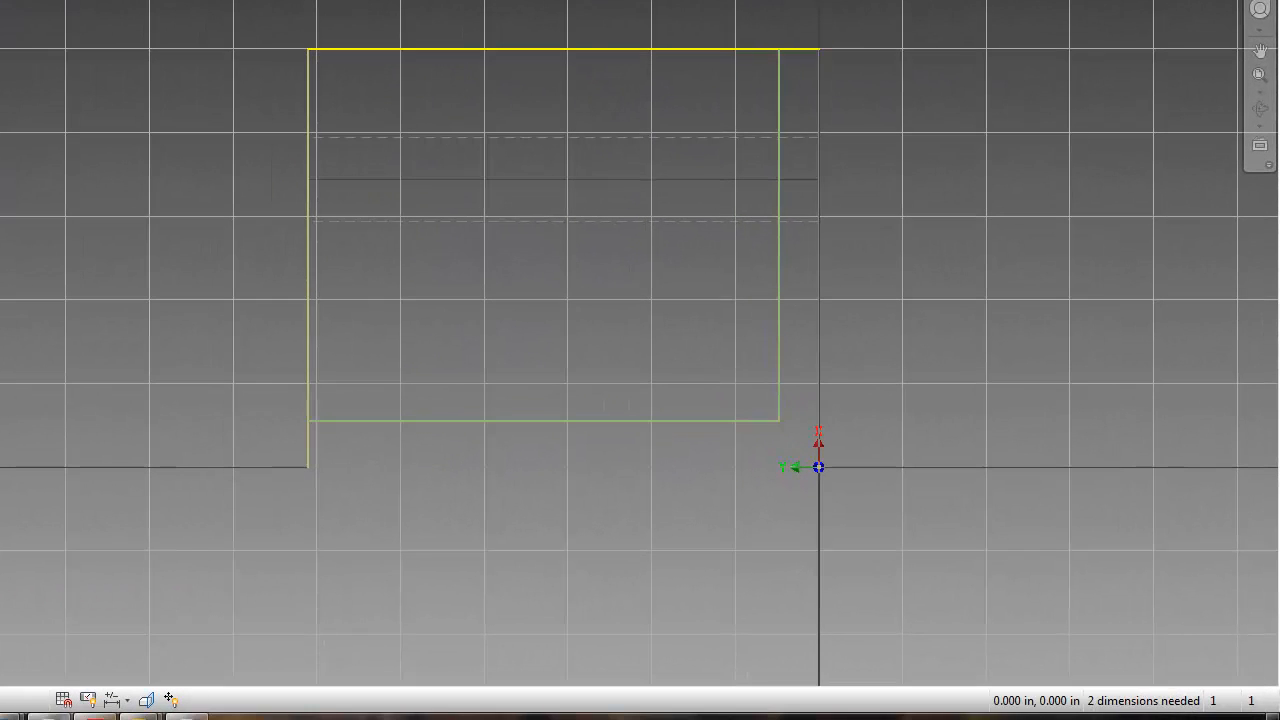
Dimension the new vertical line 0.080 in from the block's right edge, projecting that edge into the sketch
click(781, 127)
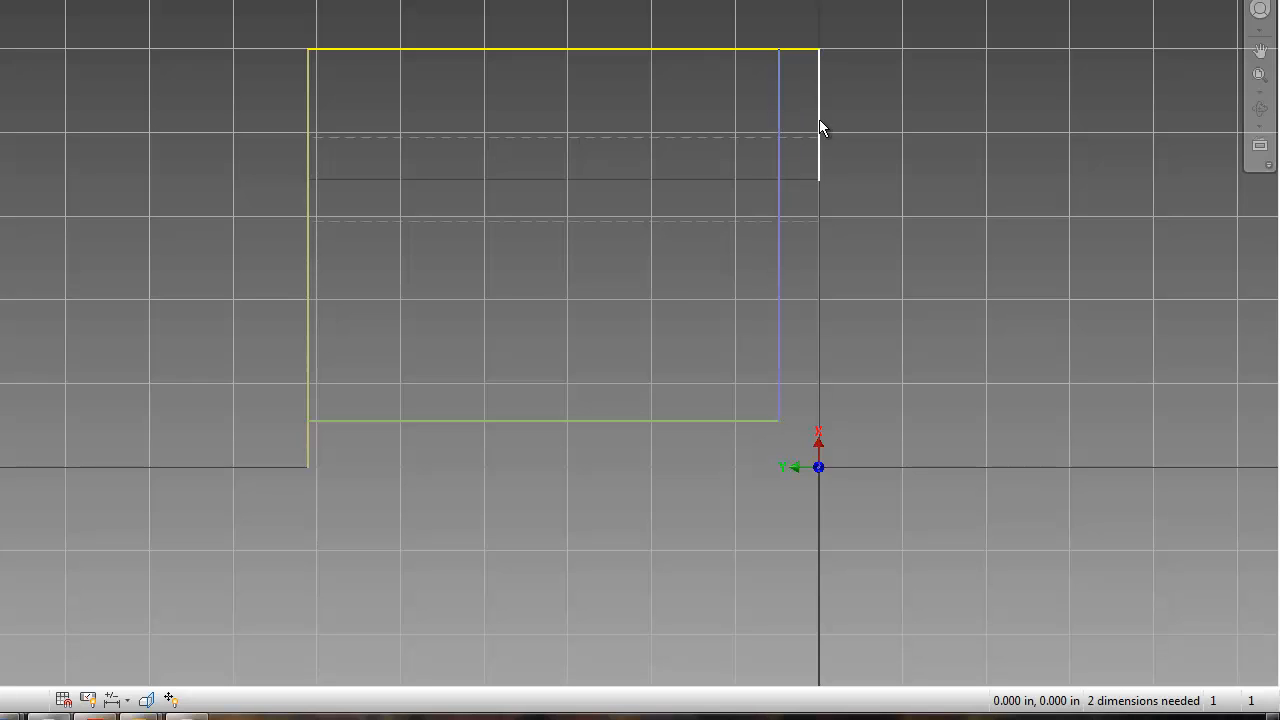
click(819, 126)
click(793, 18)
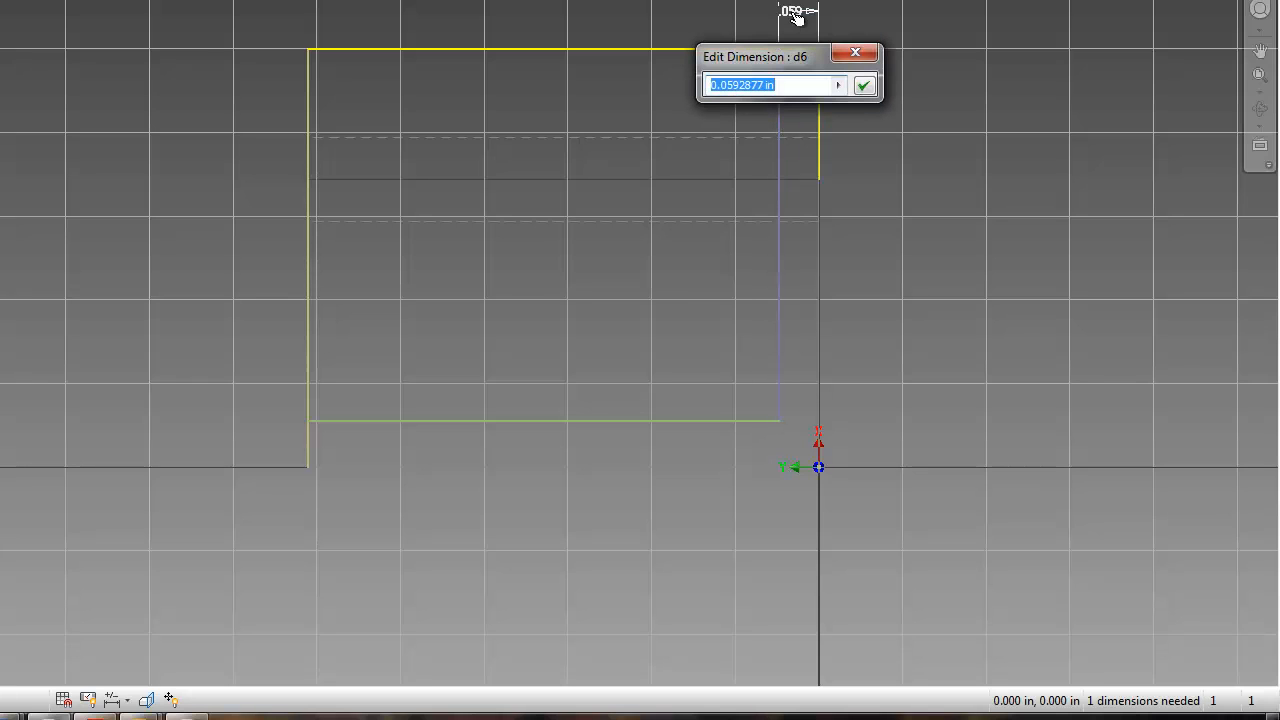
text(0.06)
key(Return)
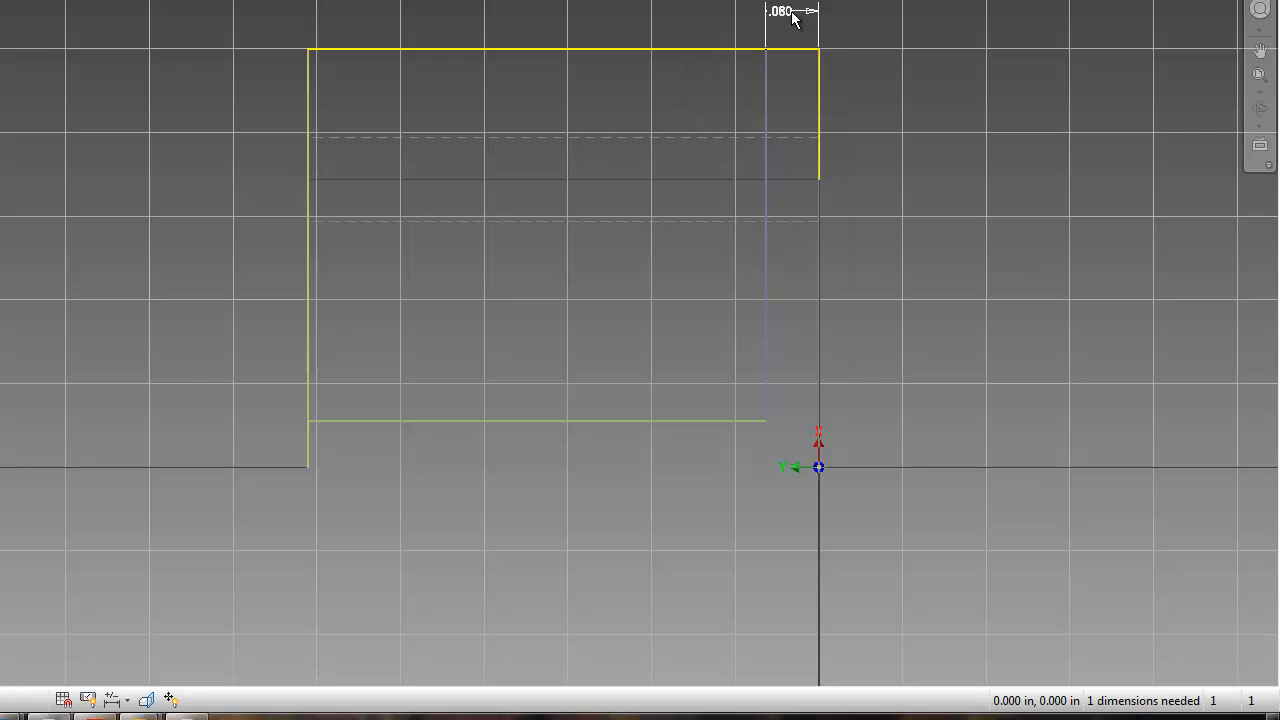
click(361, 467)
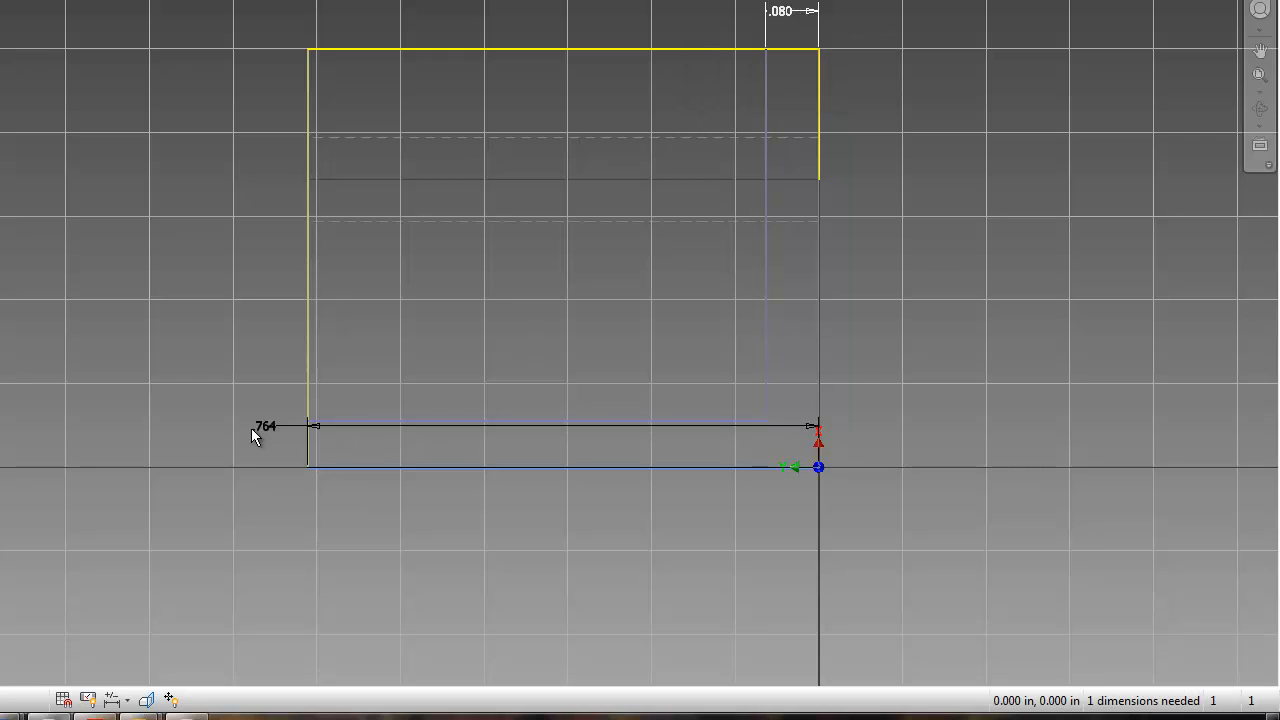
key(Escape)
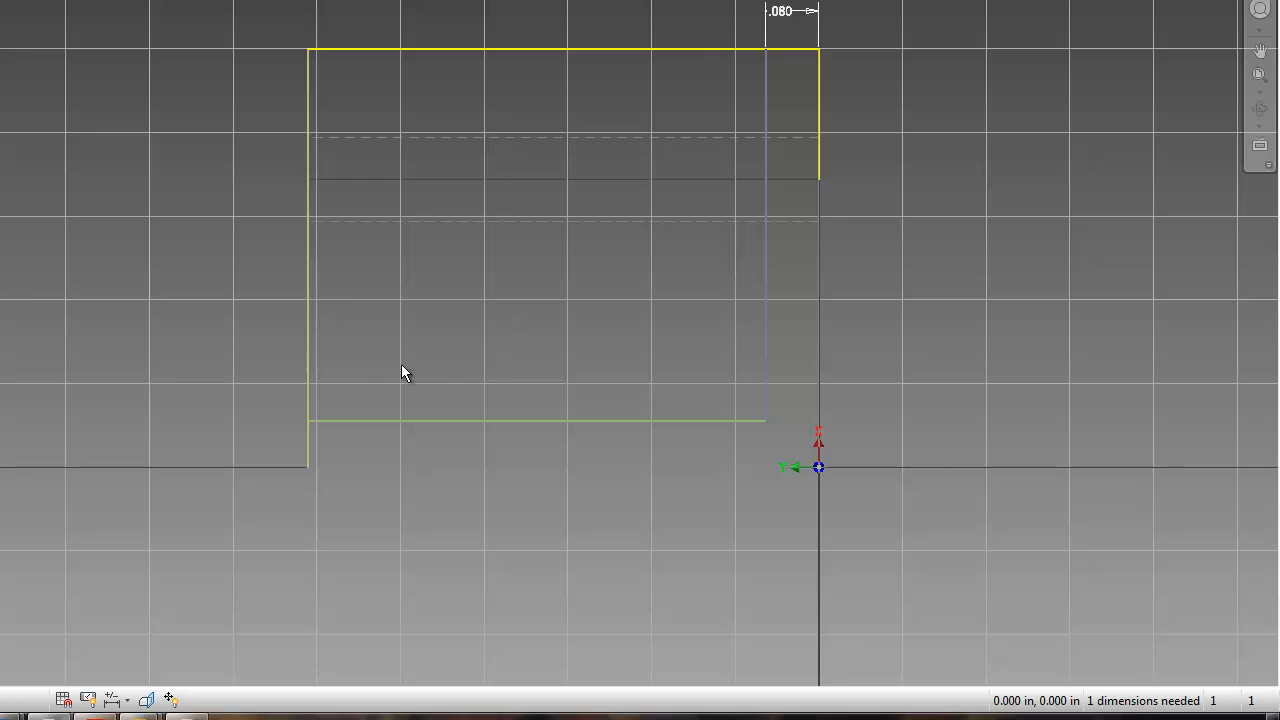
click(306, 465)
click(303, 467)
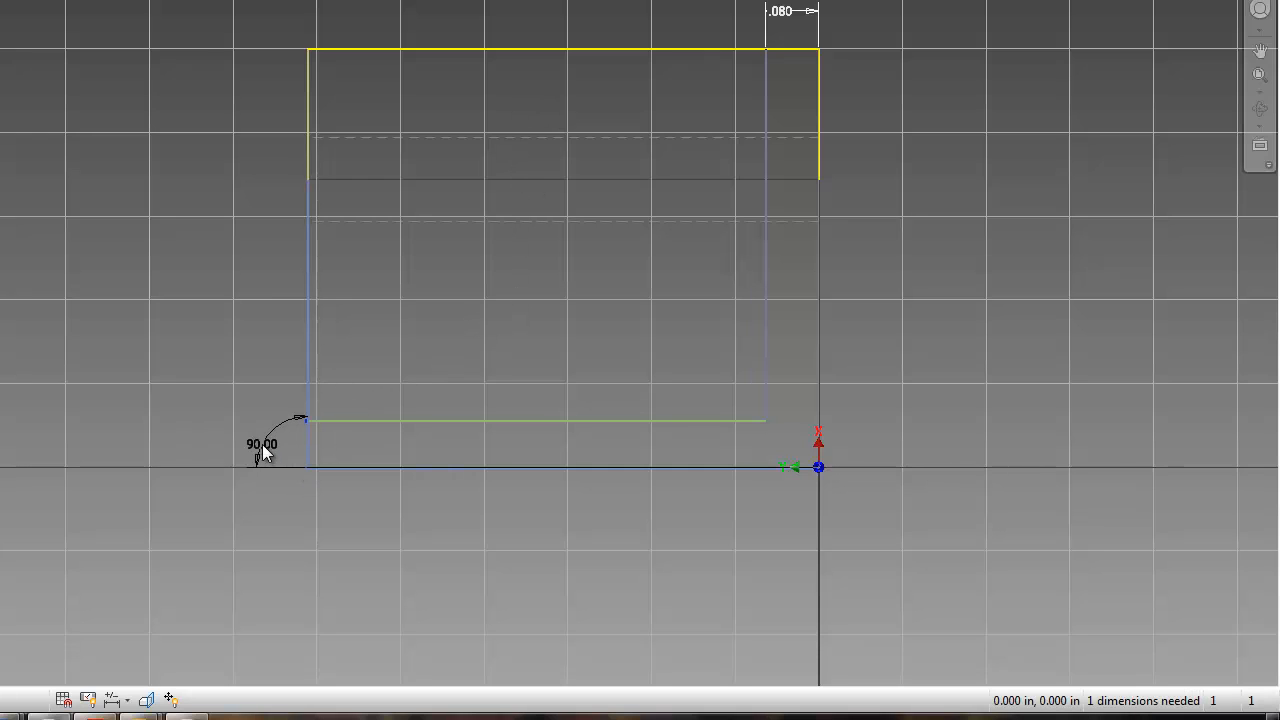
key(Escape)
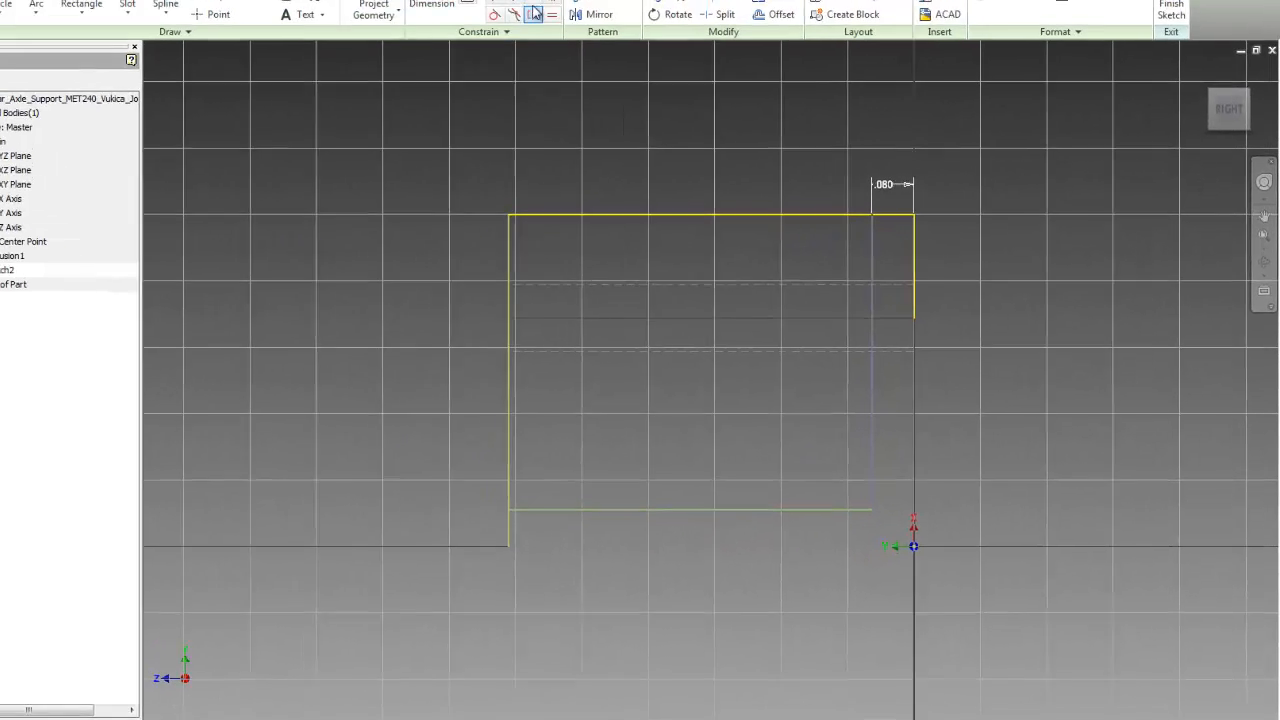
click(684, 521)
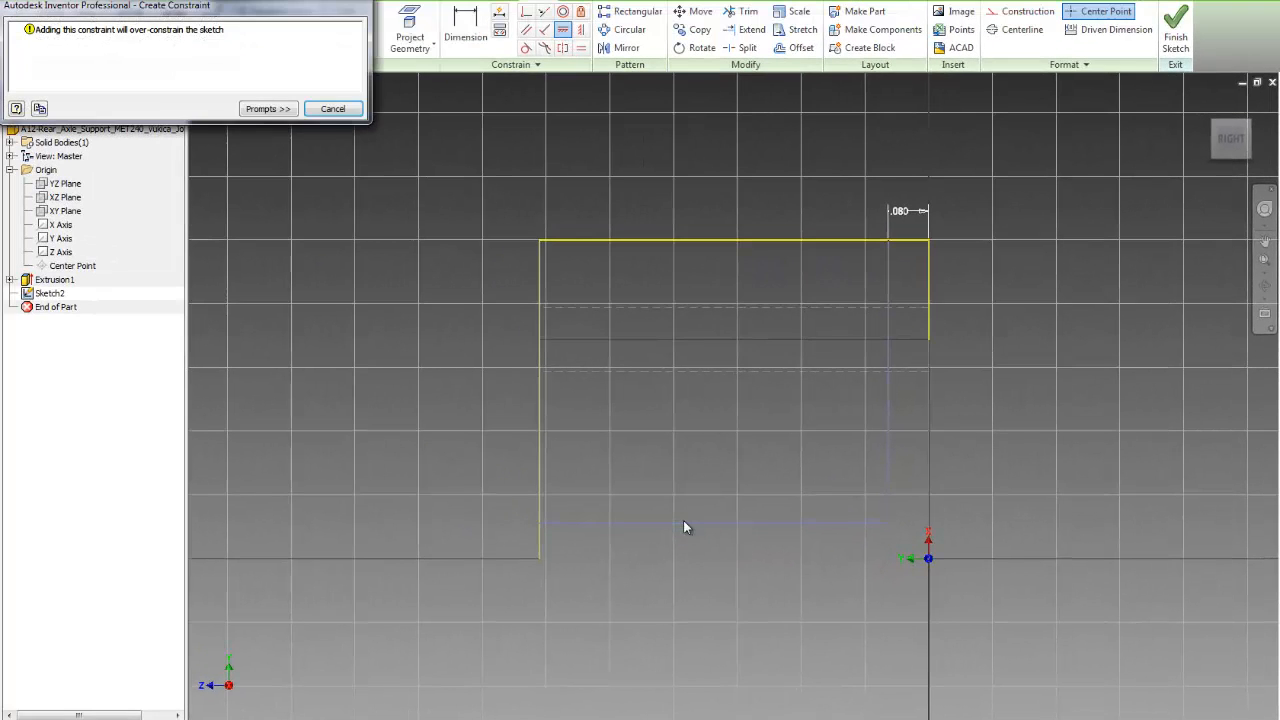
click(333, 108)
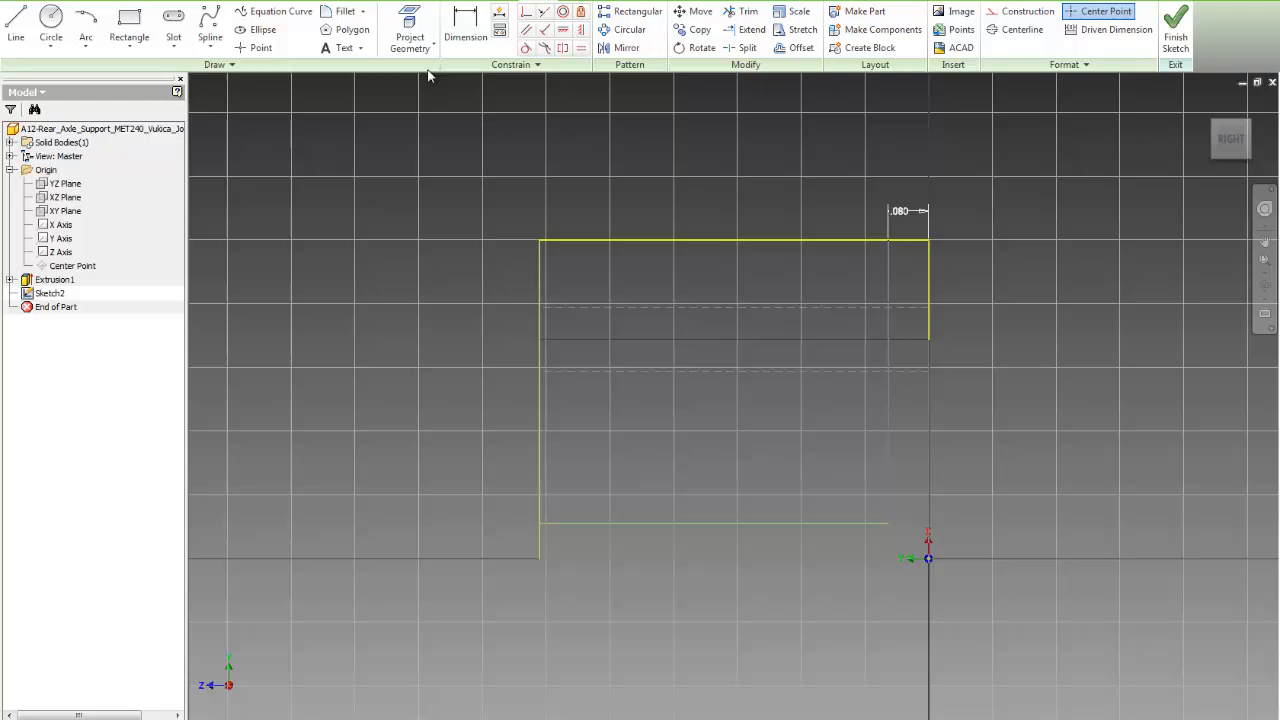
Dimension the lower horizontal line 0.0965 in above the block's bottom edge
click(476, 24)
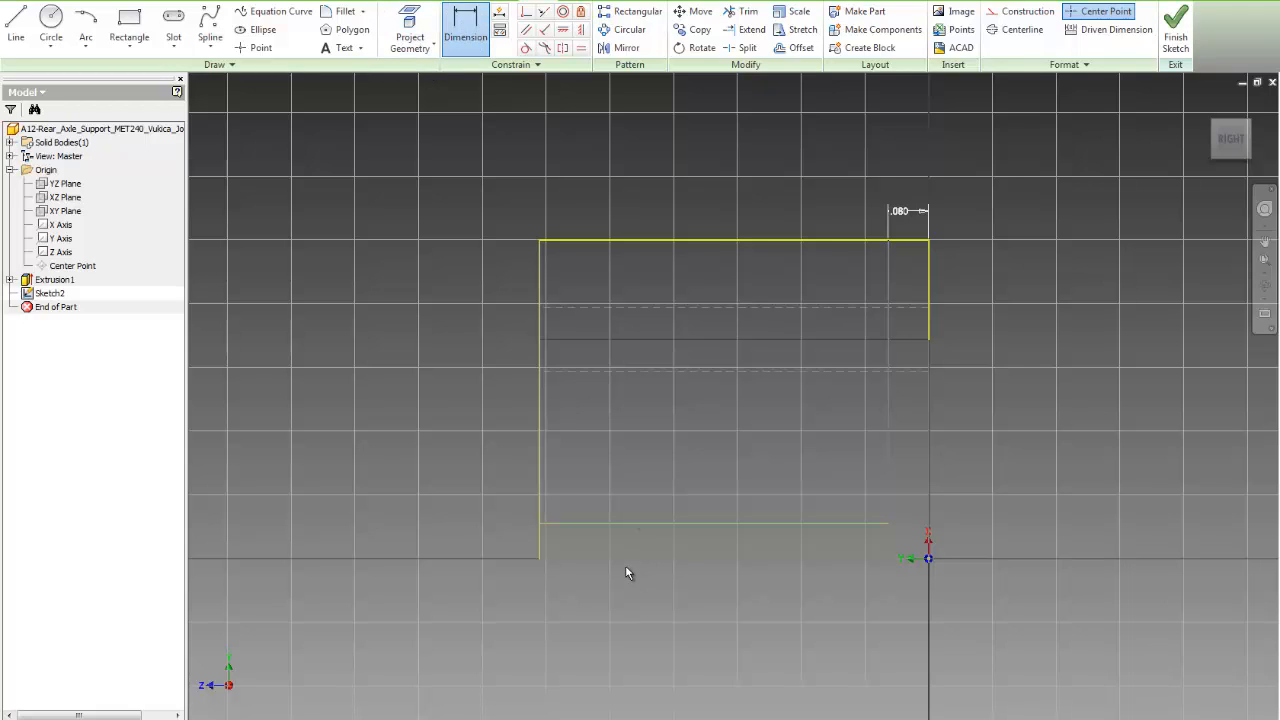
click(656, 559)
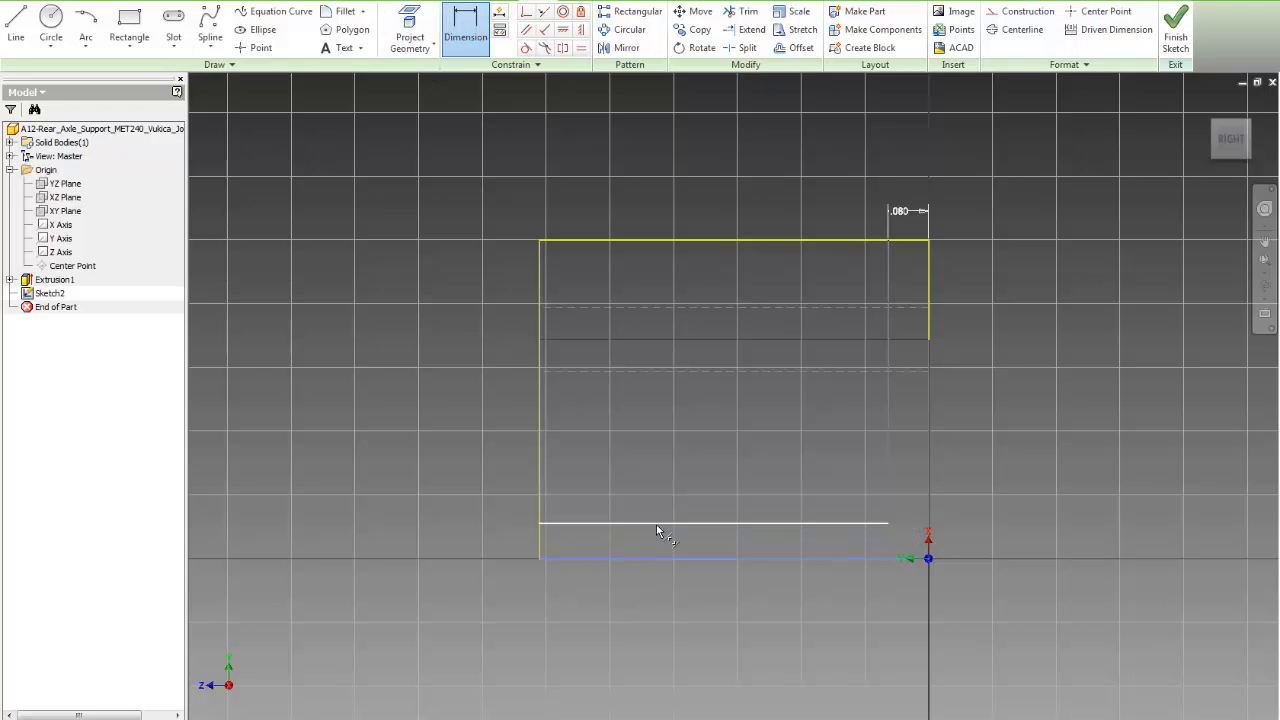
click(656, 523)
click(511, 540)
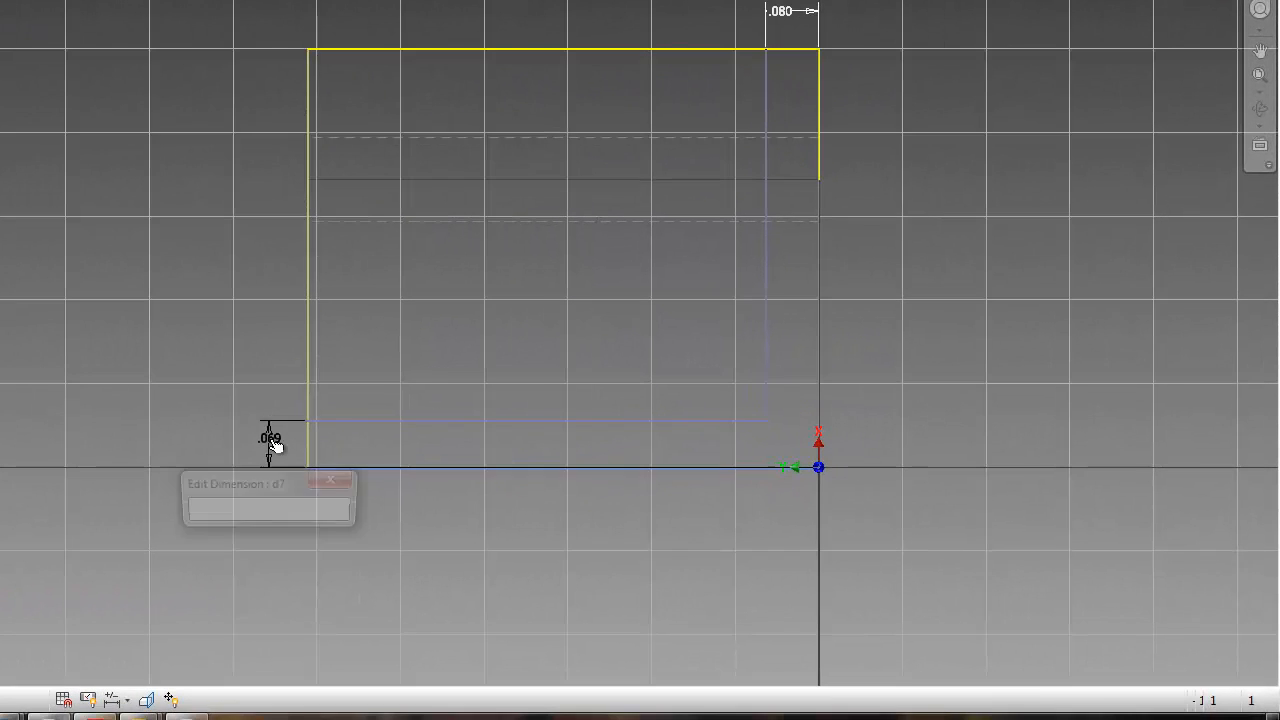
text(0)
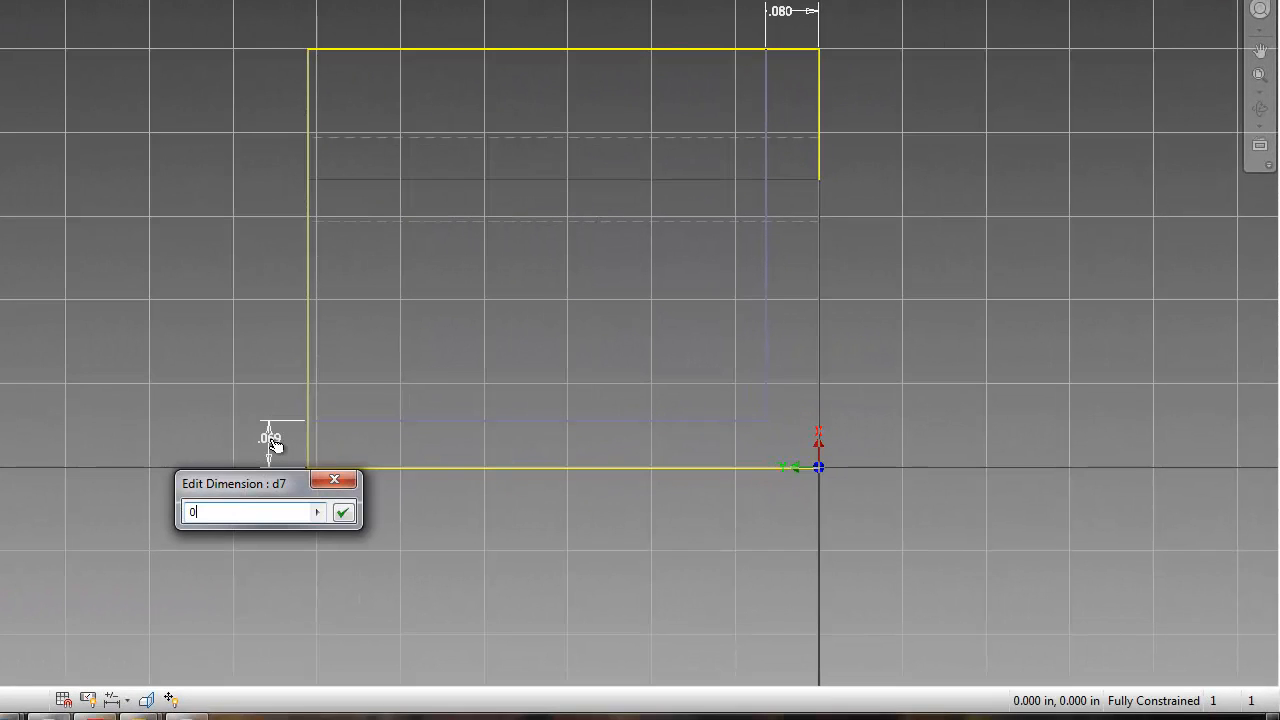
text(.0965)
key(Return)
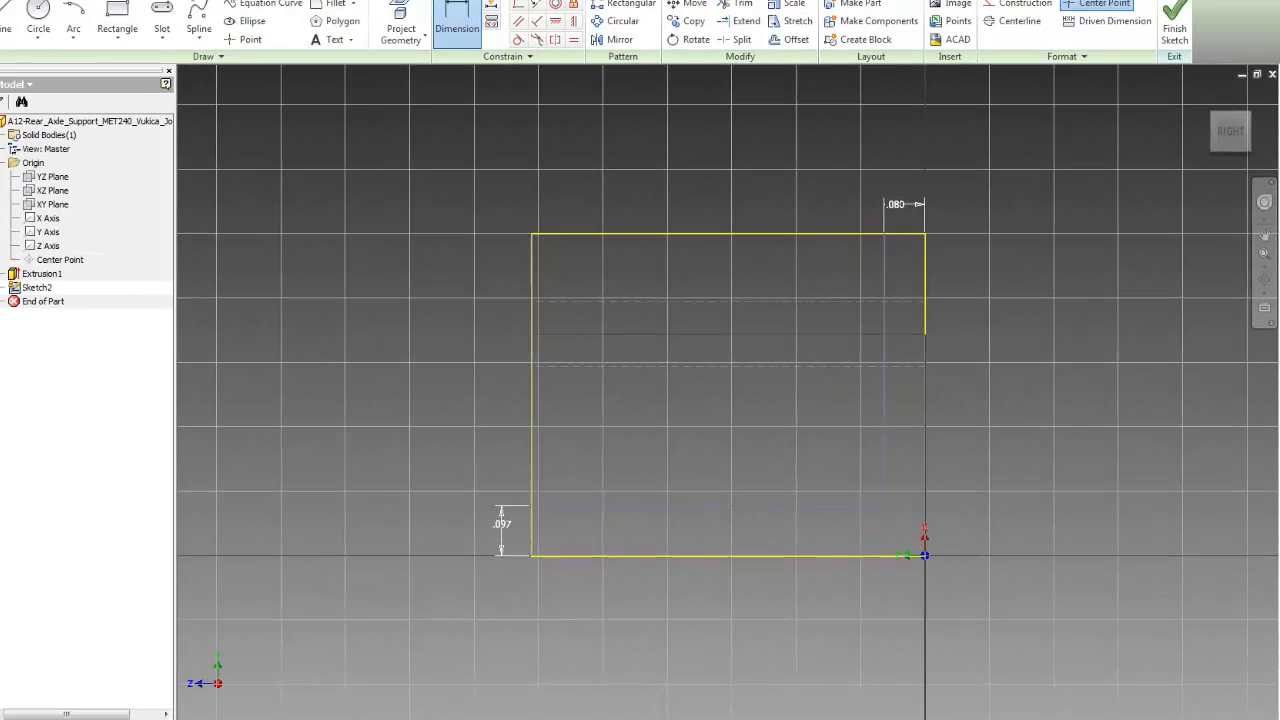
Set the visual style back to a shaded display with edges and finish the sketch
click(232, 3)
click(190, 27)
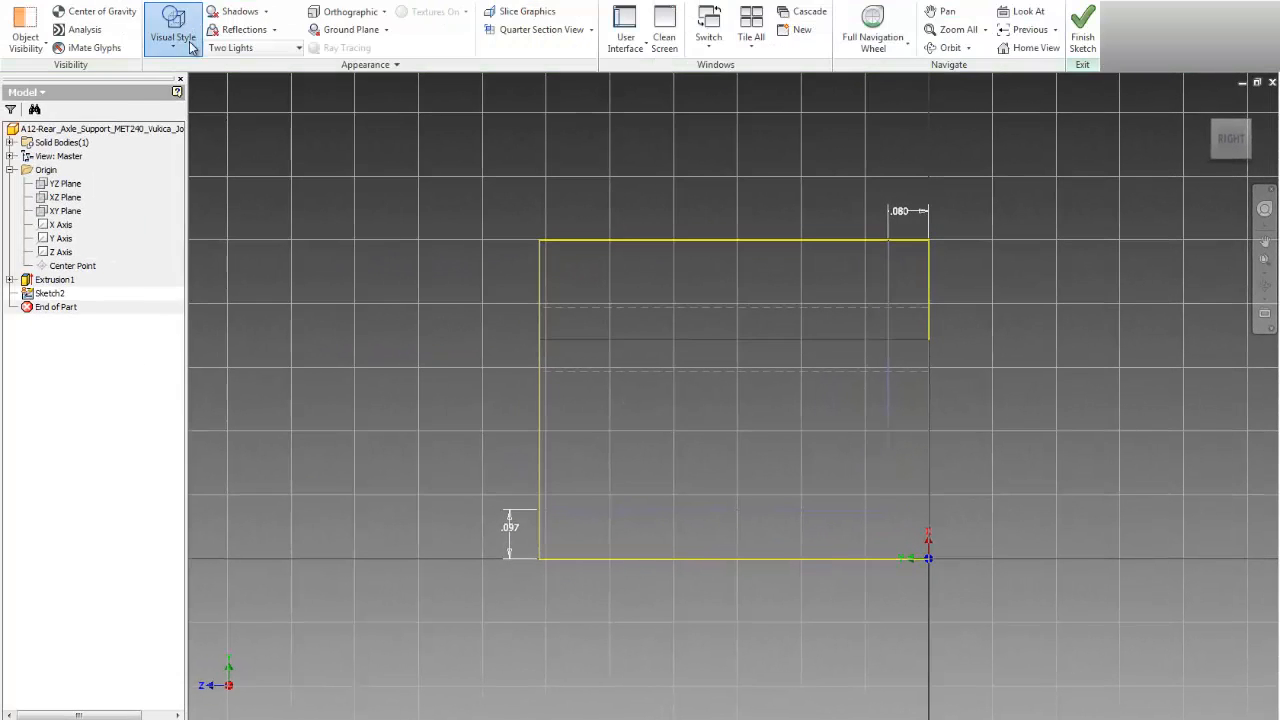
click(230, 133)
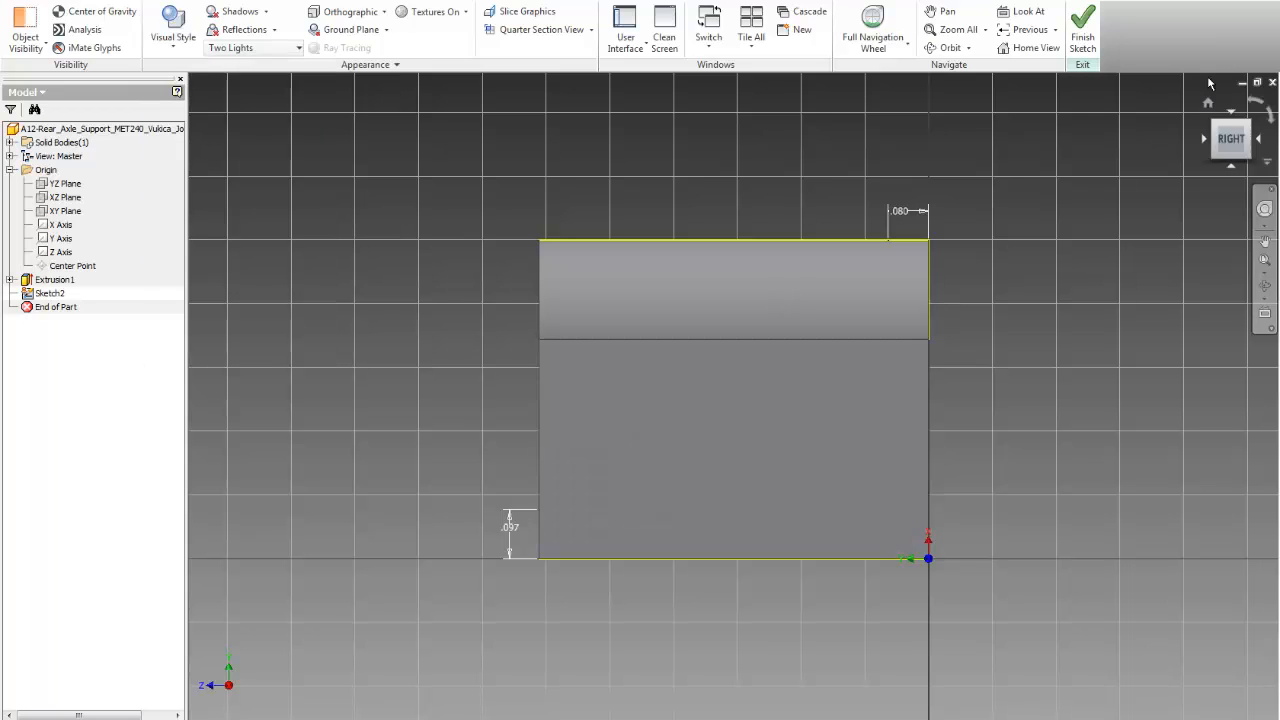
click(1083, 30)
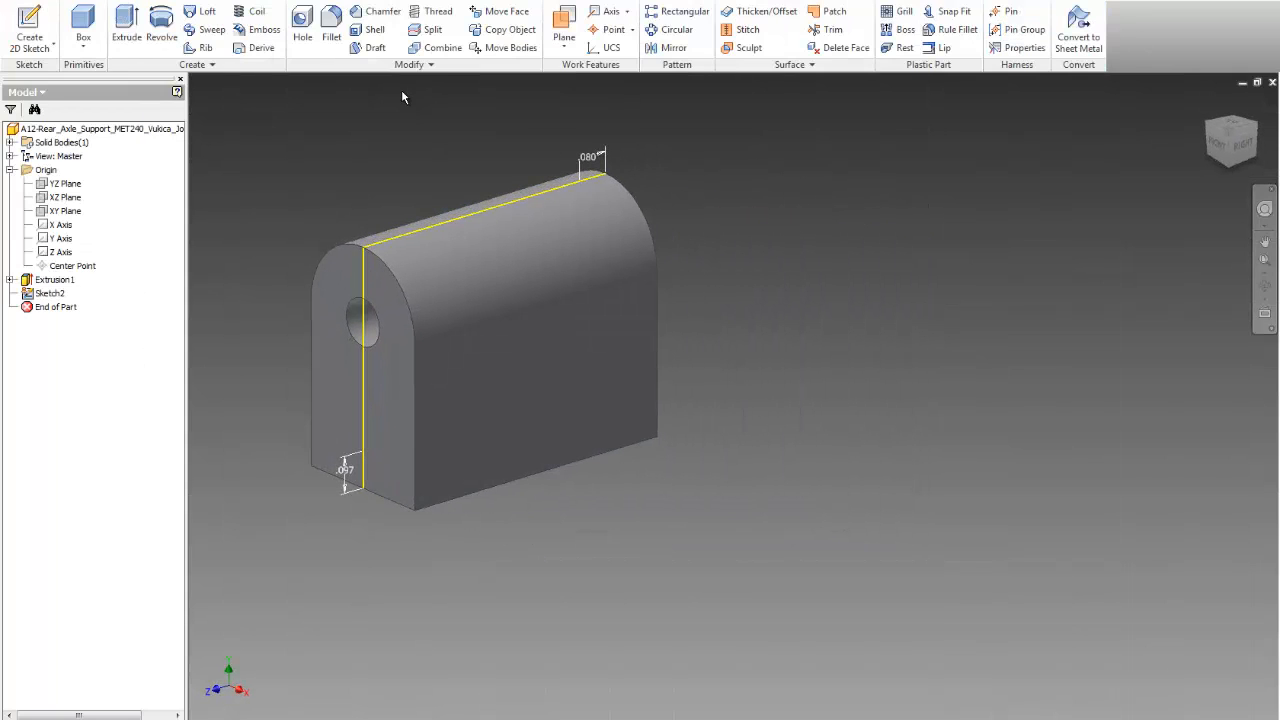
Extrude the rectangular side profile as a symmetric Through All cut, leaving an L-shaped bracket with the hole in its upright
click(397, 241)
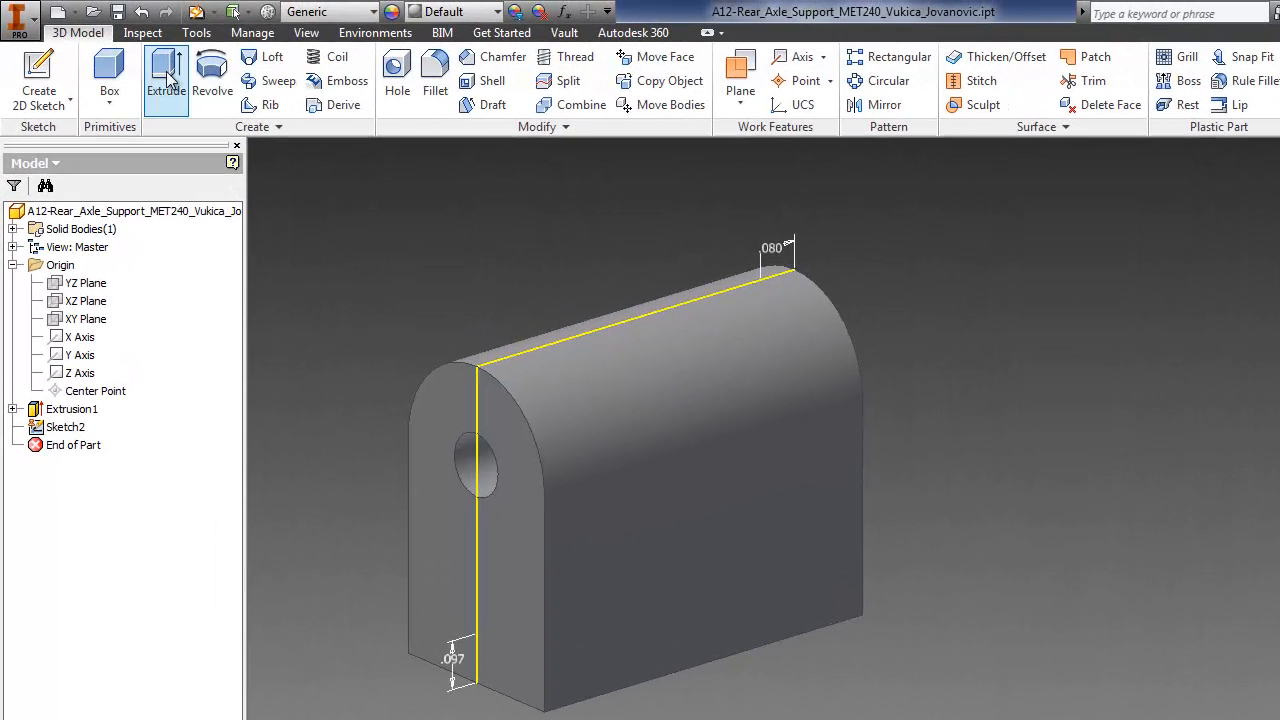
click(168, 82)
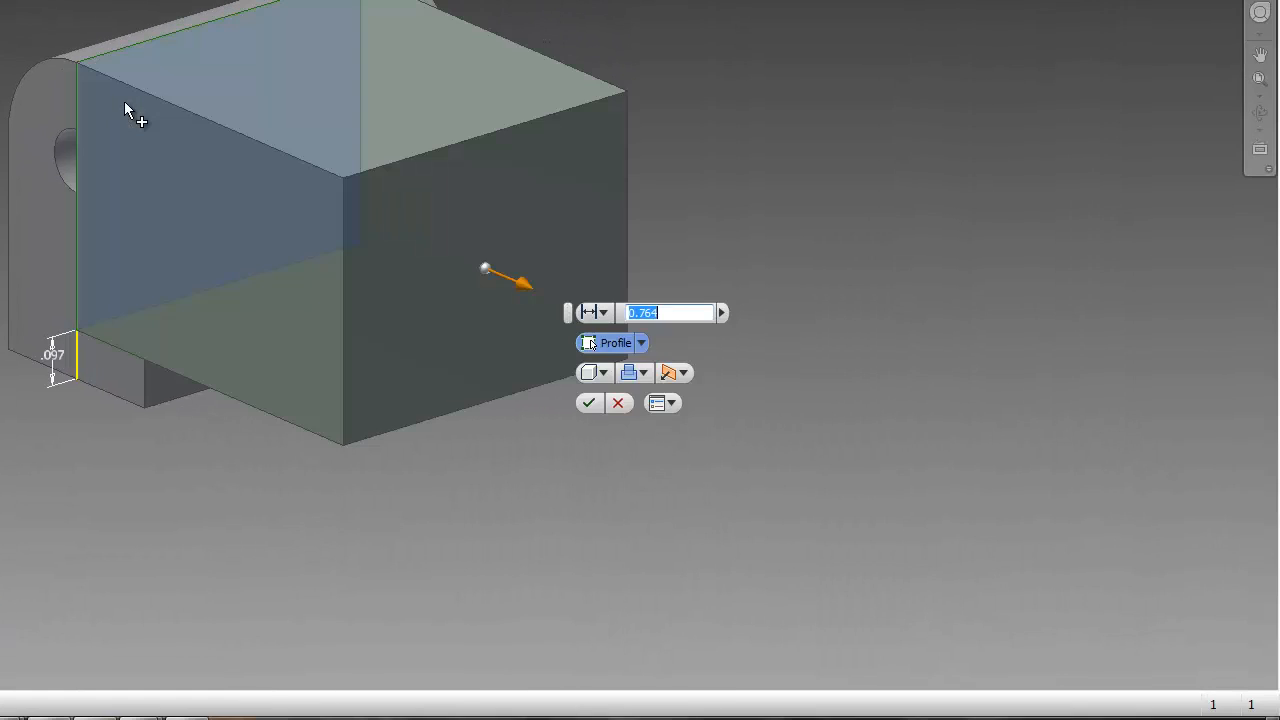
click(645, 373)
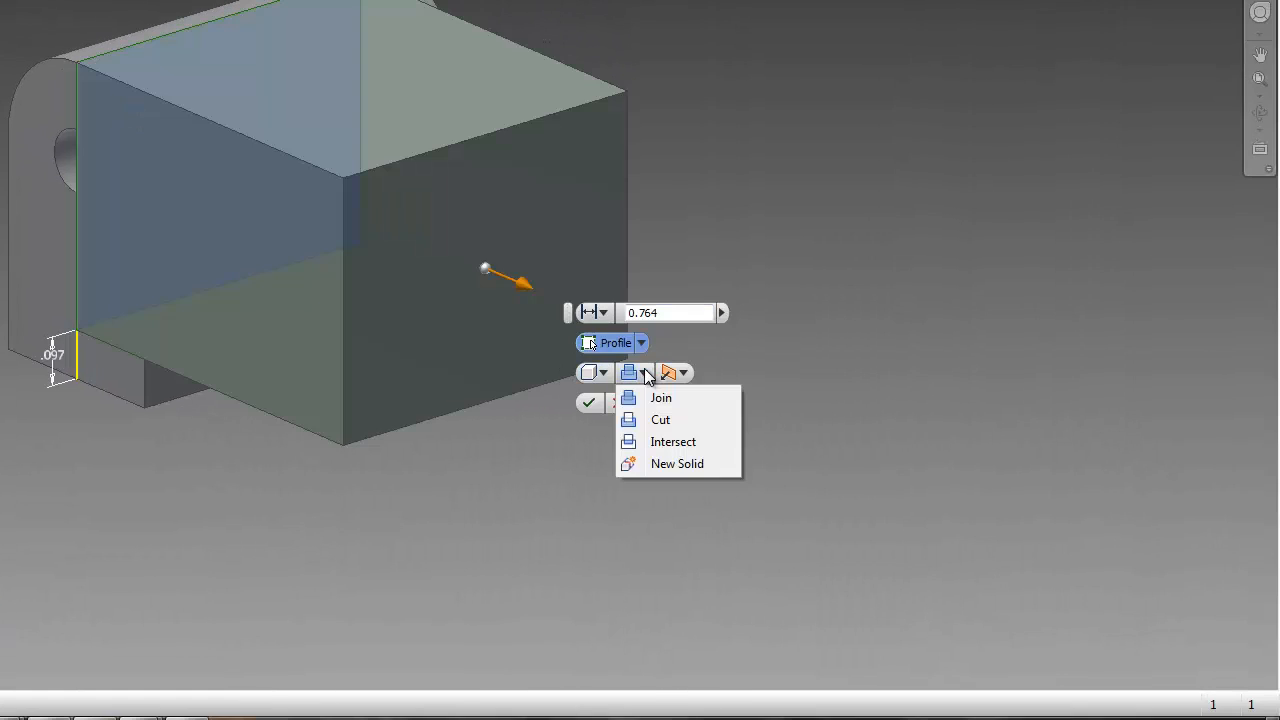
click(675, 421)
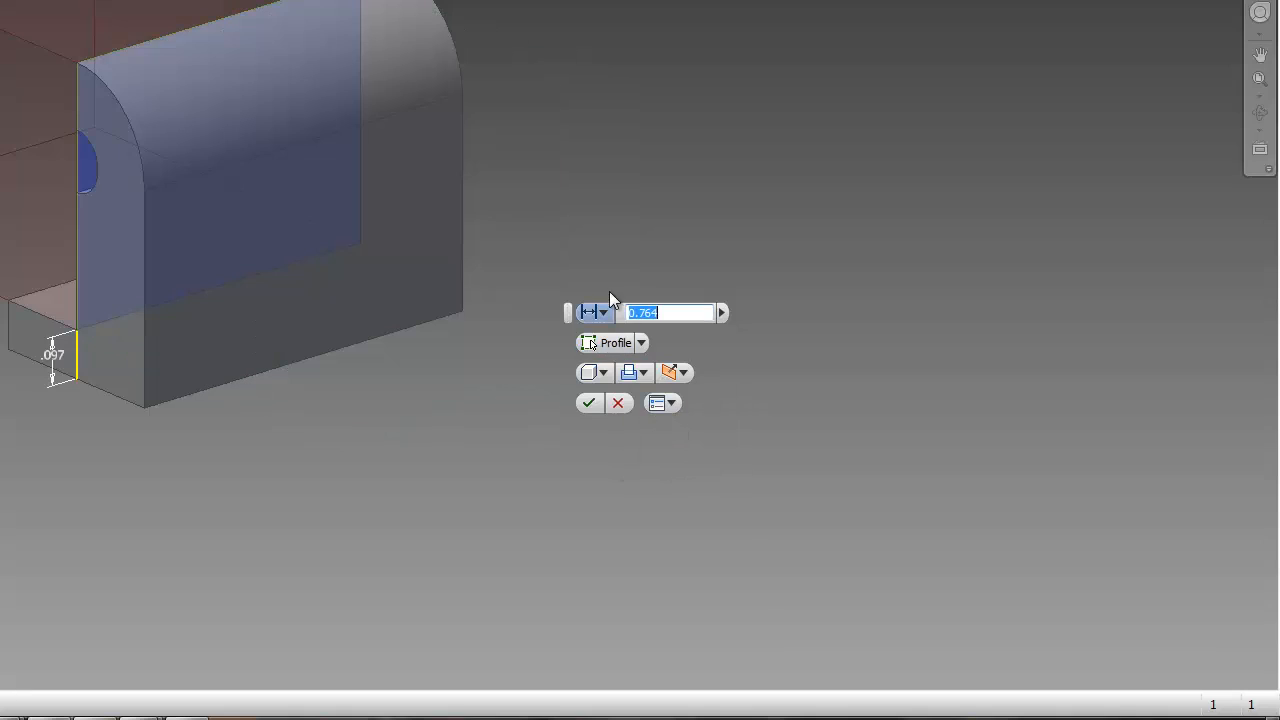
click(682, 373)
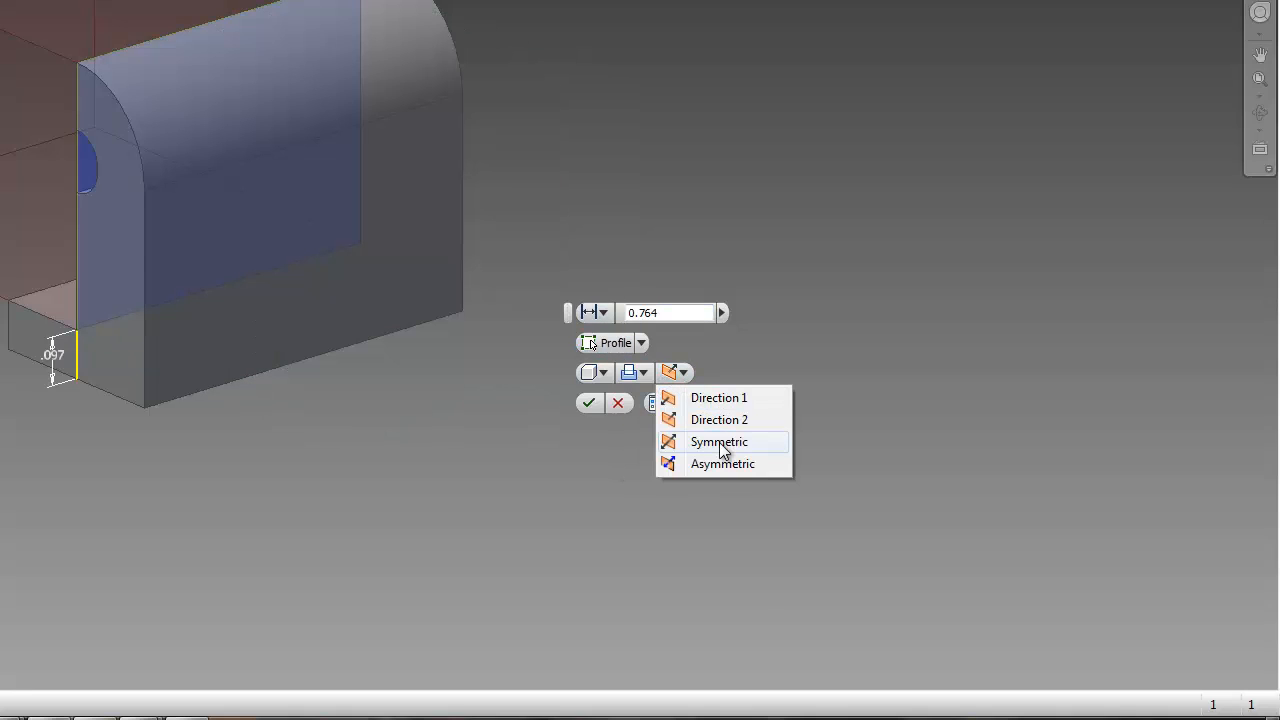
click(719, 442)
click(603, 313)
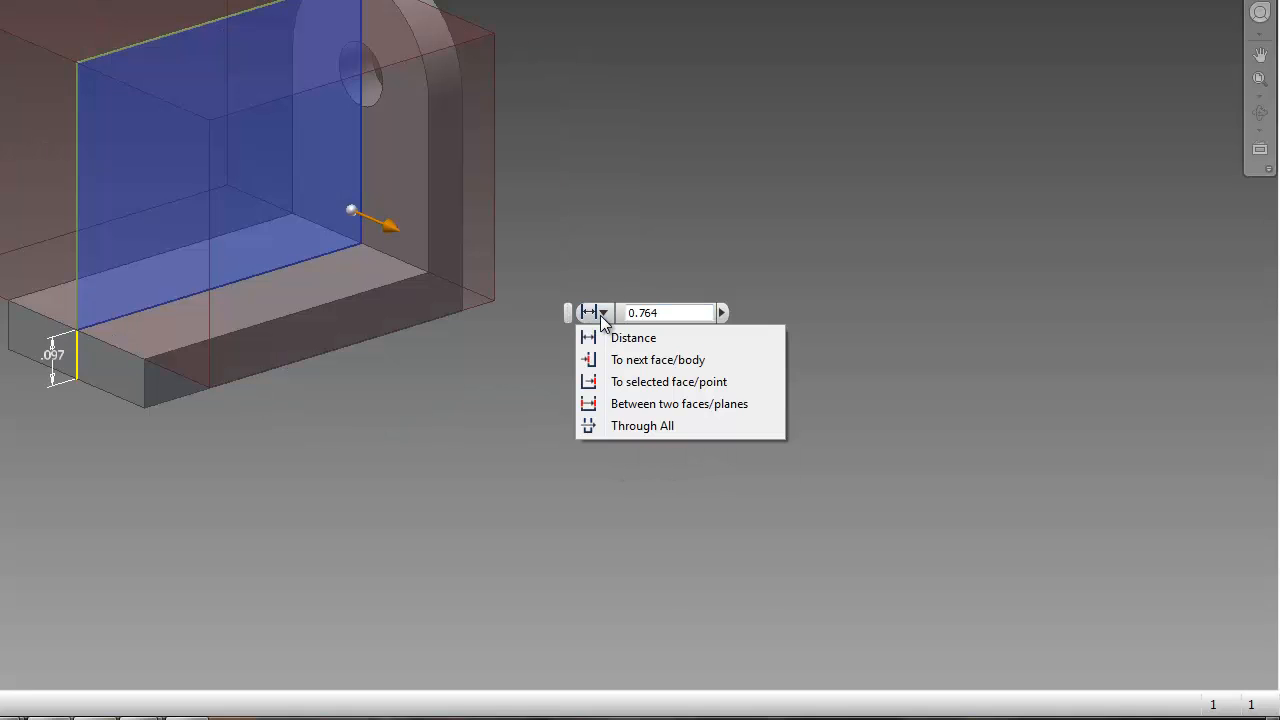
click(612, 428)
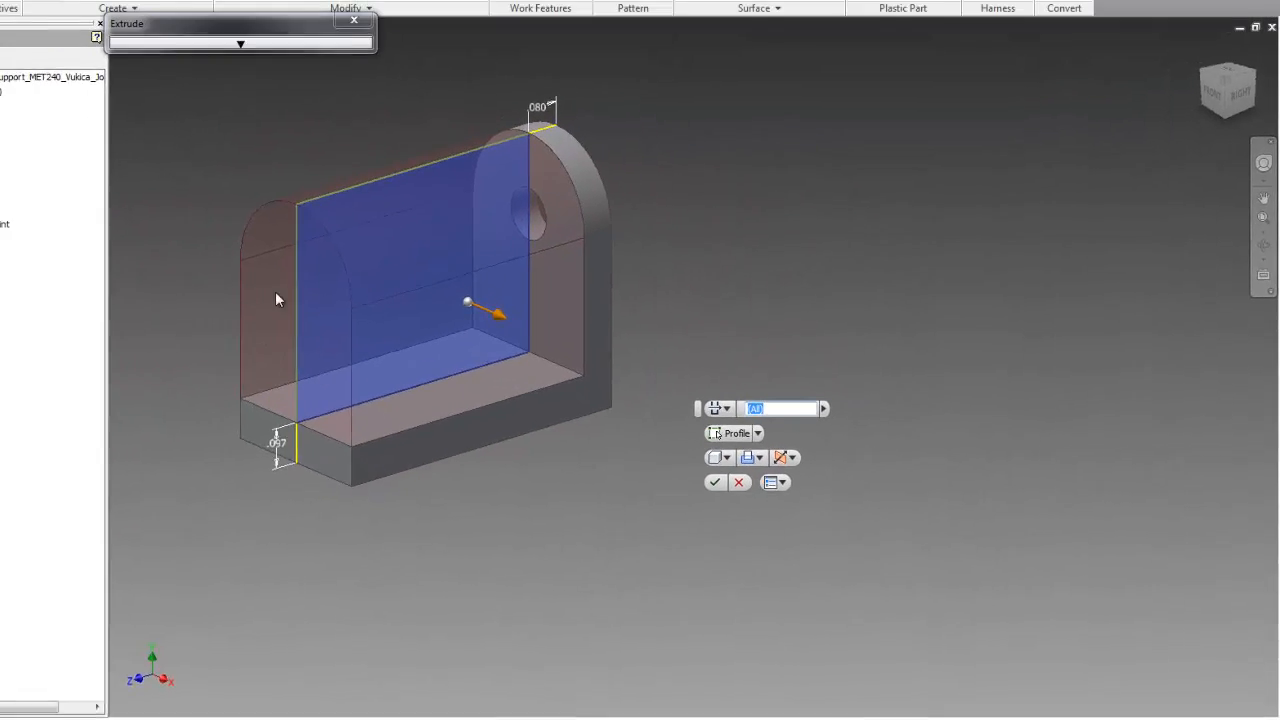
shift+middle_drag(60, 177, 157, 231)
shift+middle_drag(415, 374, 348, 323)
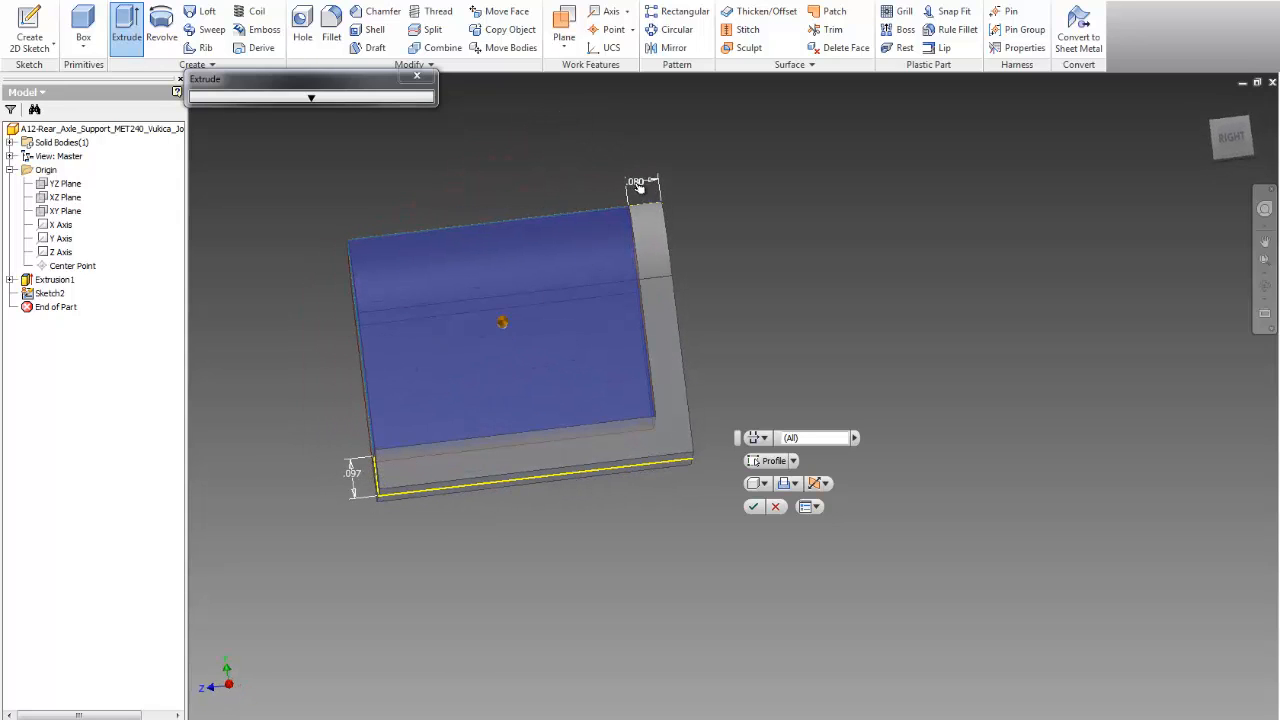
shift+middle_drag(433, 261, 511, 277)
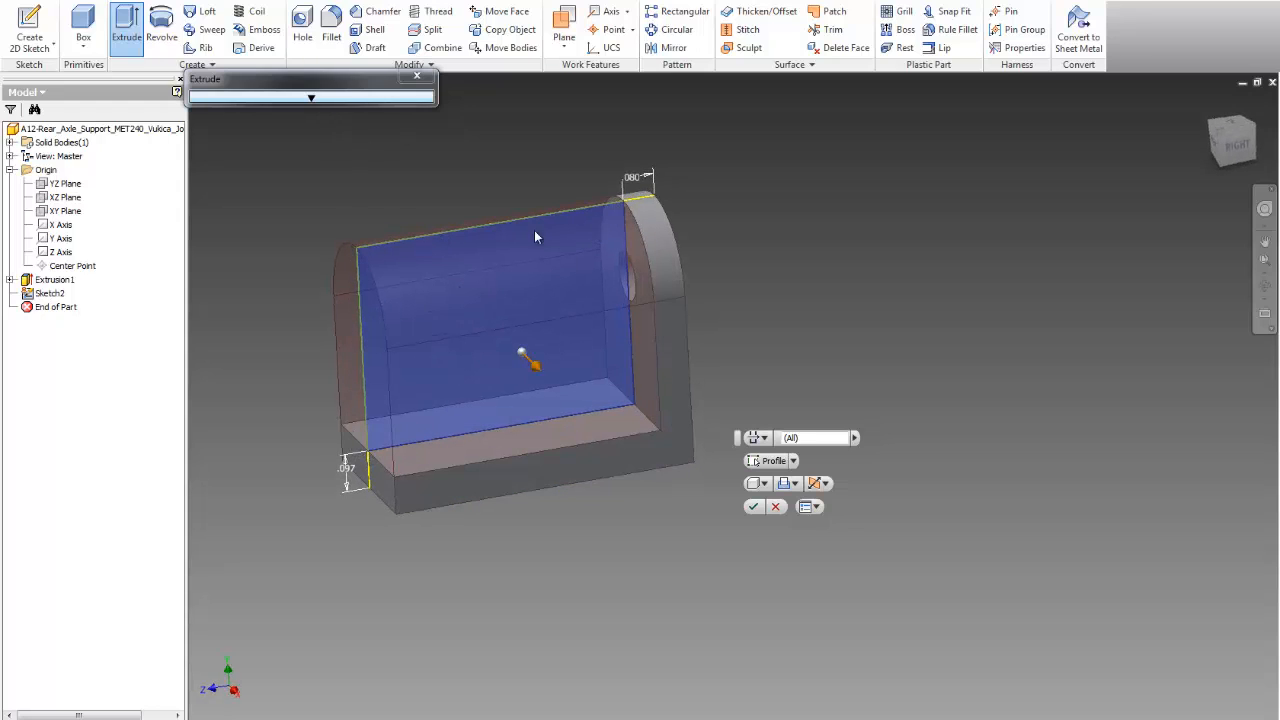
click(753, 506)
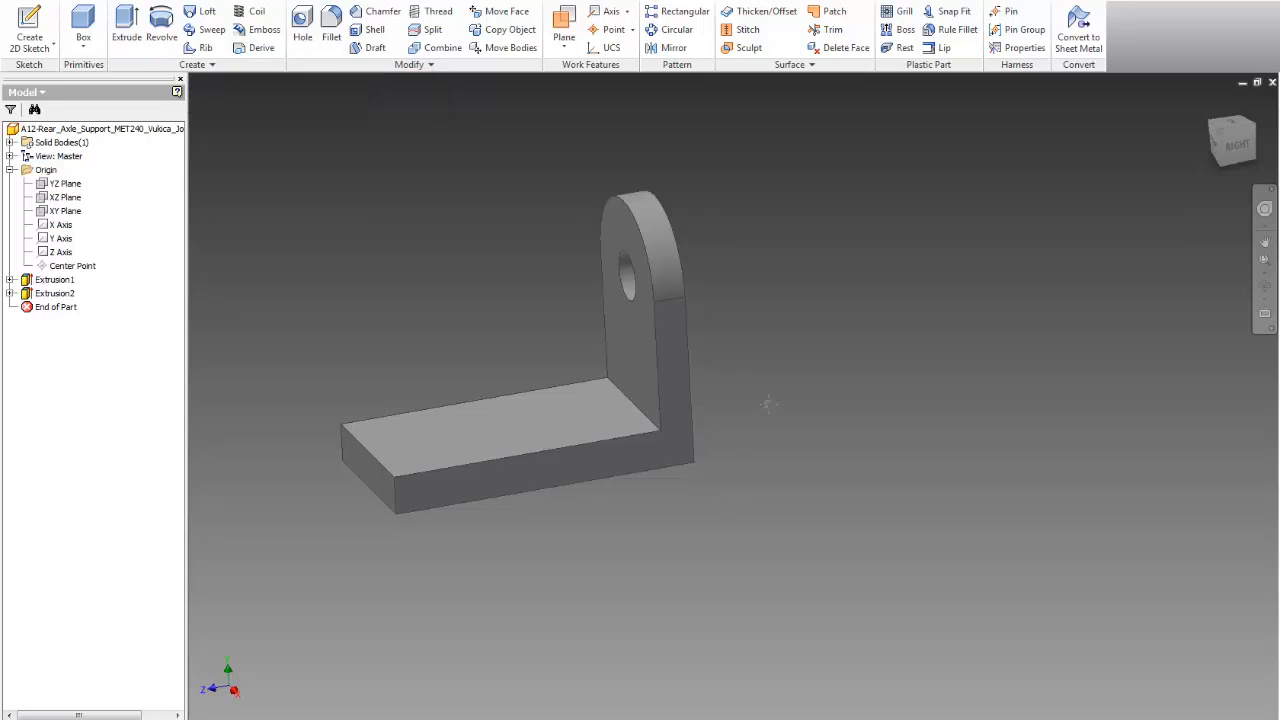
Consult the MET_240_HW#05 Word document, and on the upright's outer face sketch a circle about 0.53 in in diameter centred on the hole
middle_drag(766, 403, 801, 395)
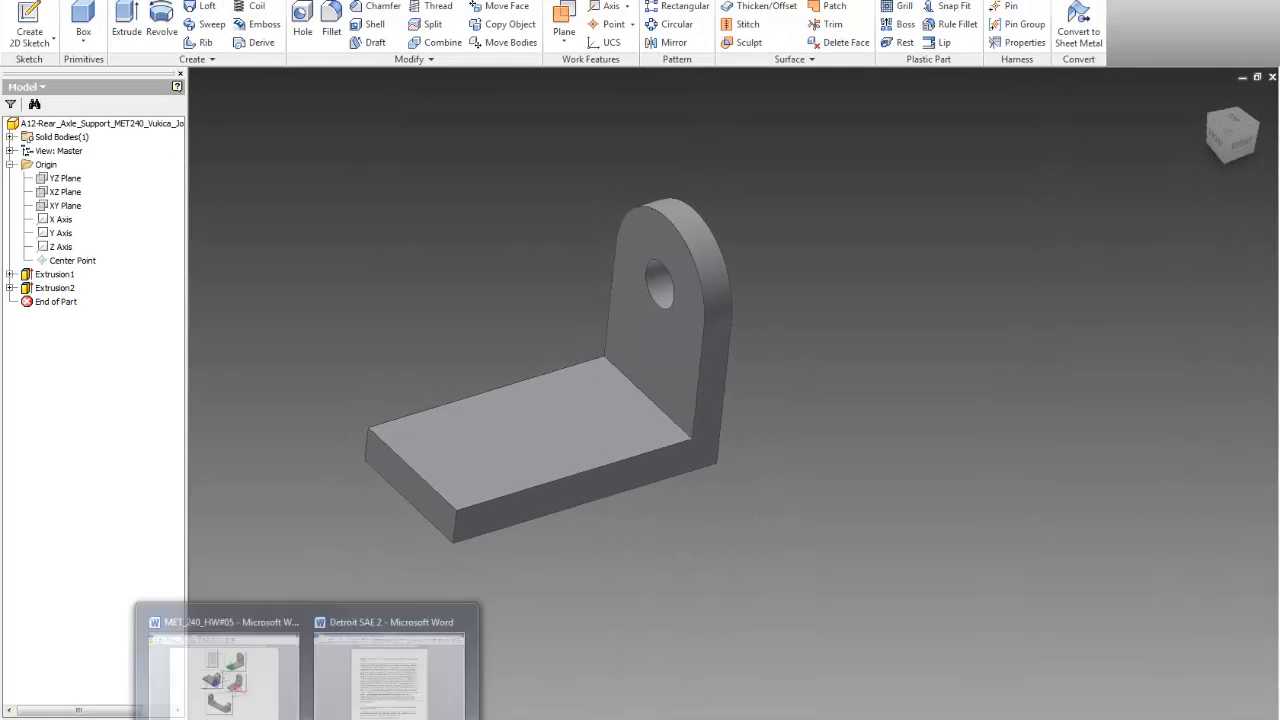
click(280, 689)
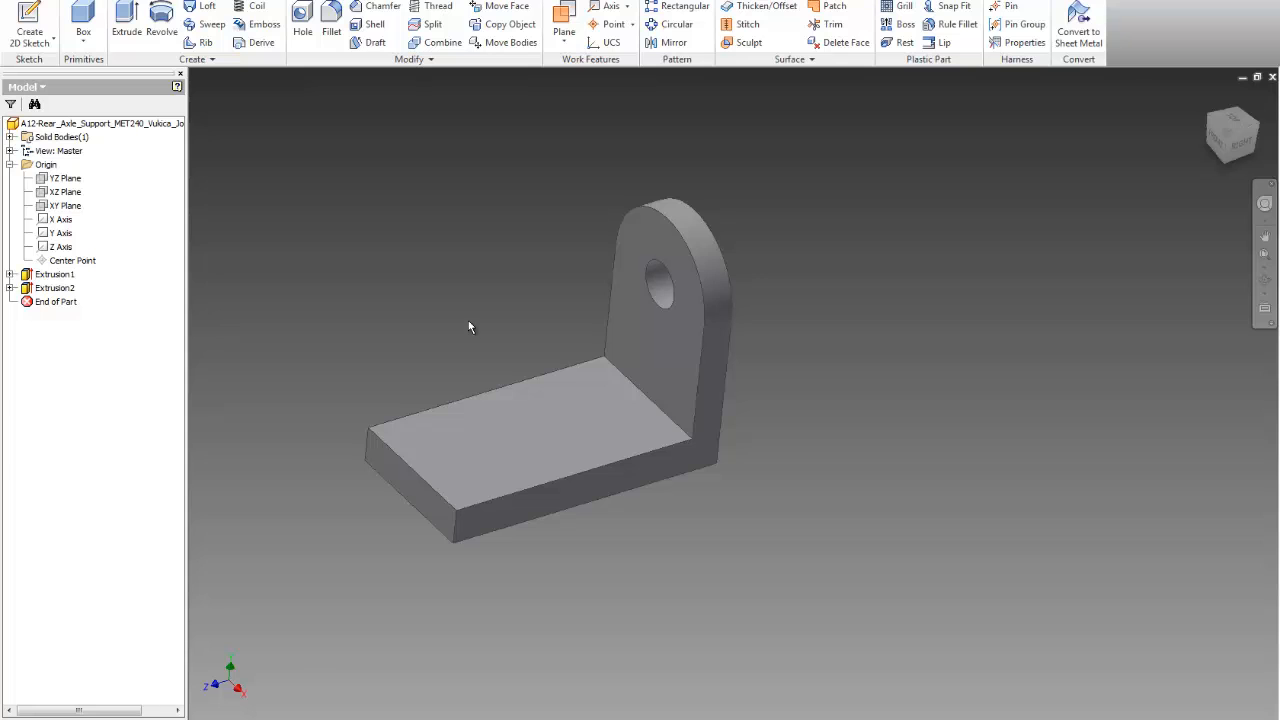
mouse_move(885, 285)
shift+middle_down()
mouse_move(843, 339)
mouse_move(754, 334)
shift+middle_up()
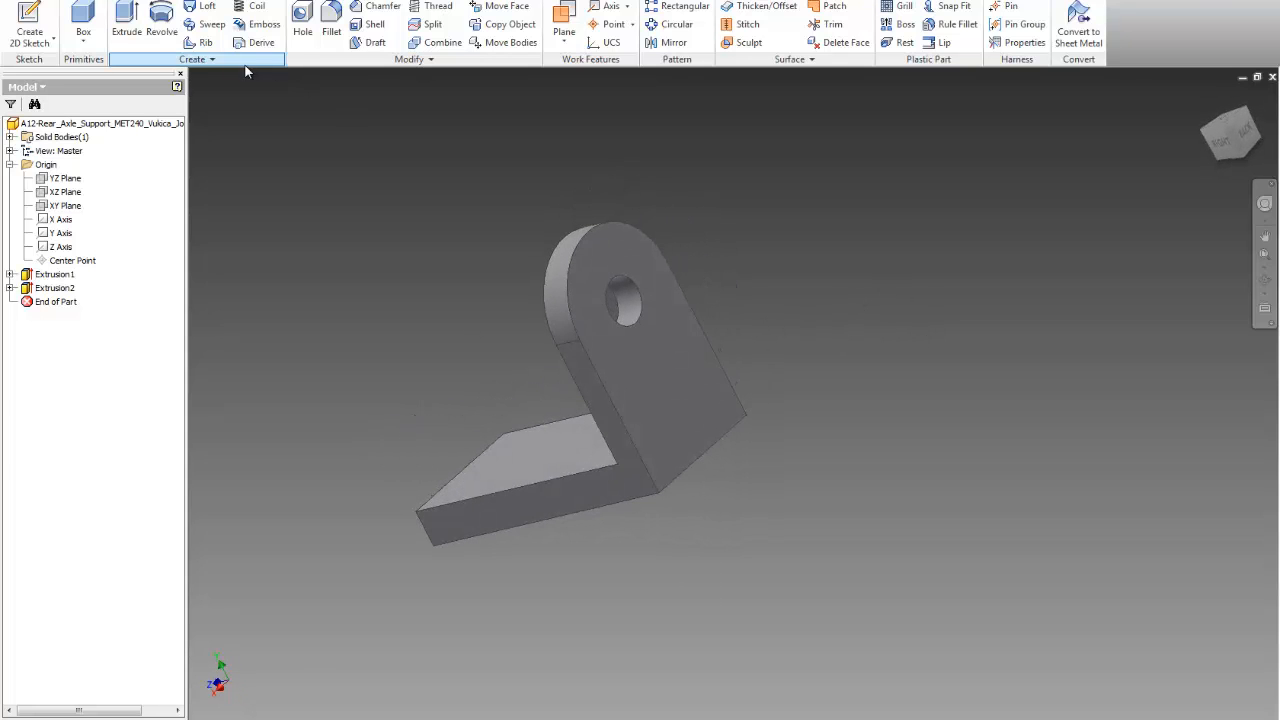
click(34, 22)
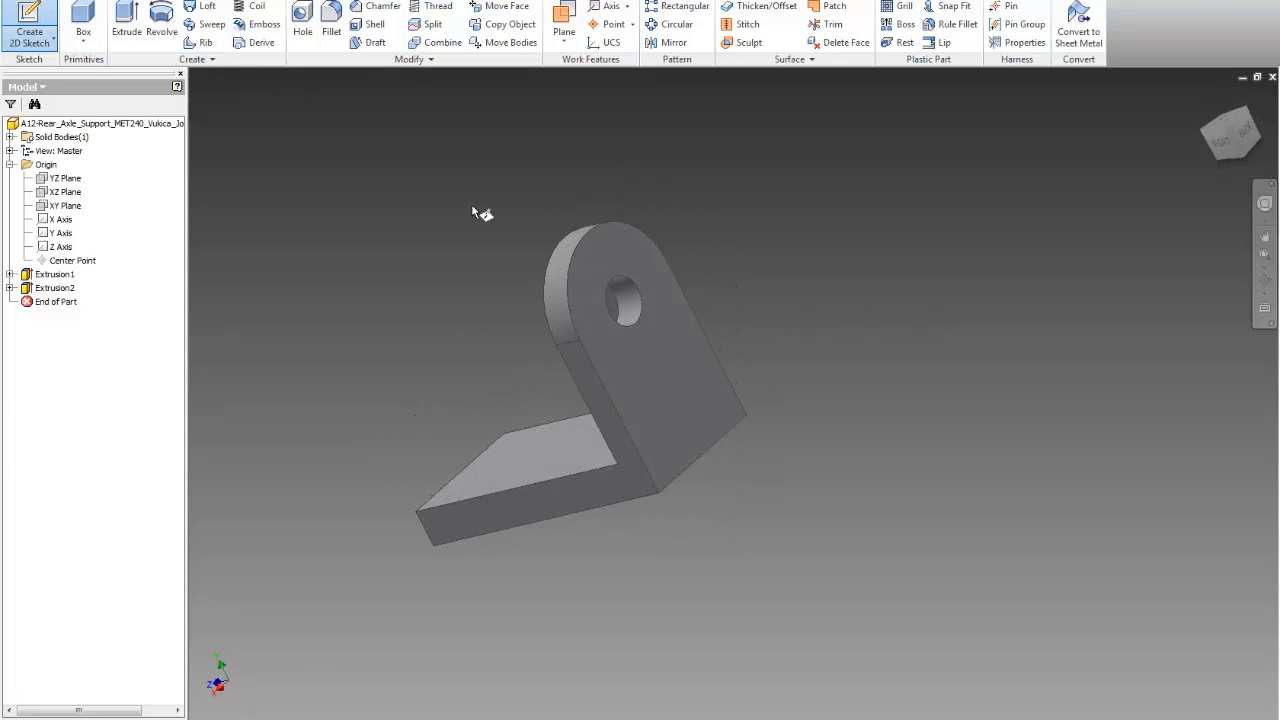
click(626, 353)
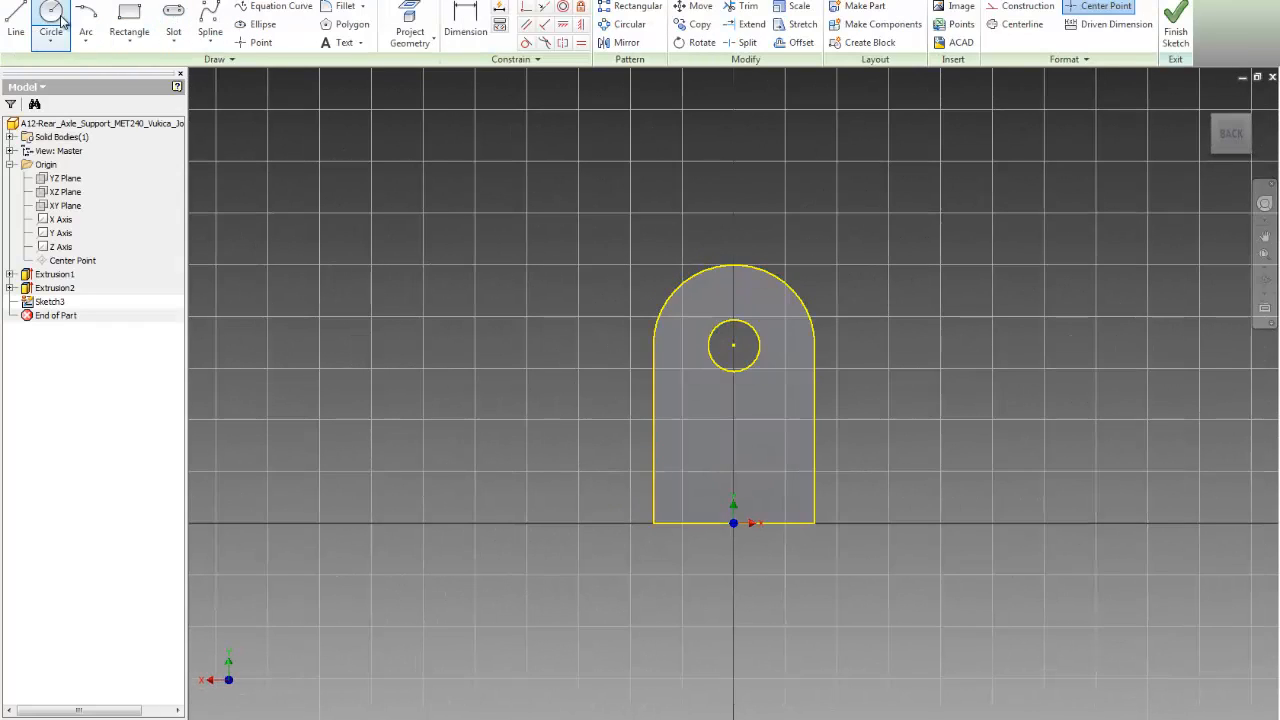
click(61, 19)
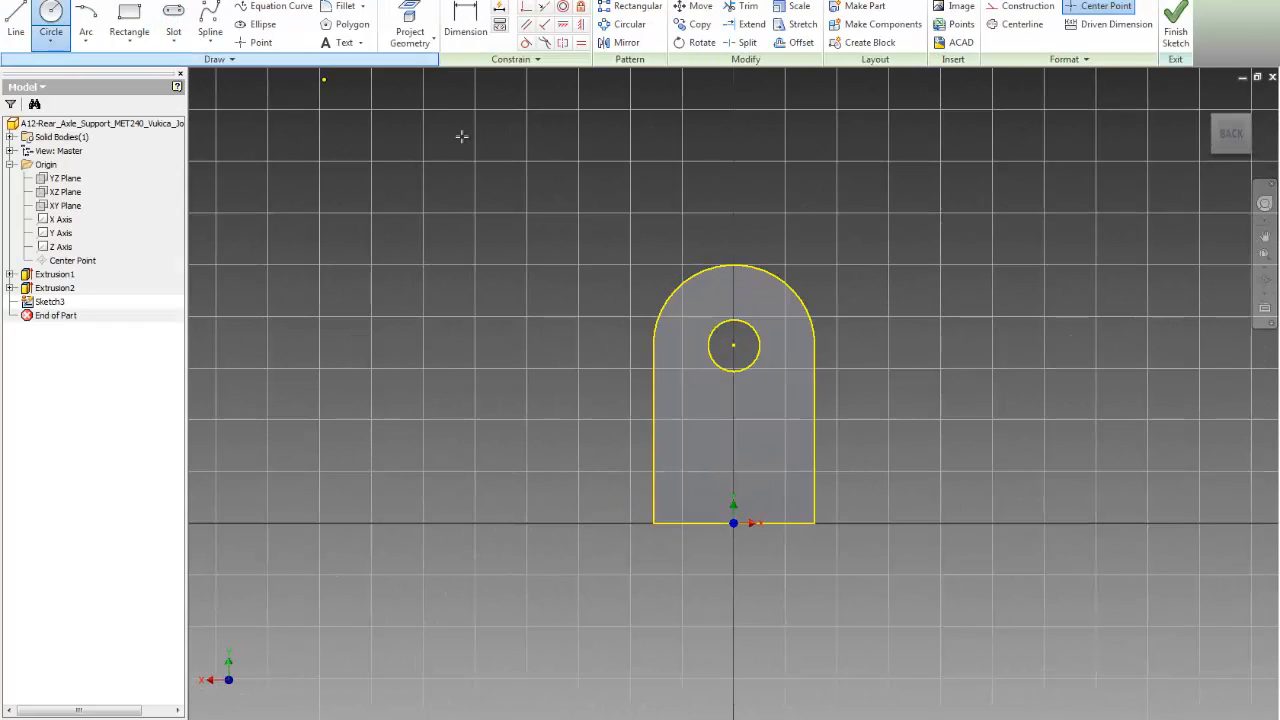
click(735, 346)
click(646, 281)
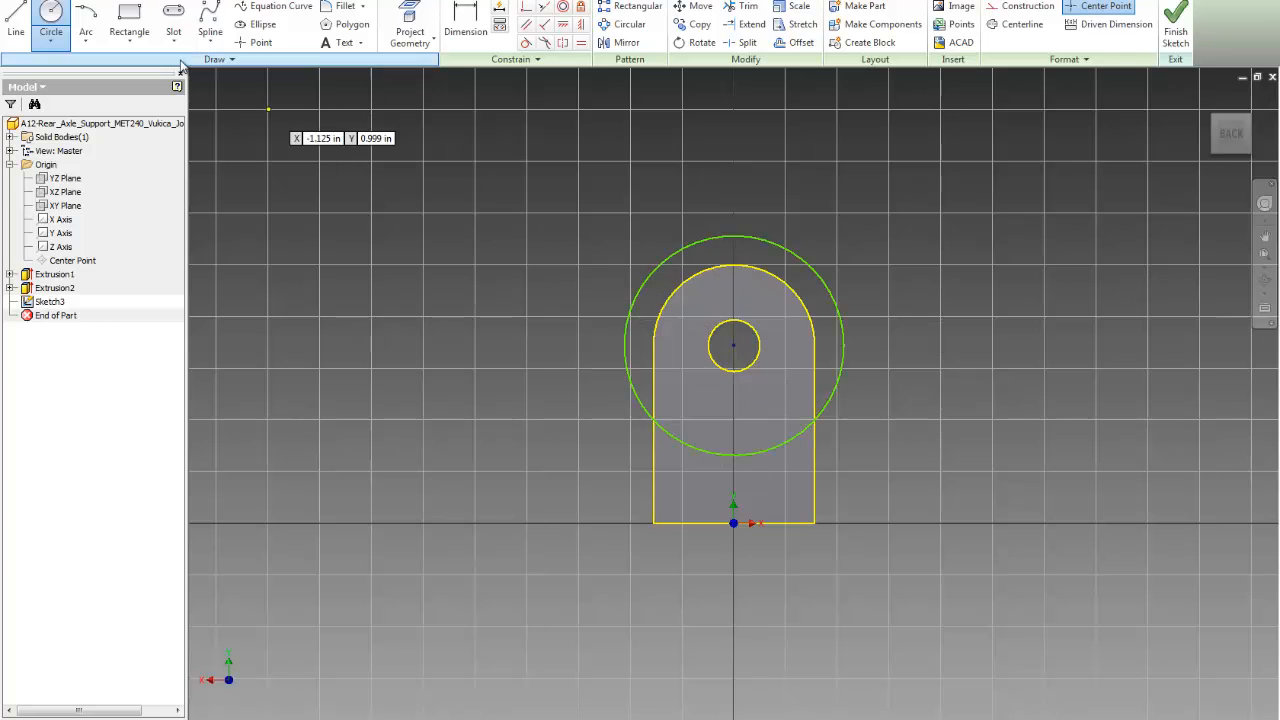
Dimension the new circle's diameter as 0.308 in and finish the sketch
click(465, 25)
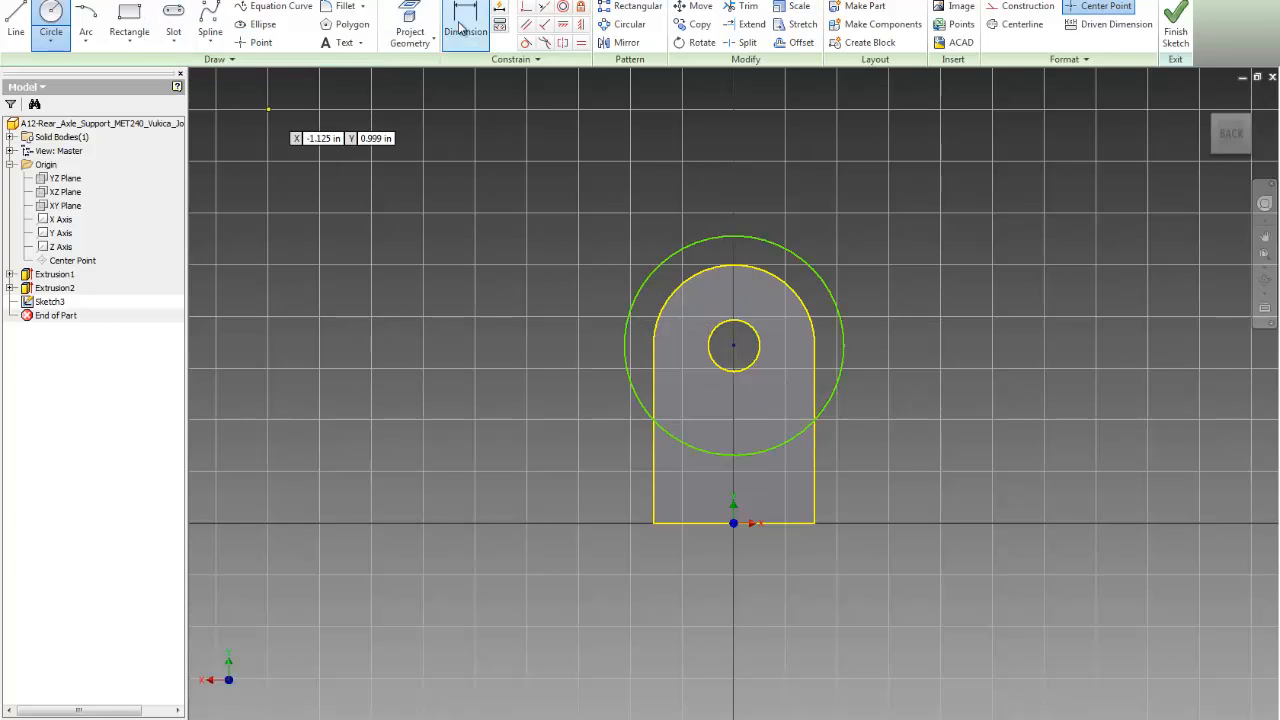
click(822, 287)
click(886, 252)
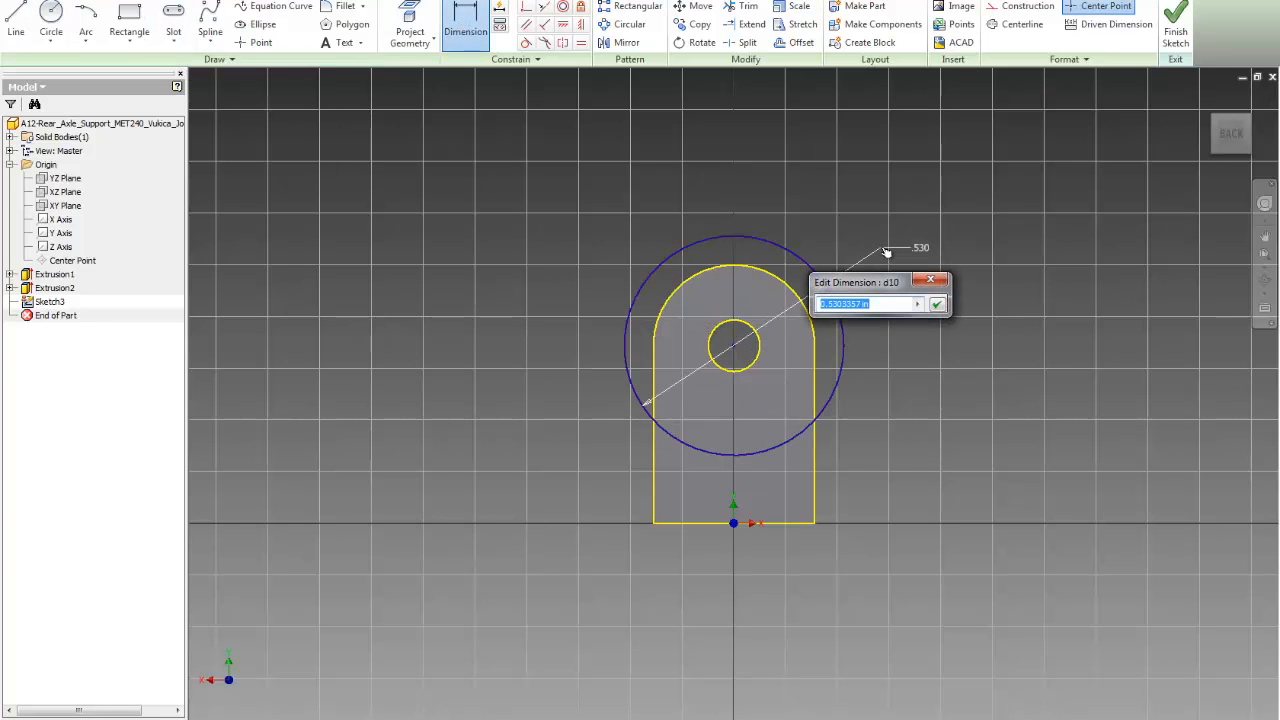
text(0.308)
key(Return)
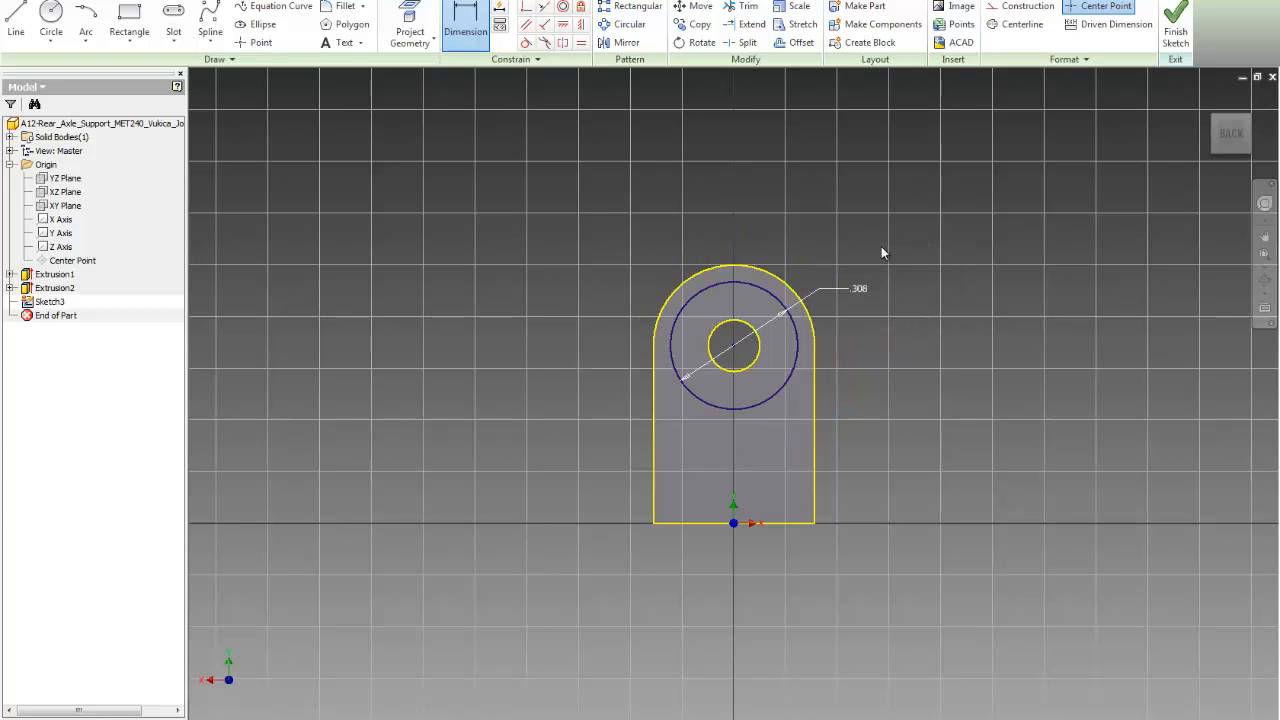
click(1175, 30)
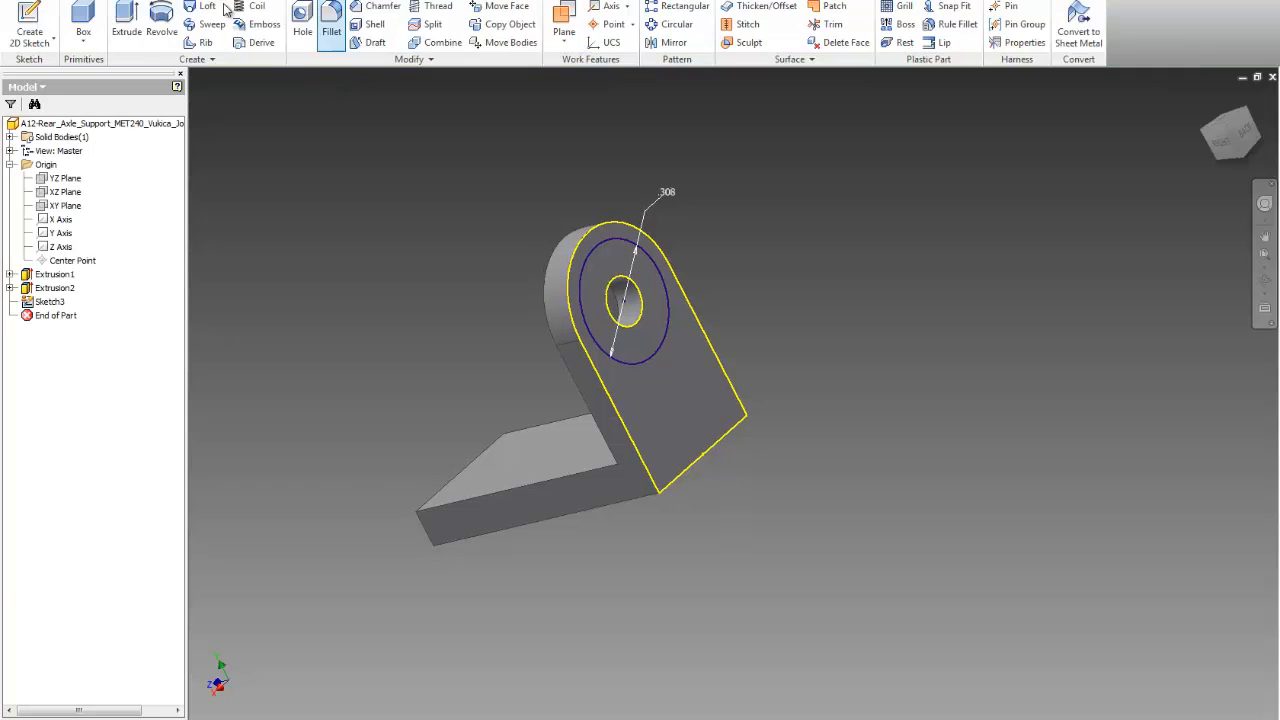
Extrude the ring between the 0.308 in circle and the hole outward by 0.08 in as a boss on the upright
click(126, 20)
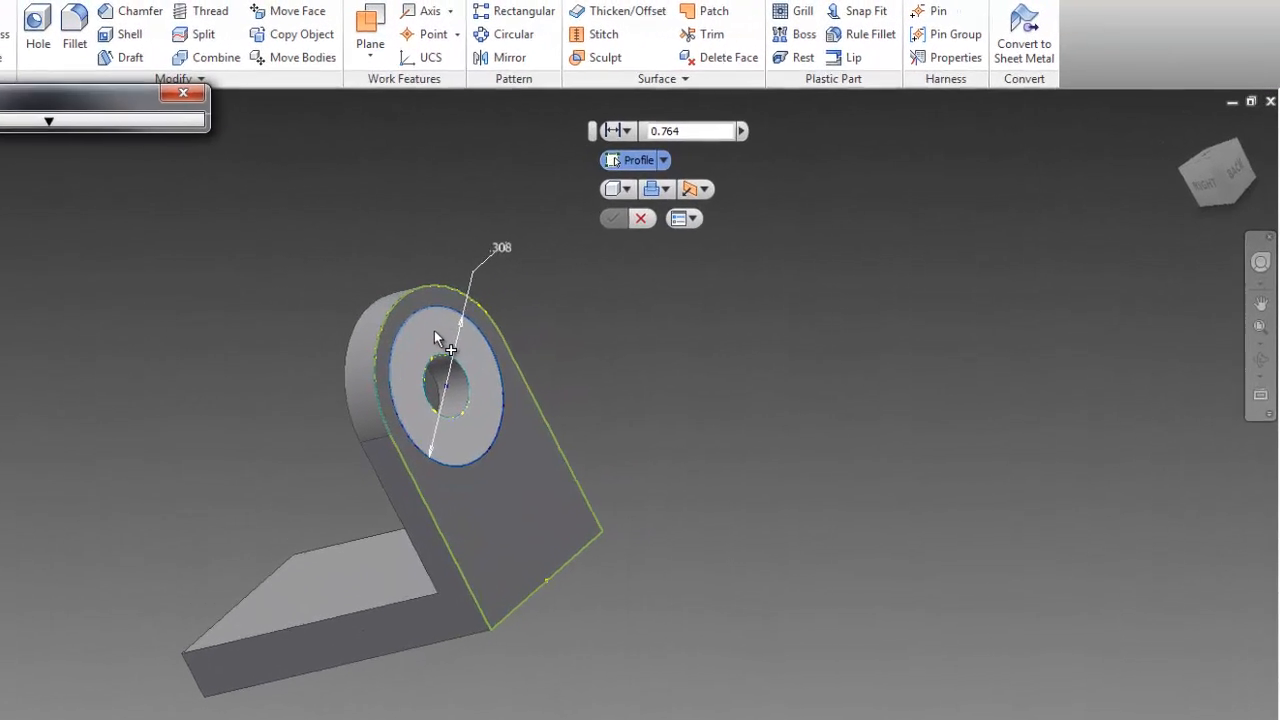
click(434, 331)
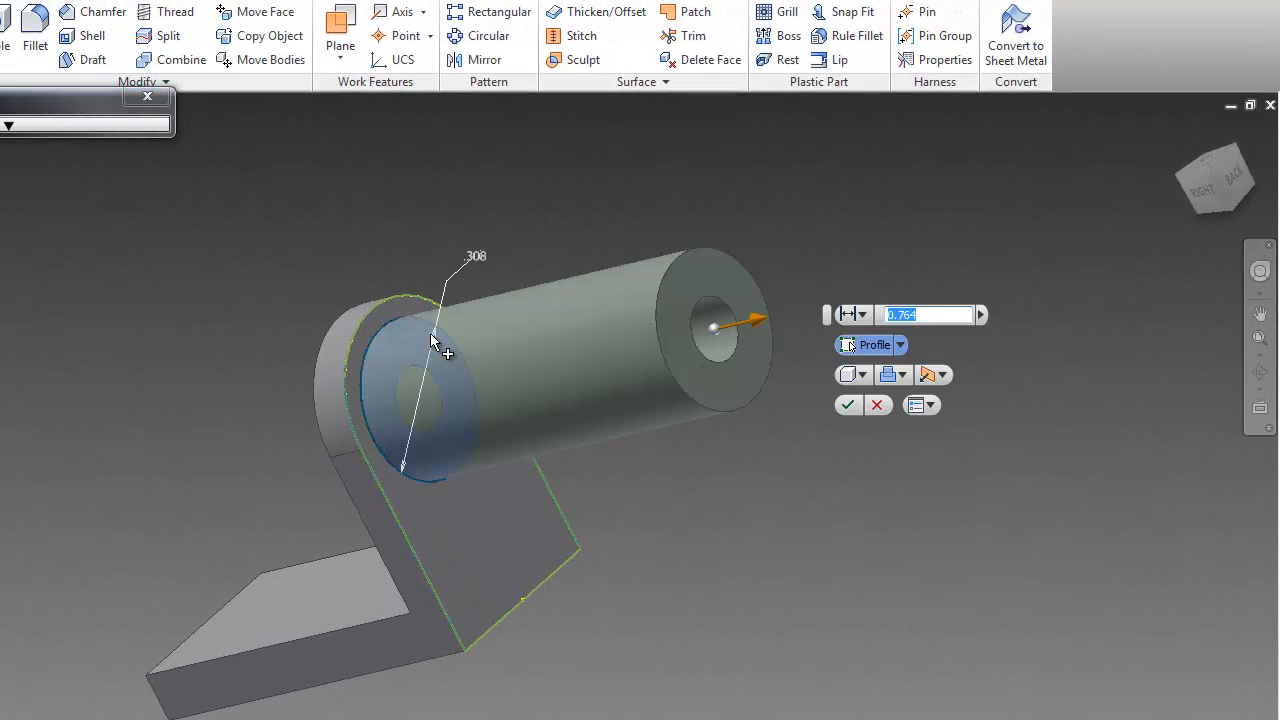
text(0.0)
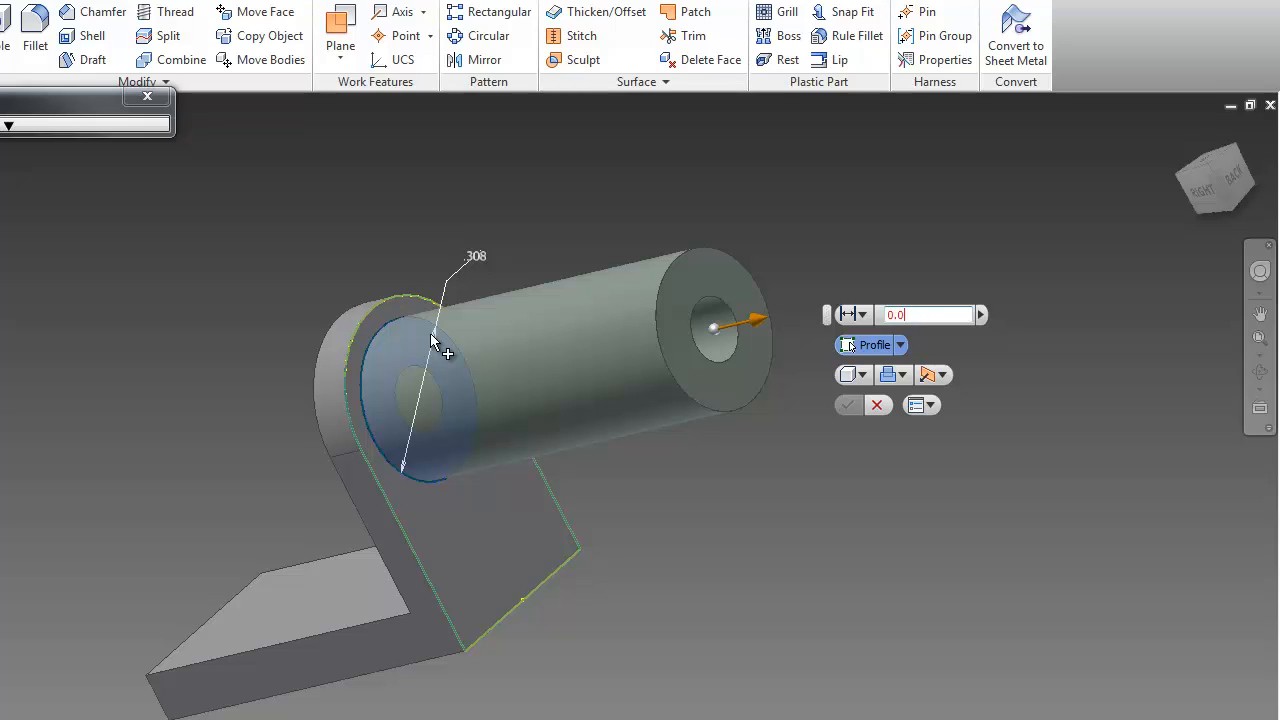
text(8)
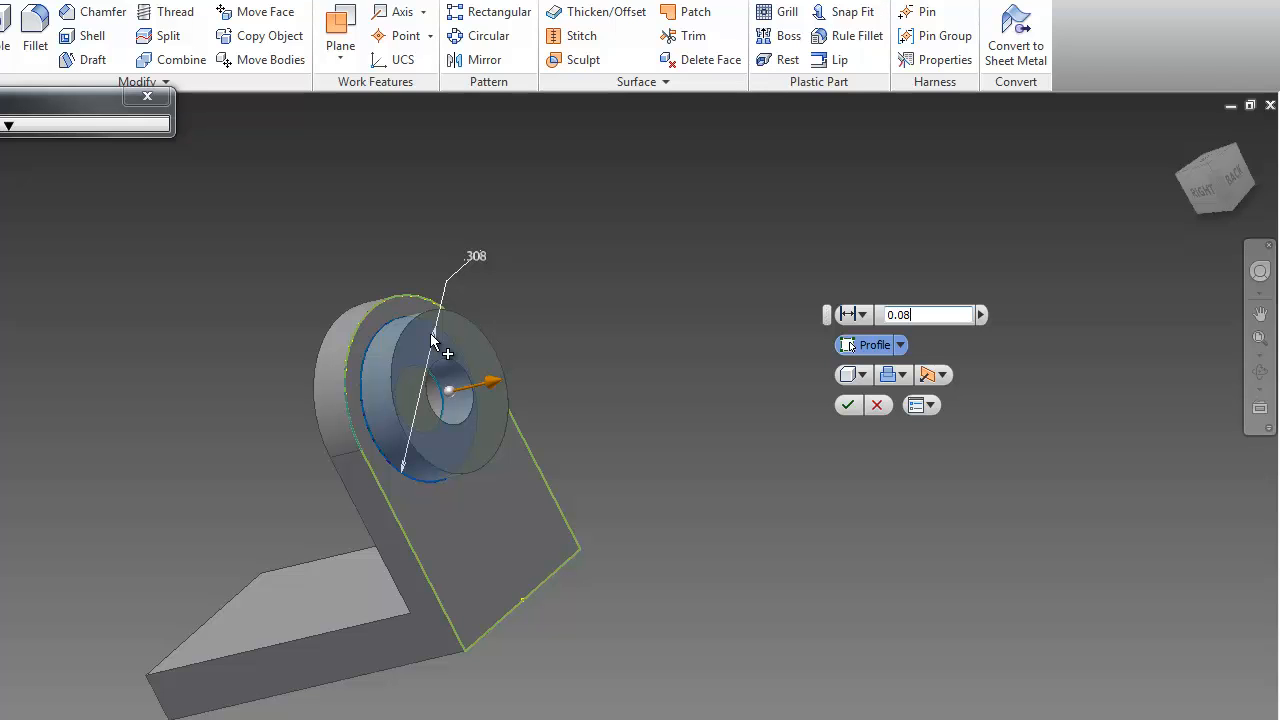
key(Return)
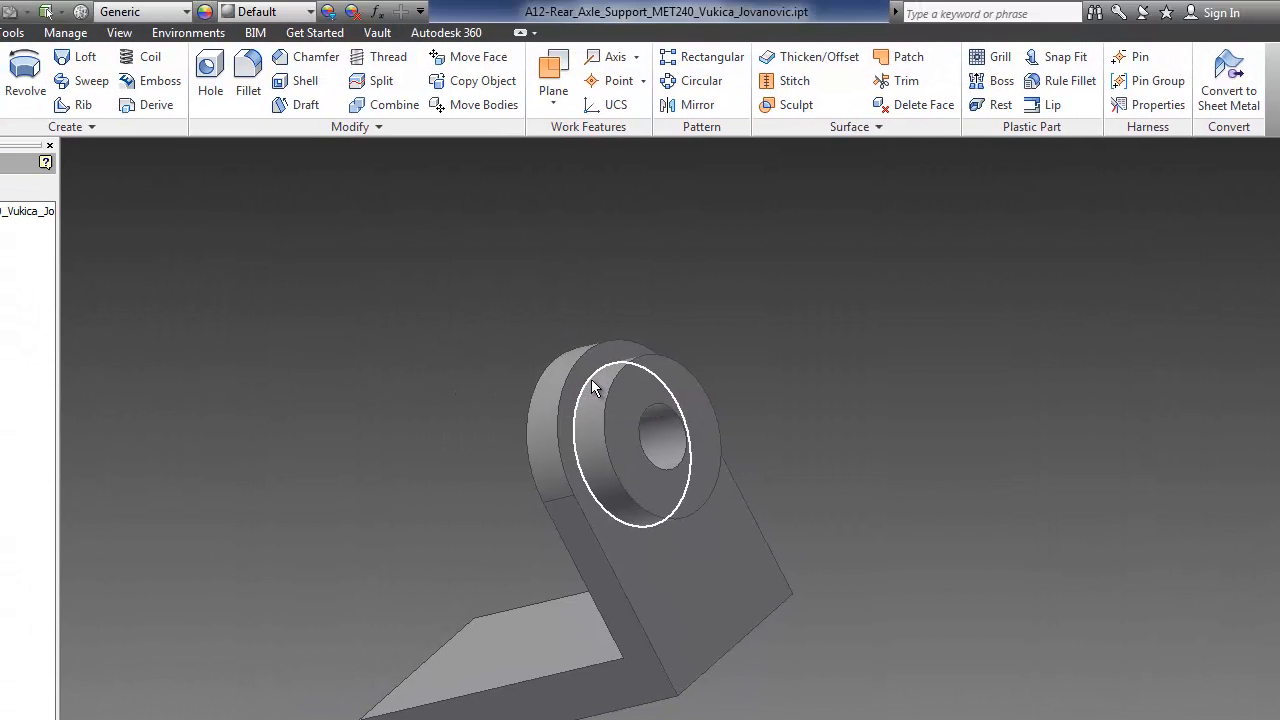
Draft the boss's outer cylindrical face by 5 deg, taking its end face as pull direction and reversing it towards the upright
mouse_move(591, 381)
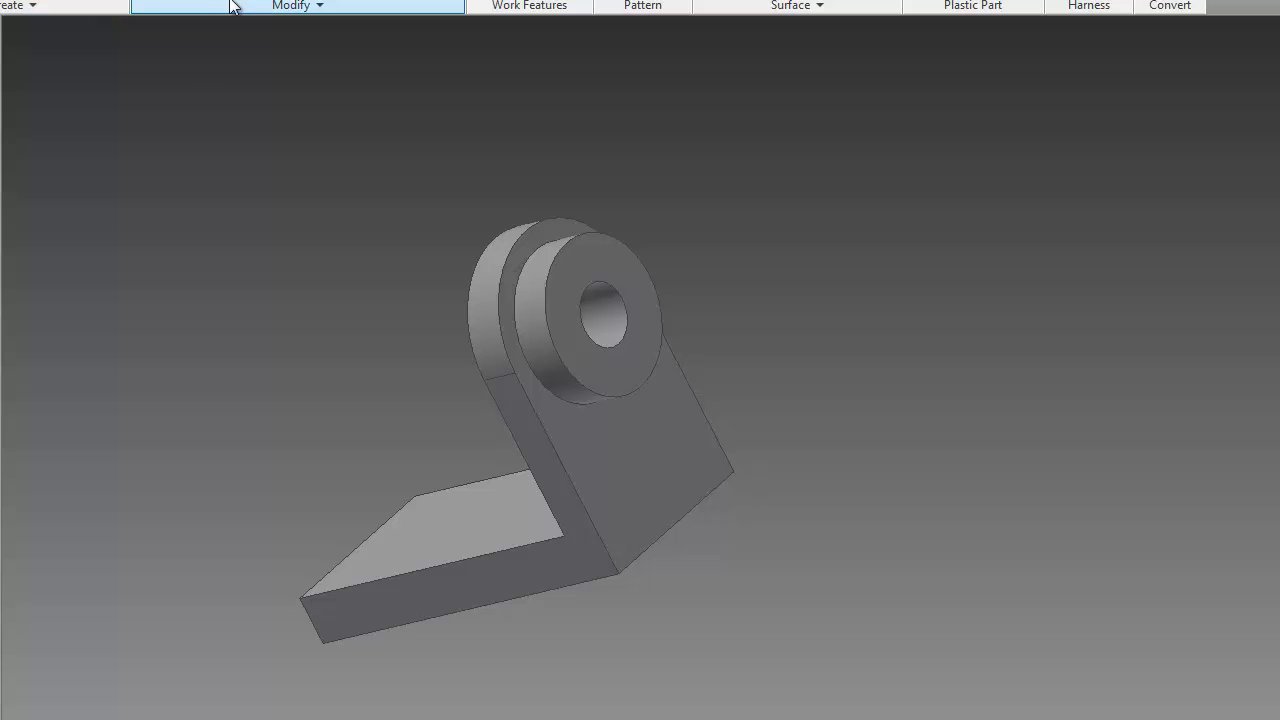
click(323, 26)
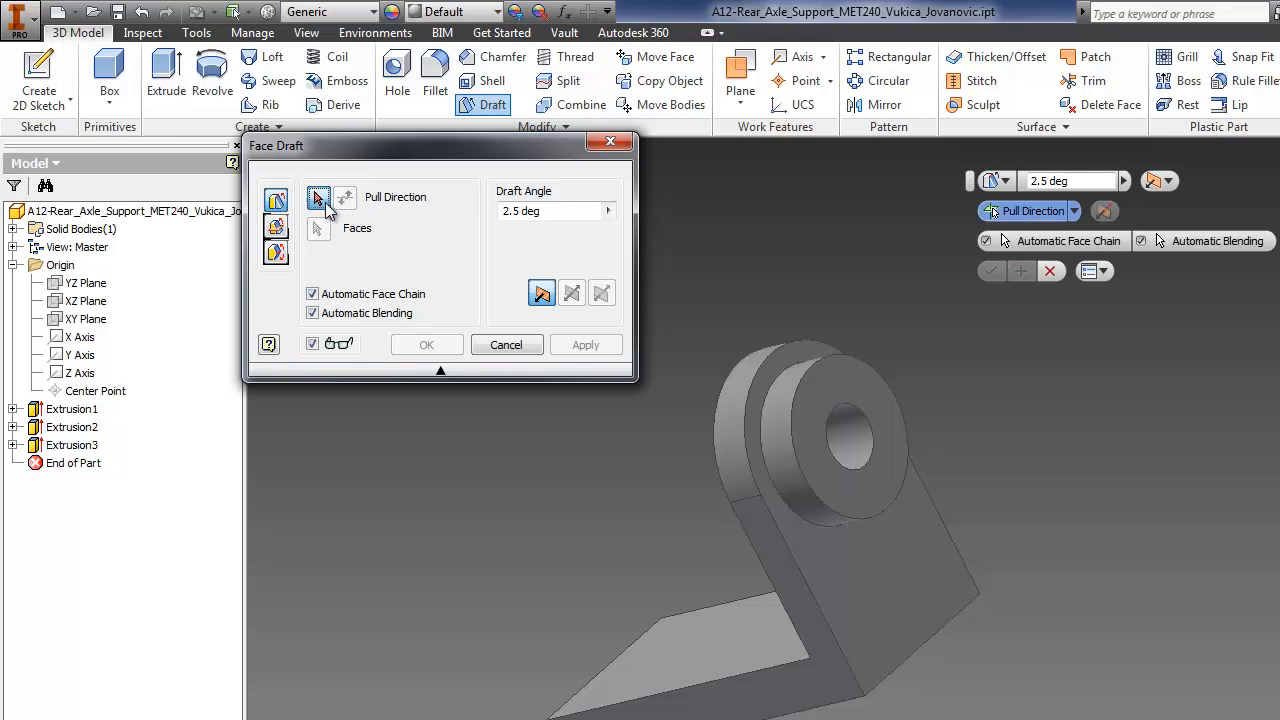
click(548, 210)
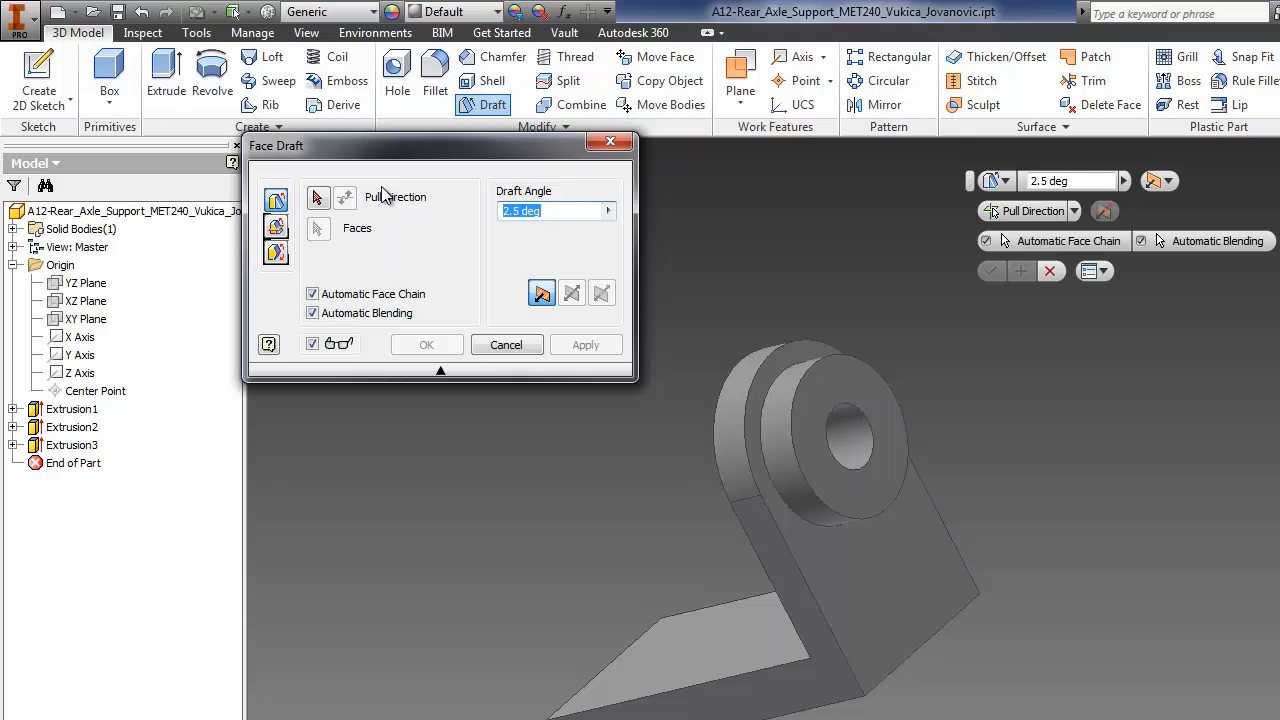
text(5)
click(318, 198)
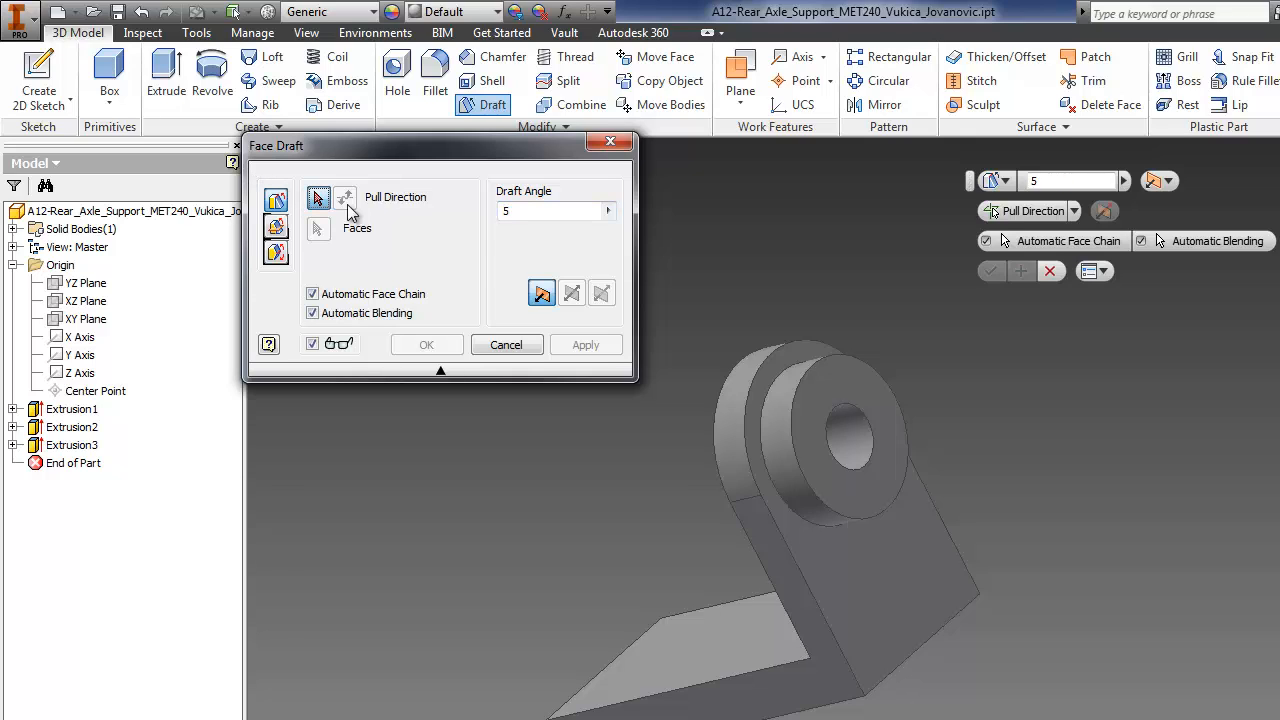
click(796, 422)
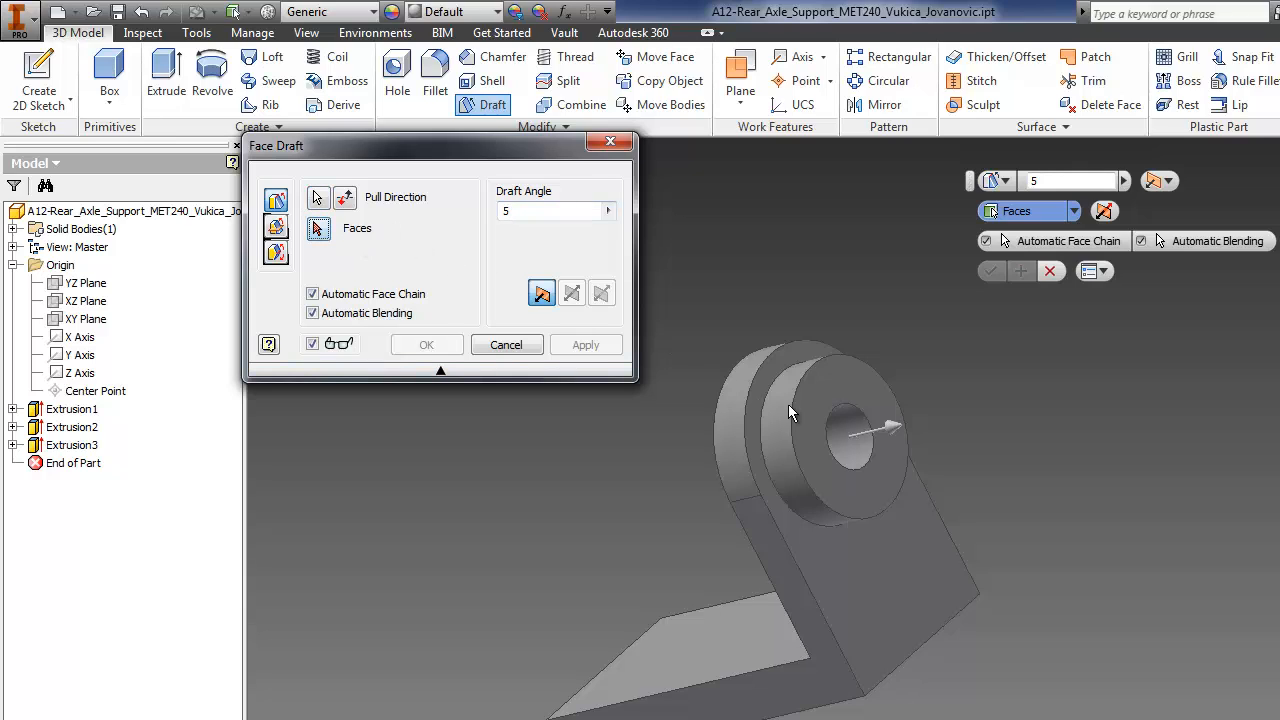
click(319, 230)
click(343, 200)
click(343, 200)
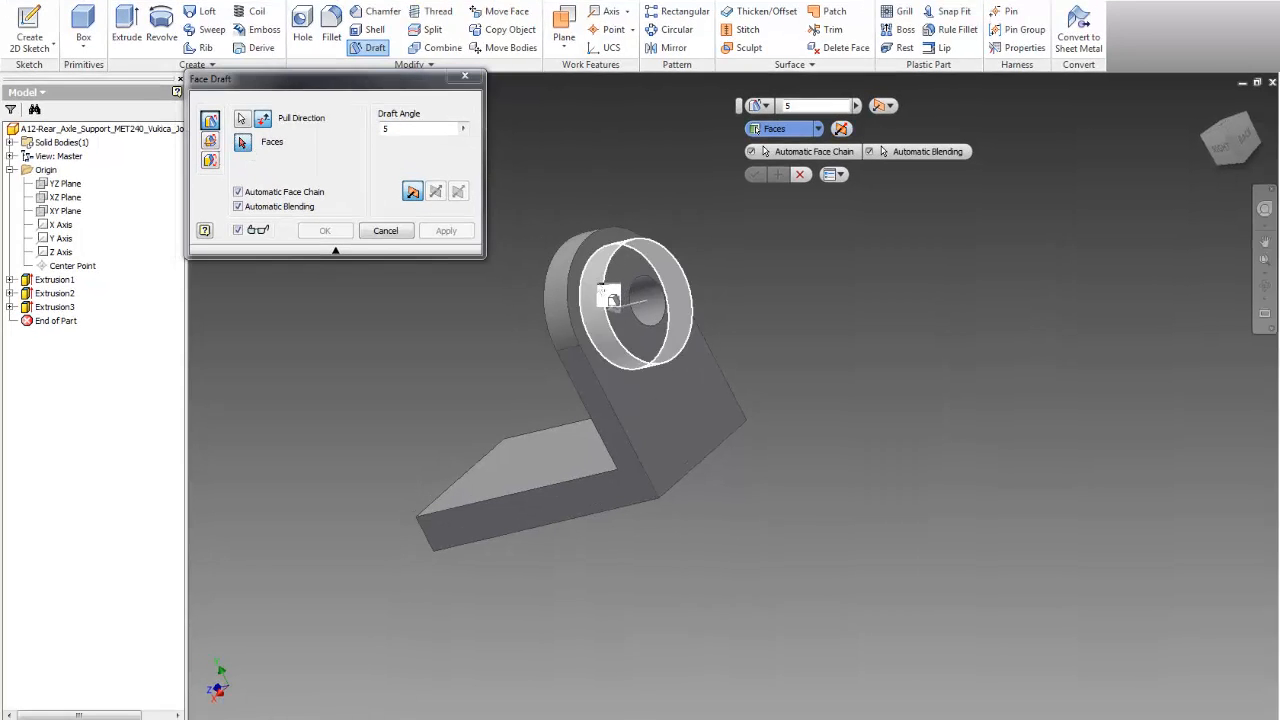
click(603, 289)
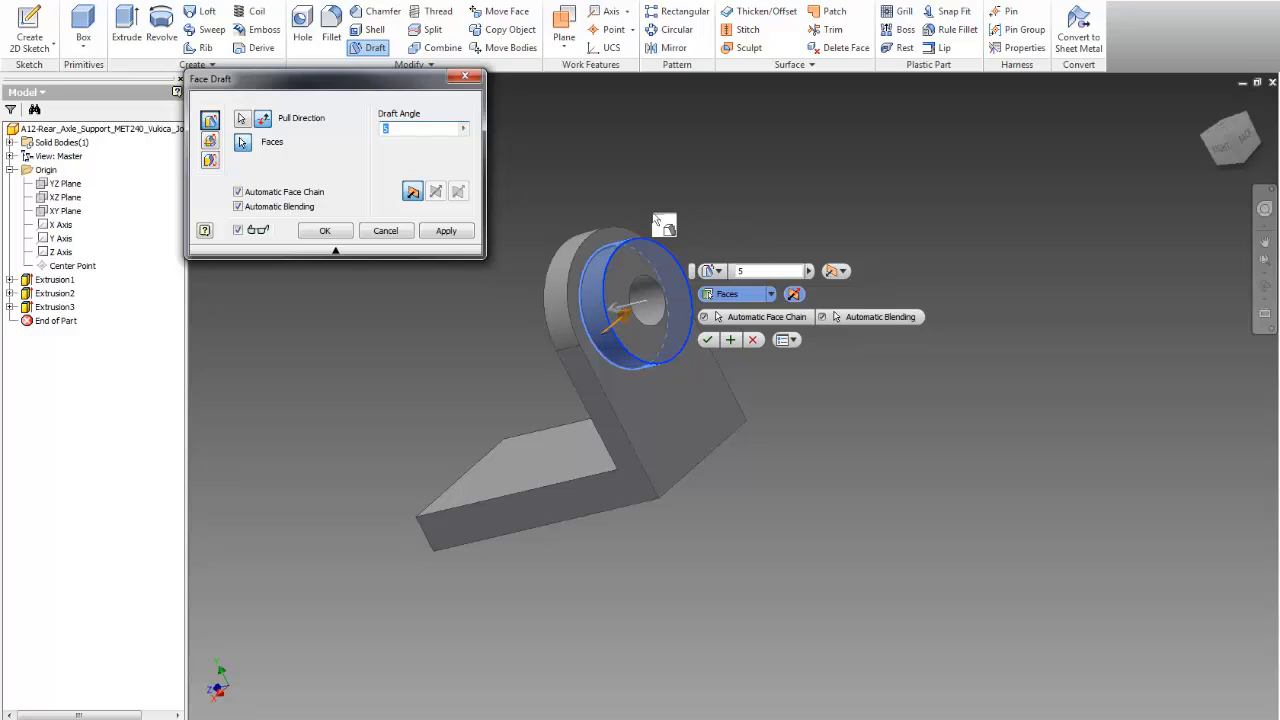
shift+middle_drag(600, 186, 667, 274)
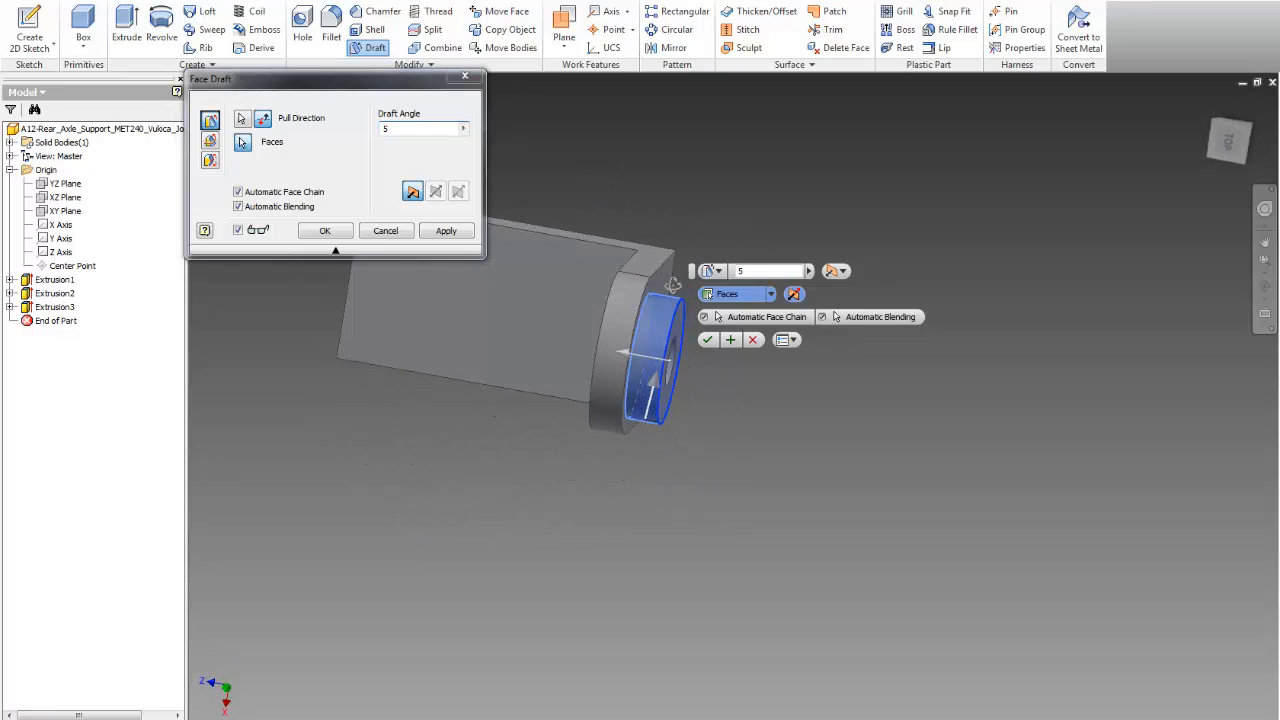
click(707, 341)
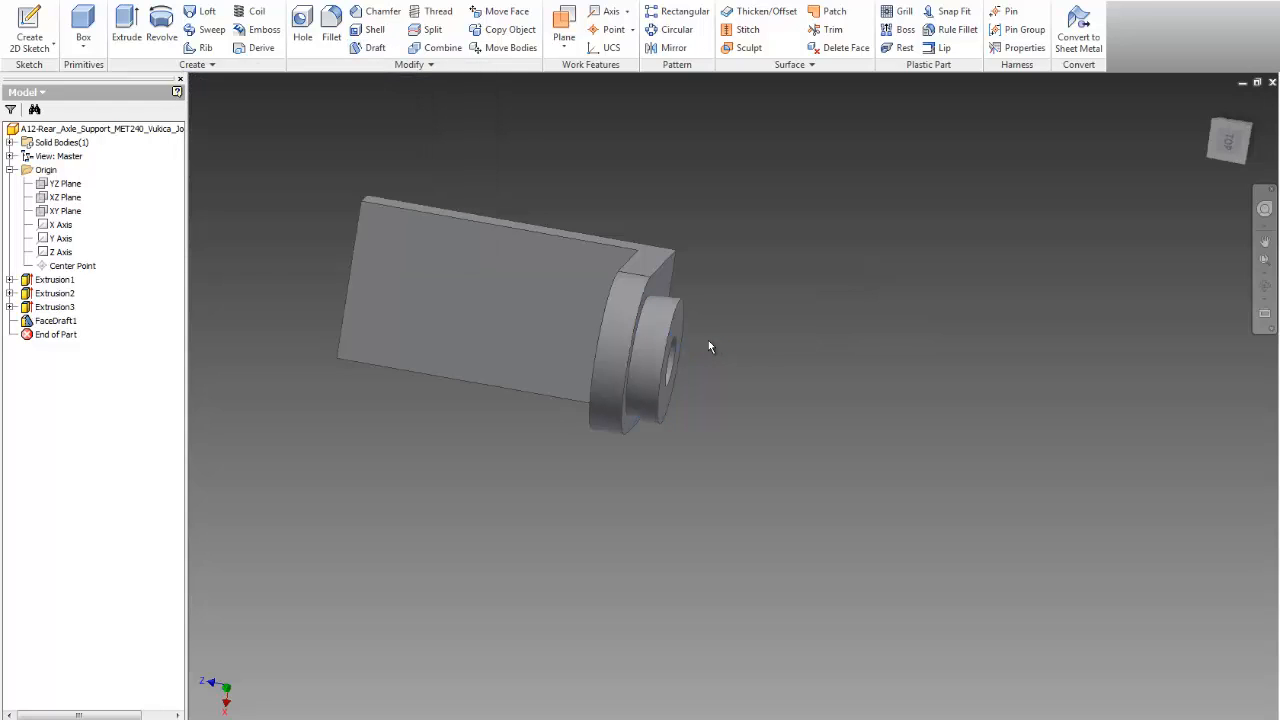
Edit the boss's face draft, flipping the pull direction so it points away from the upright
scroll(697, 360, up, 6)
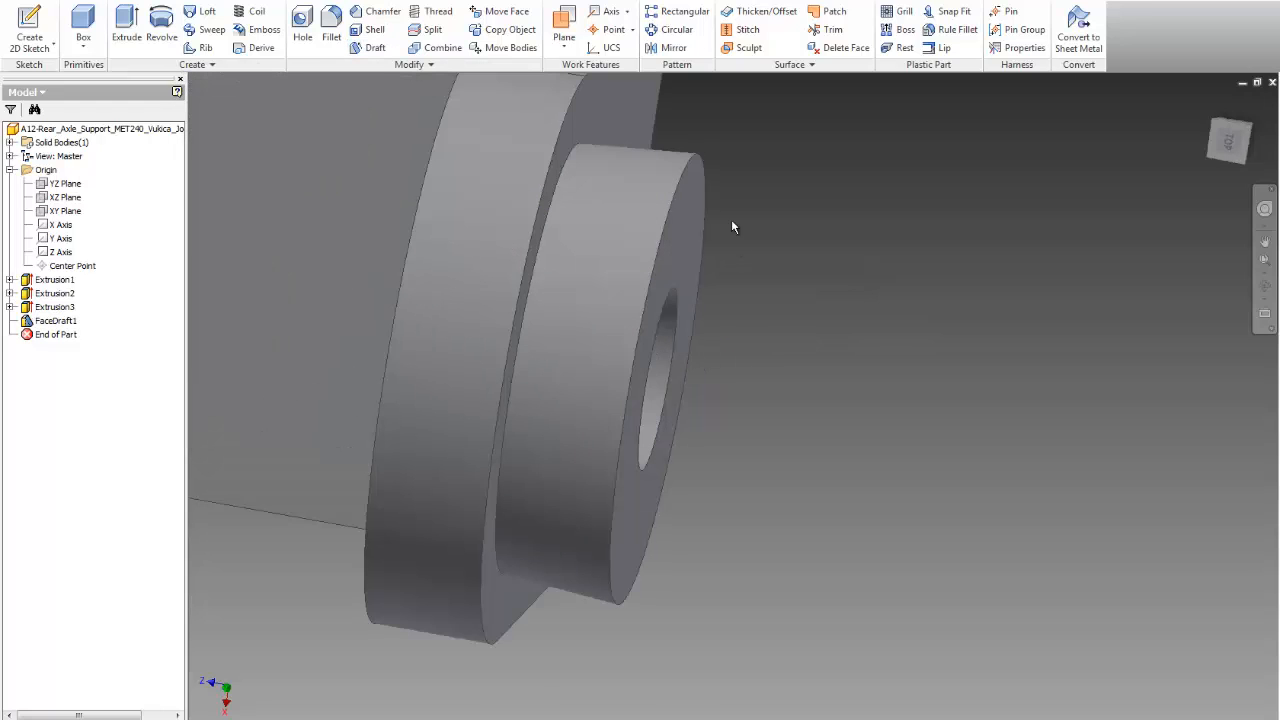
click(1229, 141)
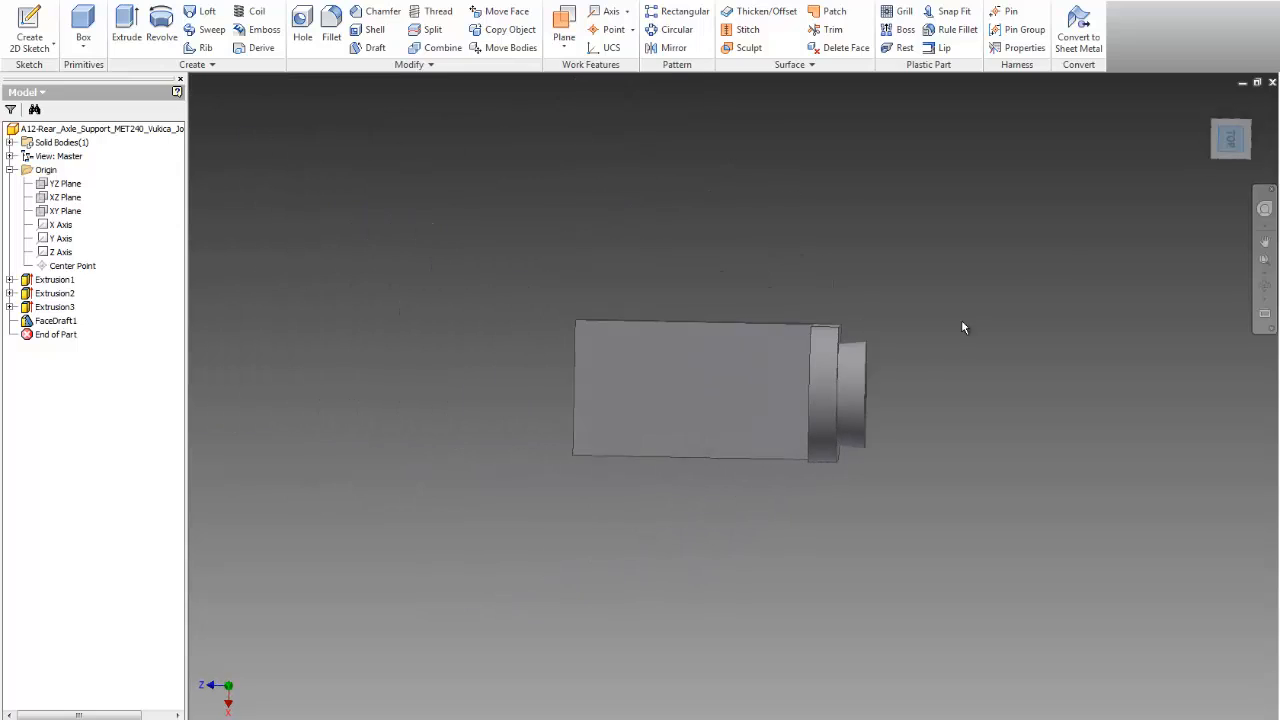
scroll(843, 435, up, 3)
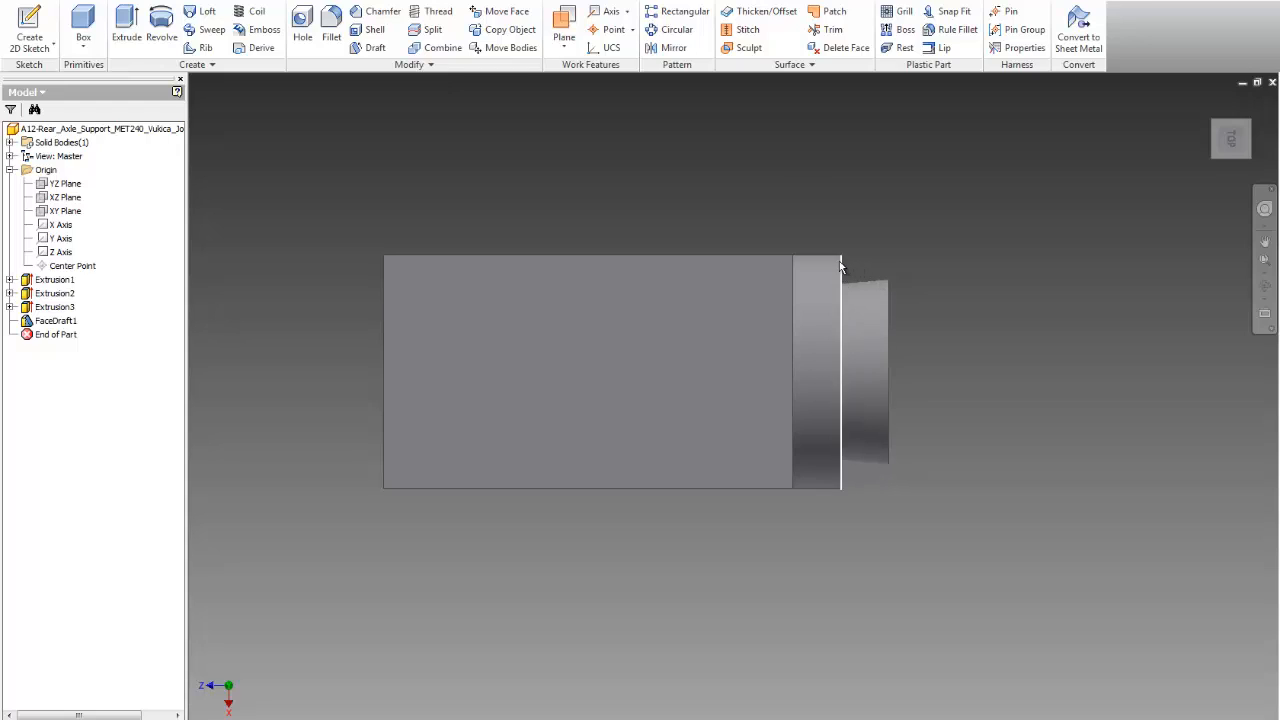
right_click(66, 321)
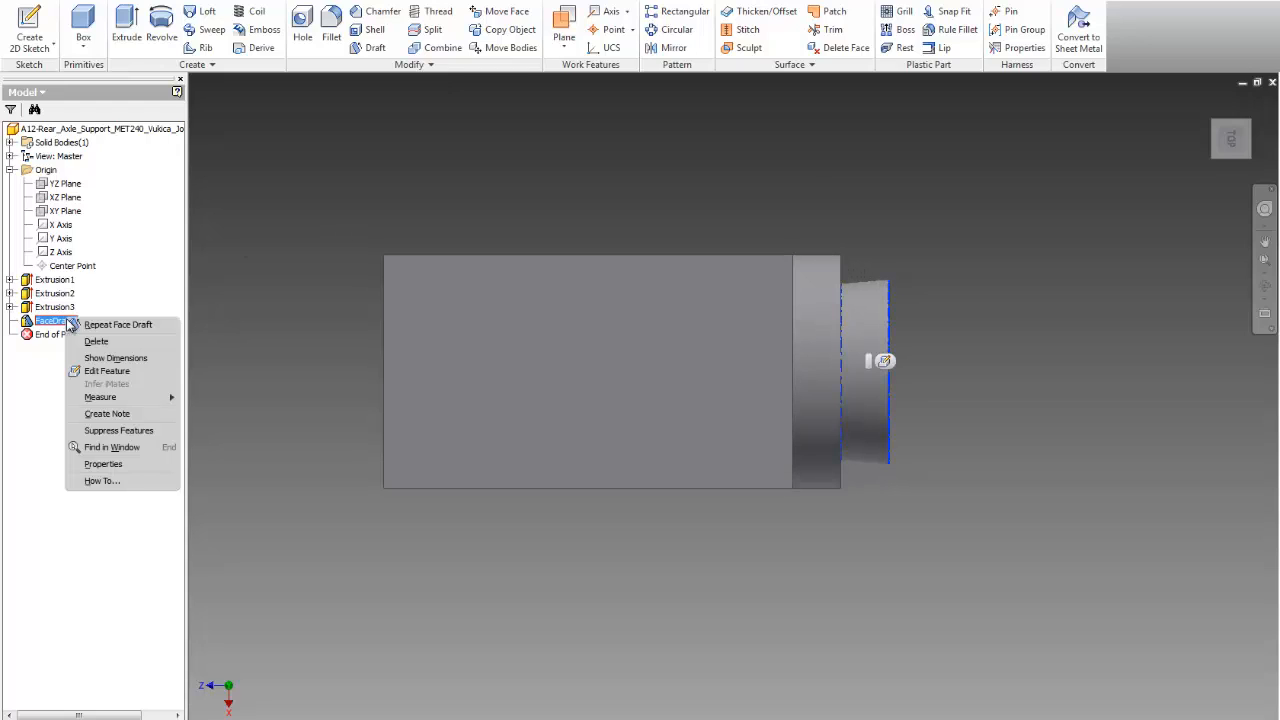
click(107, 371)
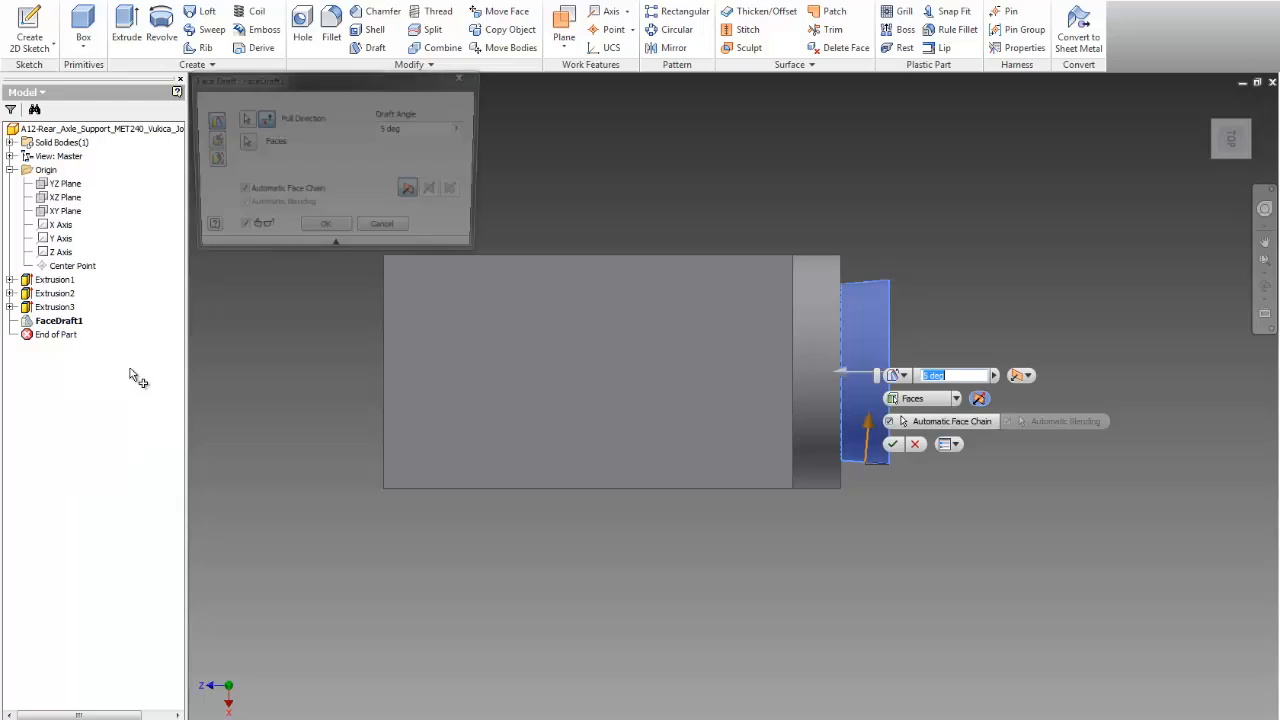
click(418, 194)
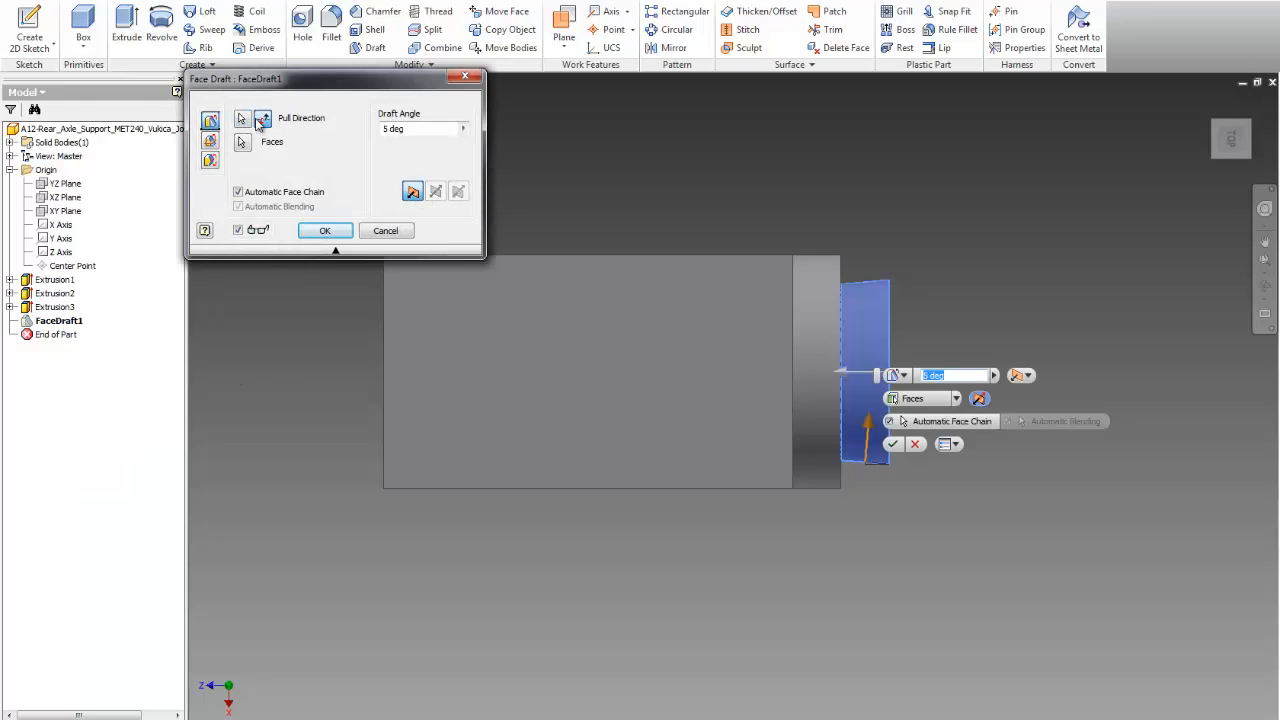
click(262, 119)
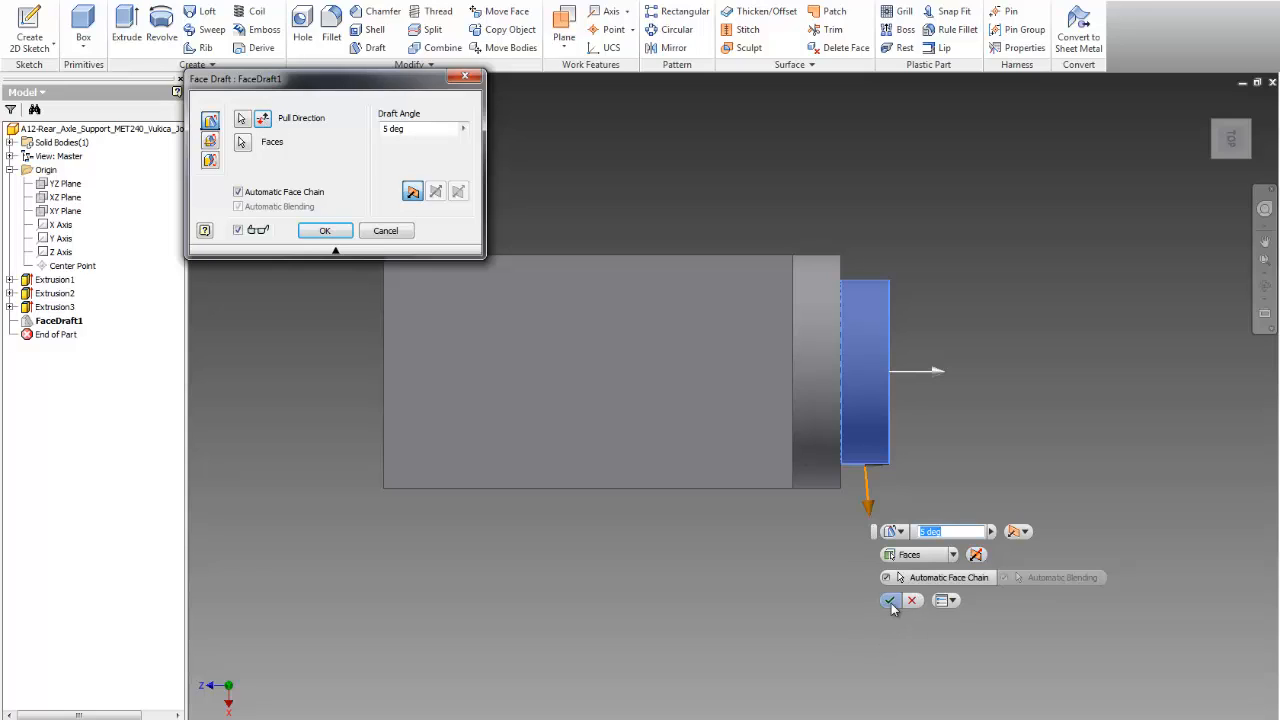
click(892, 605)
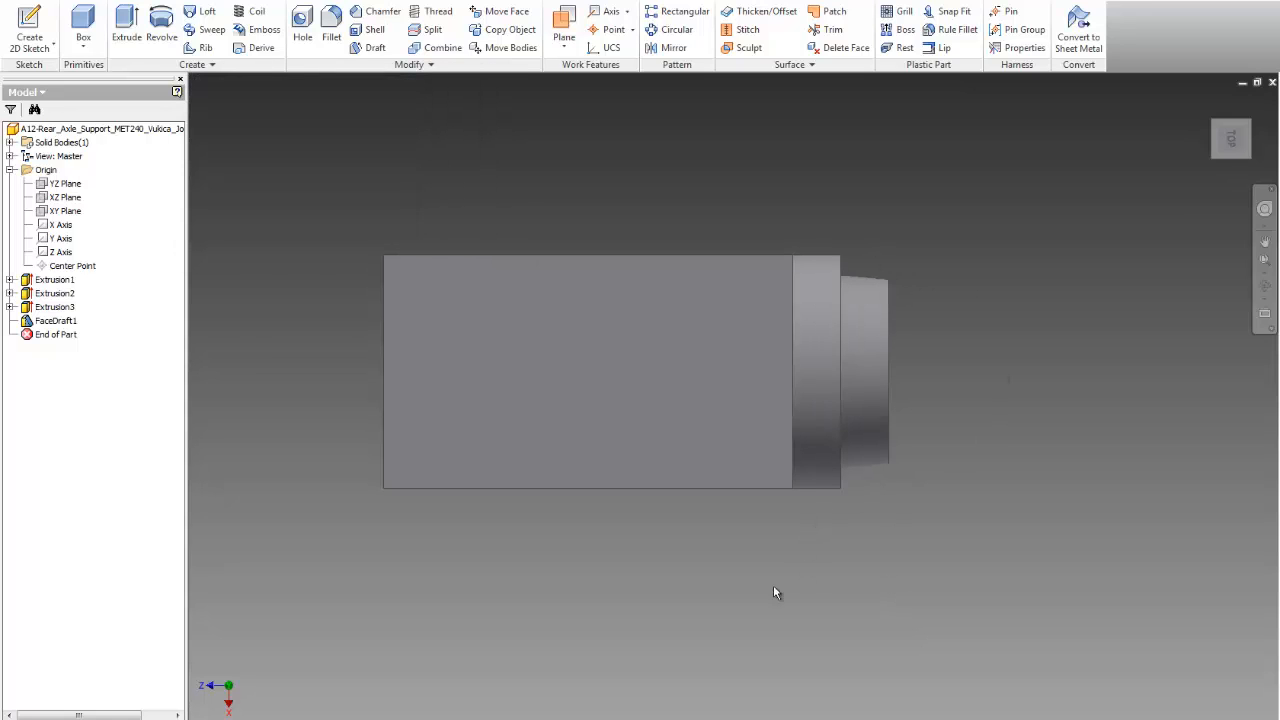
shift+middle_drag(881, 450, 796, 483)
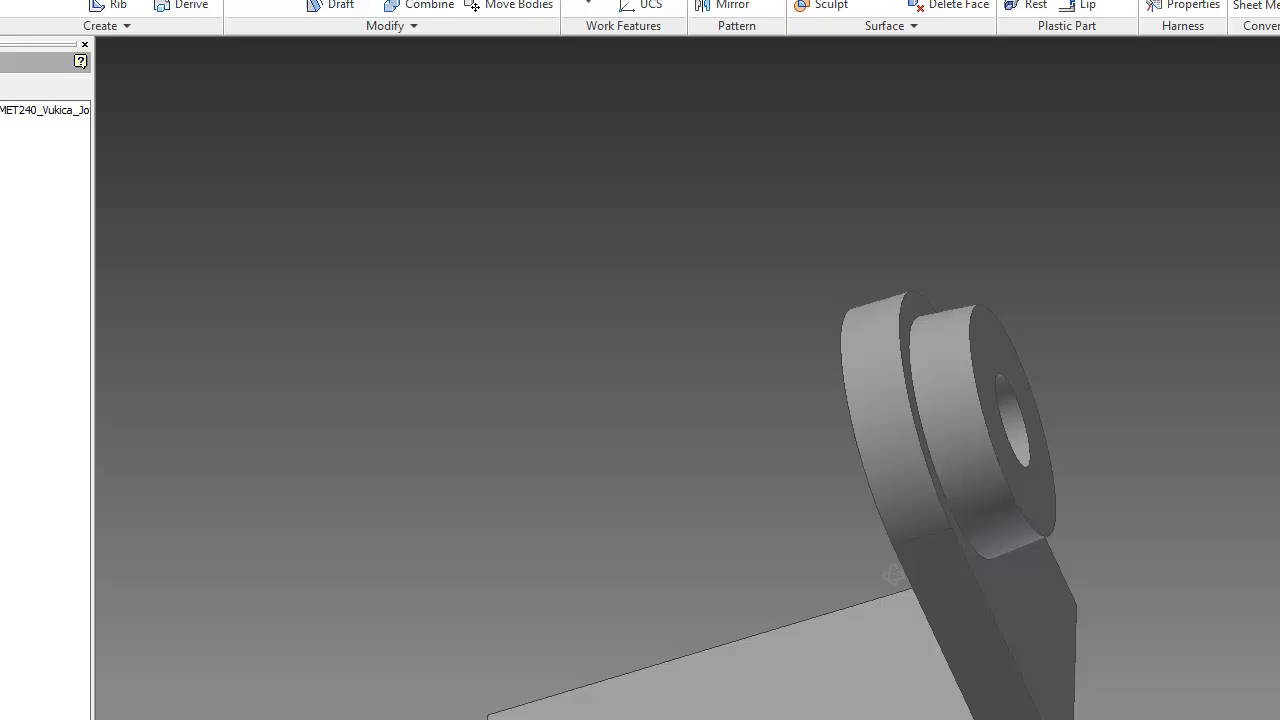
key(ctrl+z)
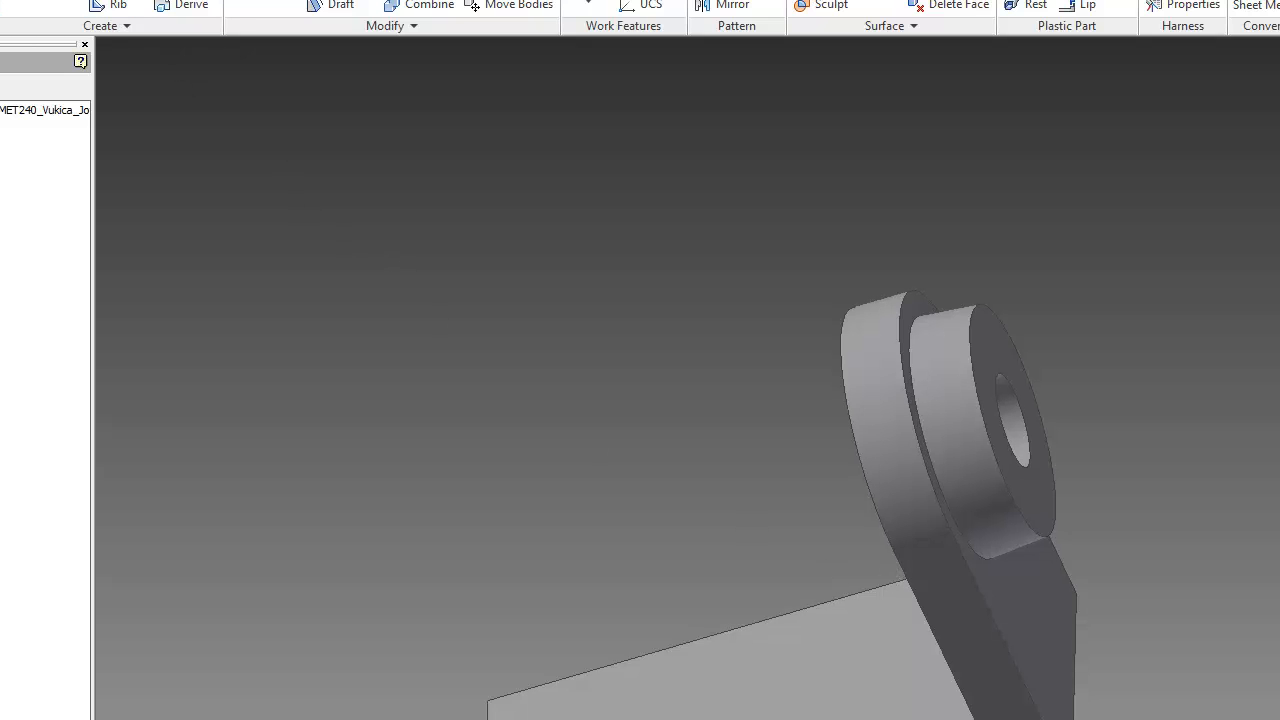
Measure the circular edge where the drafted boss meets the upright
click(22, 2)
key(m)
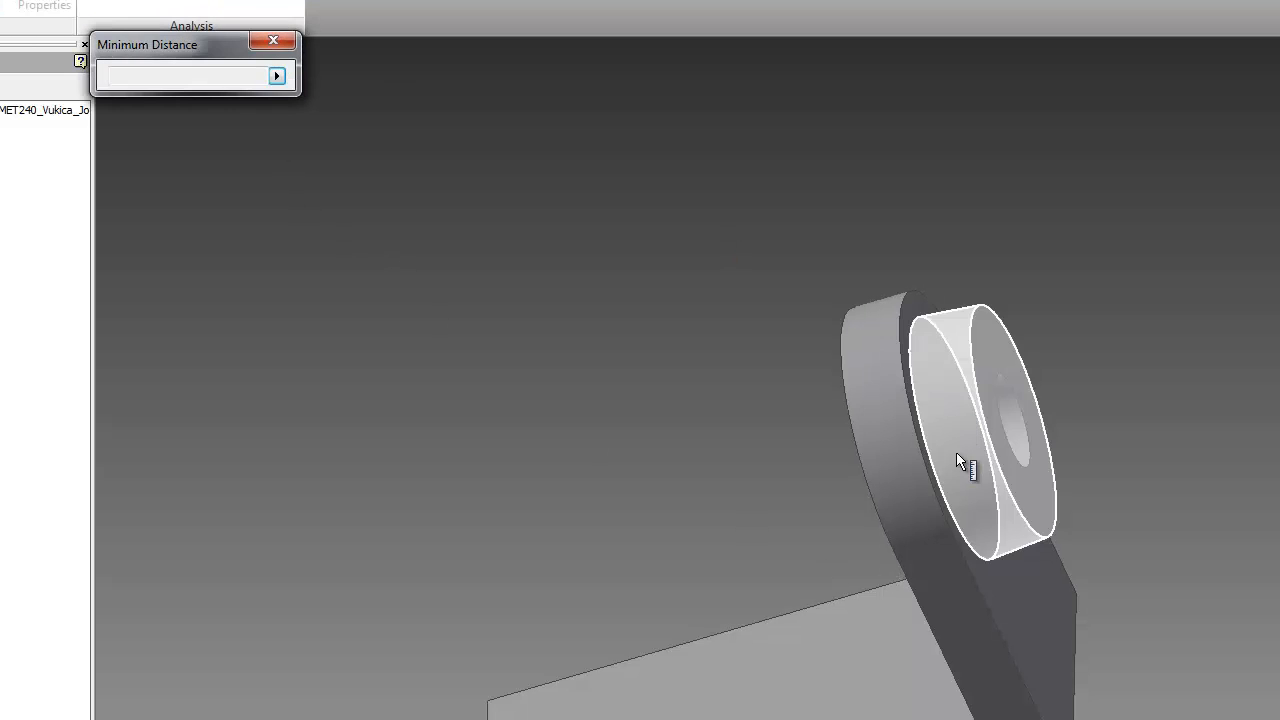
click(948, 510)
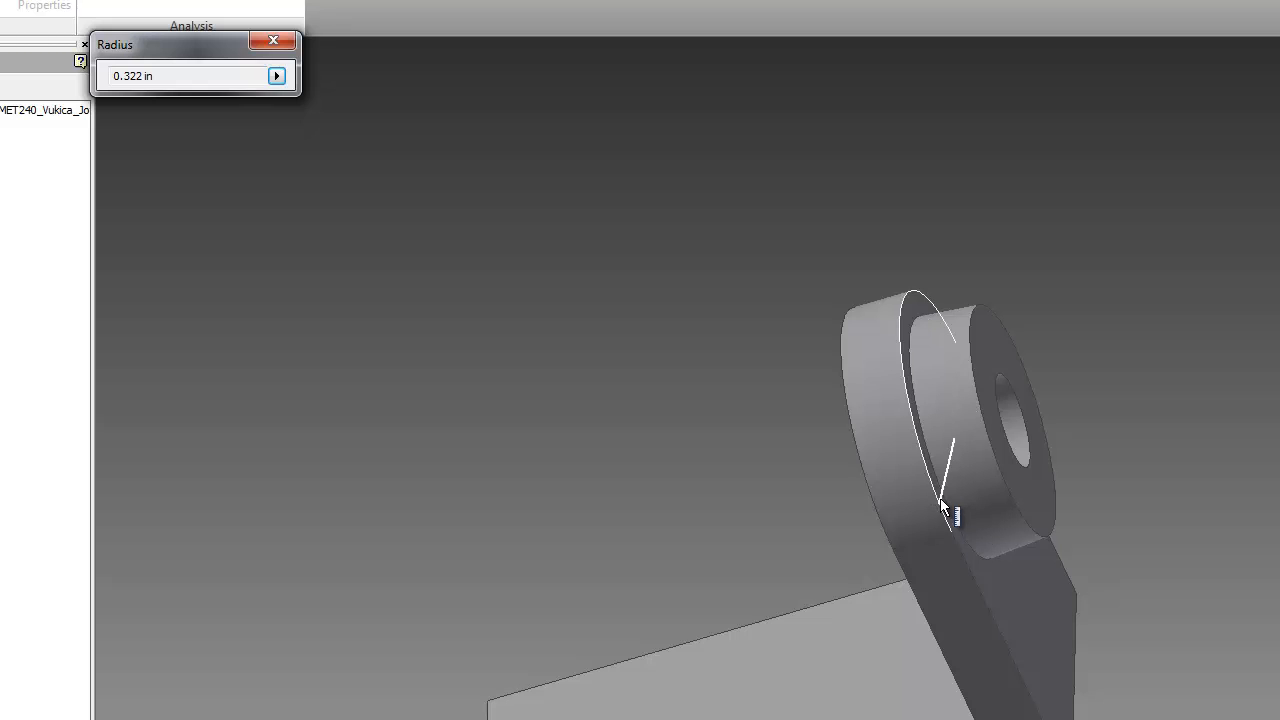
mouse_move(942, 507)
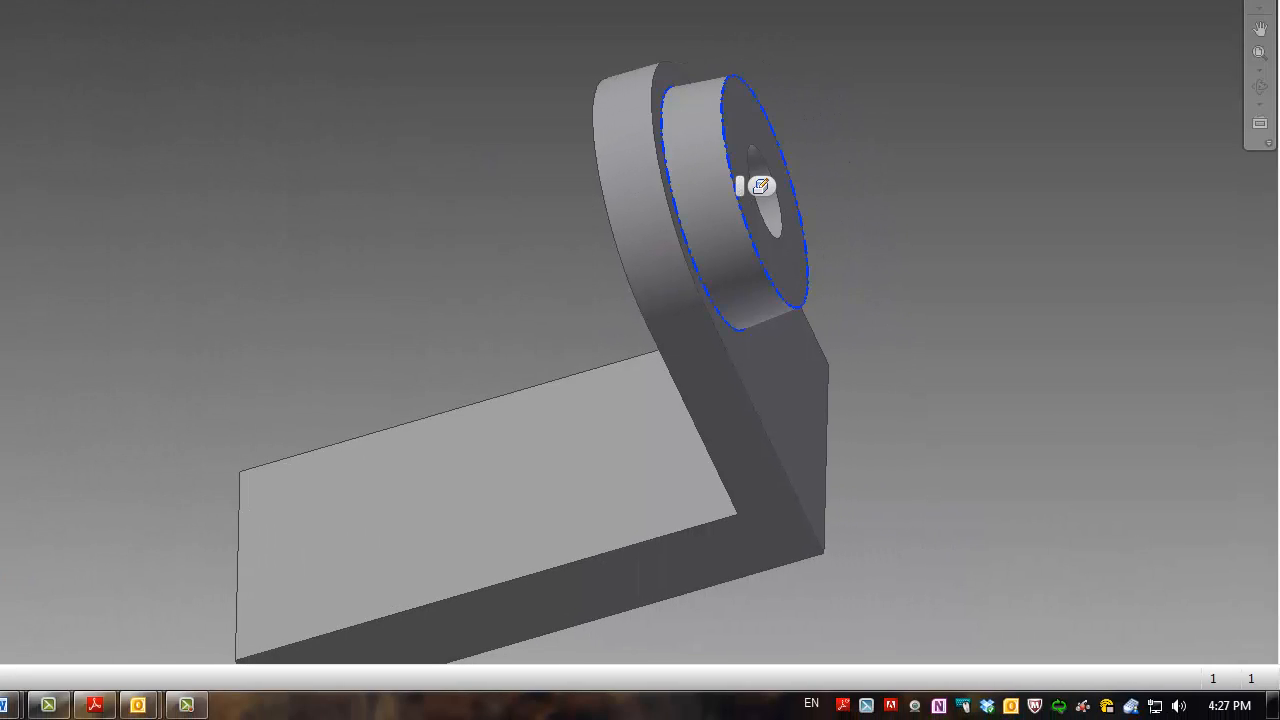
Edit the boss's face draft, reversing its pull direction towards the upright and keeping the outer cylindrical face as the drafted face
click(740, 186)
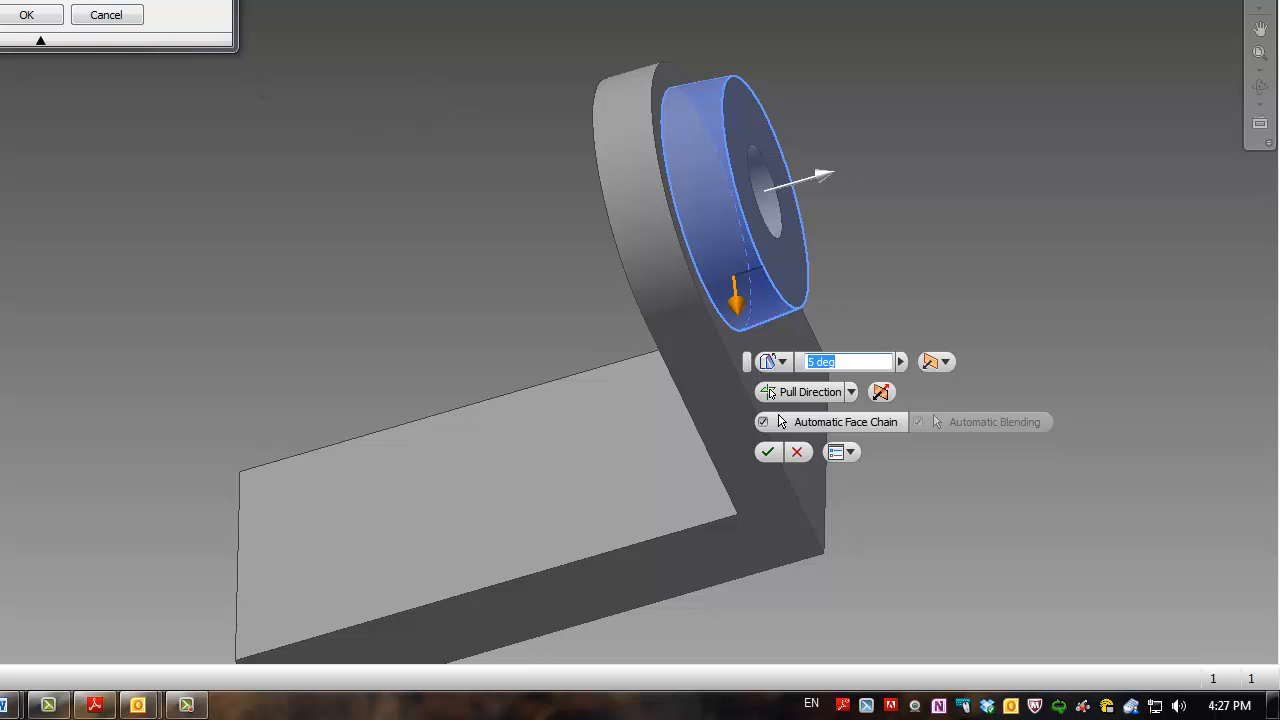
click(209, 75)
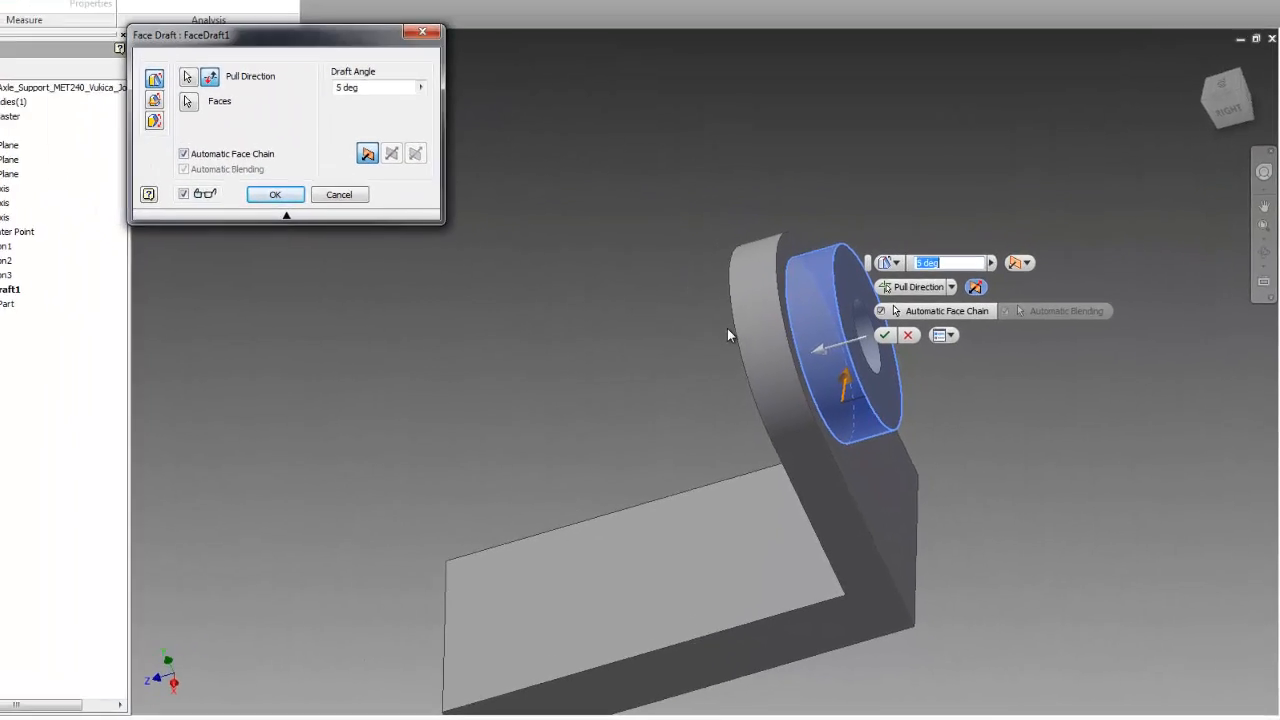
shift+middle_drag(585, 186, 599, 134)
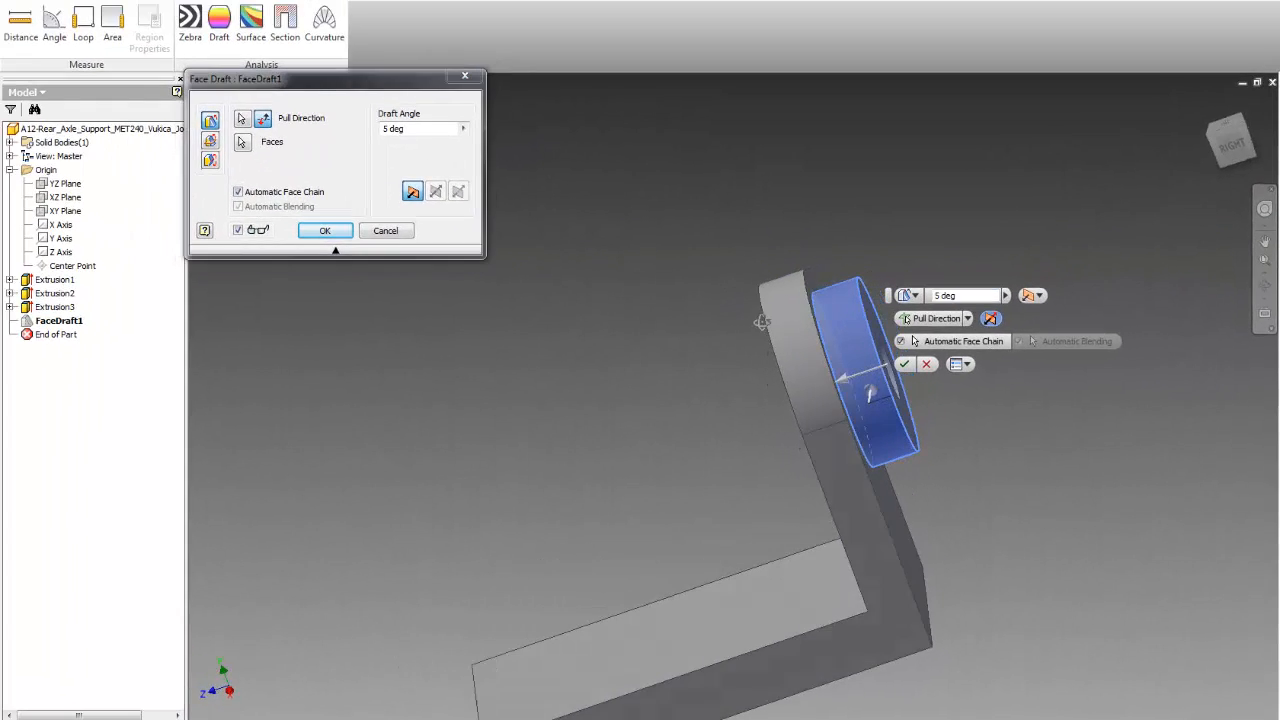
shift+middle_drag(766, 323, 700, 343)
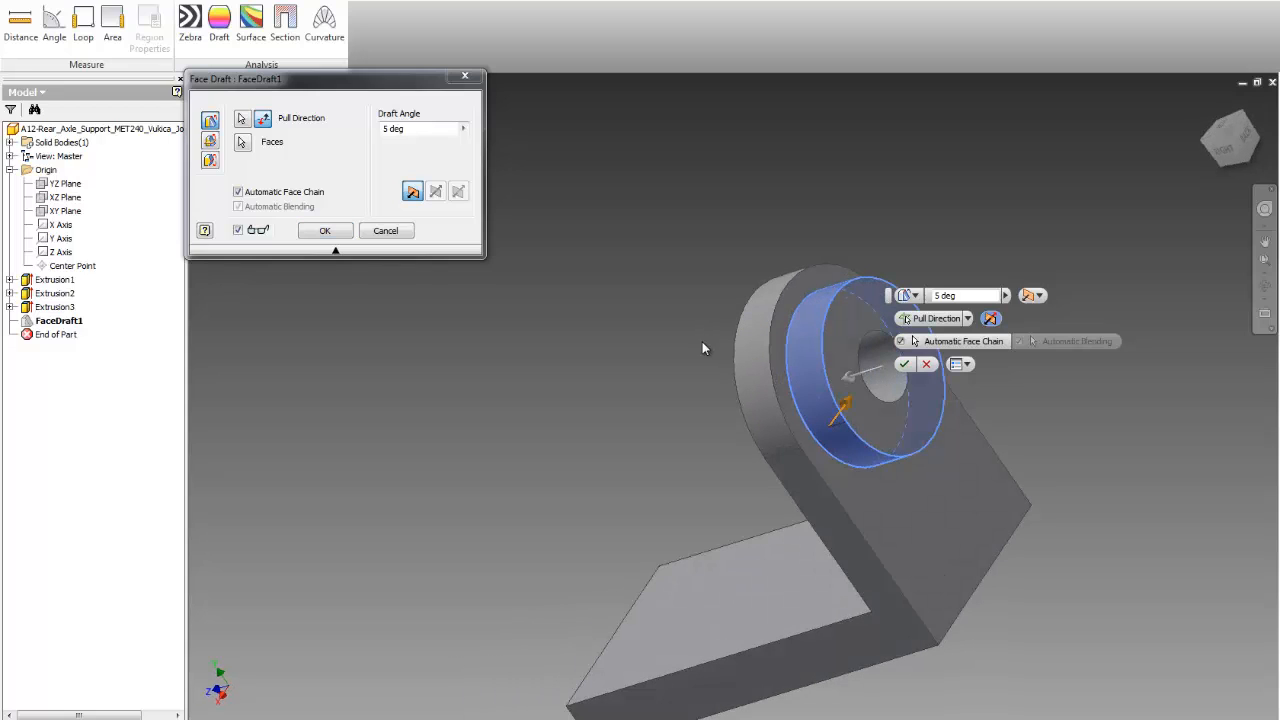
click(241, 118)
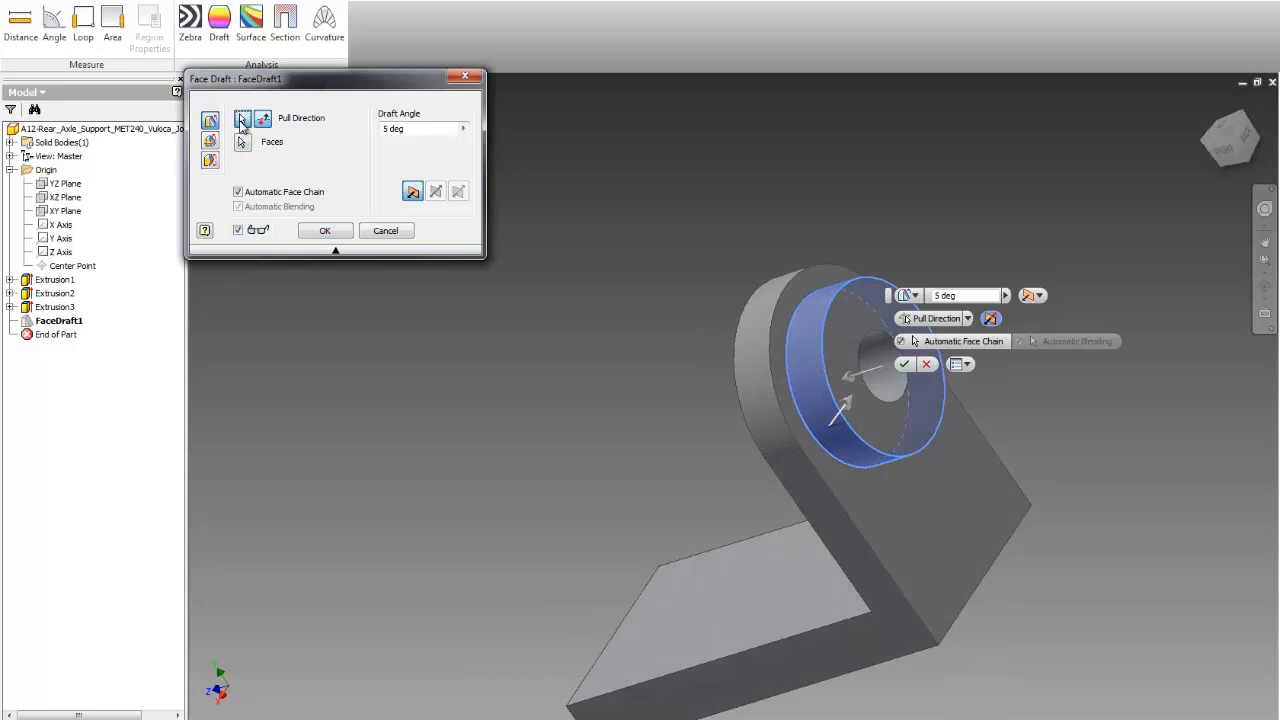
click(786, 367)
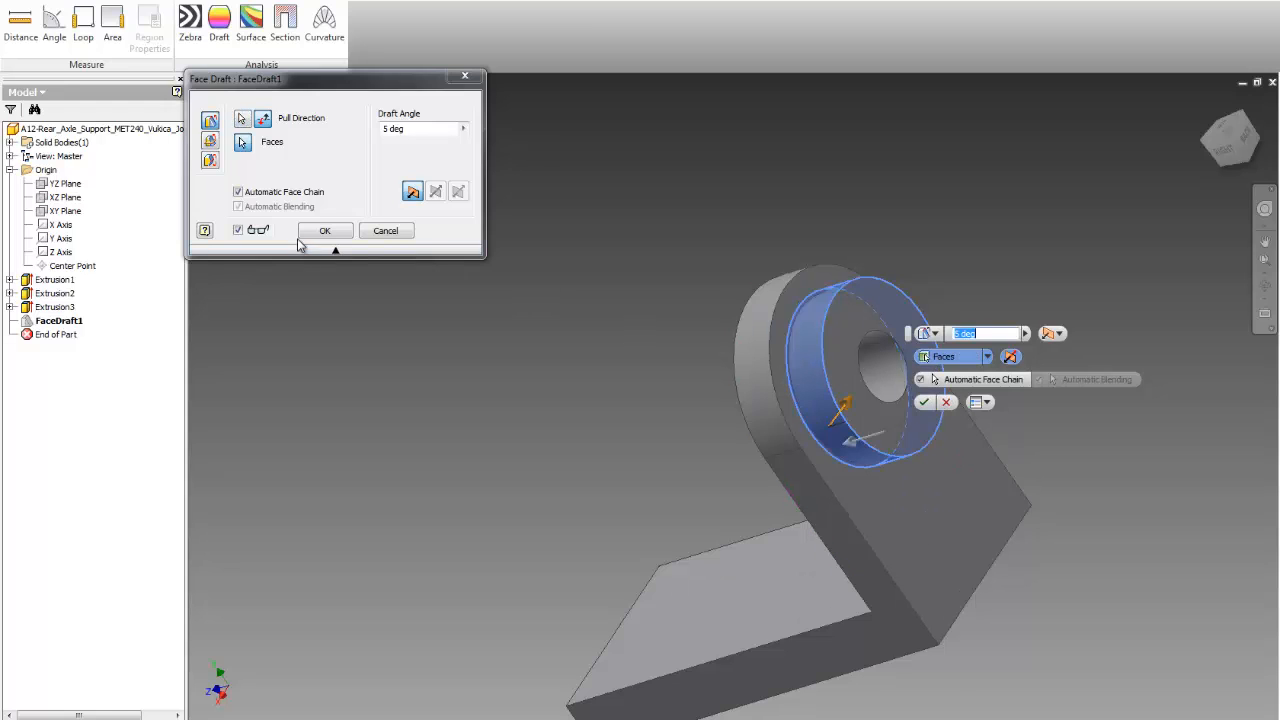
click(242, 141)
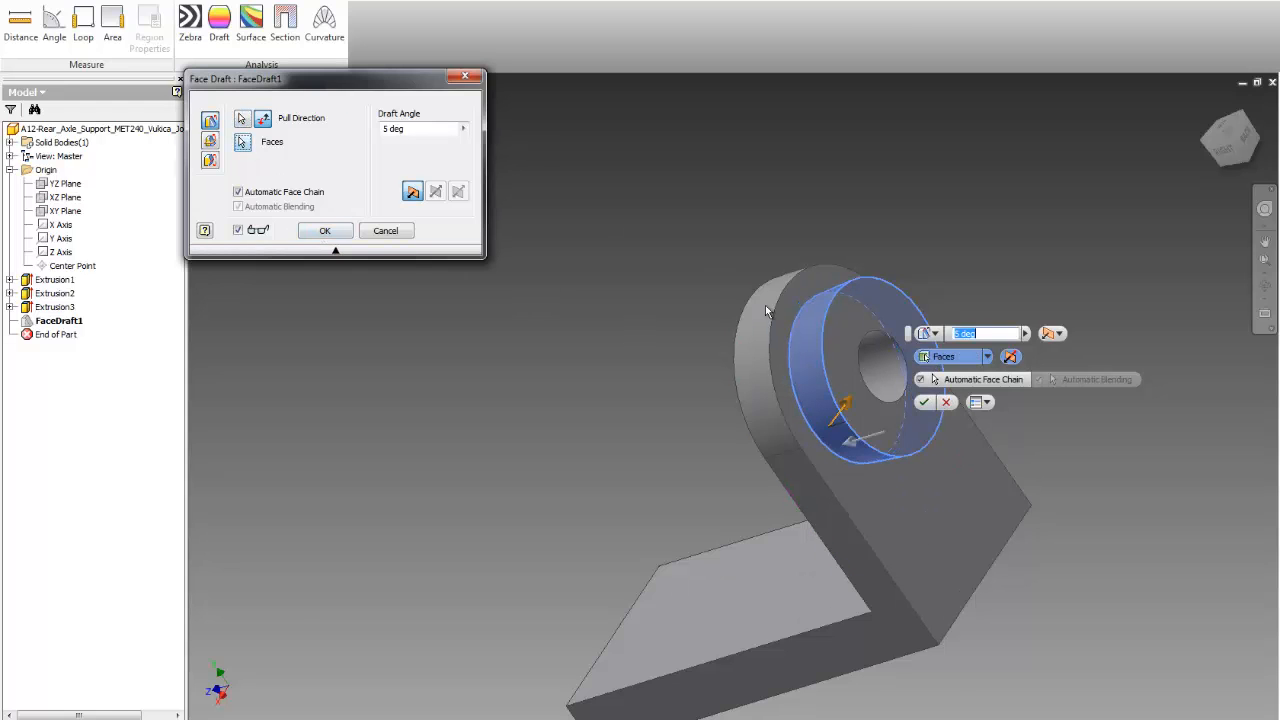
click(326, 231)
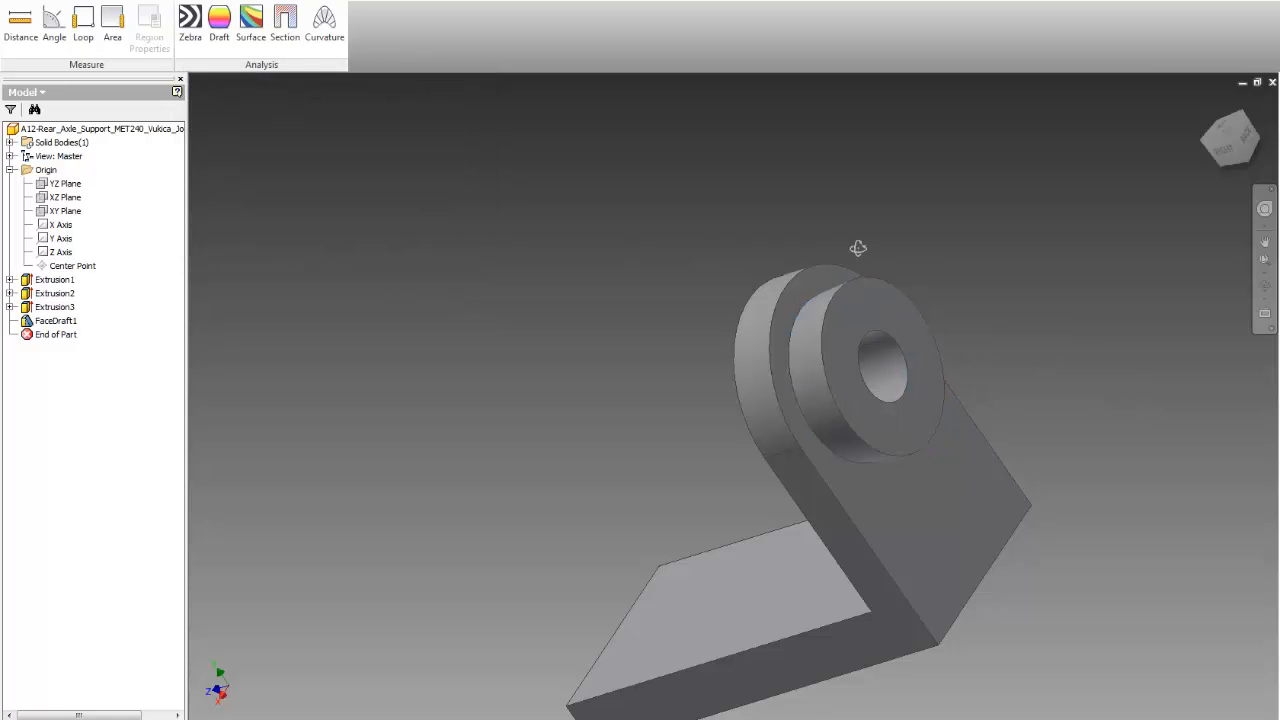
mouse_move(858, 248)
shift+middle_down()
mouse_move(931, 243)
mouse_move(860, 245)
shift+middle_up()
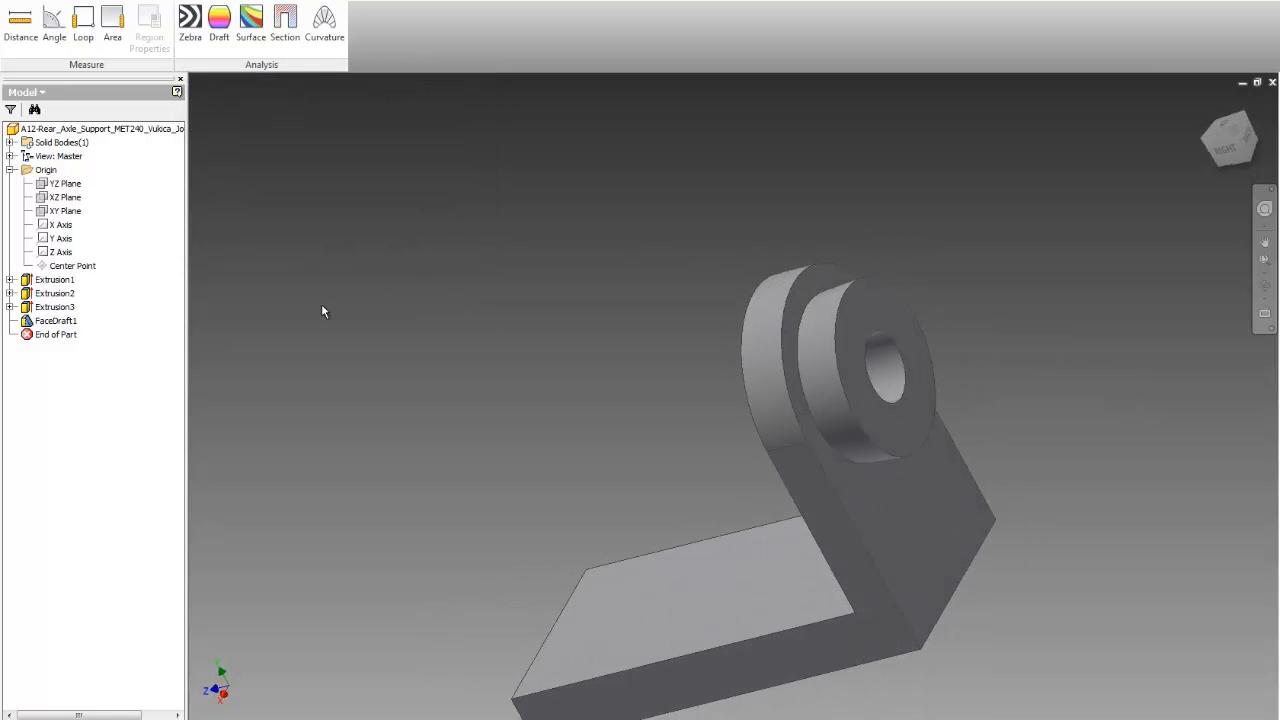
Edit the boss's face draft again, flipping the pull direction away from the upright
right_click(47, 320)
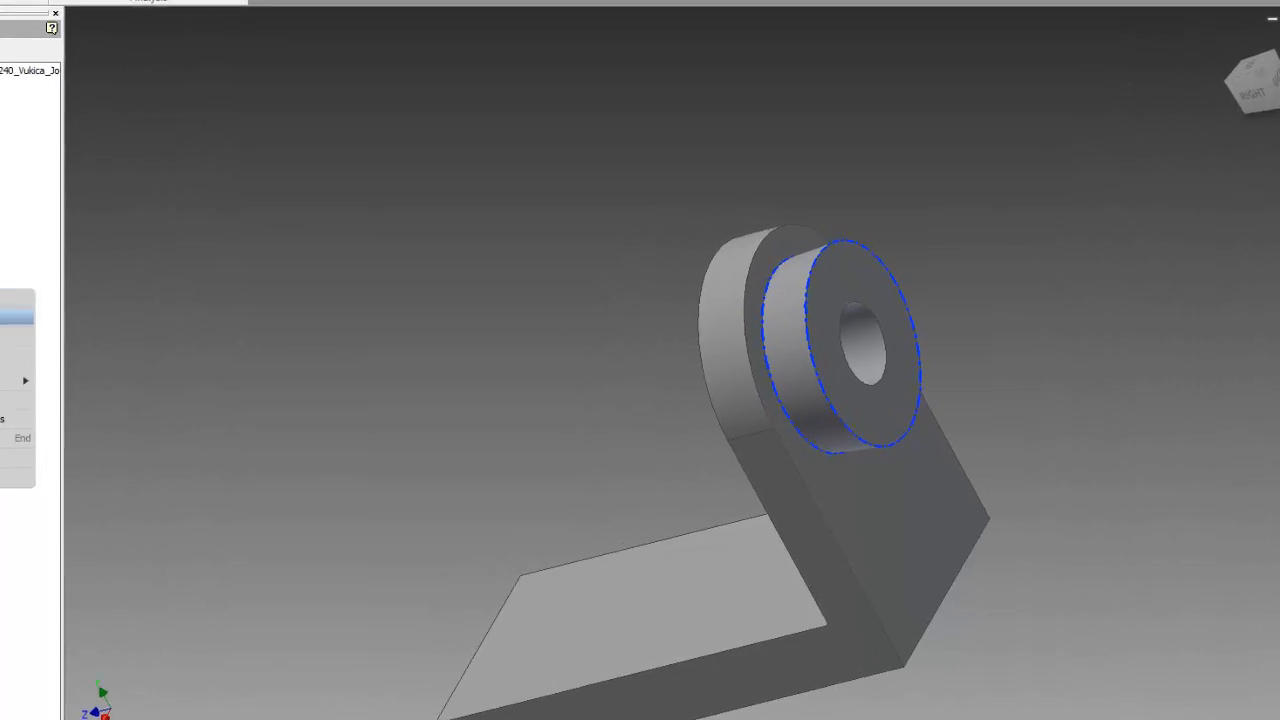
click(16, 316)
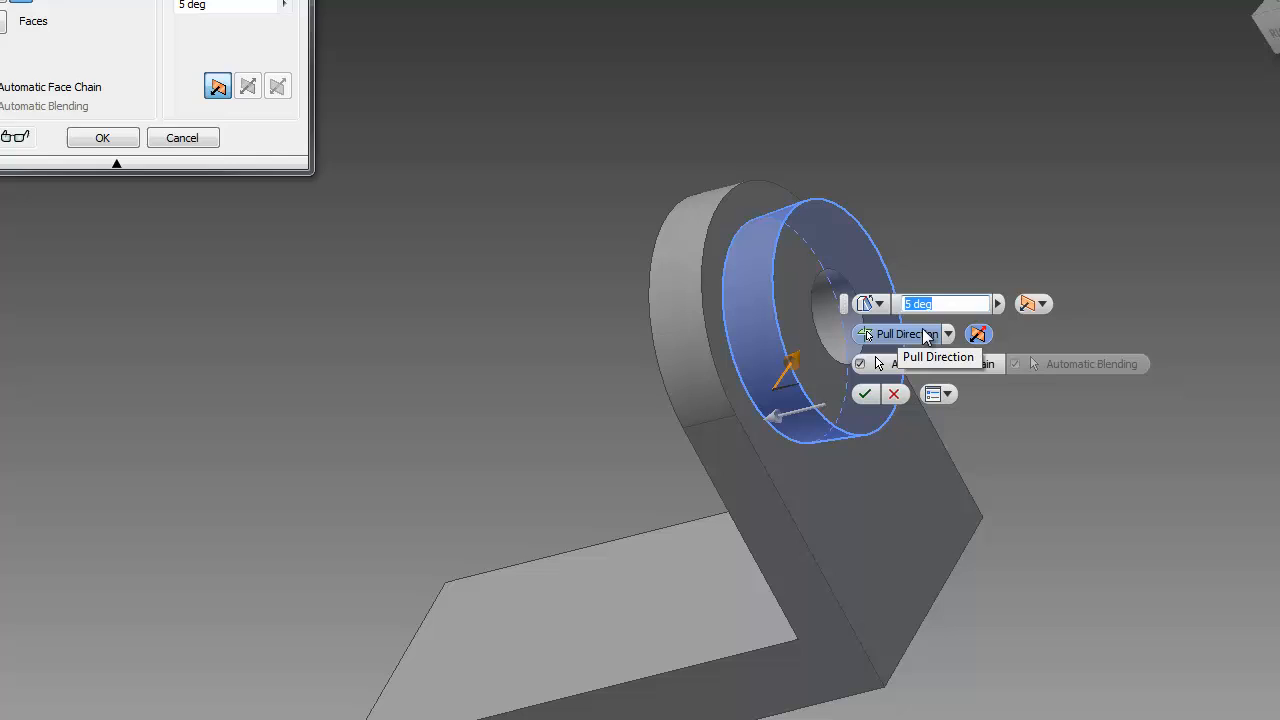
click(263, 122)
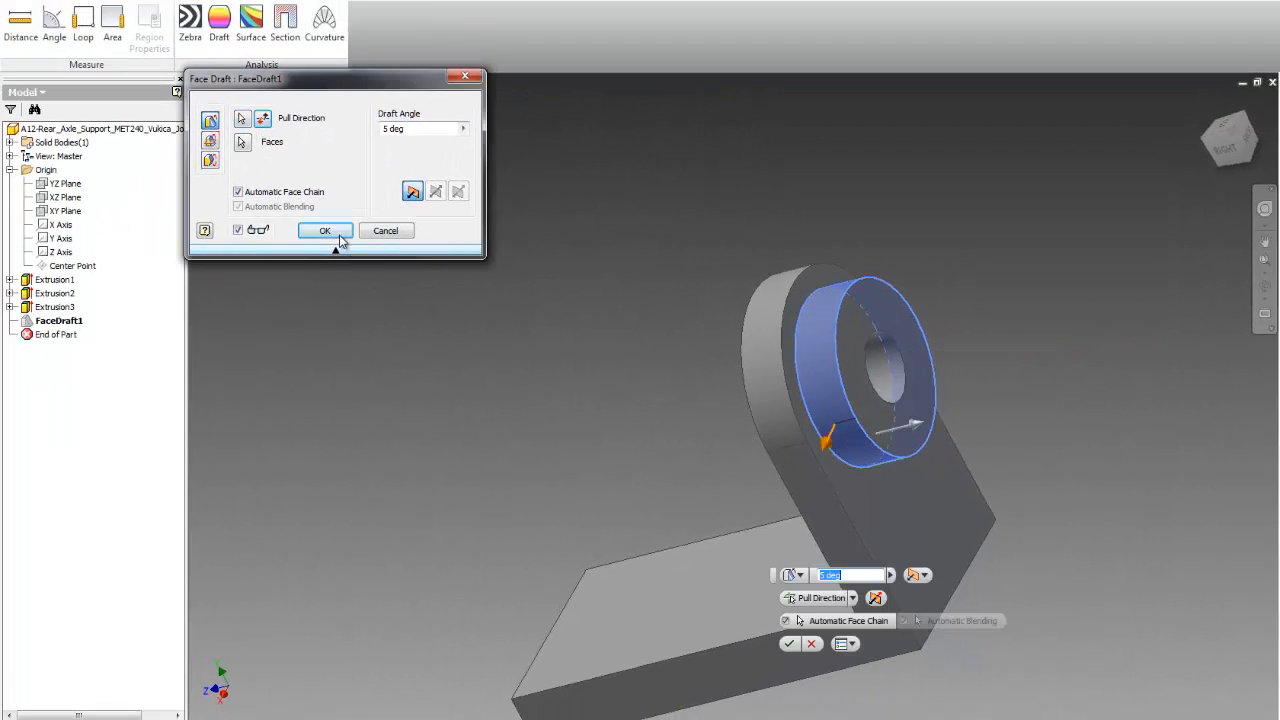
click(325, 231)
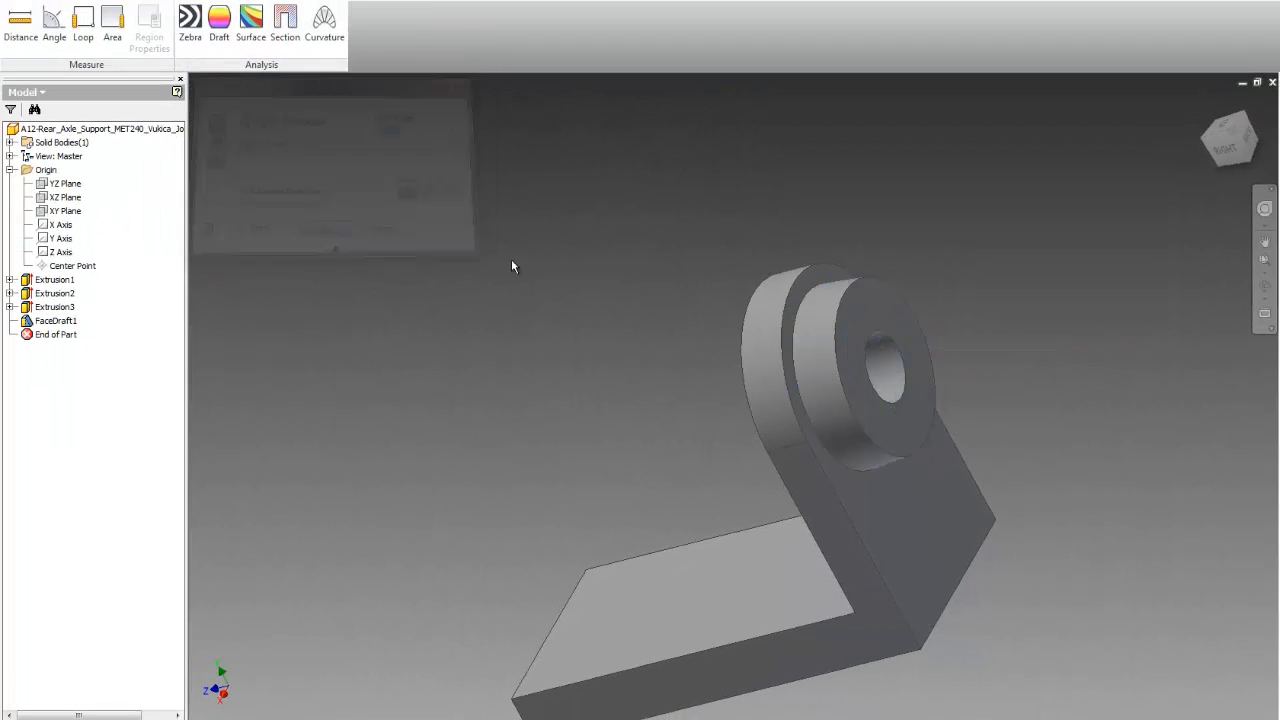
mouse_move(511, 266)
shift+middle_down()
mouse_move(643, 274)
mouse_move(503, 261)
shift+middle_up()
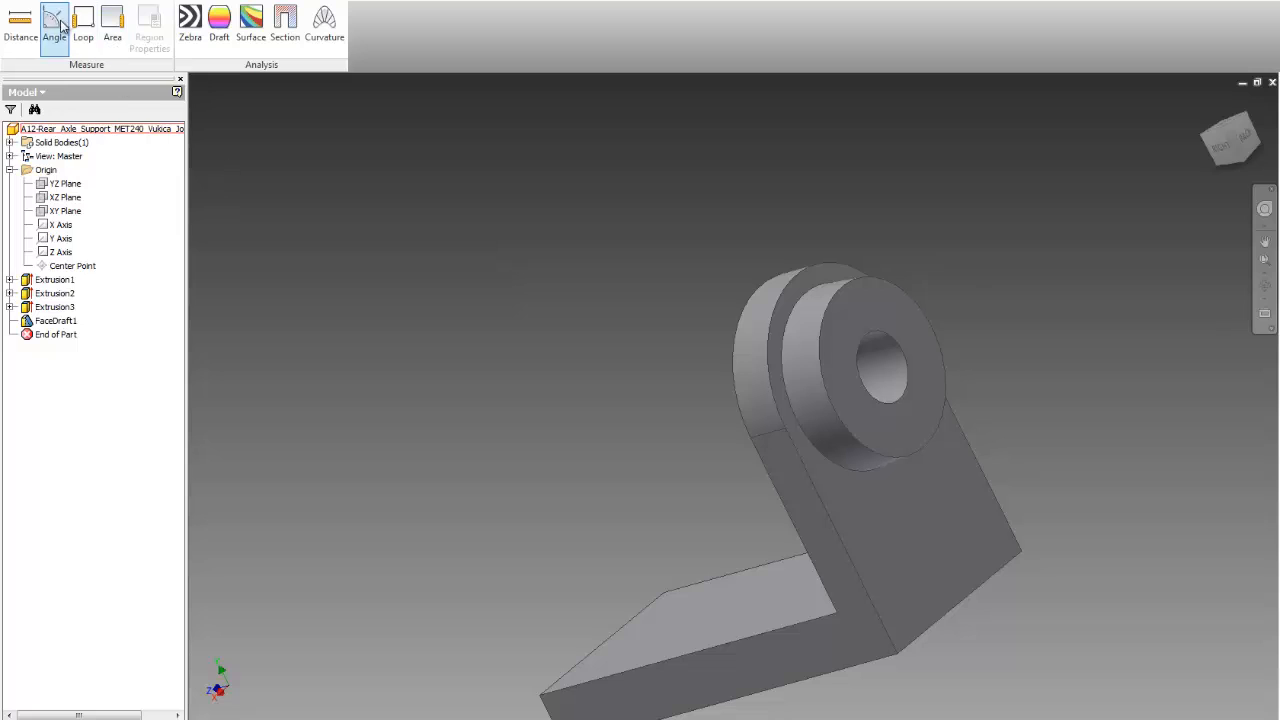
Measure the diameter of the boss's base edge on the upright
click(20, 24)
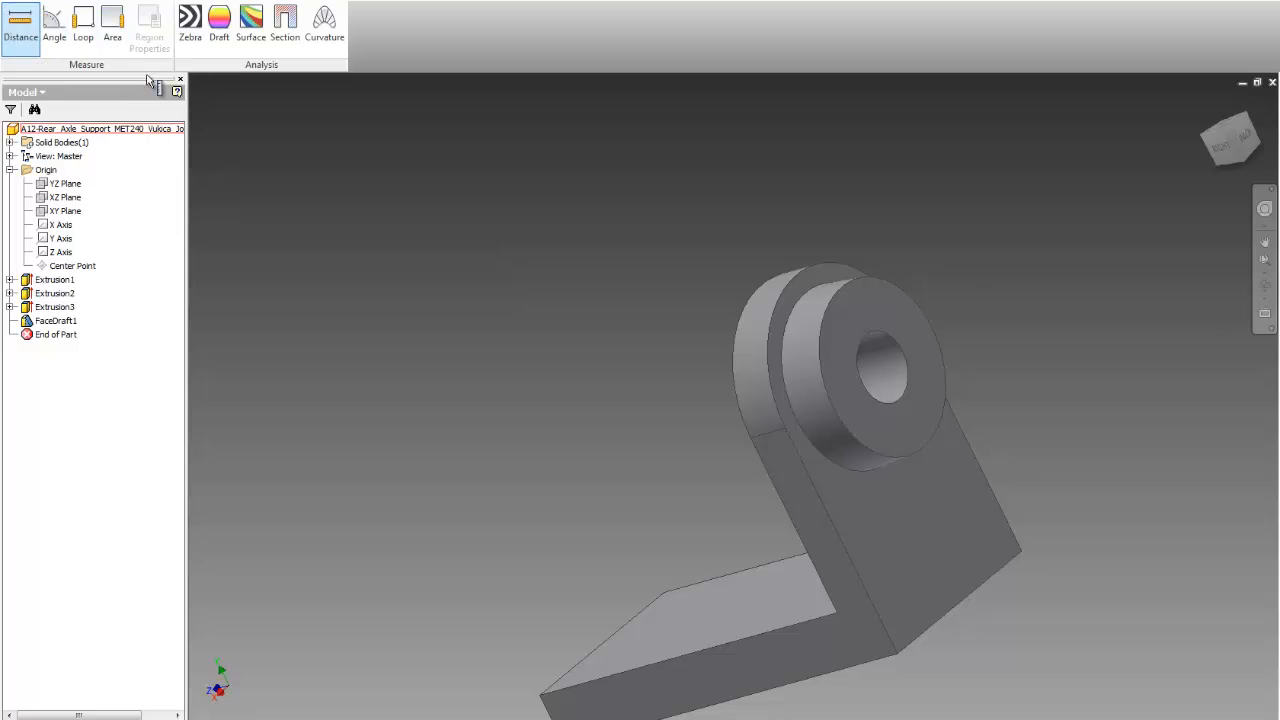
click(823, 459)
click(822, 455)
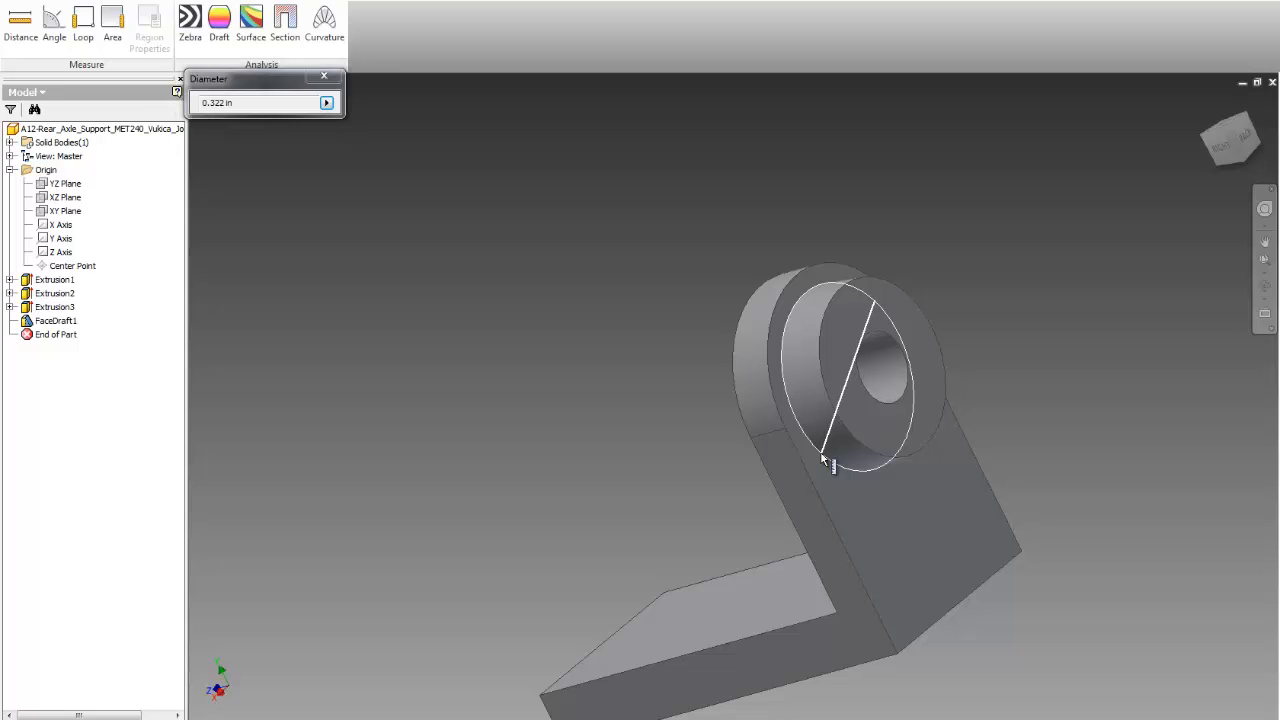
click(323, 77)
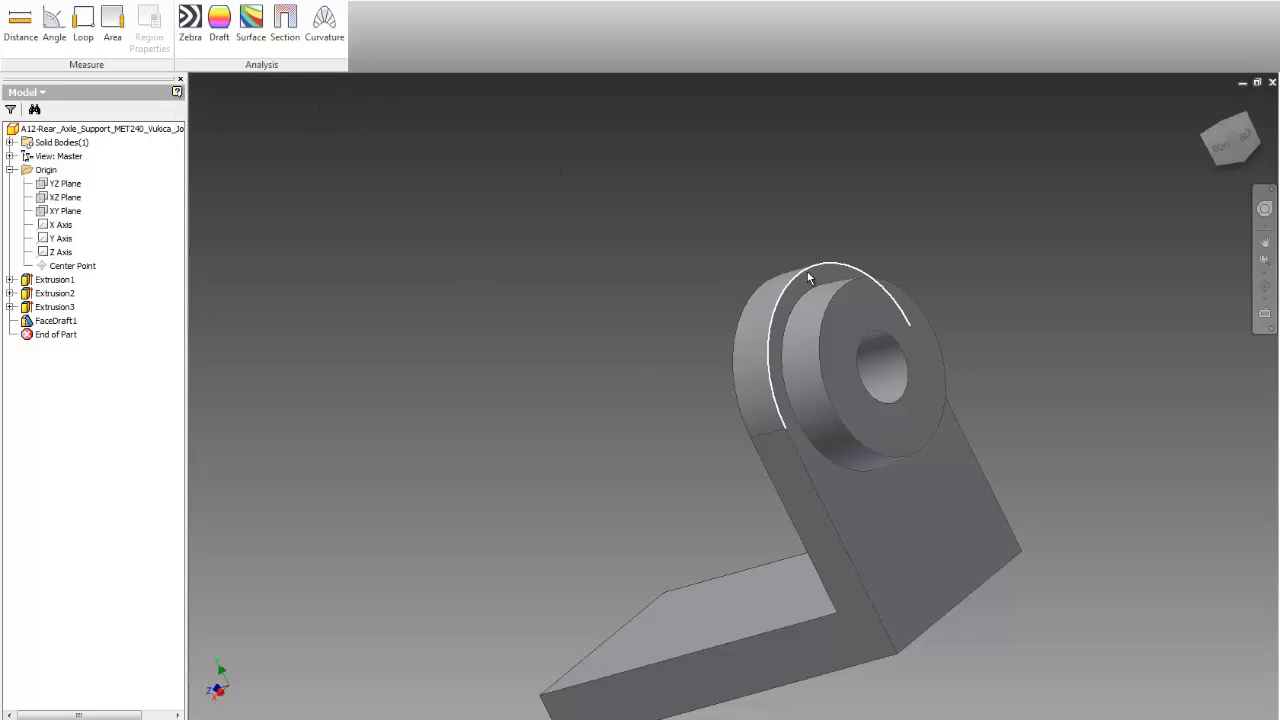
Delete the boss's face draft and its extrusion, including the consumed sketch
click(40, 321)
right_click(42, 320)
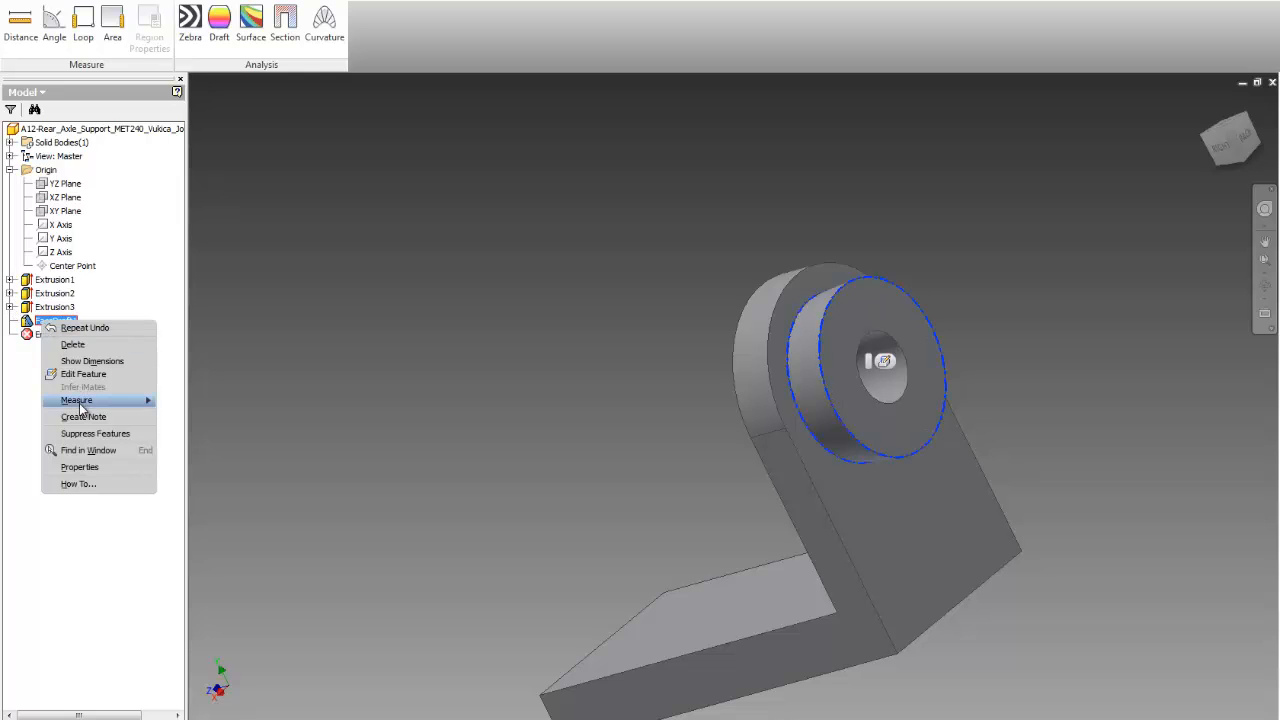
click(73, 344)
click(54, 307)
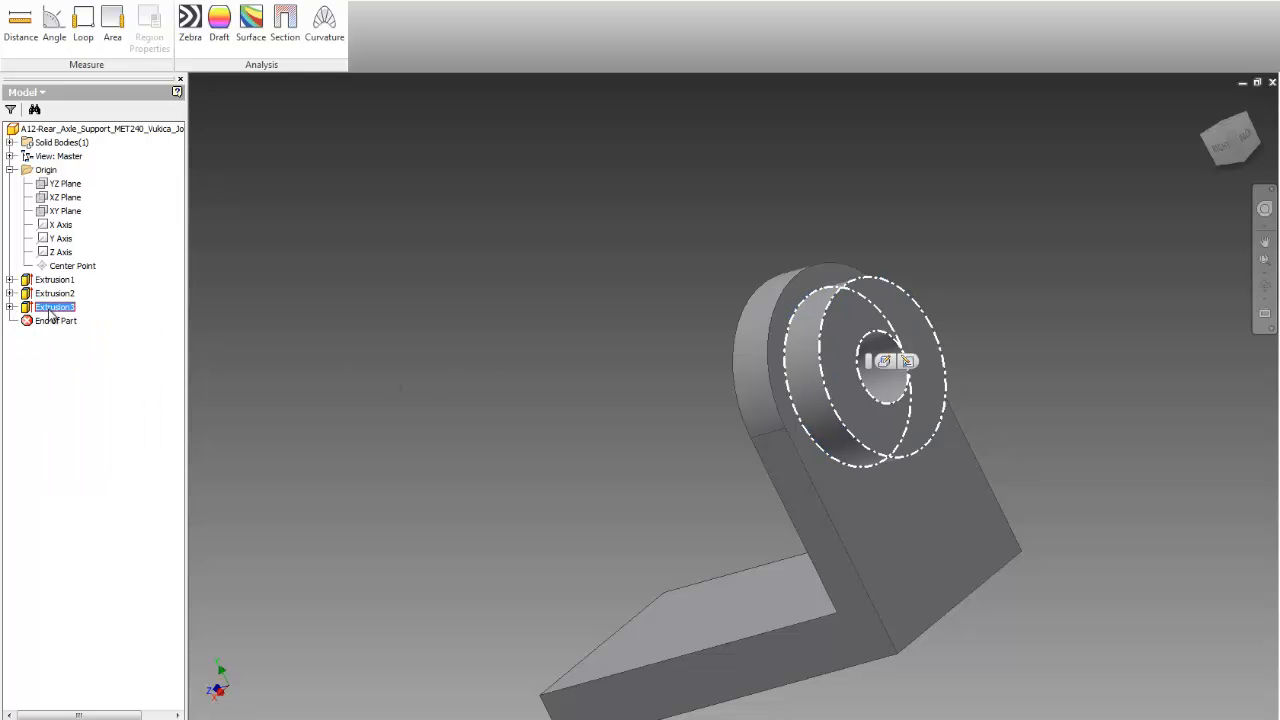
right_click(54, 307)
click(70, 380)
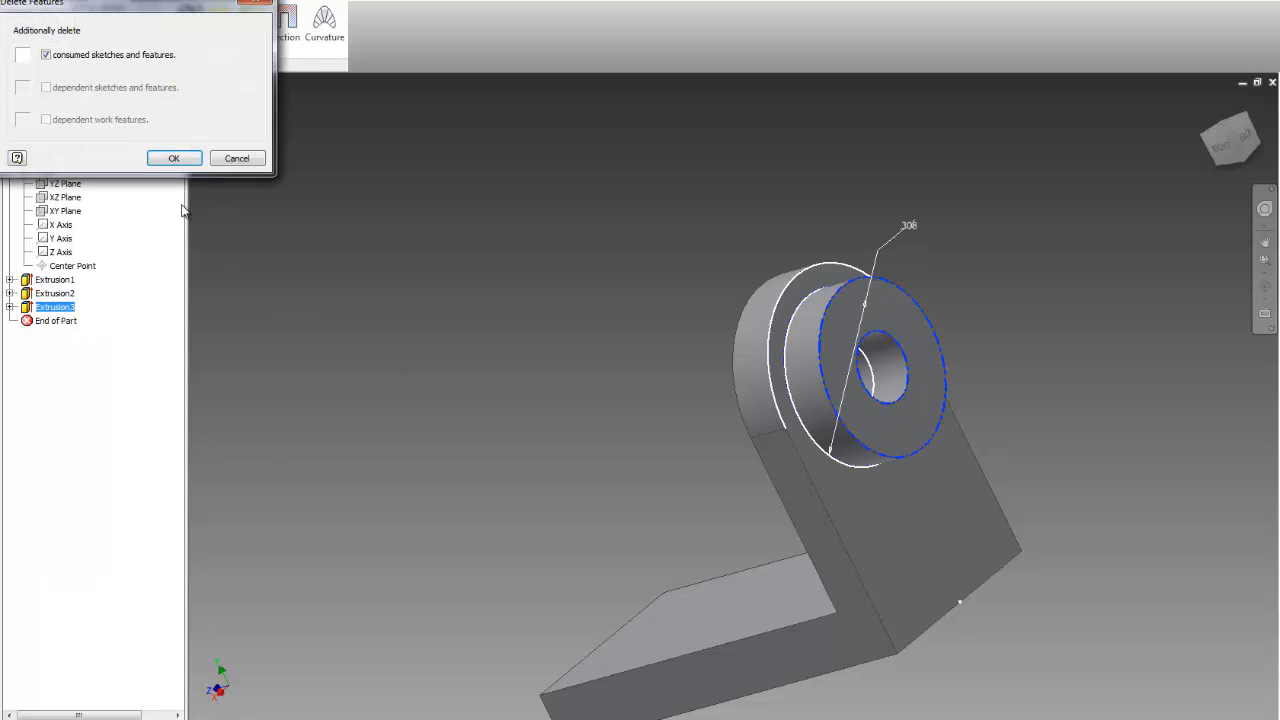
click(172, 154)
Start a sketch on the YZ plane and project the outer edge of the upright's rounded end
mouse_move(571, 311)
shift+middle_down()
mouse_move(674, 309)
mouse_move(548, 311)
shift+middle_up()
click(67, 186)
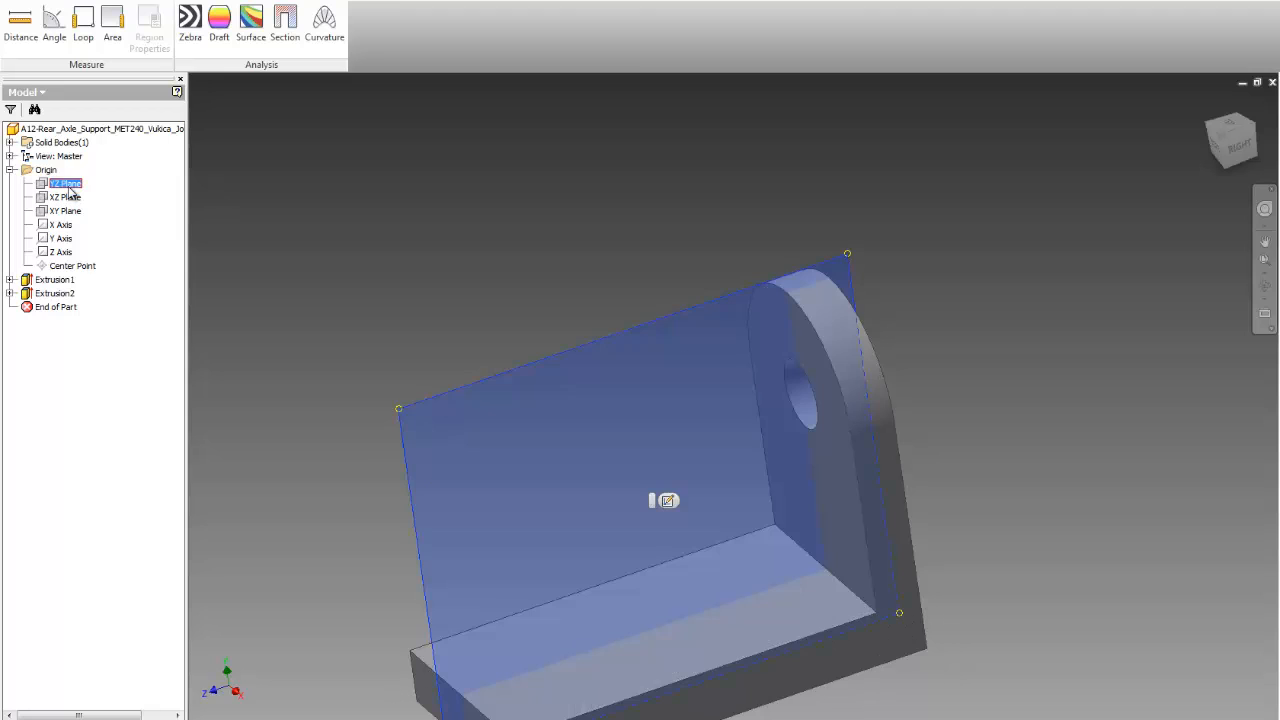
click(68, 4)
click(44, 30)
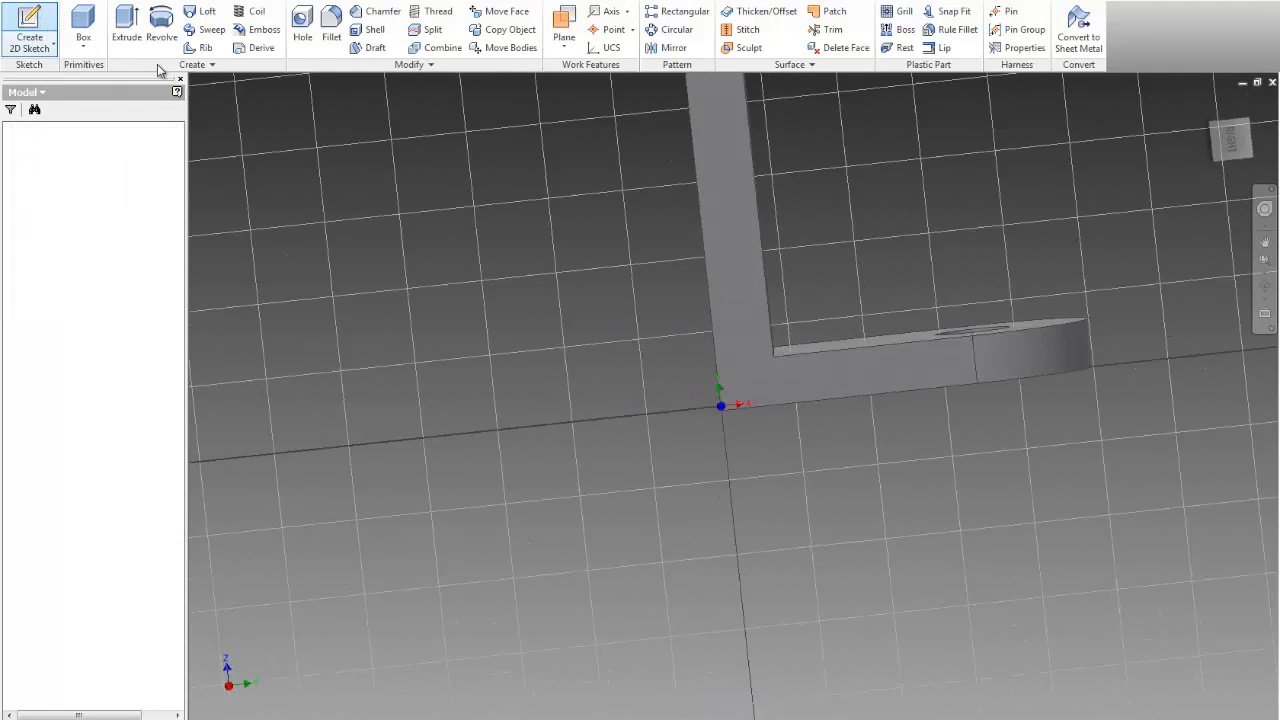
click(1259, 105)
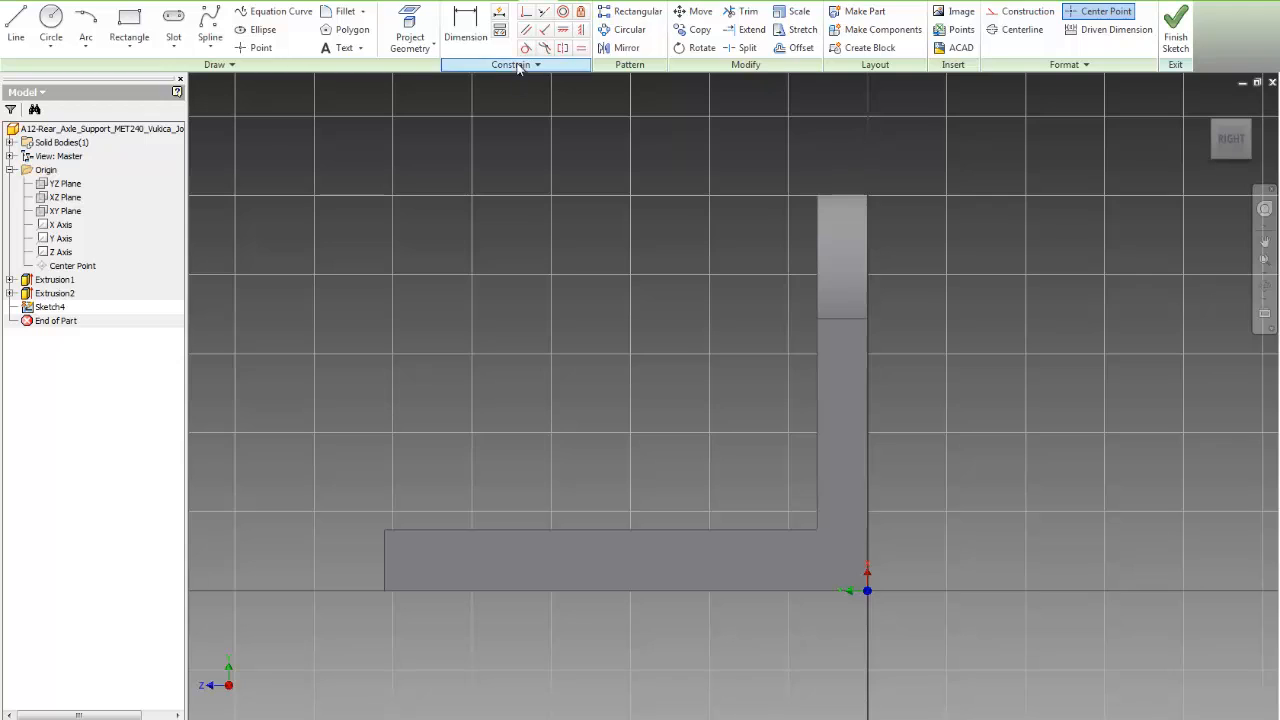
click(410, 30)
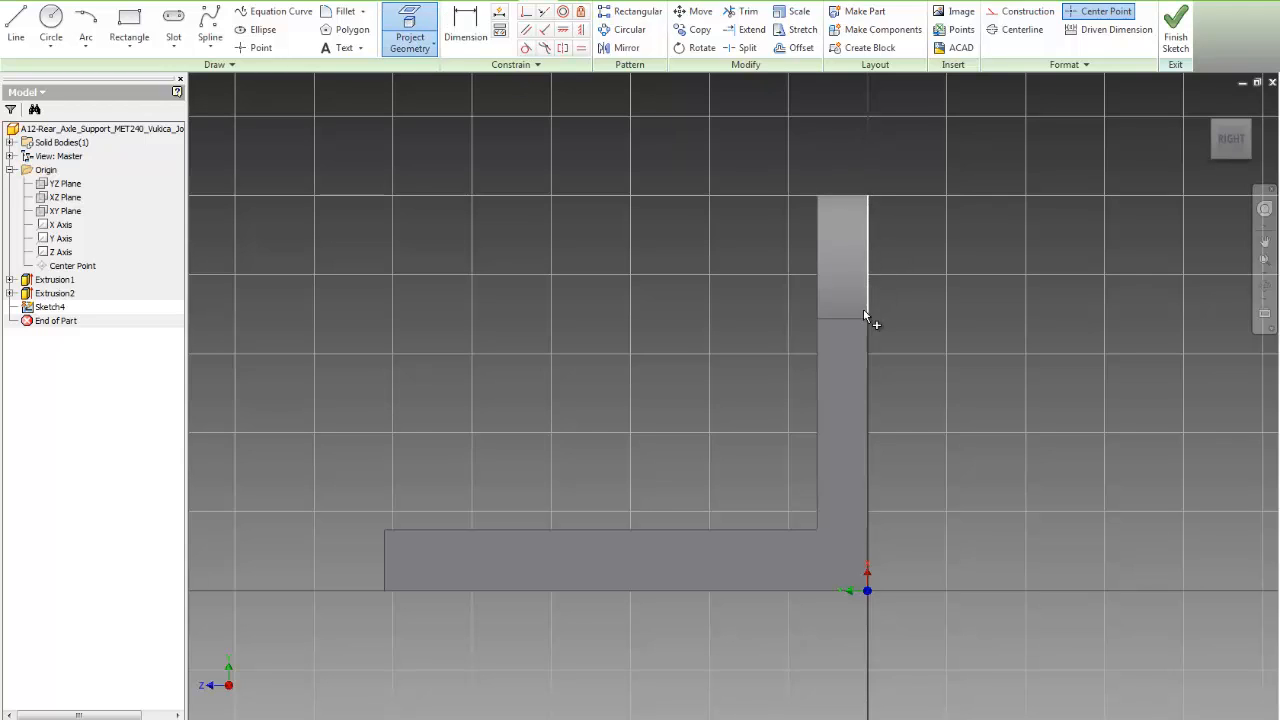
Sketch a tapered boss profile outward from the projected edge, with an end about 0.071 in high, and trim its horizontal line at that edge
click(16, 25)
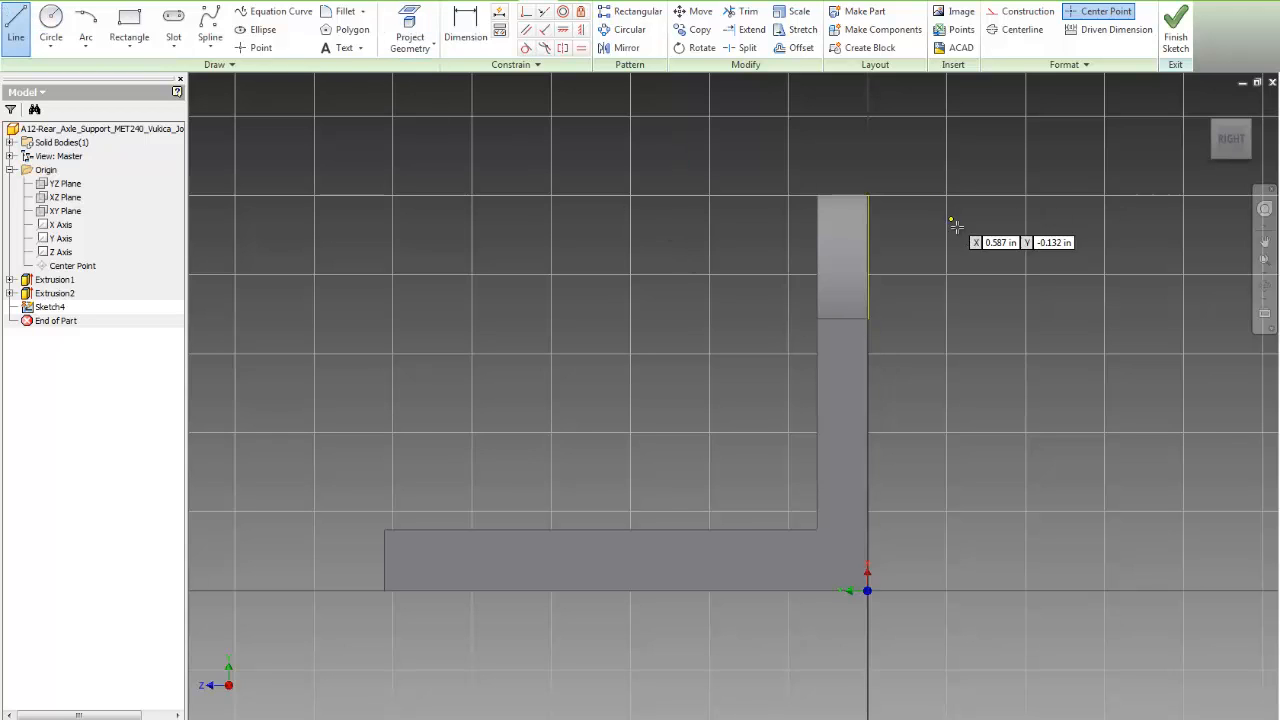
click(869, 219)
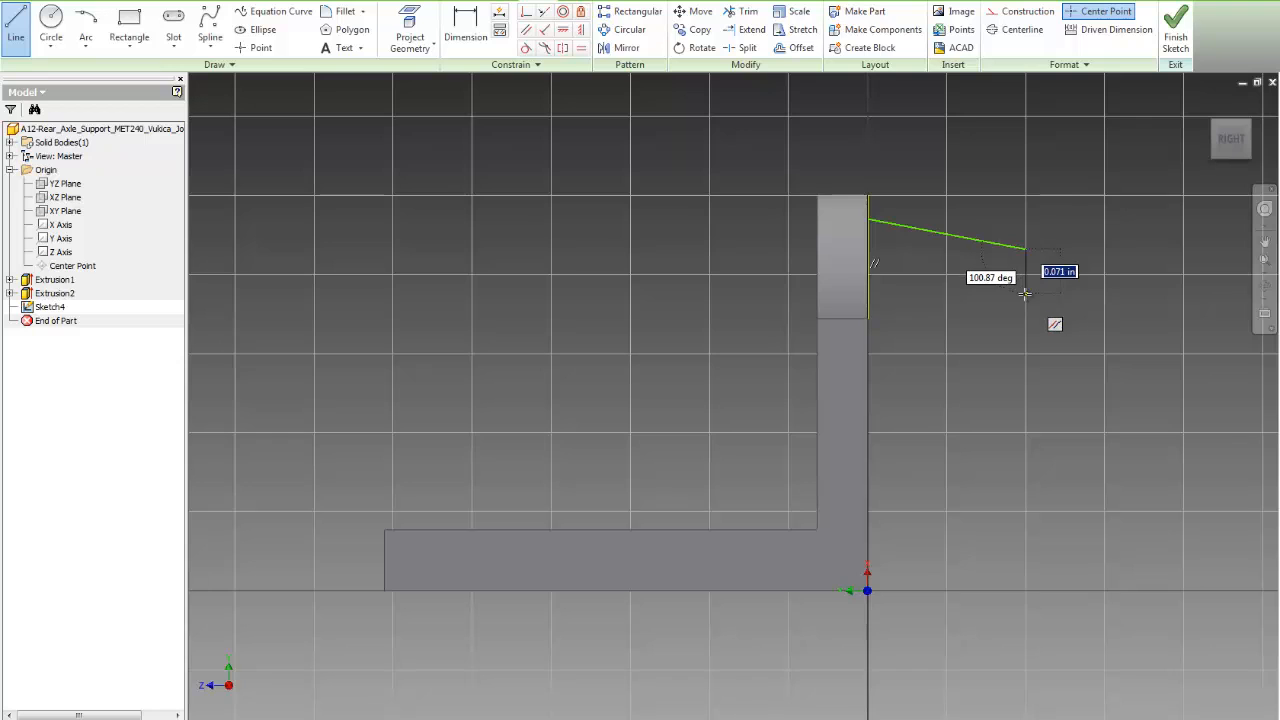
click(1025, 292)
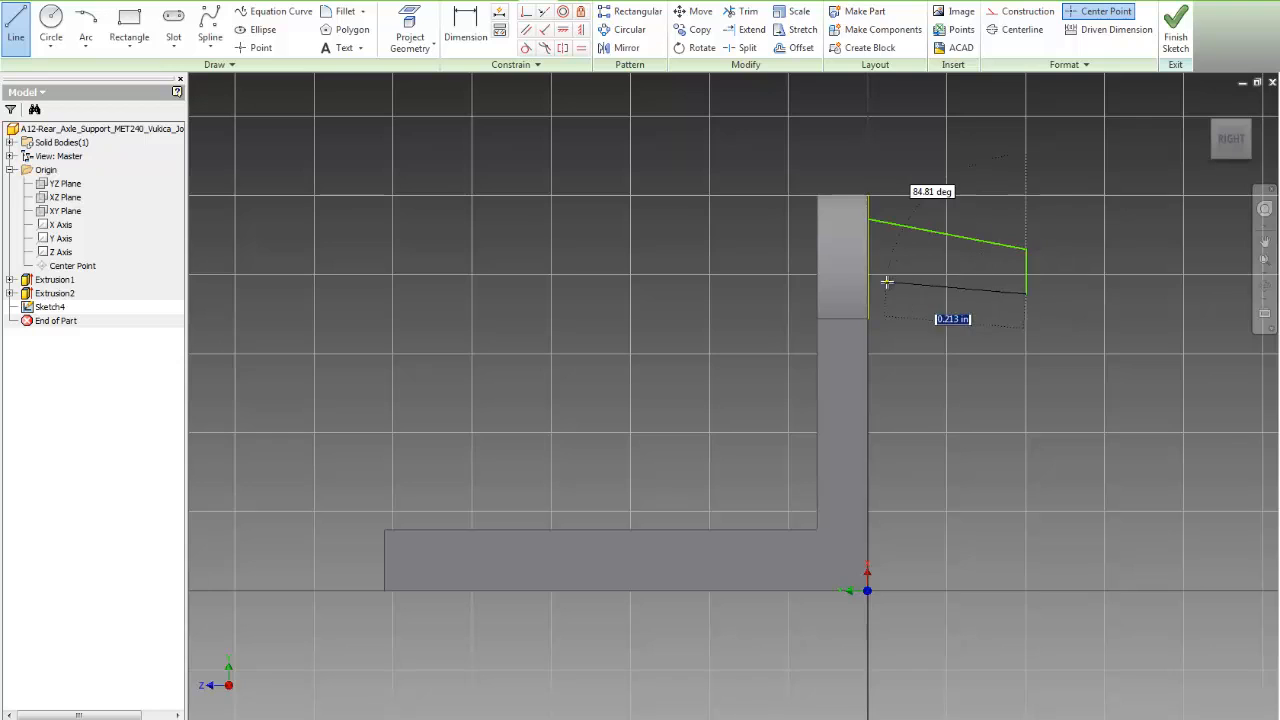
click(705, 291)
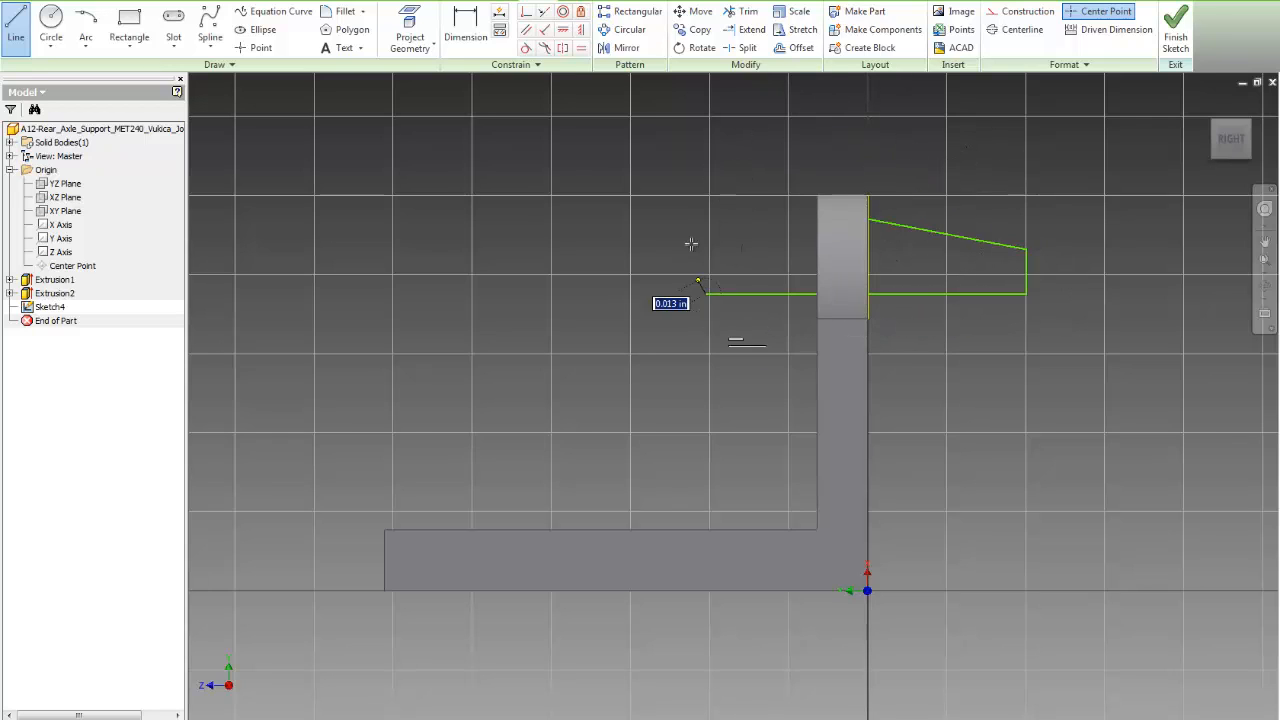
click(737, 12)
click(845, 294)
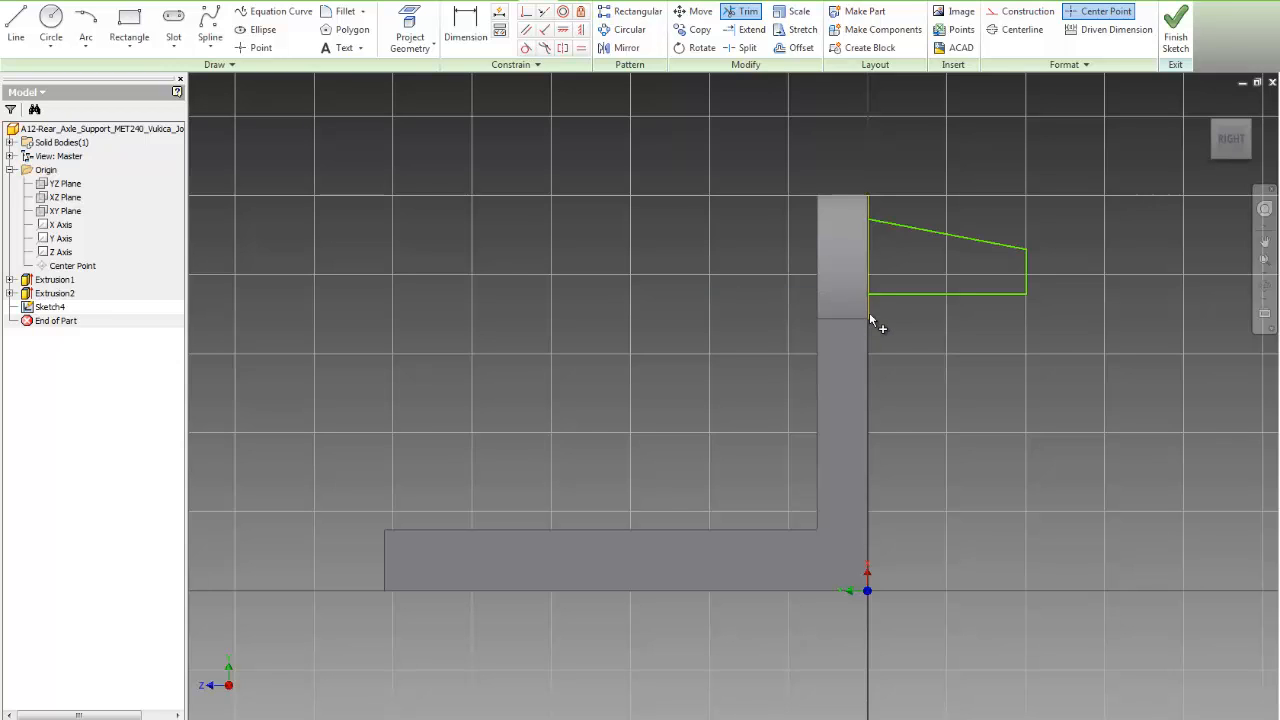
Close the boss profile with a vertical line about 0.124 in long on the upright's face, joining its sloped and horizontal lines
scroll(869, 314, up, 3)
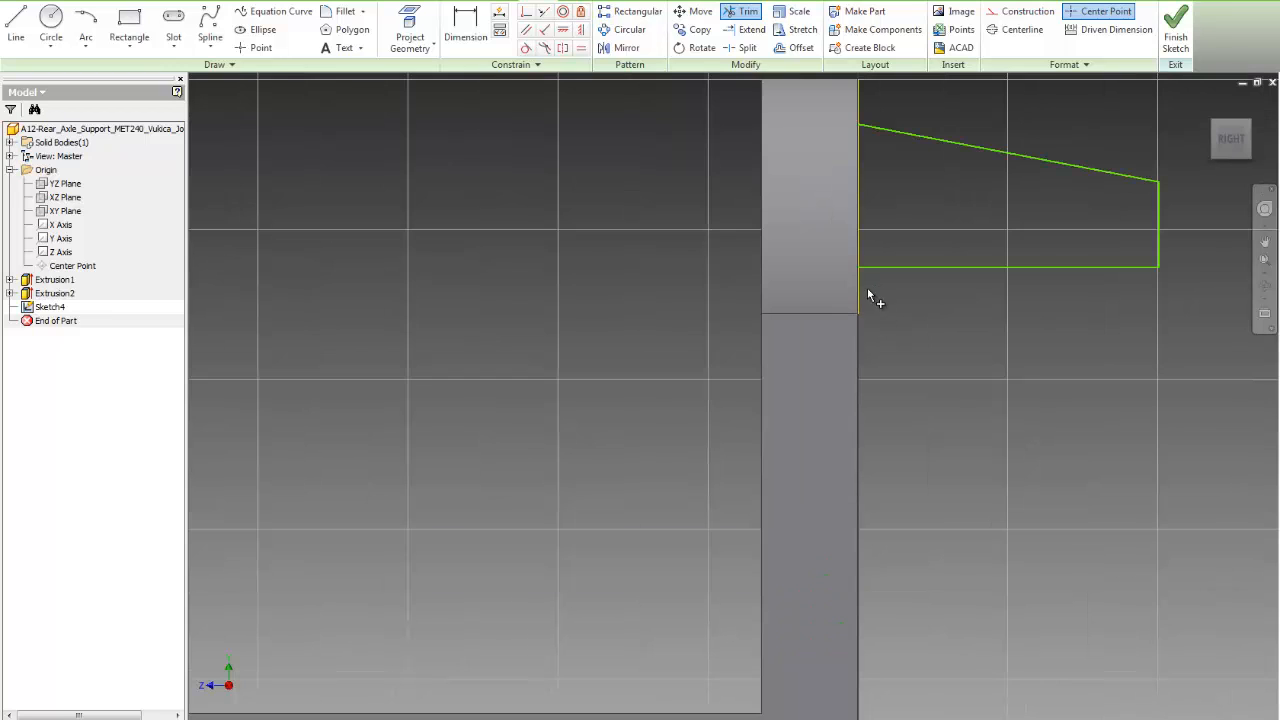
click(16, 25)
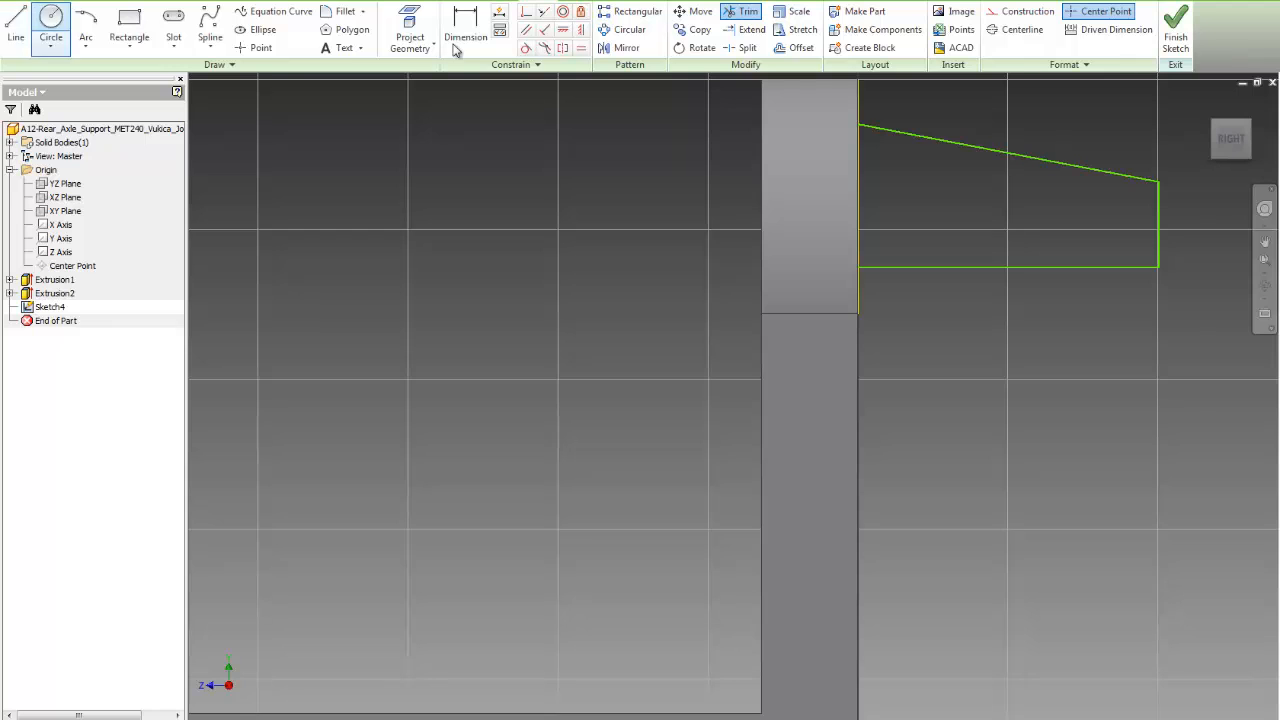
click(857, 124)
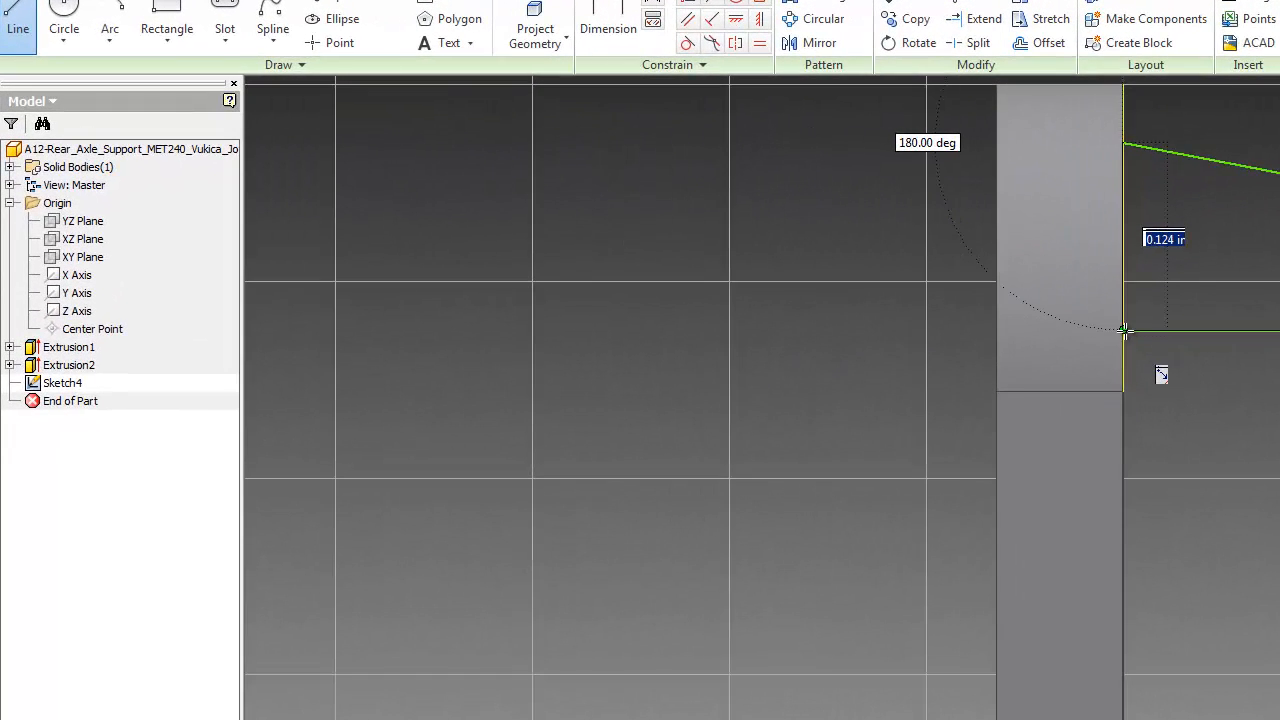
click(1124, 332)
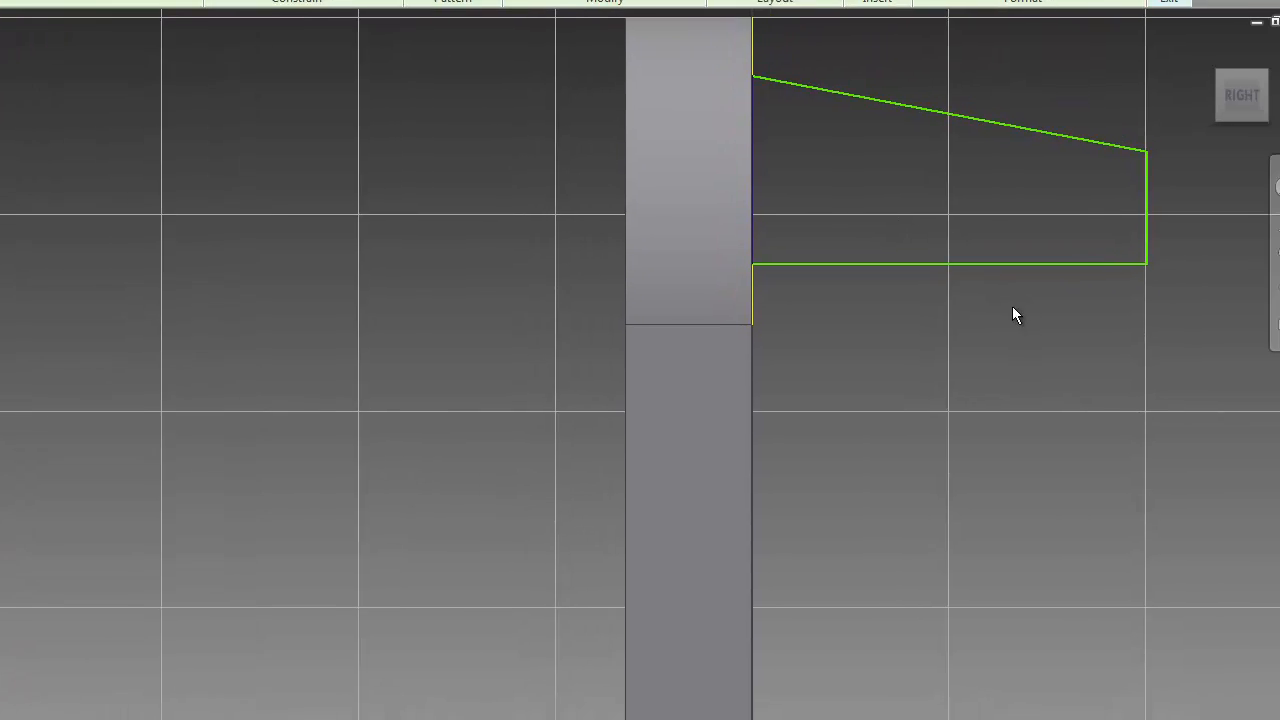
Dimension the length of the profile's horizontal line as 0.08 in
click(974, 258)
click(947, 342)
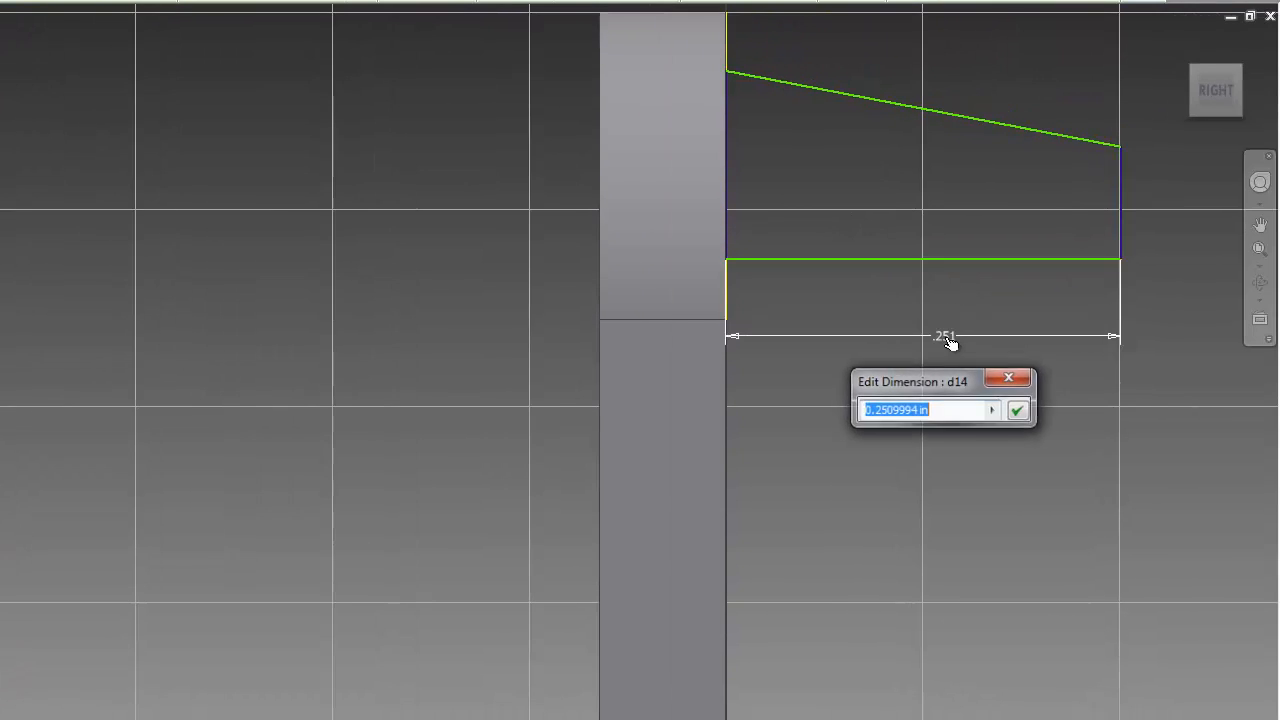
text(0.08)
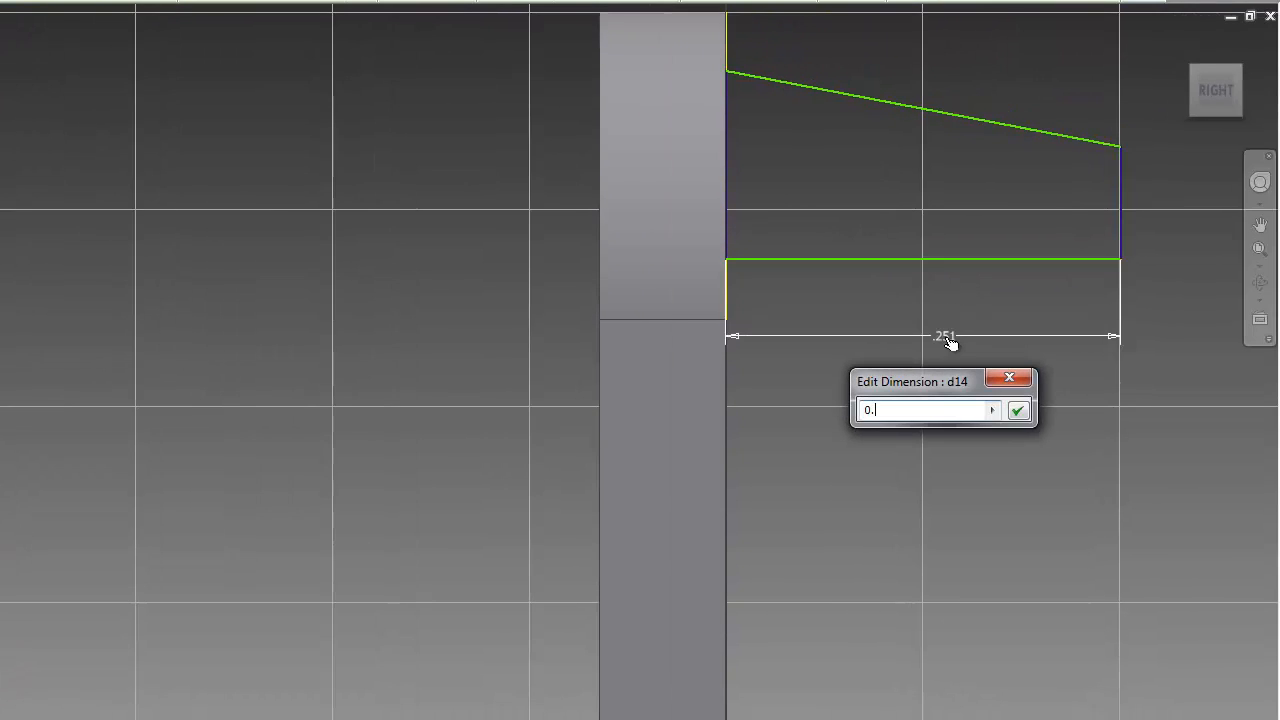
key(Return)
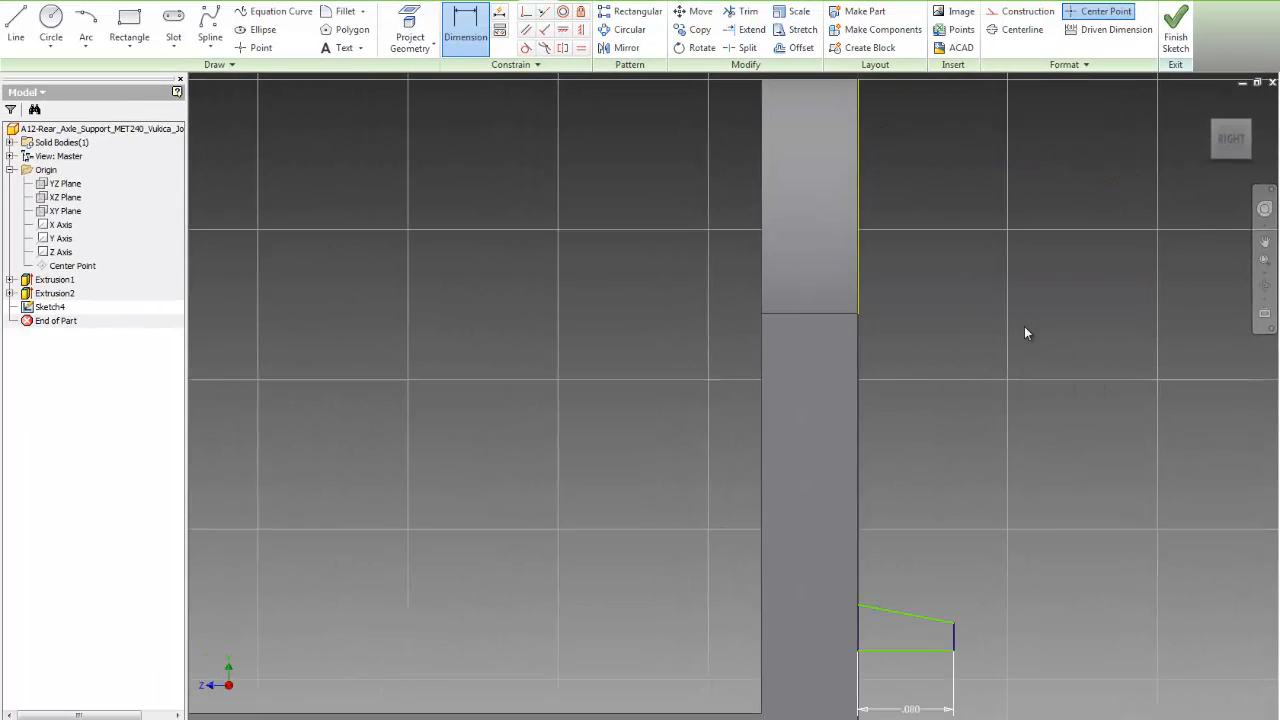
Set the angle between the profile's sloped and horizontal lines to 5 degrees and move the profile up onto the upright's rounded end
scroll(1035, 333, down, 3)
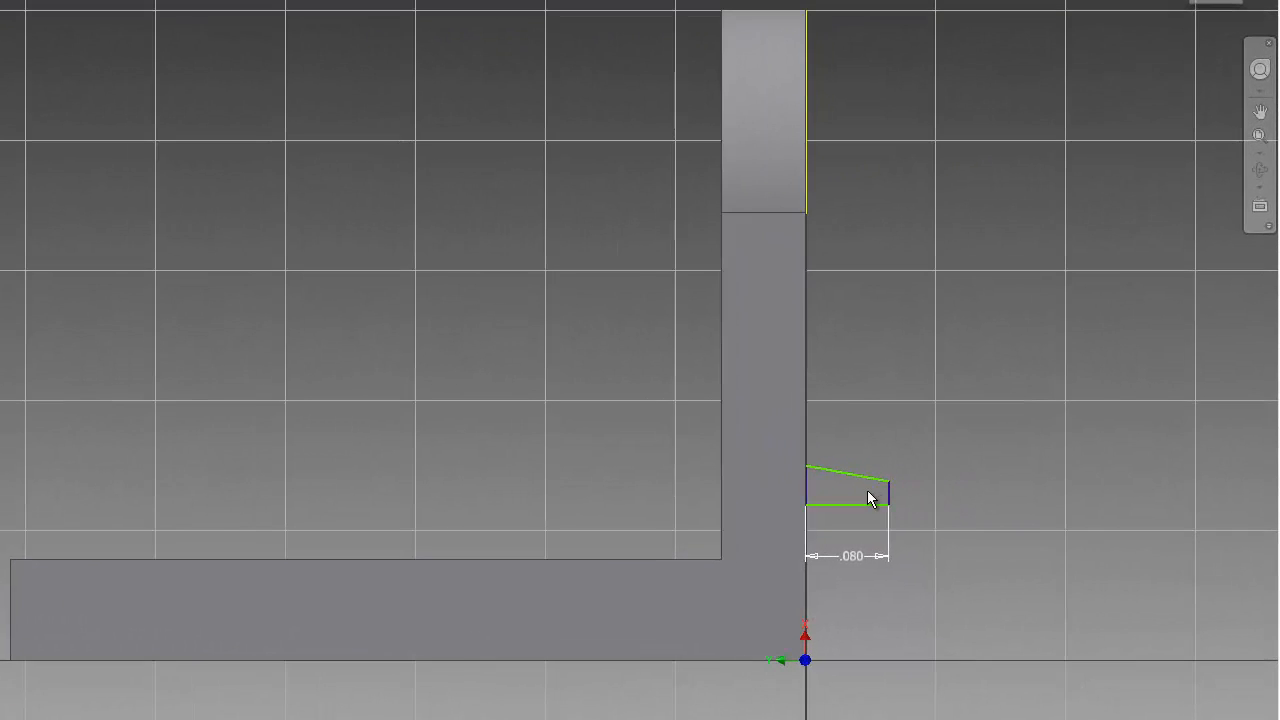
click(866, 504)
click(856, 502)
text(5)
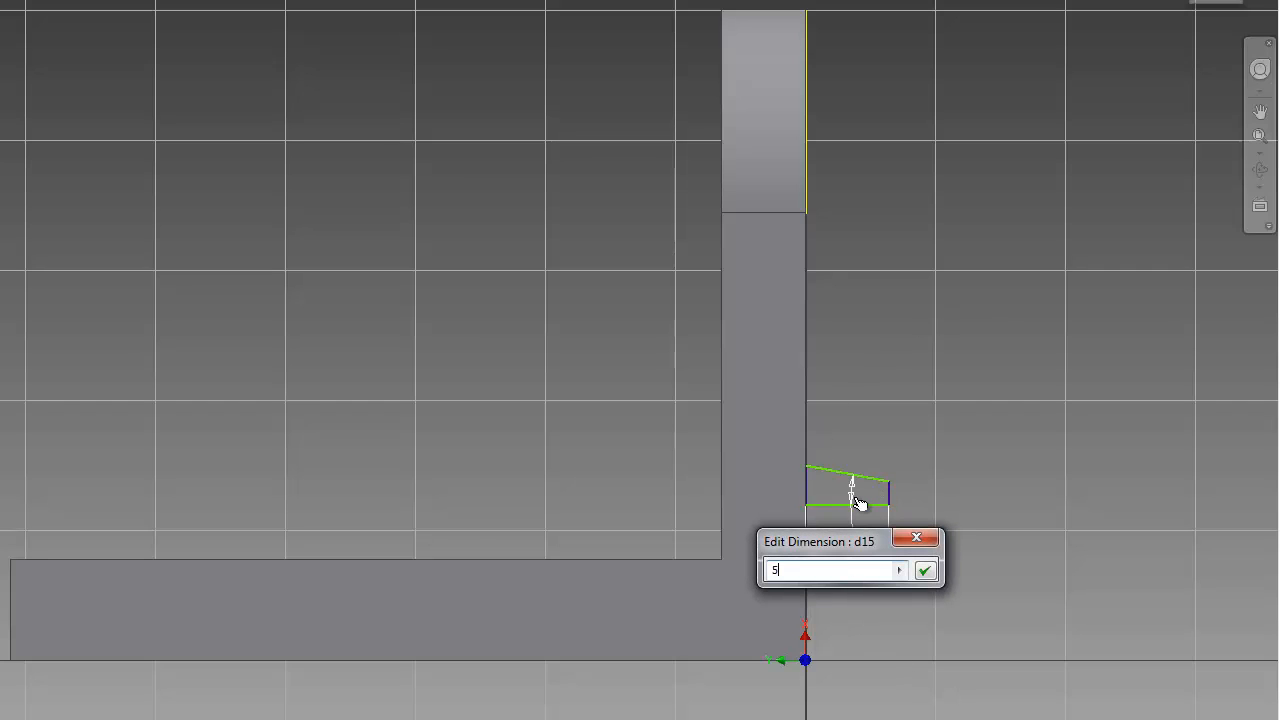
key(Return)
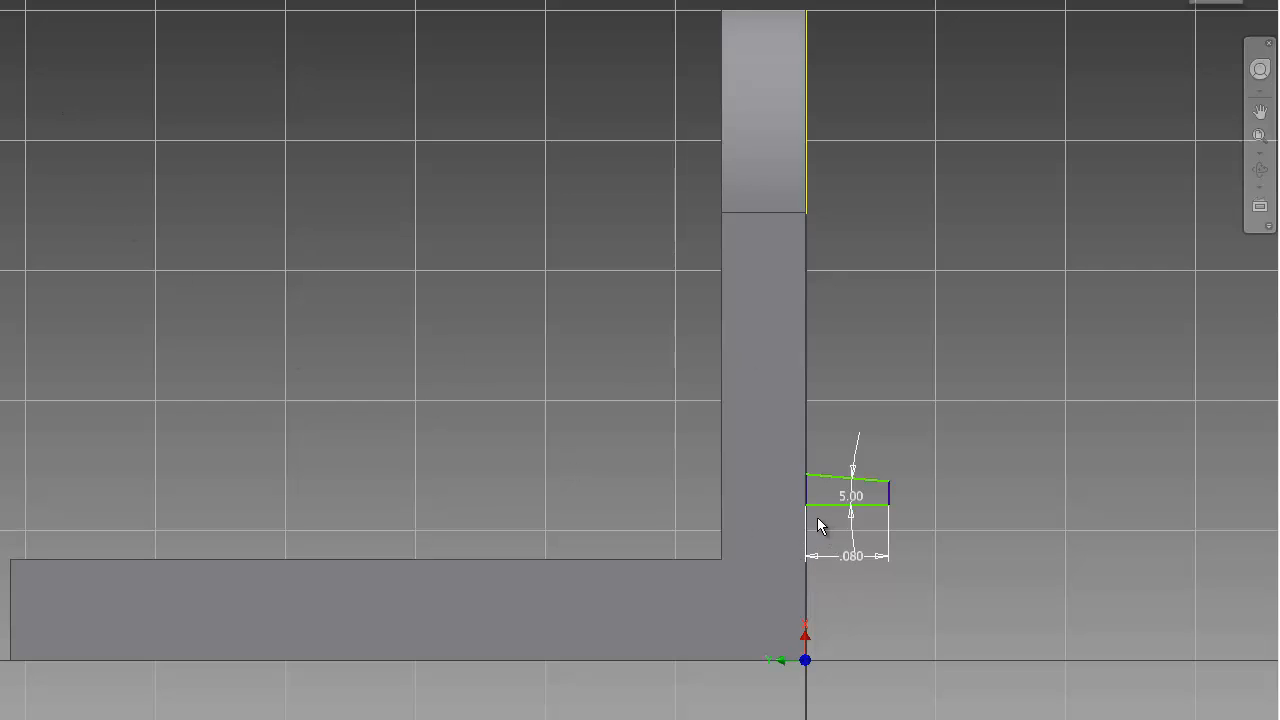
mouse_move(807, 506)
mouse_down()
mouse_move(811, 79)
mouse_move(811, 111)
mouse_up()
drag(805, 474, 812, 68)
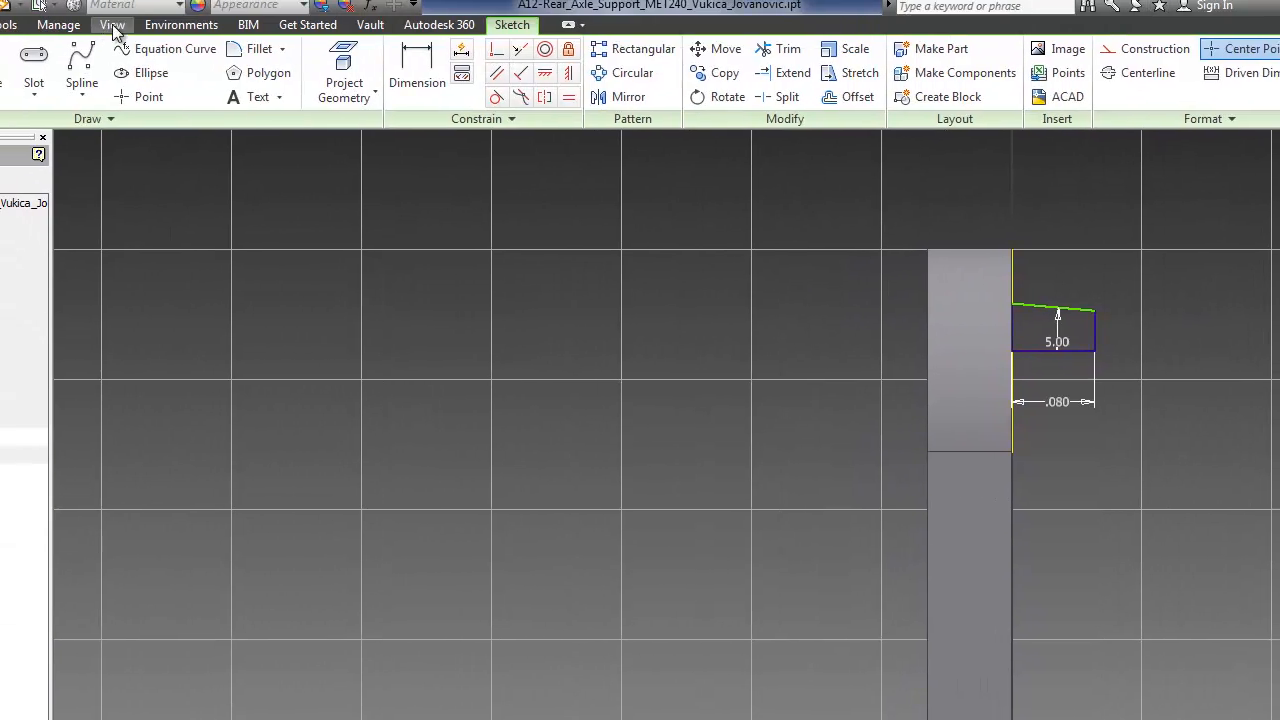
Change the model's visual style to wireframe
click(112, 26)
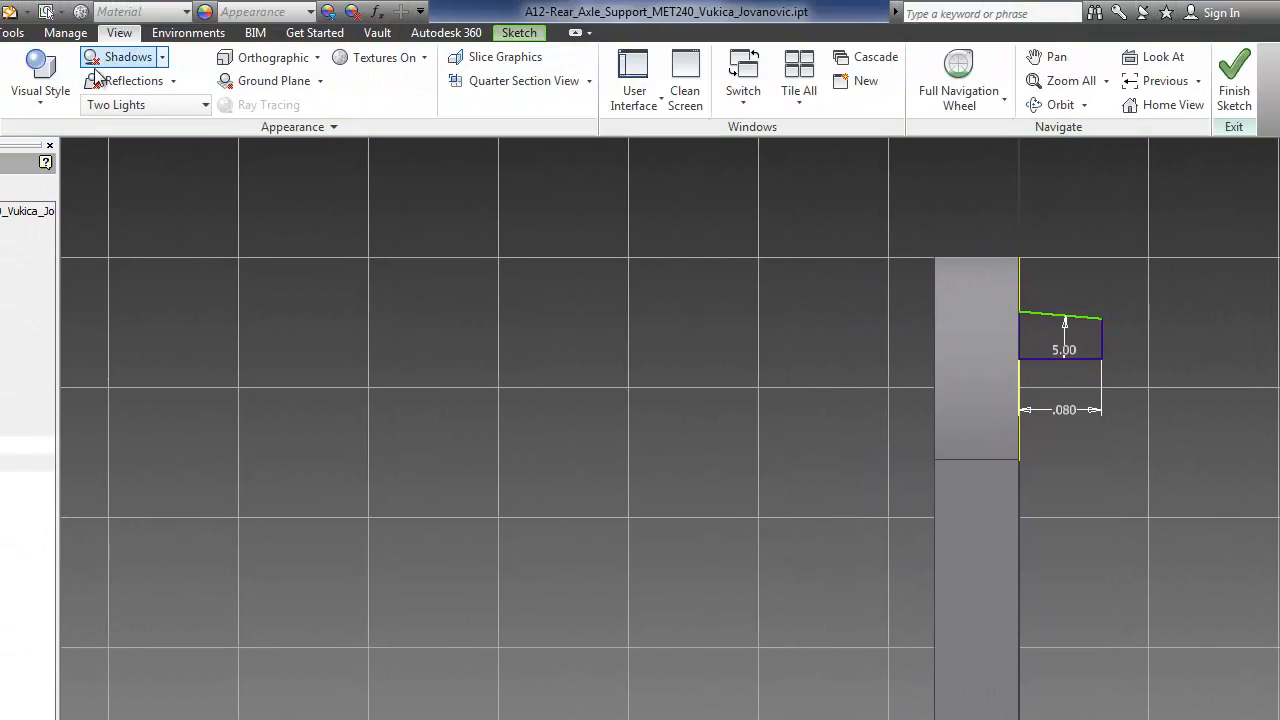
click(32, 85)
click(66, 298)
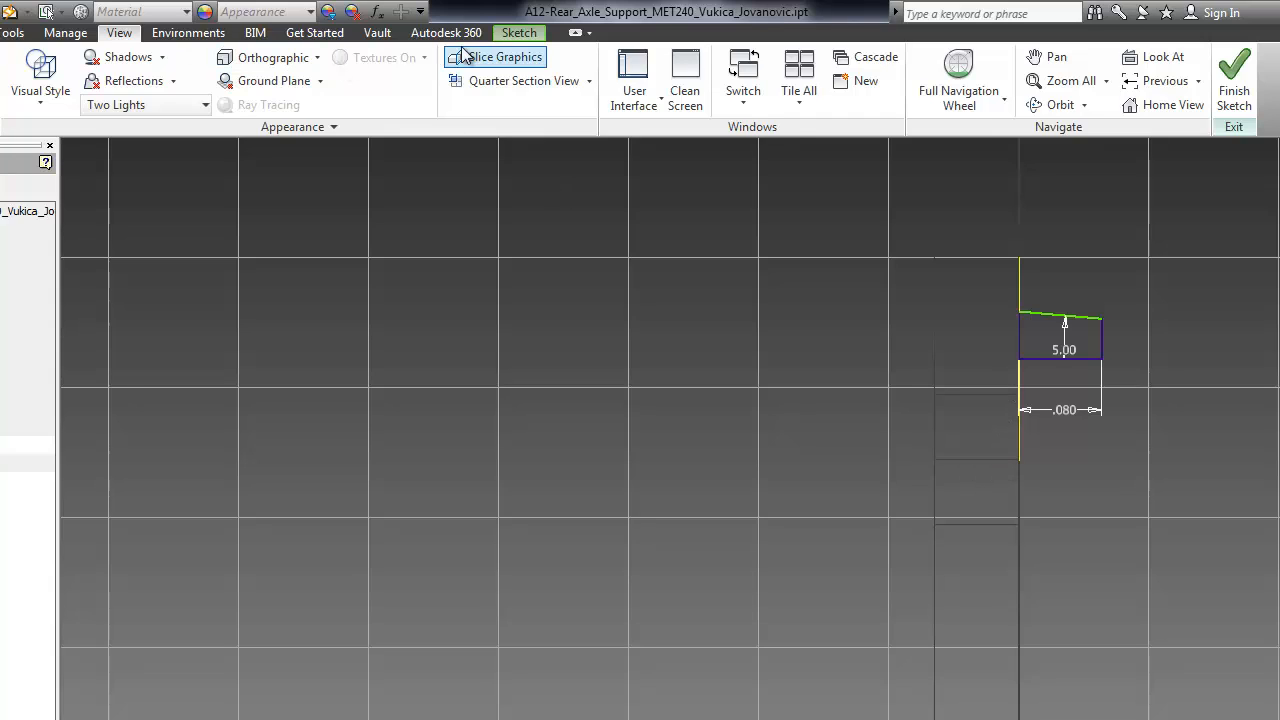
Project the upright's short horizontal edge at the base of its rounded end into the sketch
click(528, 33)
key(l)
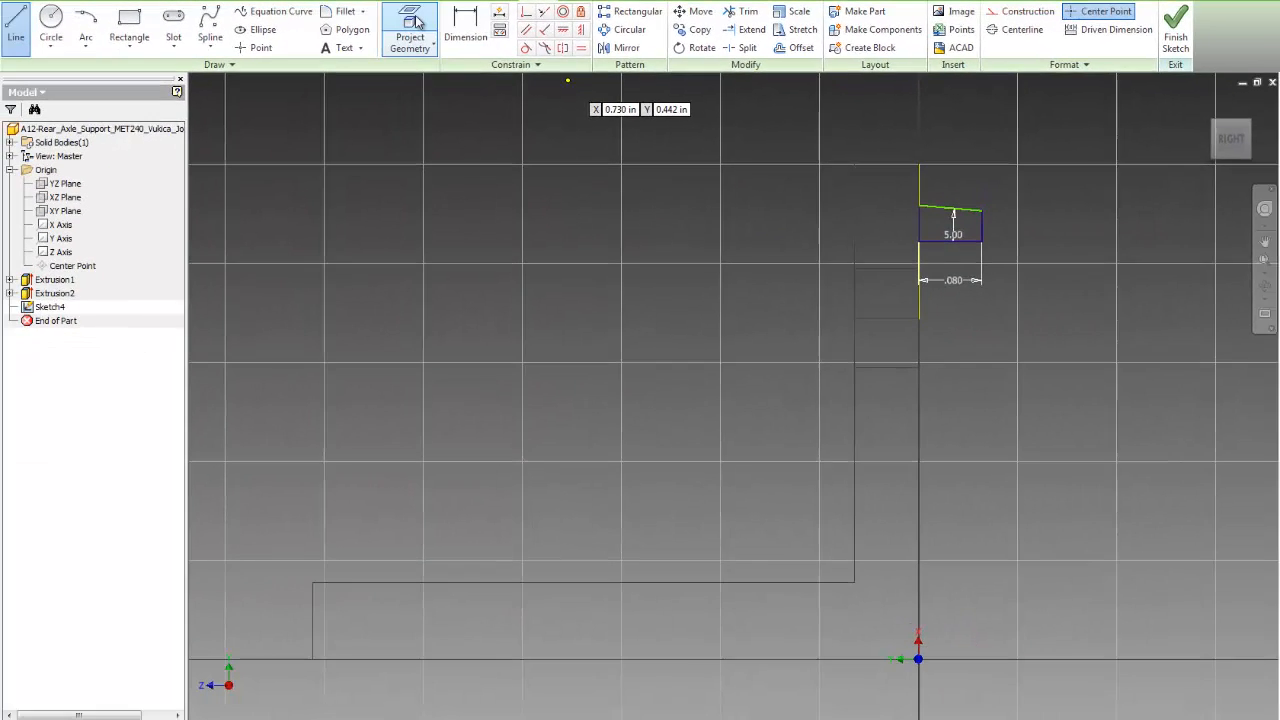
click(351, 75)
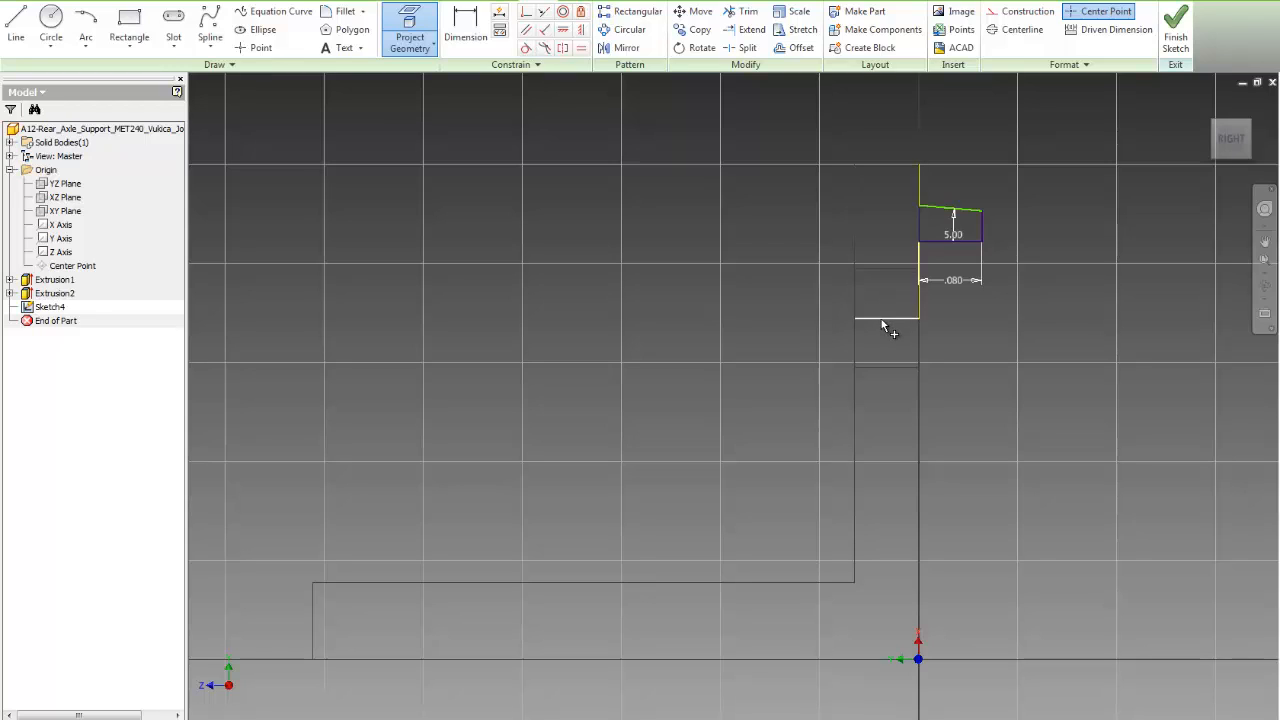
click(883, 320)
Mirror the tapered boss profile about the projected horizontal edge
click(625, 48)
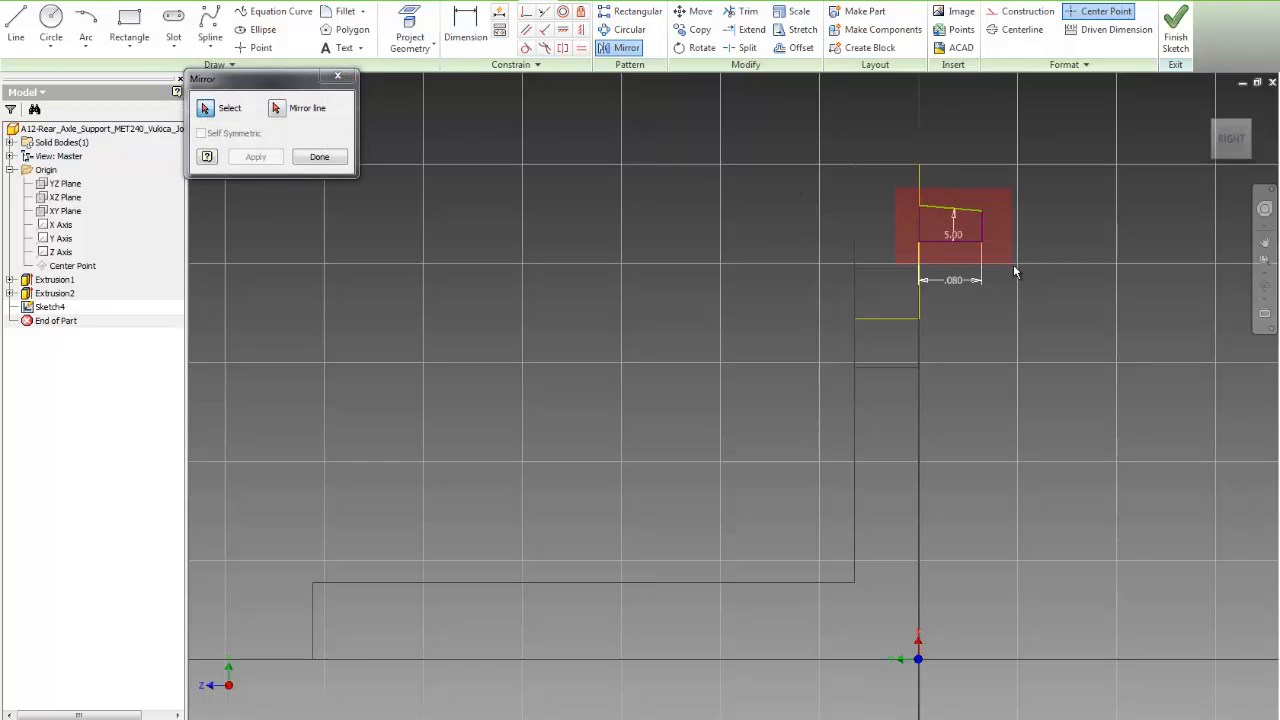
drag(1014, 272, 1015, 273)
click(278, 108)
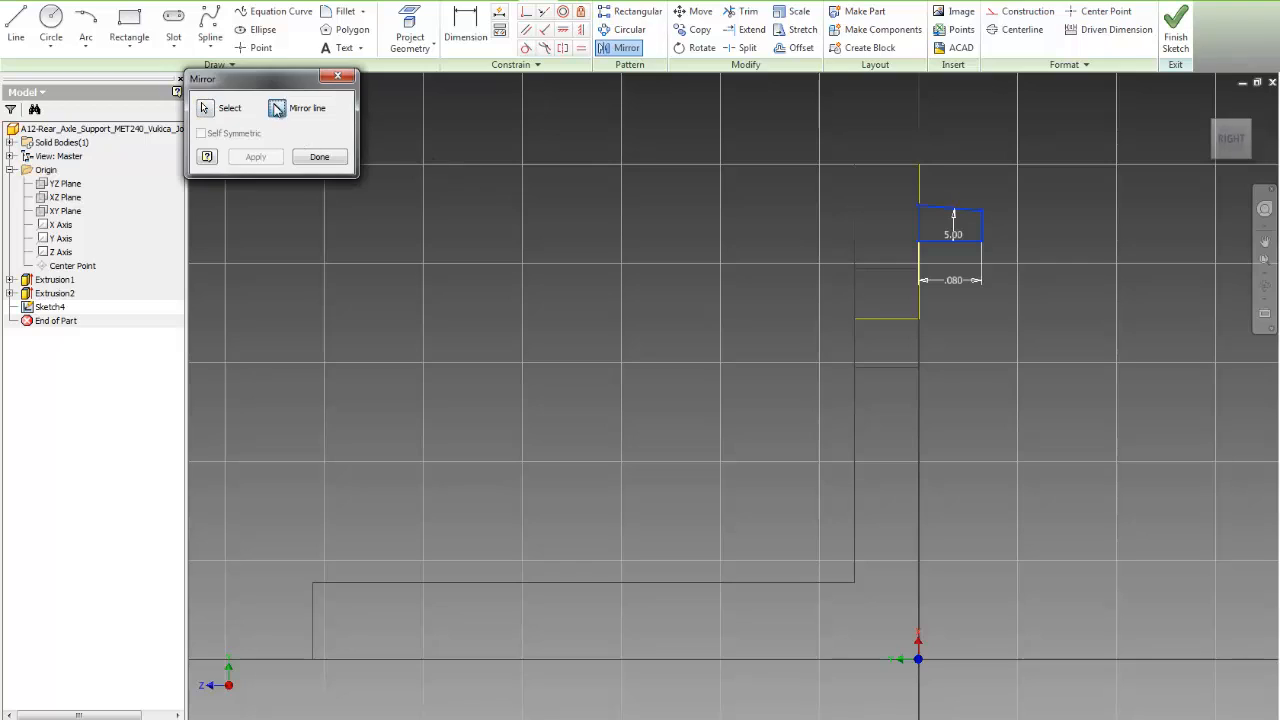
click(888, 318)
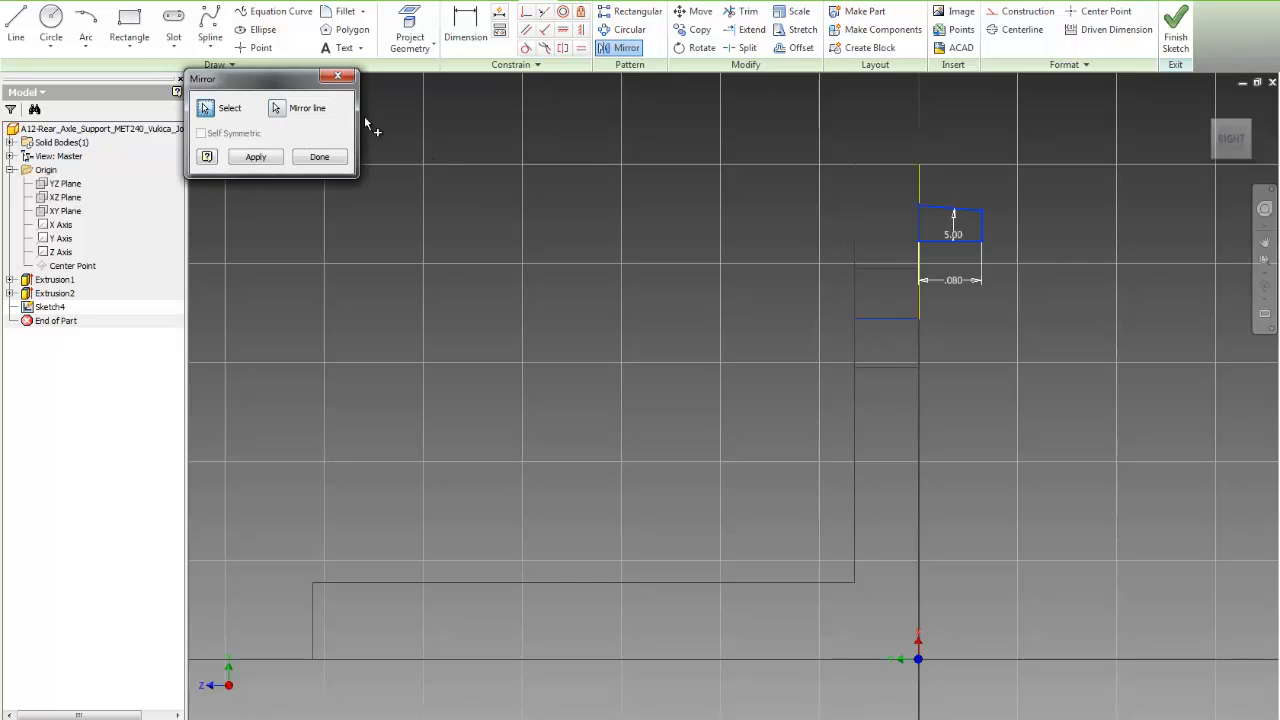
click(257, 158)
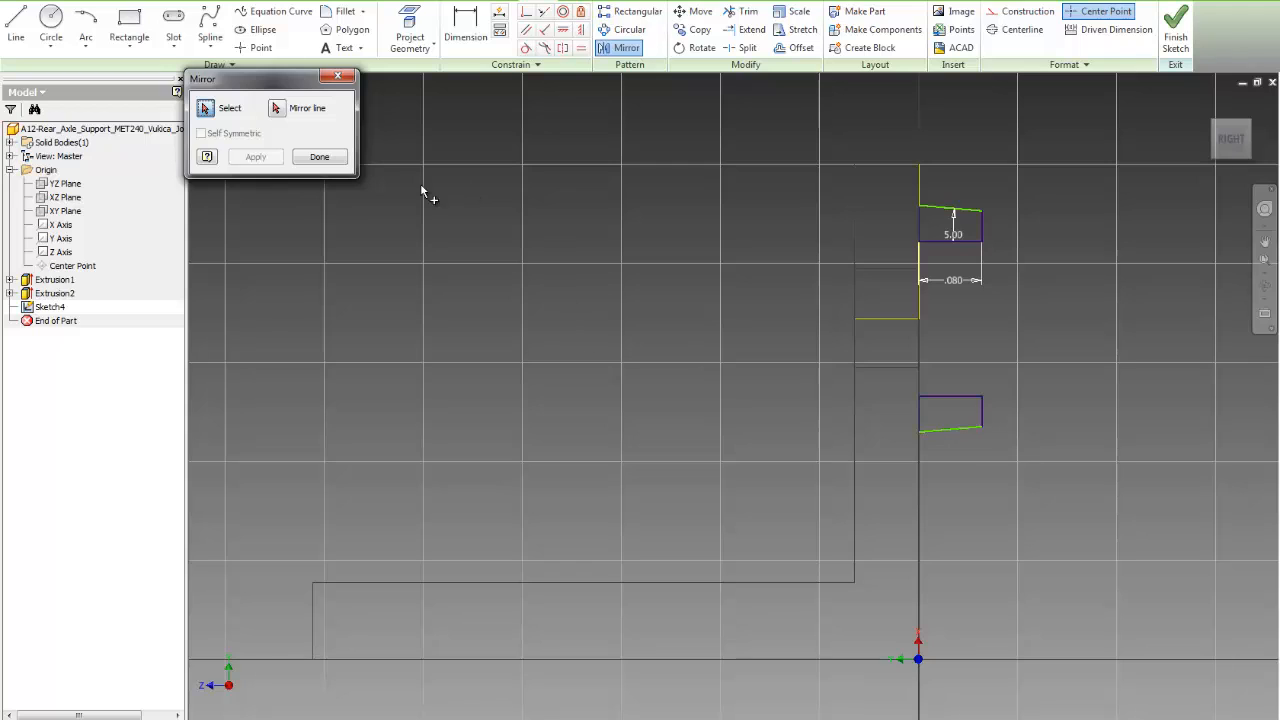
click(337, 77)
Convert the mirrored lower profile to construction lines and try to dimension it from the upper profile's outer base corner
drag(1058, 514, 885, 383)
click(1022, 11)
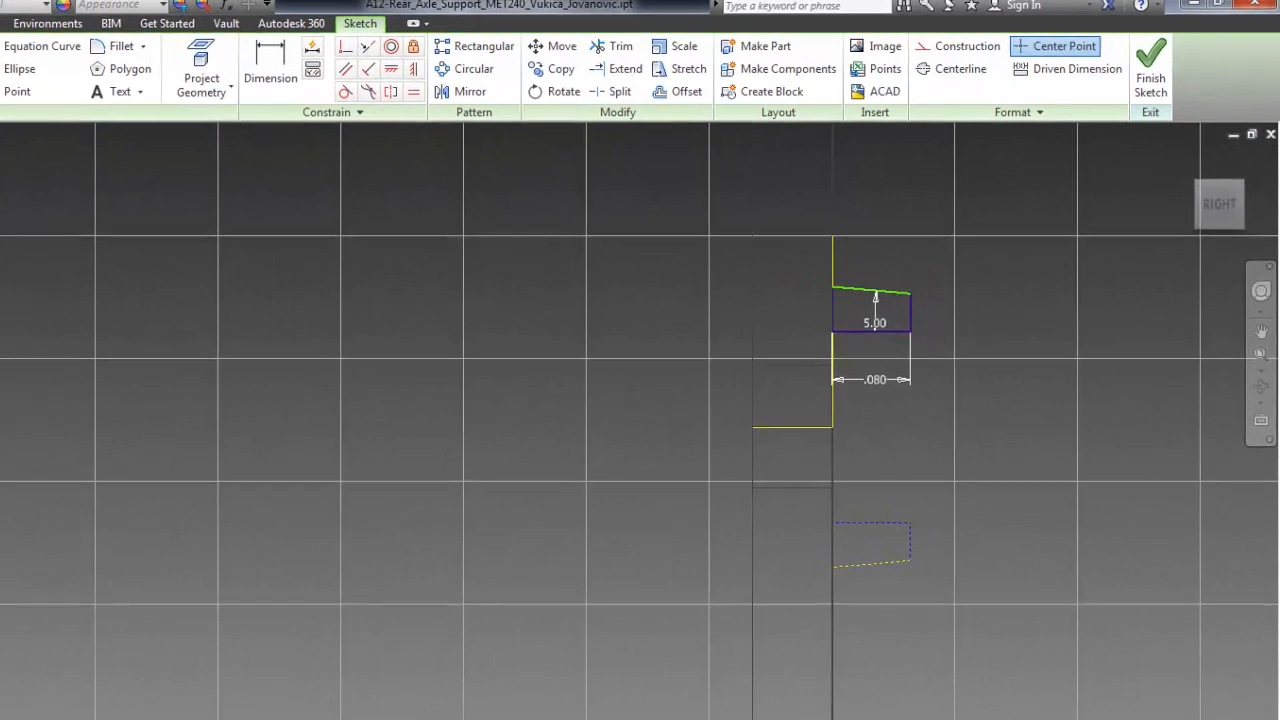
click(270, 65)
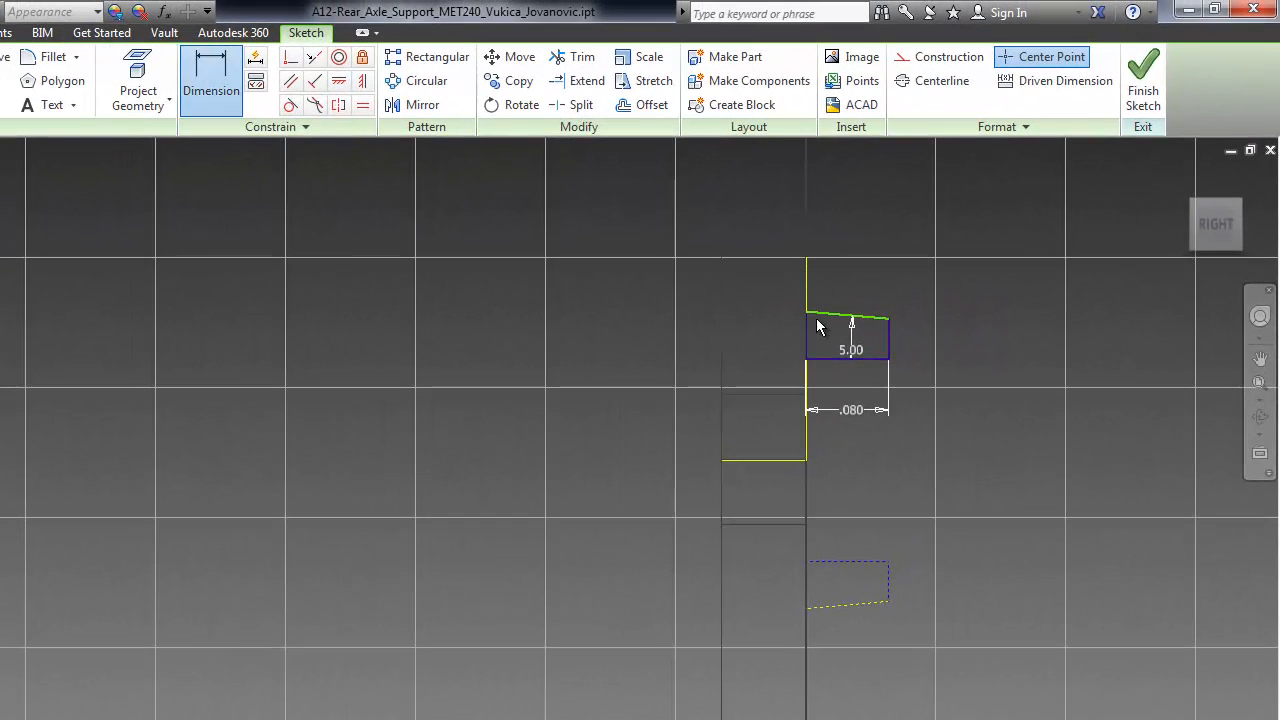
click(805, 311)
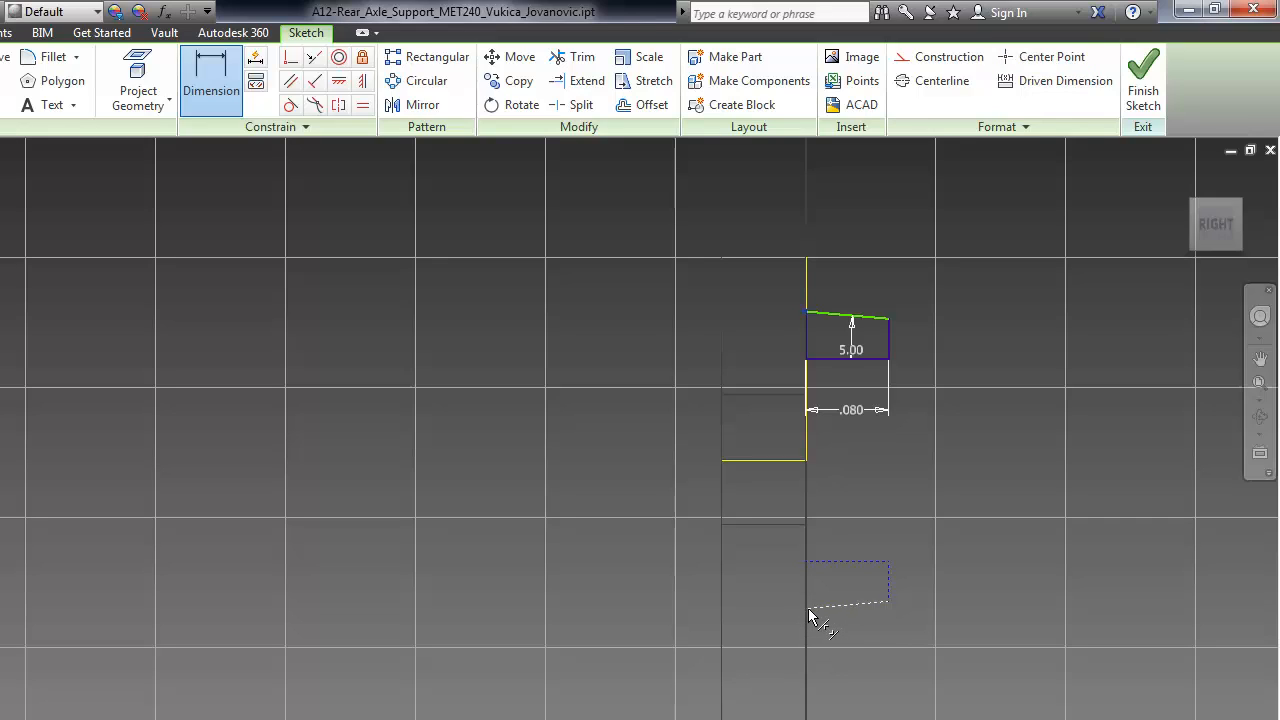
click(807, 607)
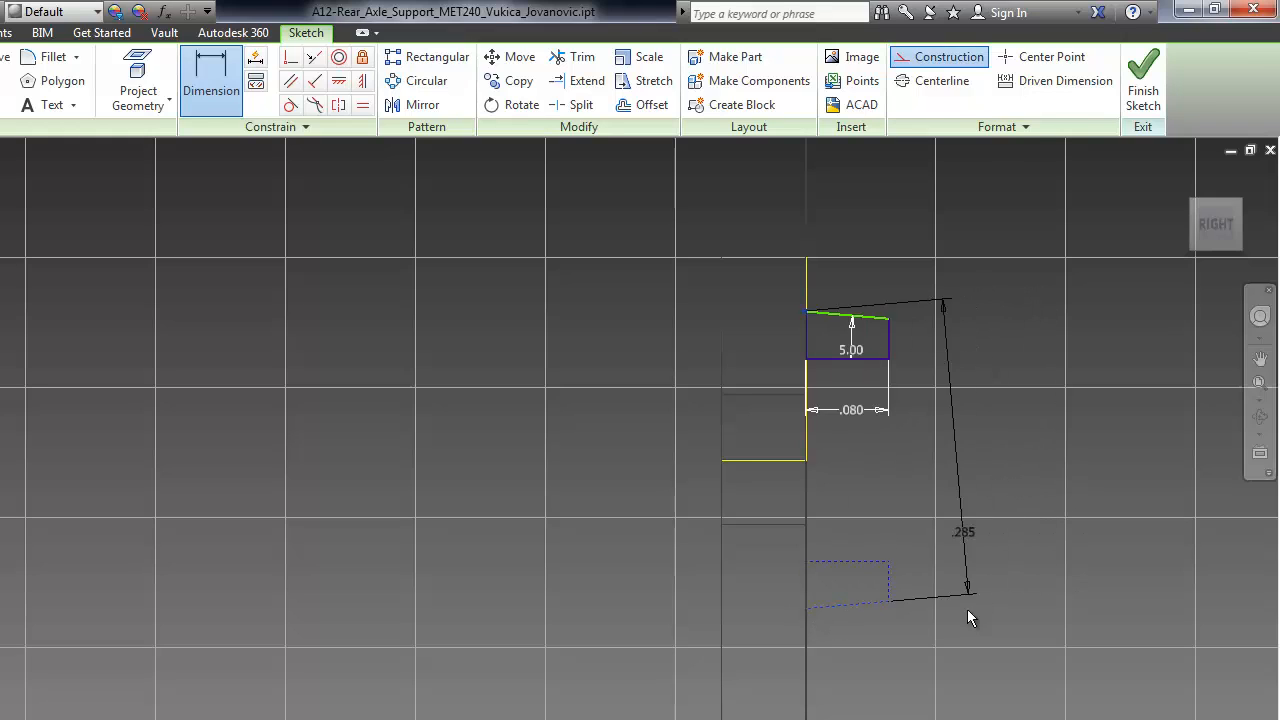
key(Escape)
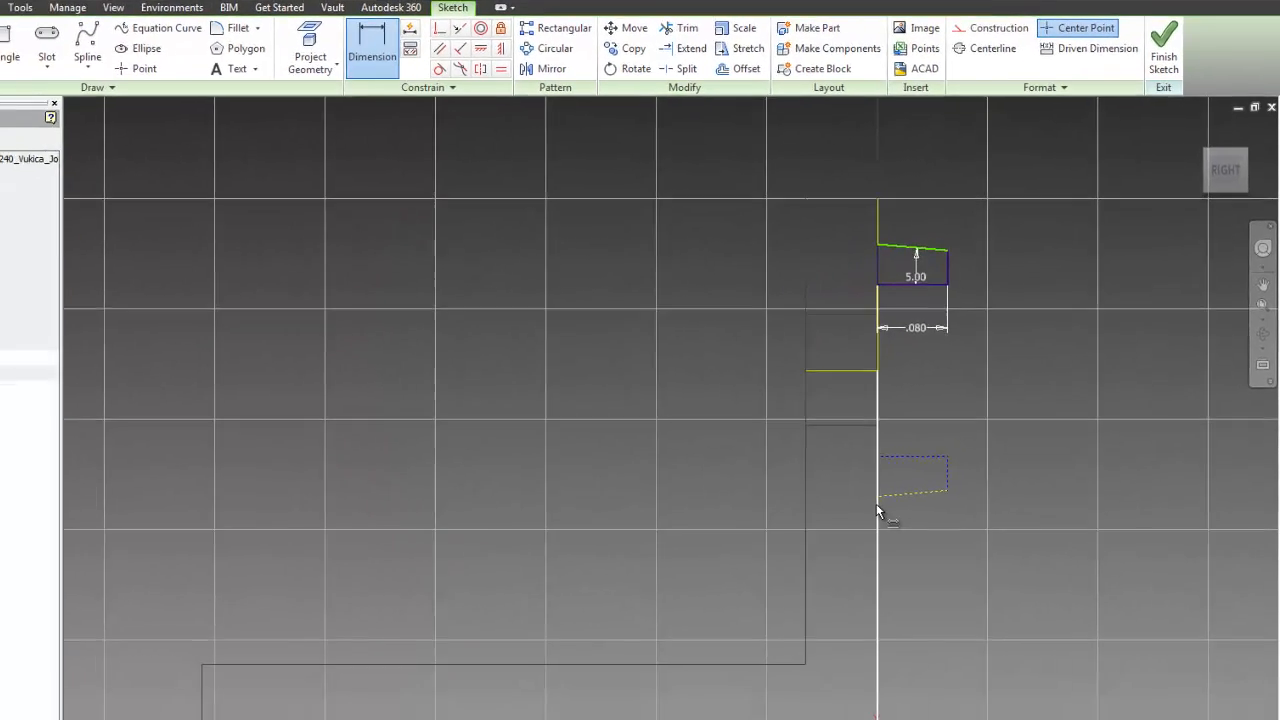
scroll(877, 512, down, 3)
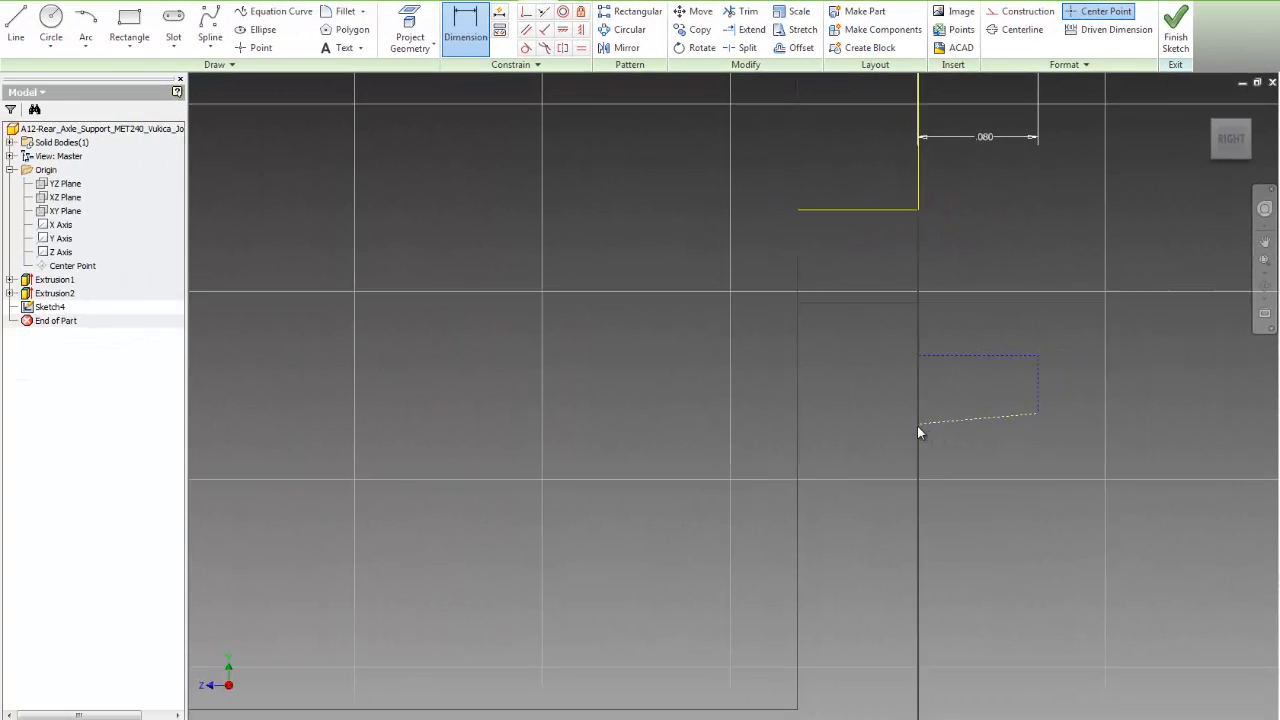
click(919, 424)
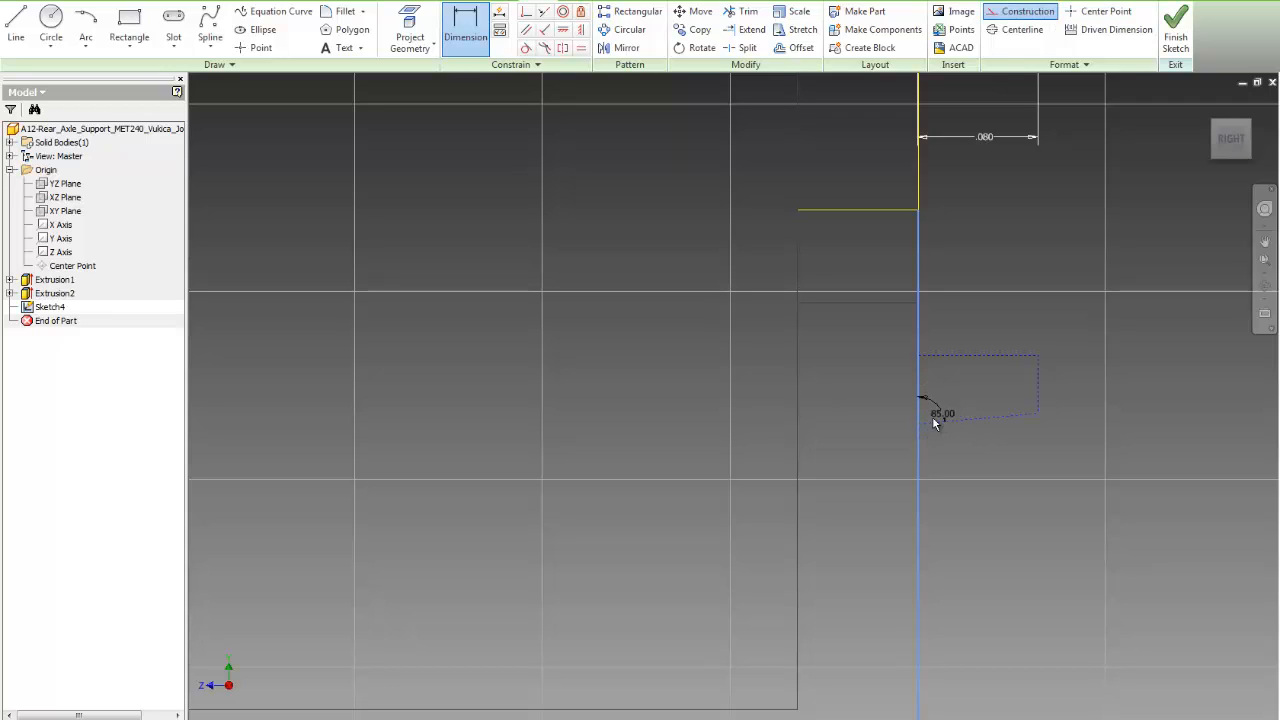
key(Escape)
key(Escape)
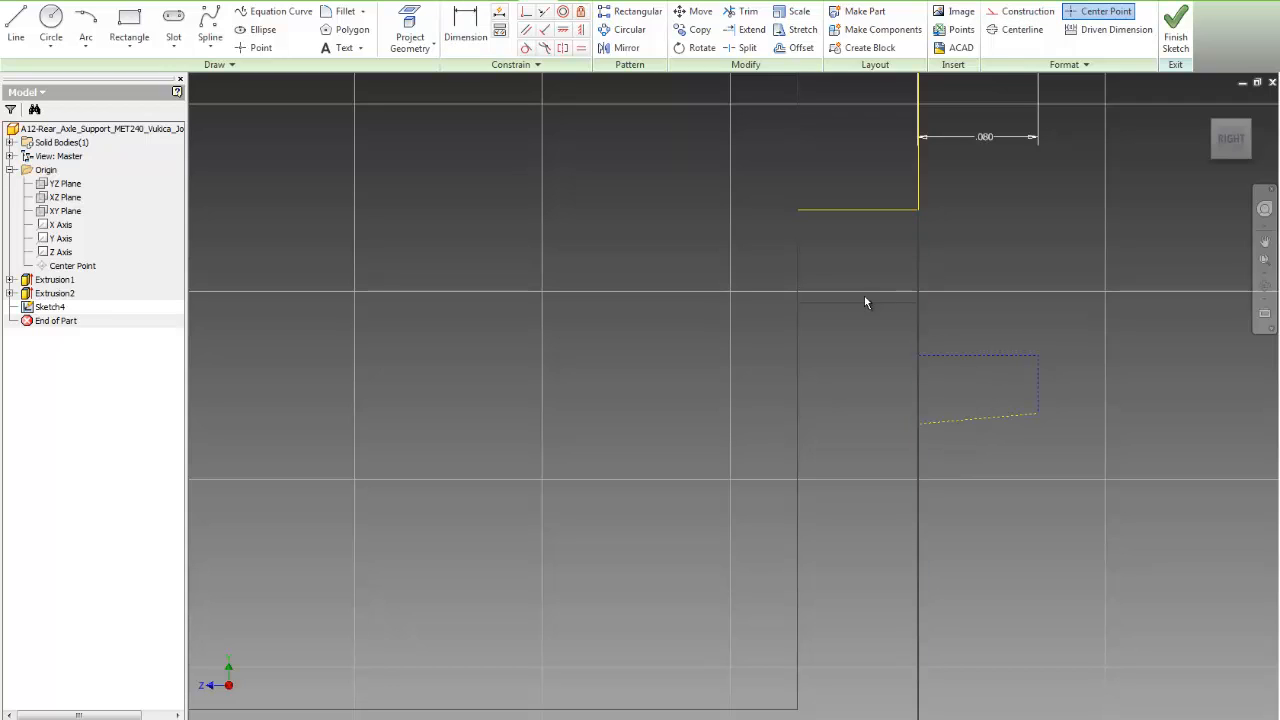
Convert the mirrored lower profile back to normal sketch lines
drag(789, 309, 1089, 480)
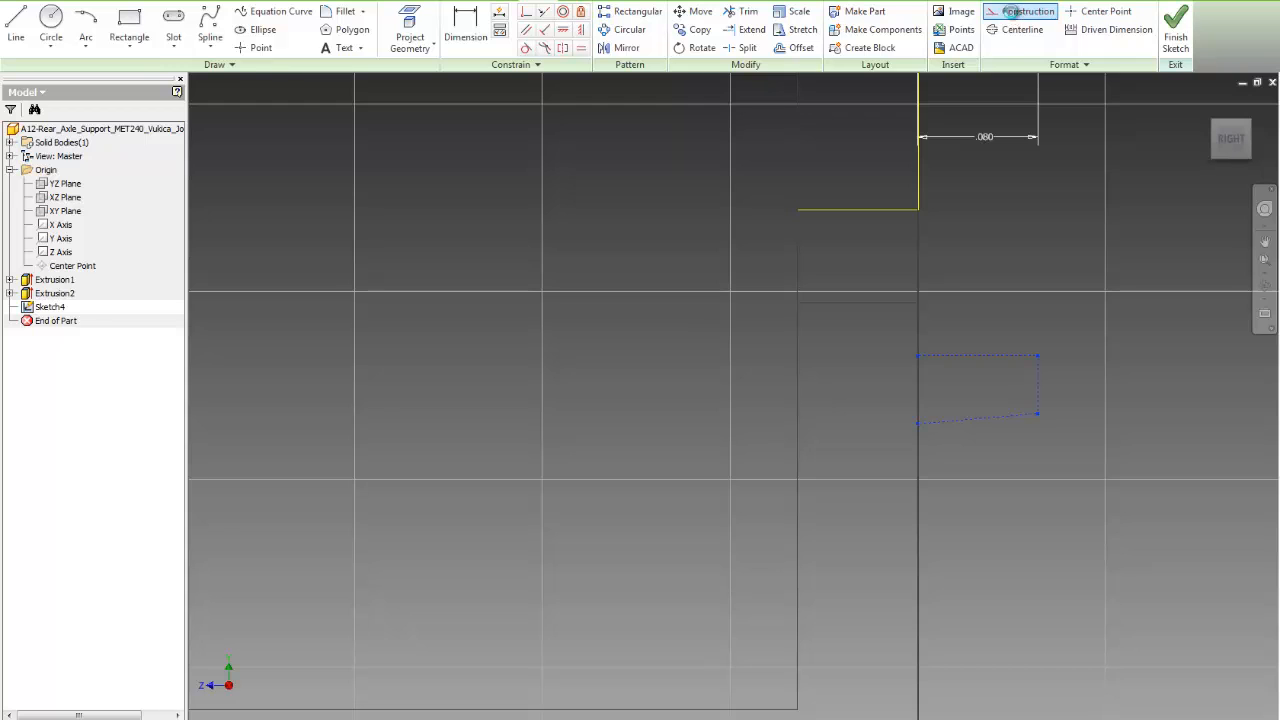
click(1020, 11)
scroll(1063, 296, up, 3)
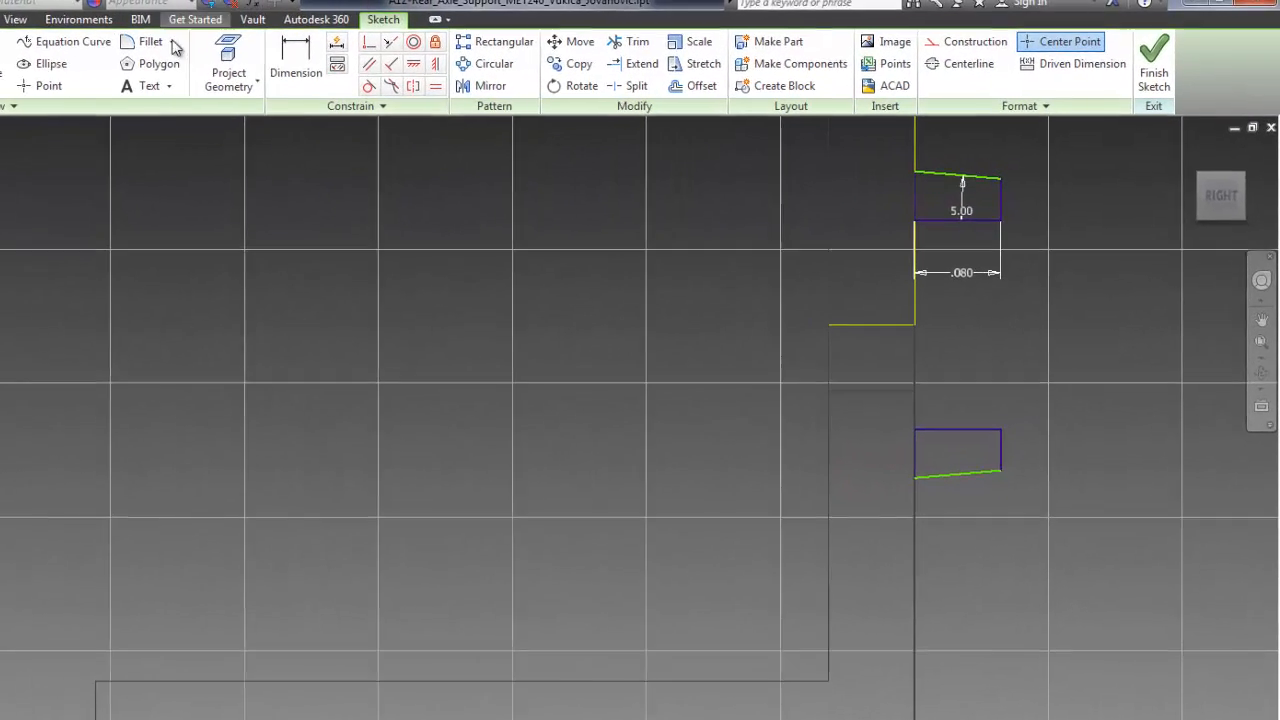
Try to dimension the distance between the outer base corners of the upper and mirrored profiles
key(d)
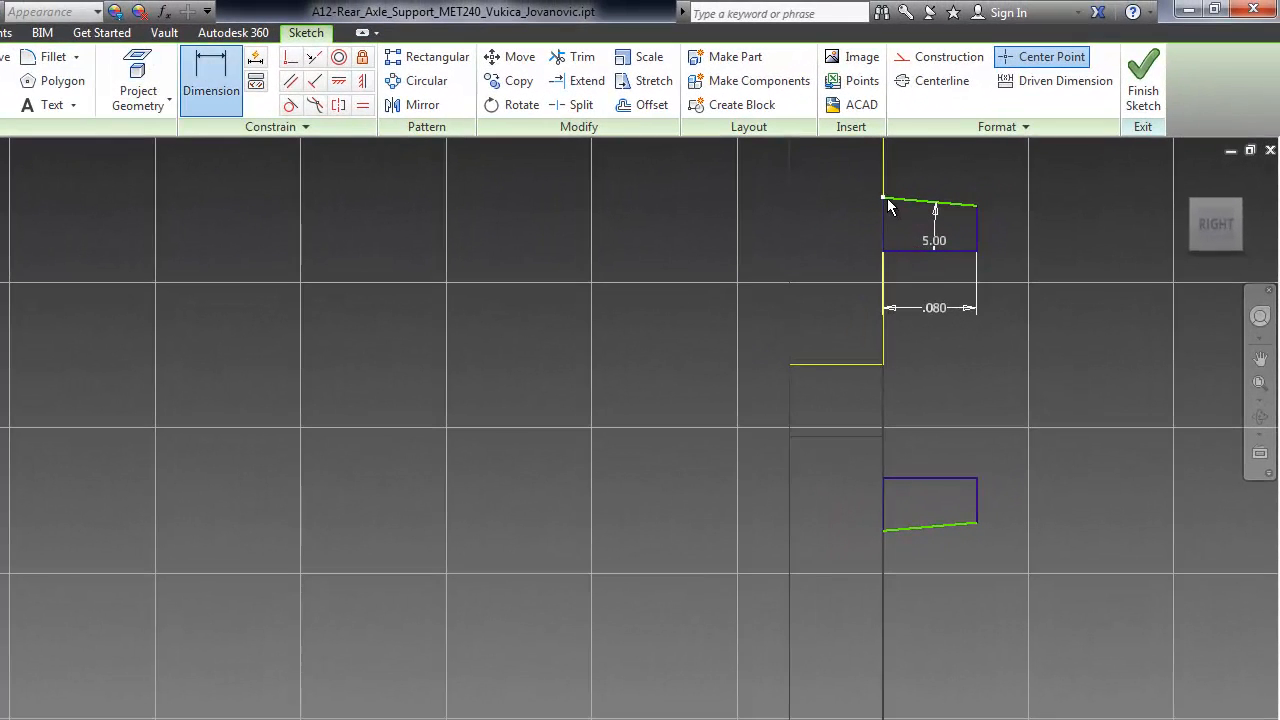
click(883, 530)
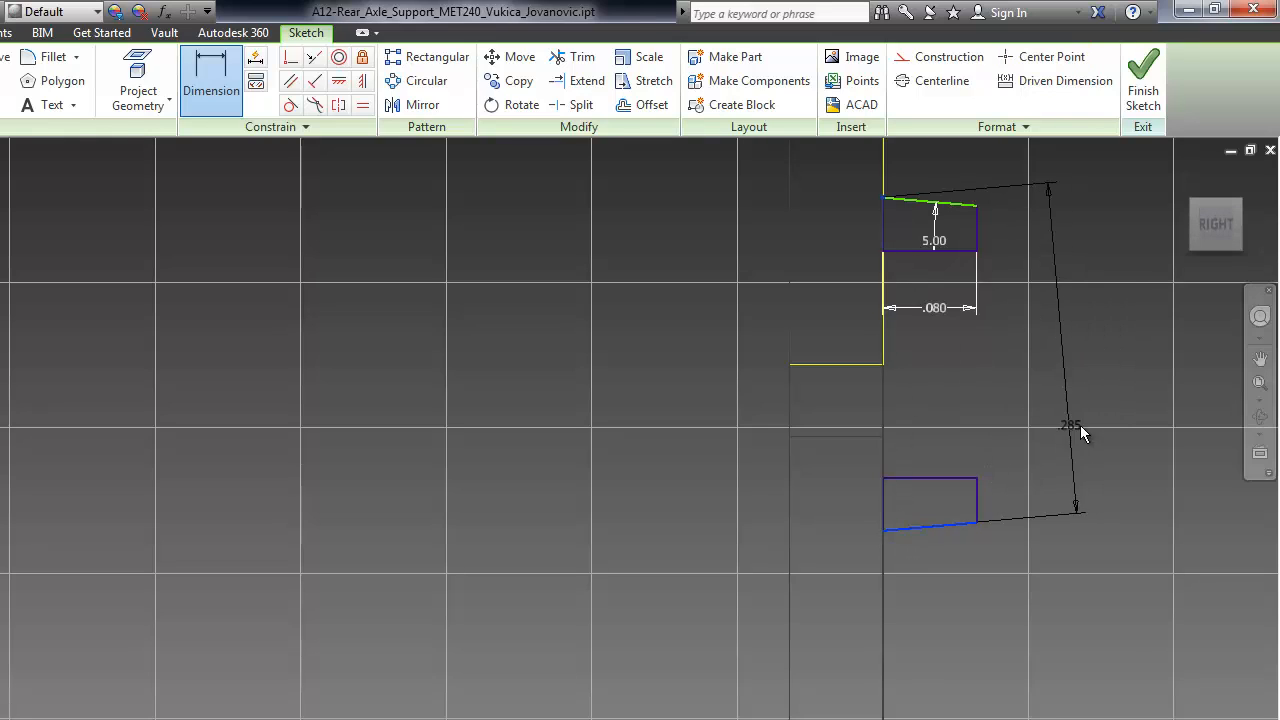
right_click(1060, 396)
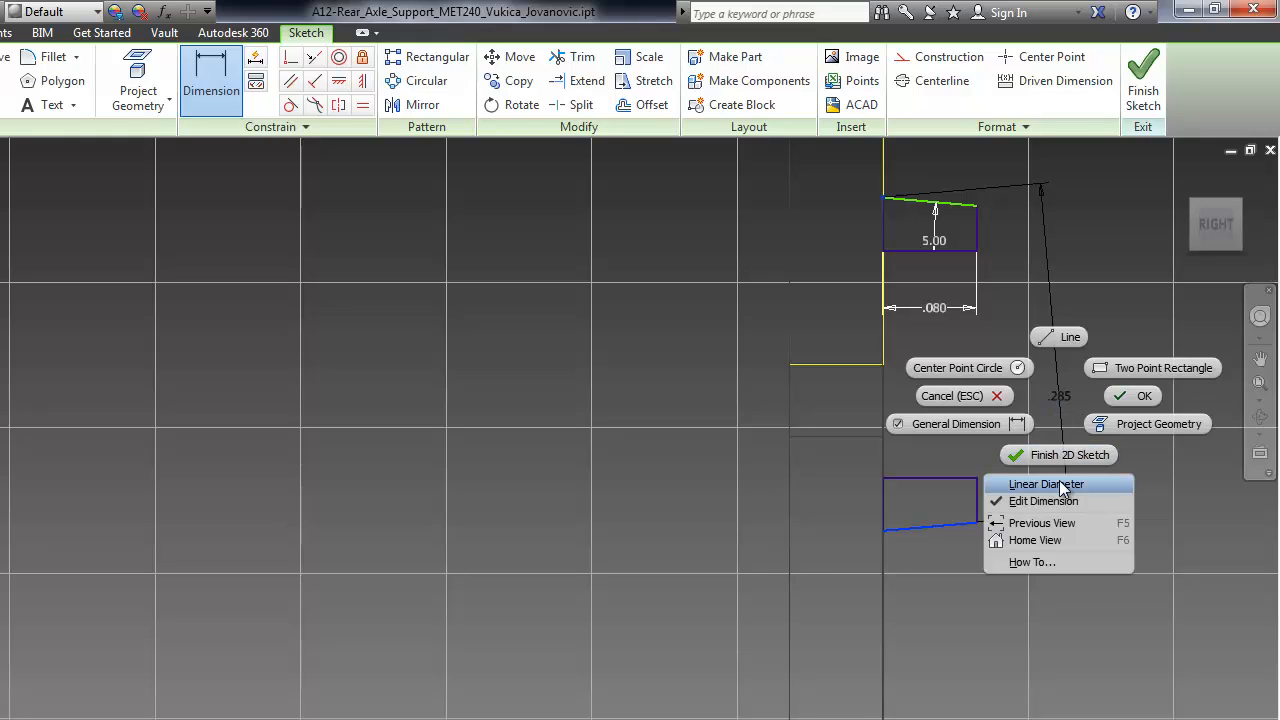
click(1004, 419)
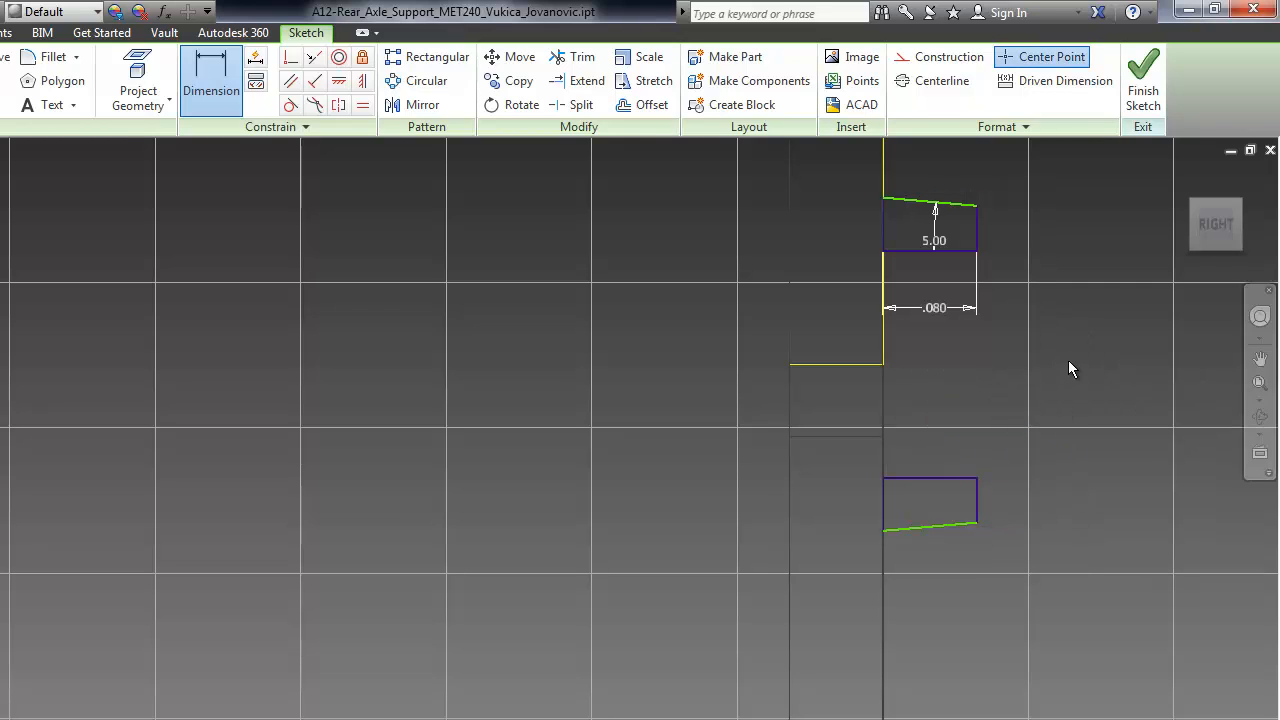
click(250, 127)
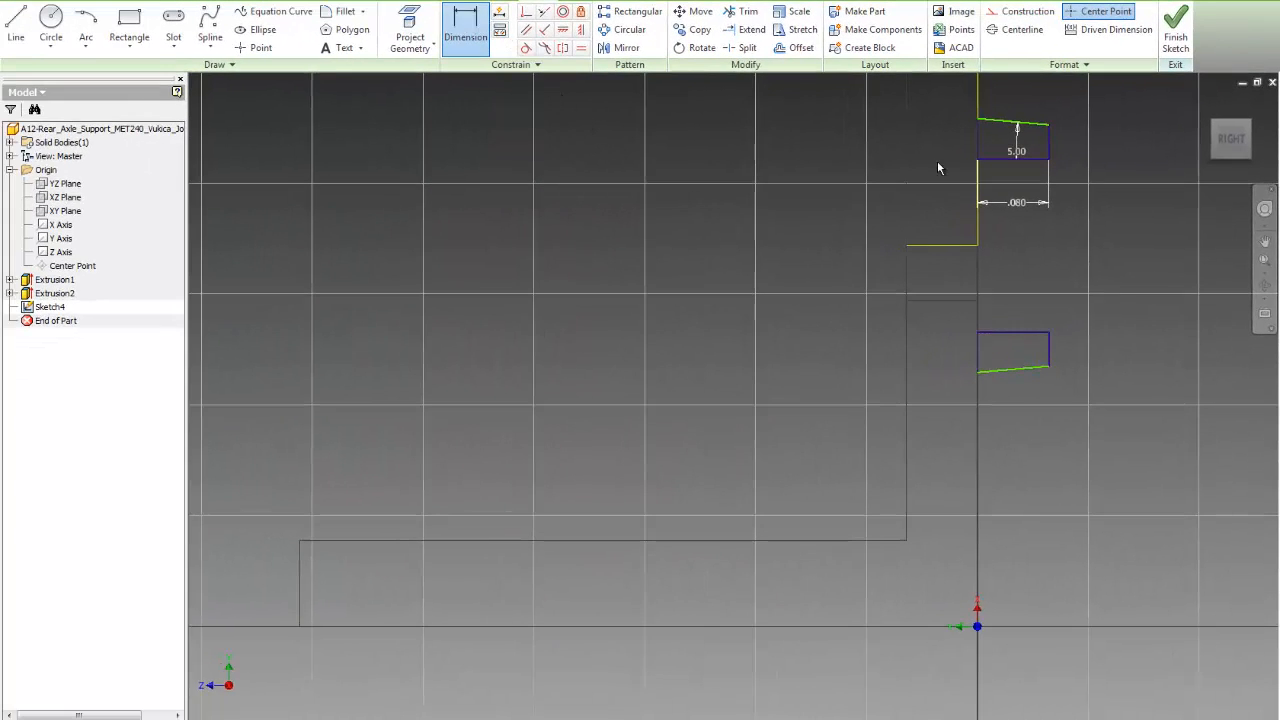
key(Escape)
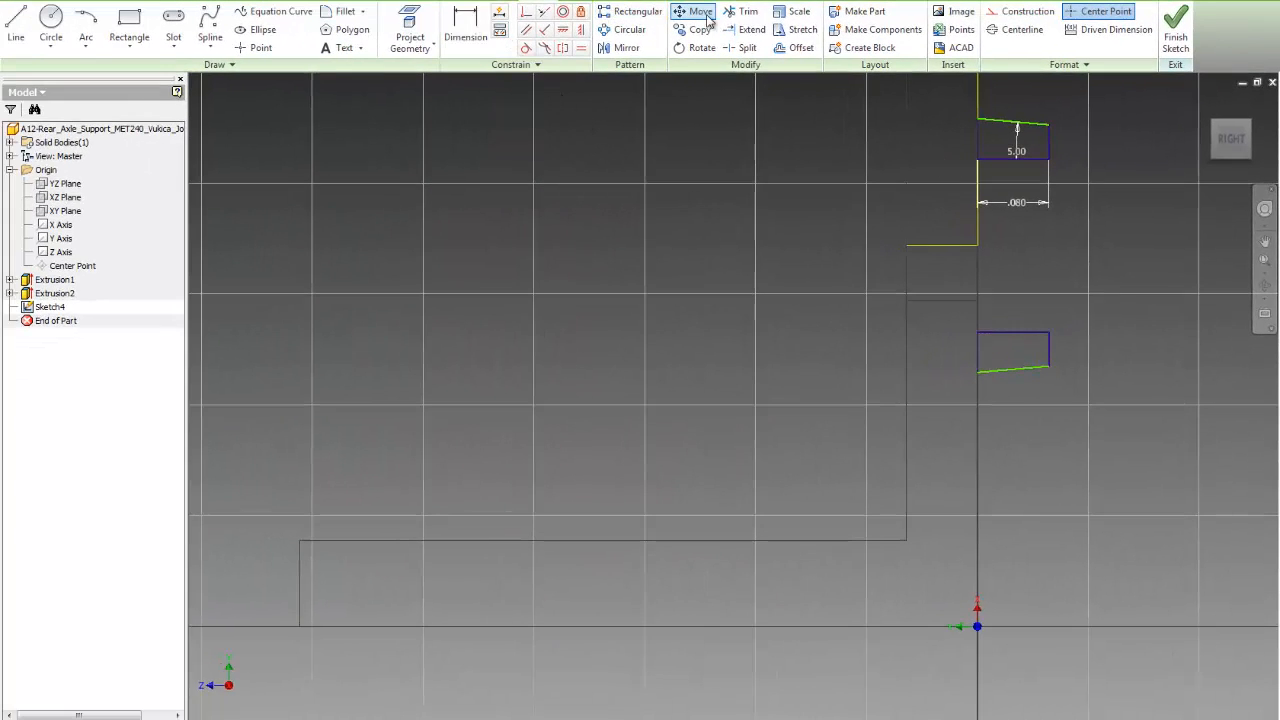
Project the upright's vertical edge below the hole, on the boss side, into the sketch
click(413, 30)
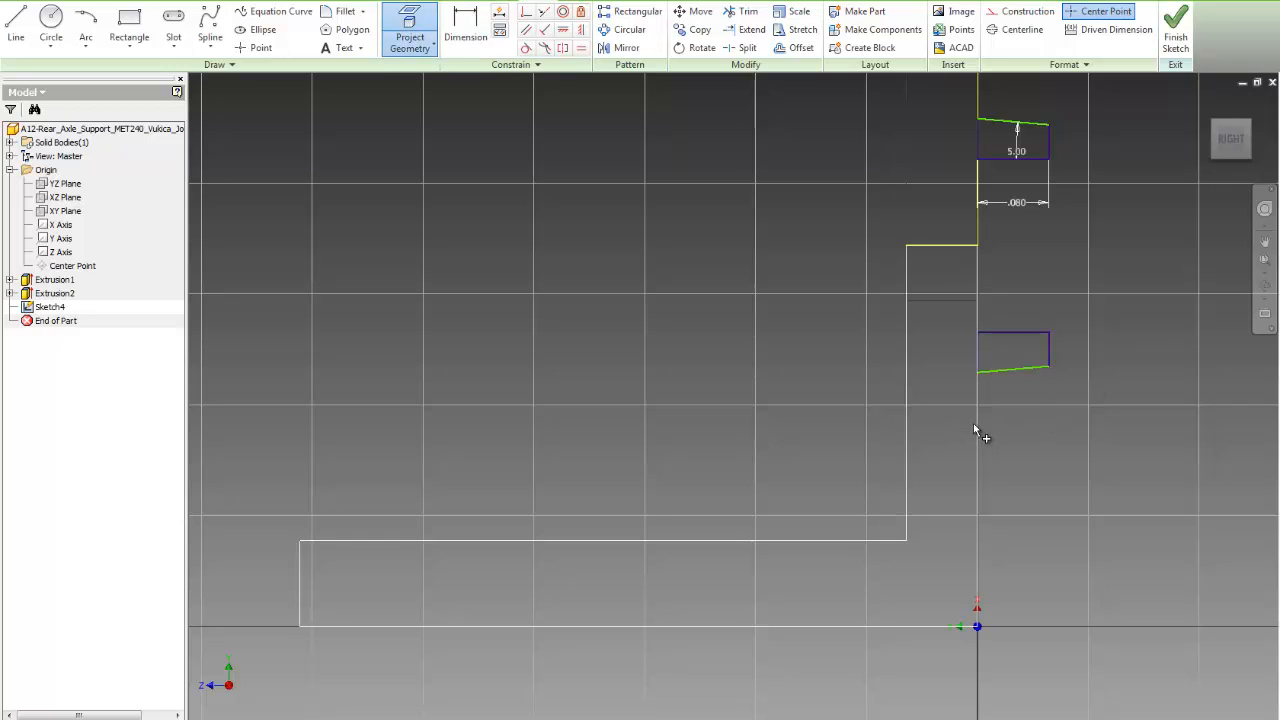
click(987, 423)
key(Escape)
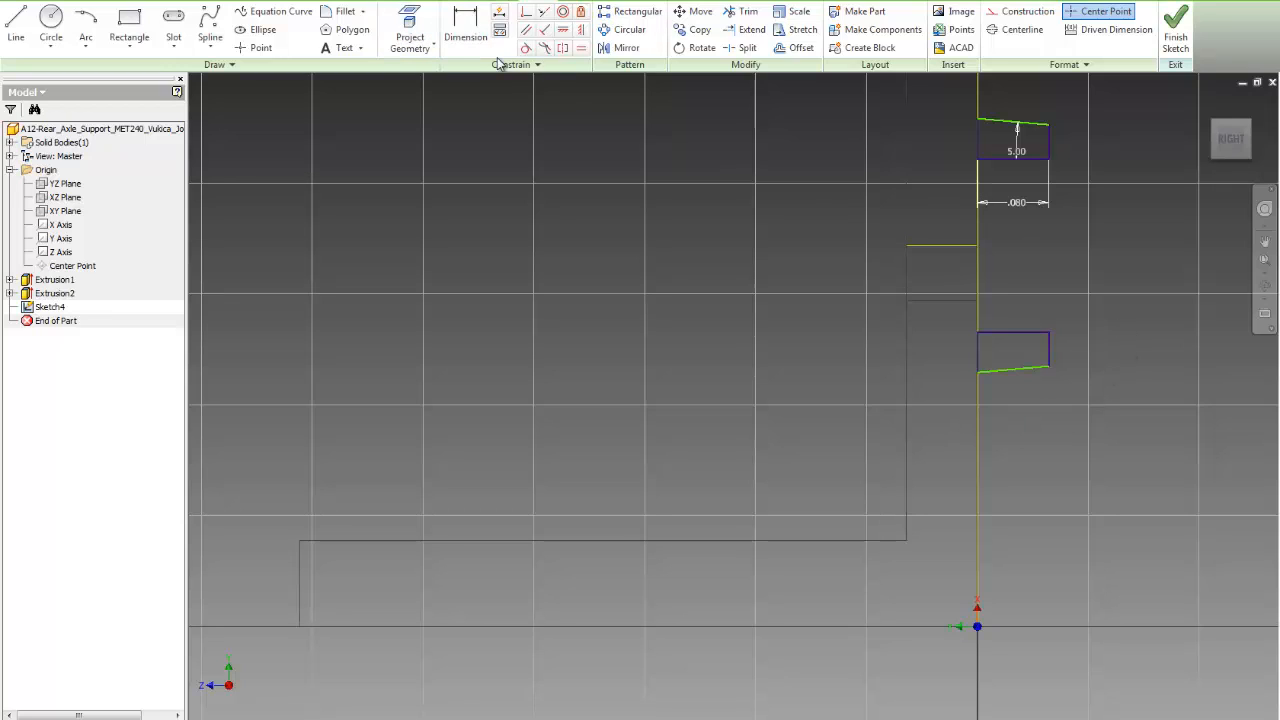
click(470, 17)
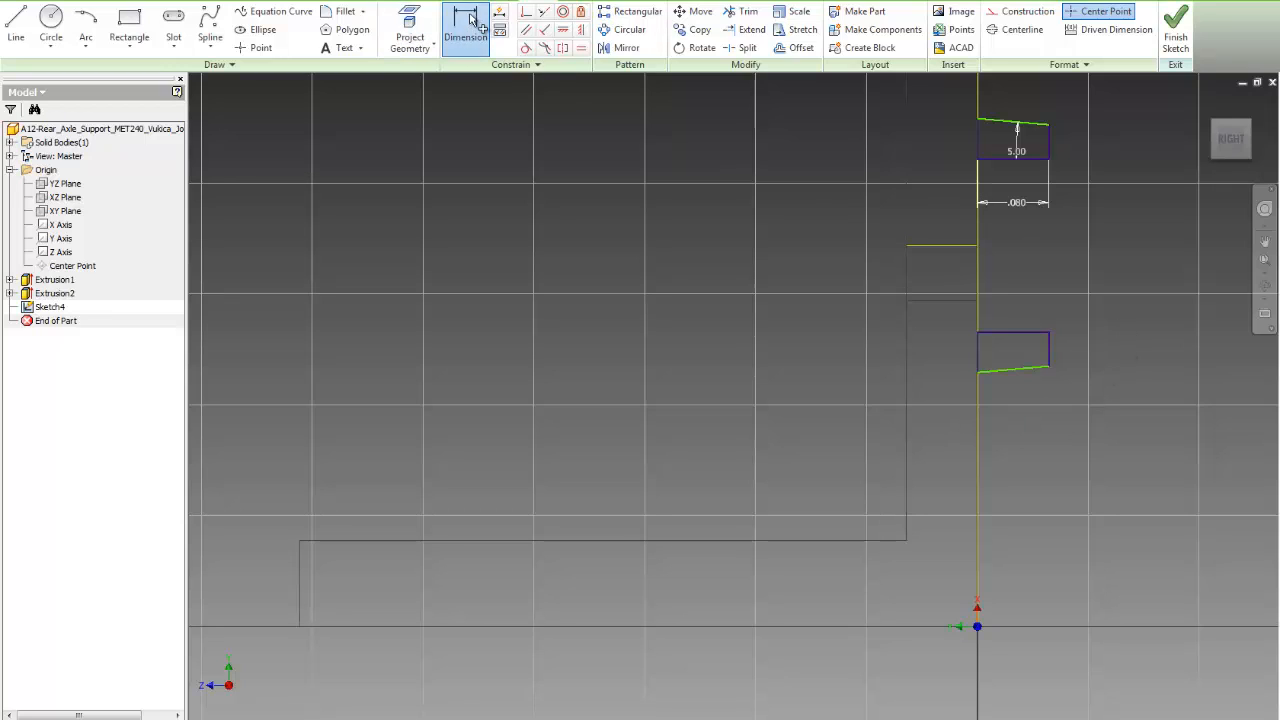
click(980, 373)
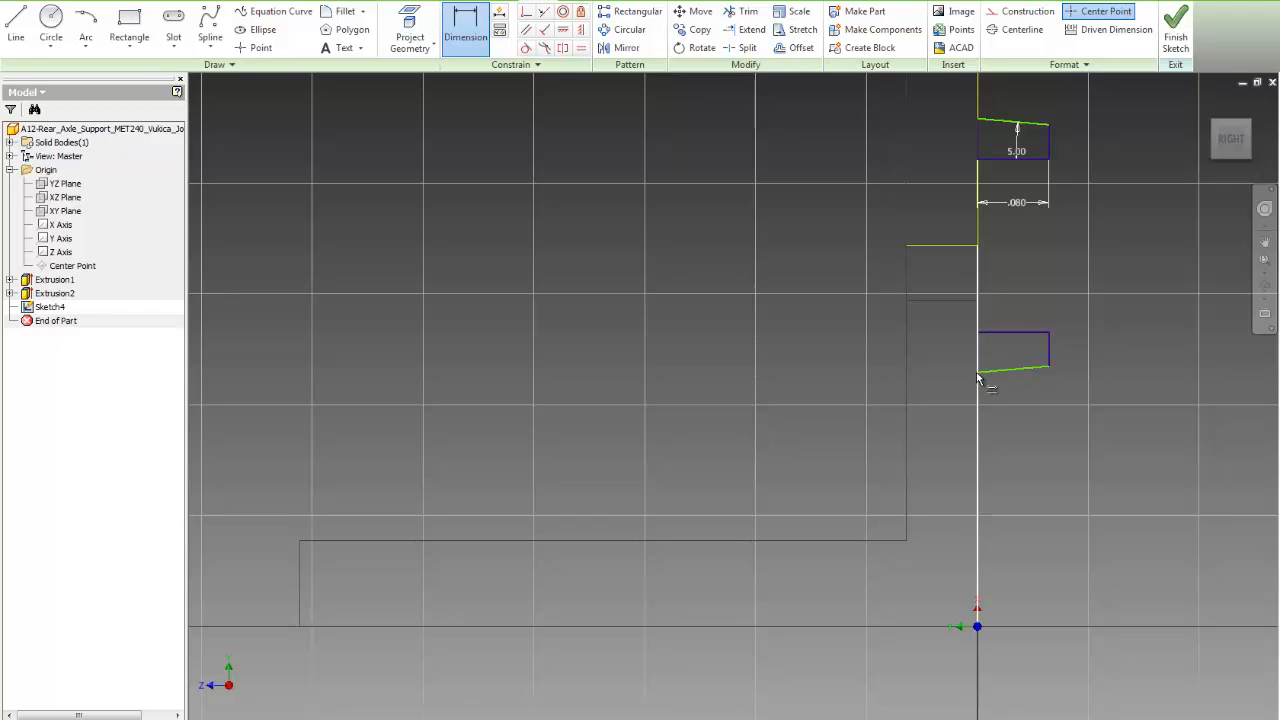
key(Escape)
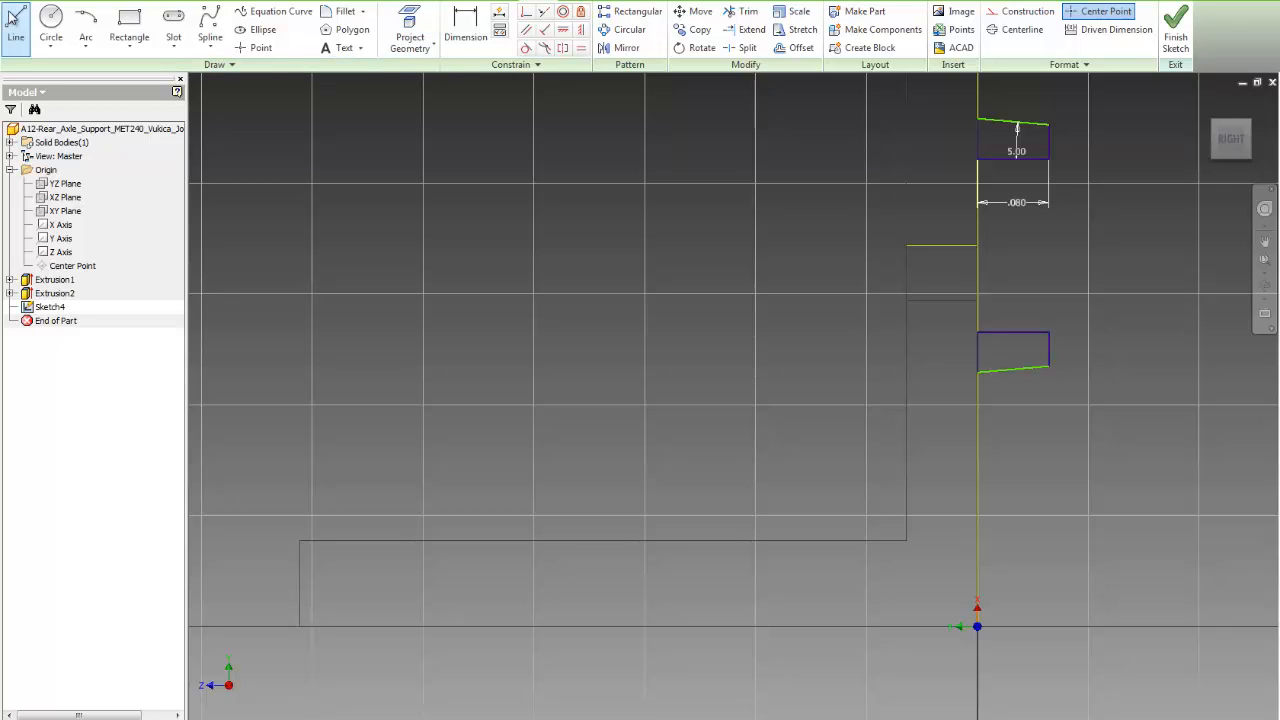
Draw a horizontal line about 0.185 in long outward from the mirrored profile's outer base corner
click(10, 22)
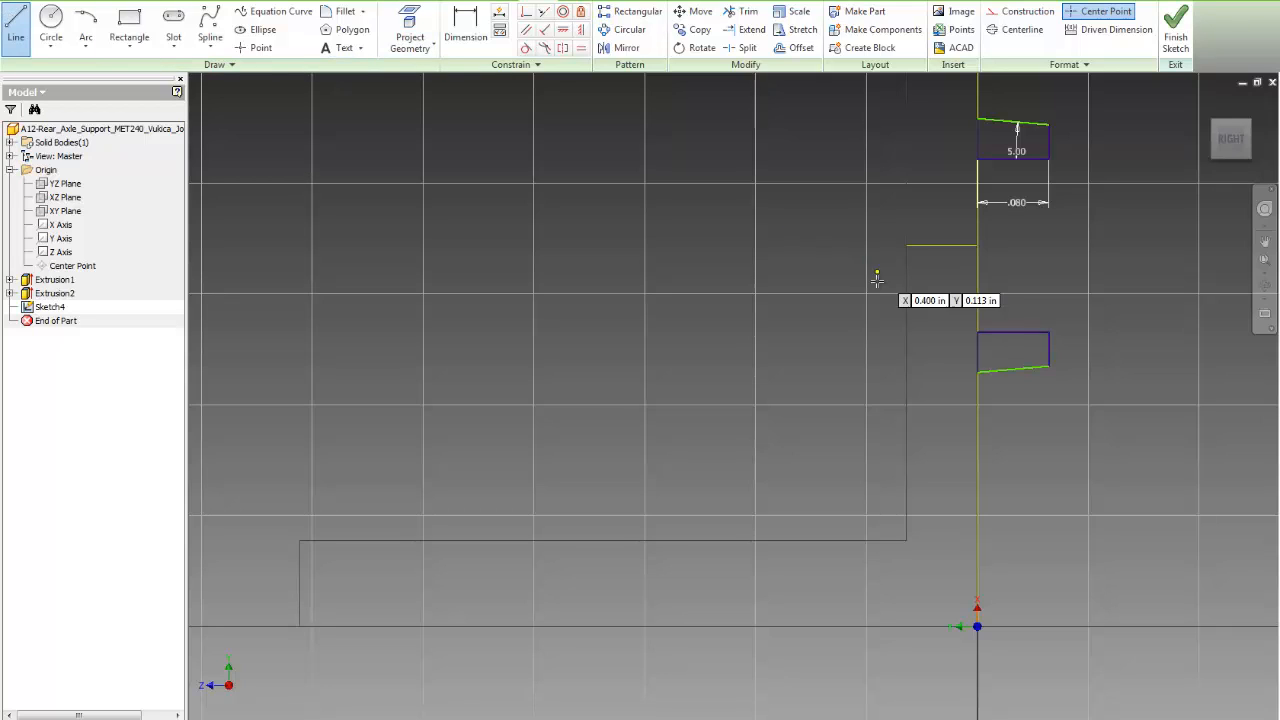
click(978, 373)
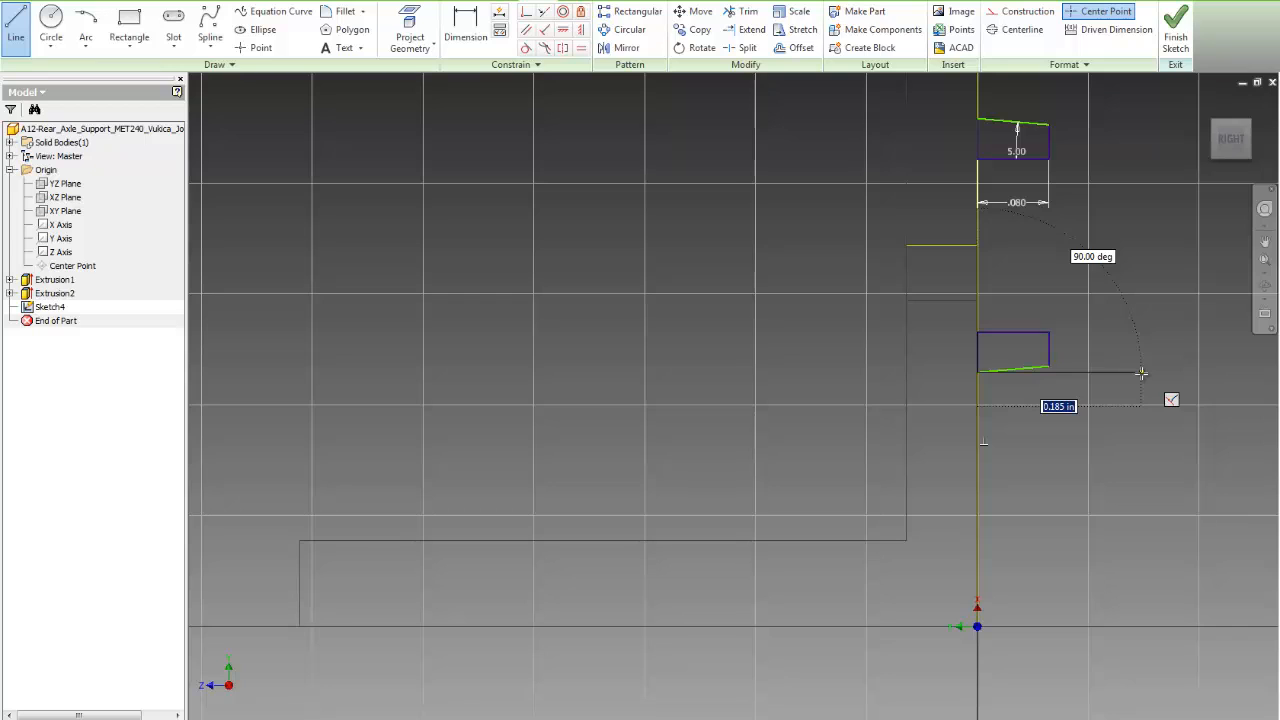
click(1141, 373)
key(Escape)
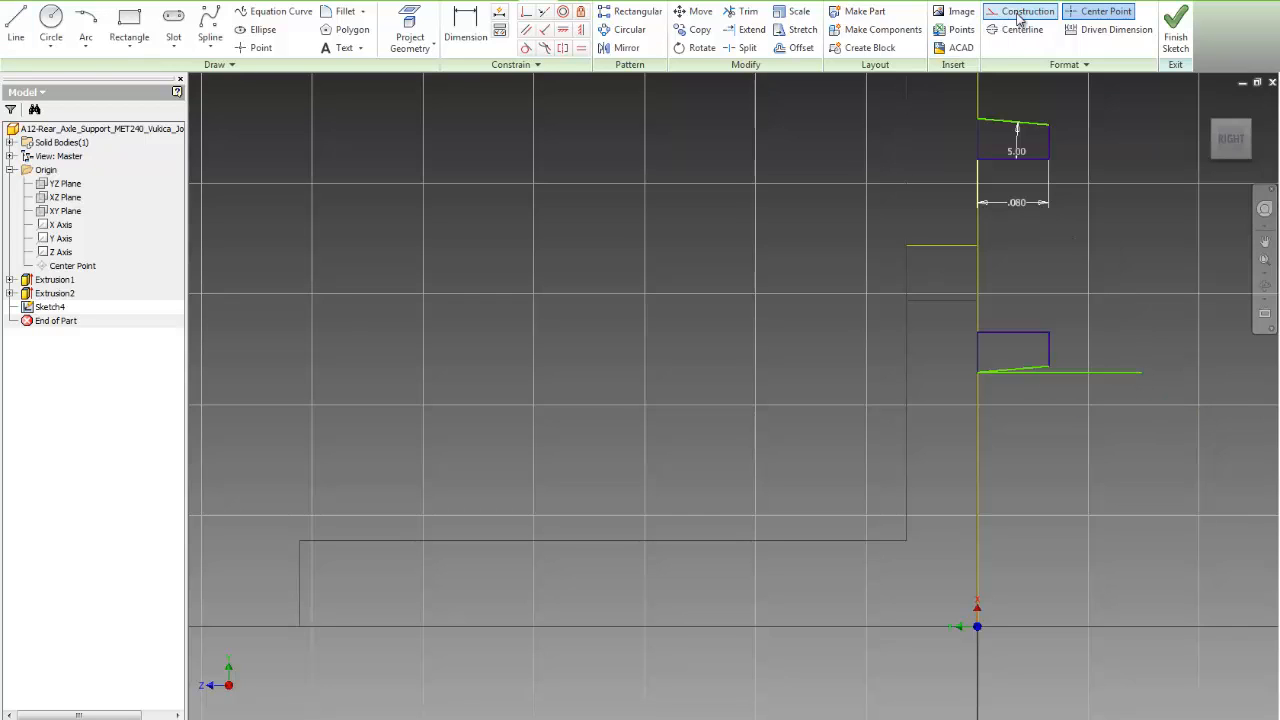
Convert the mirrored lower profile and its horizontal helper line to construction geometry
click(1019, 13)
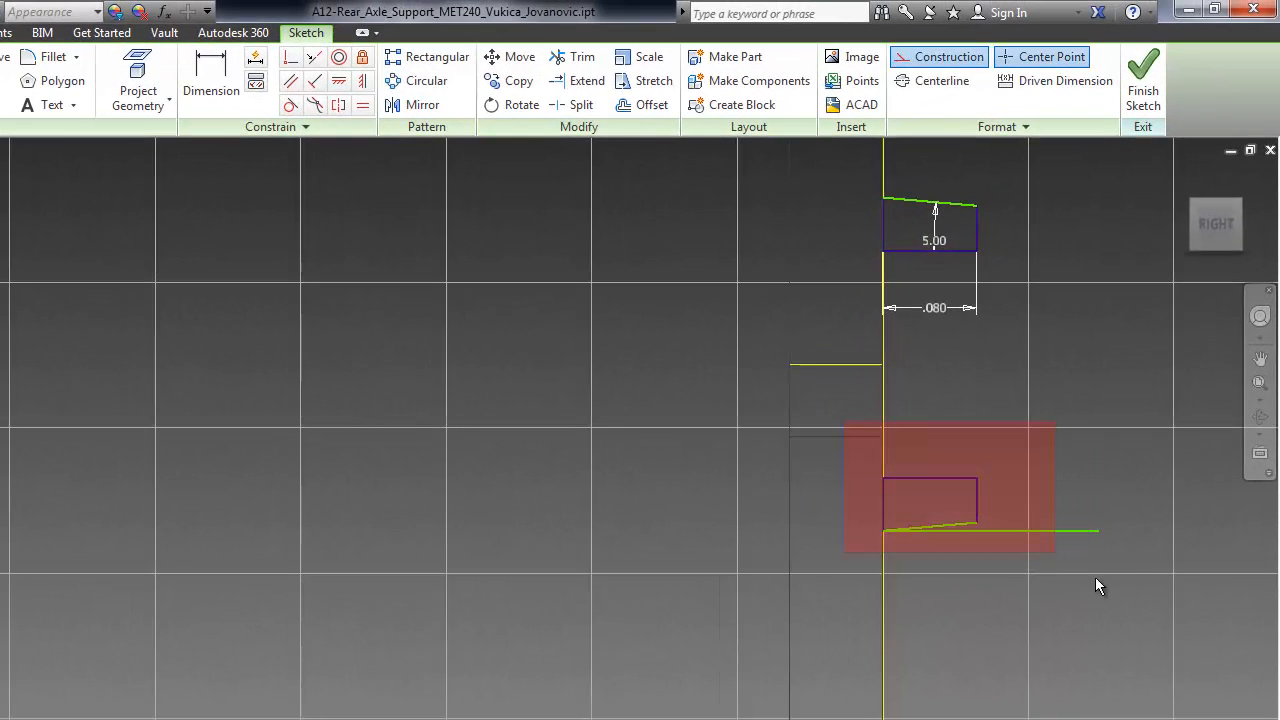
drag(1096, 578, 1140, 594)
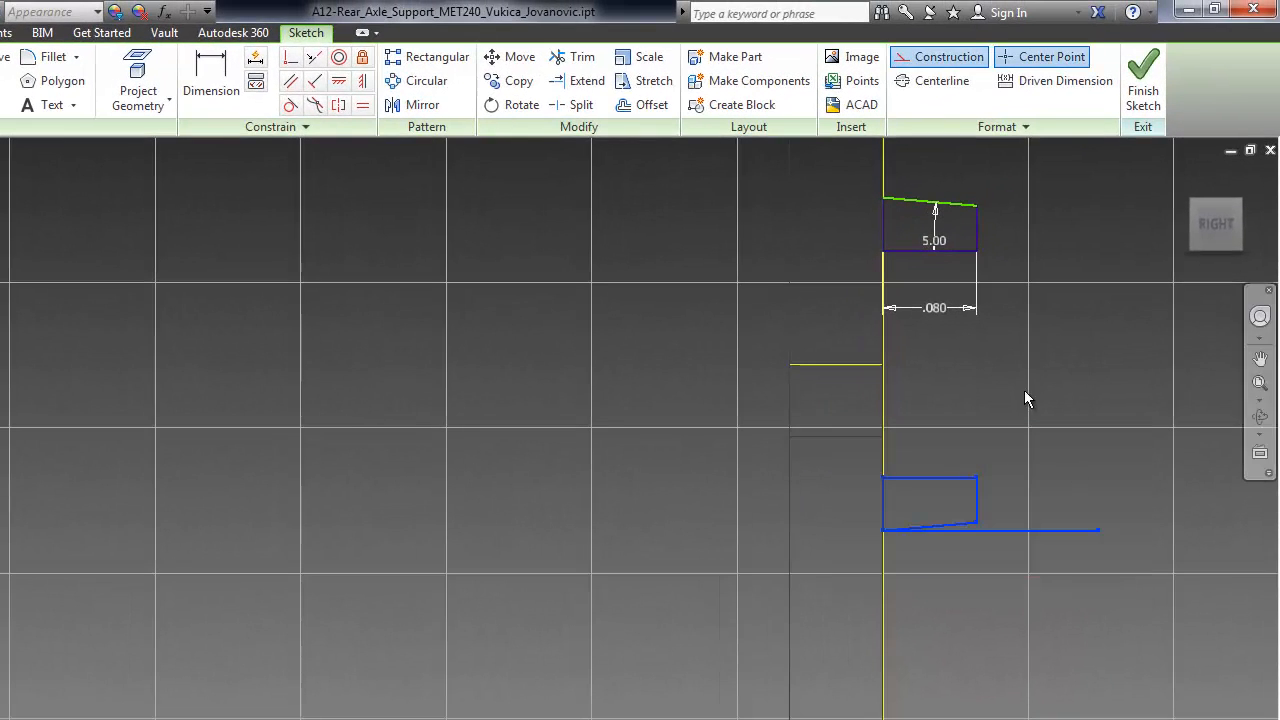
click(940, 62)
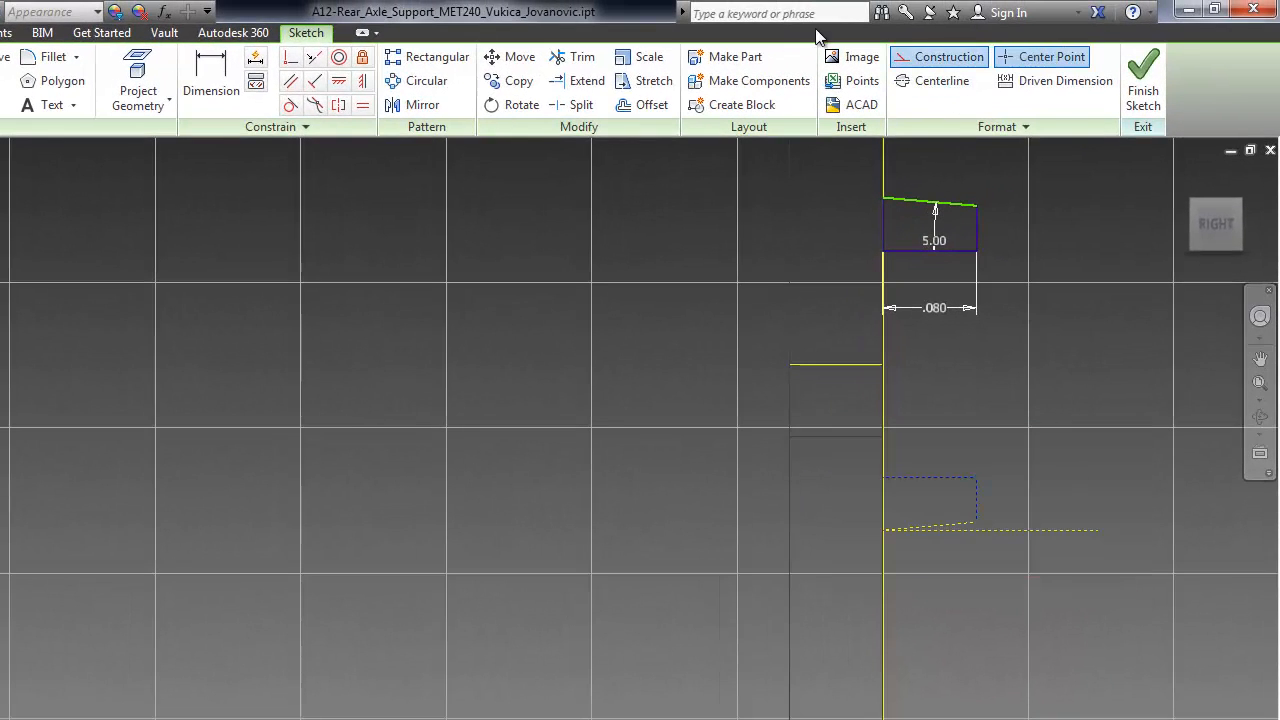
Dimension the vertical distance from the upper profile's outer base corner to the construction helper line as .308 in
click(211, 78)
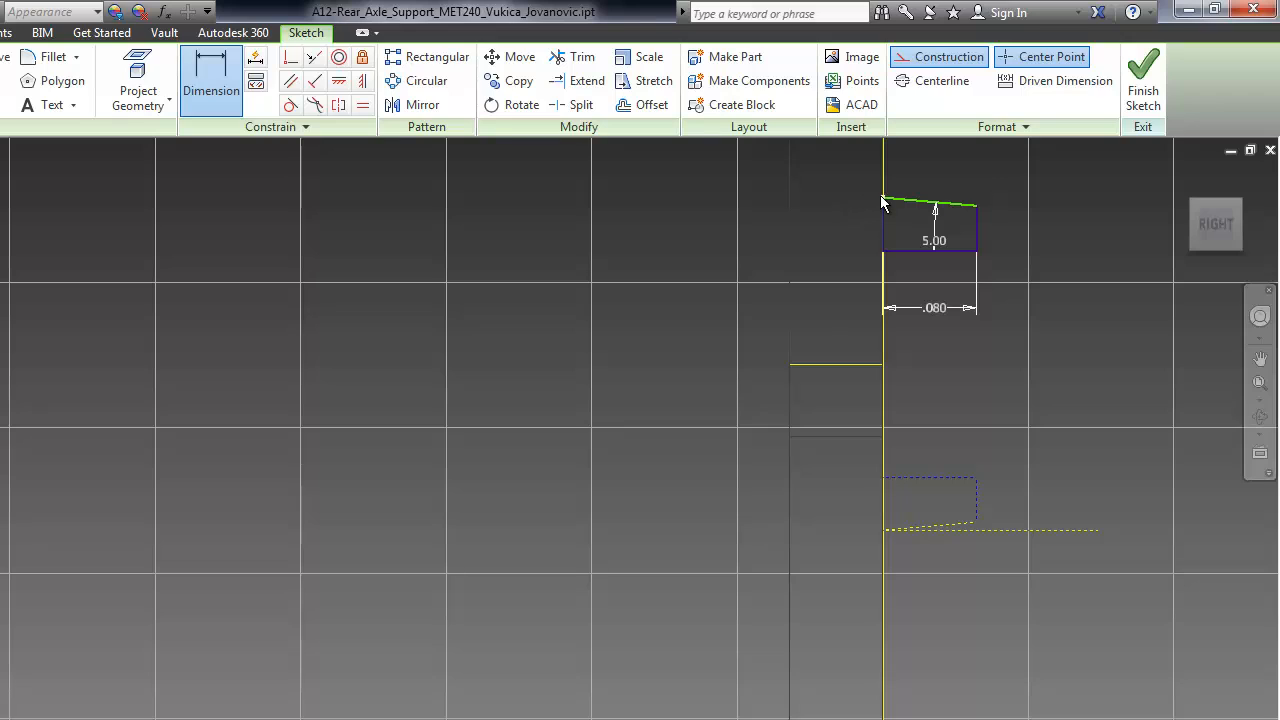
click(953, 540)
click(1082, 375)
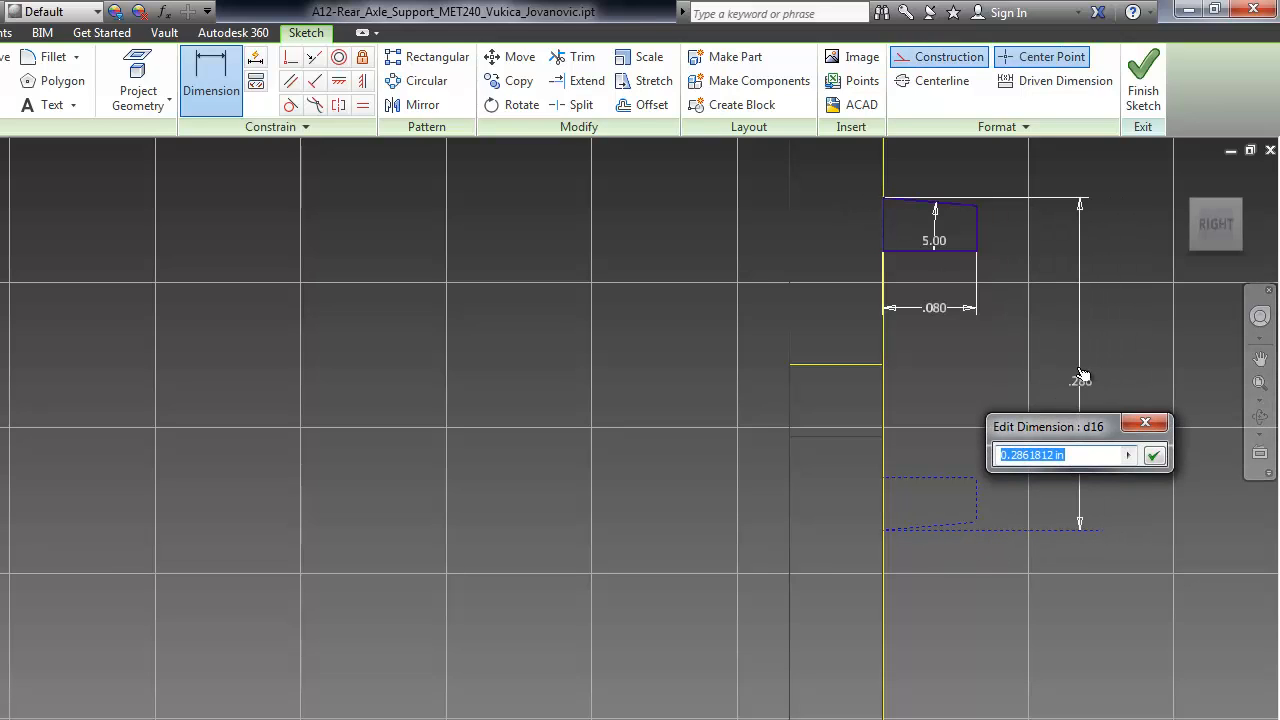
text(0)
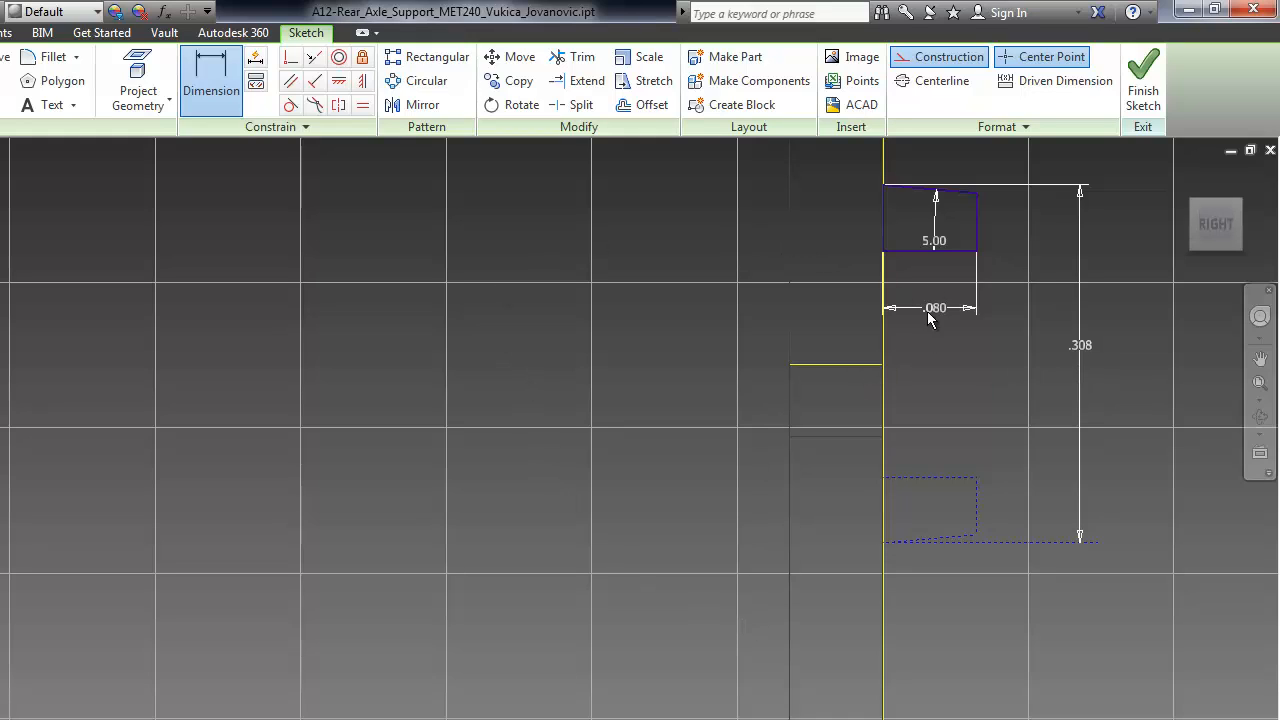
key(Escape)
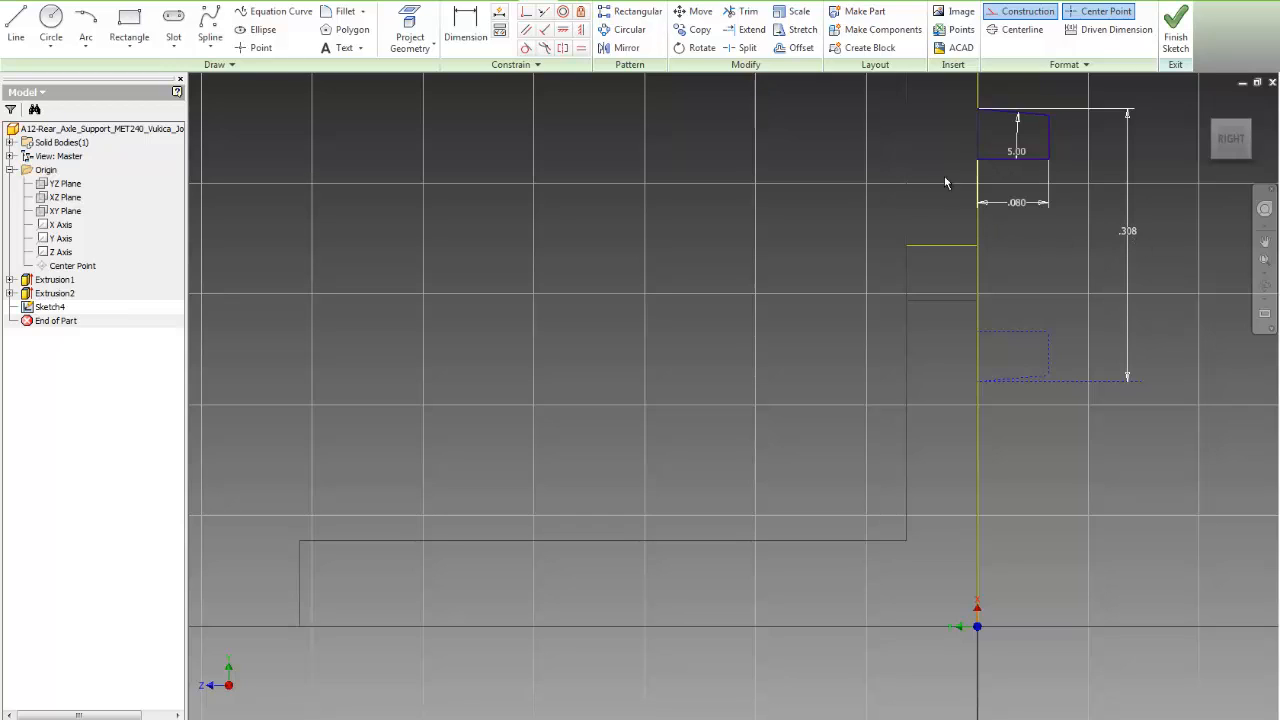
Try to project the upright's upper rectangular face loop, beside the boss profile, into the sketch
click(410, 32)
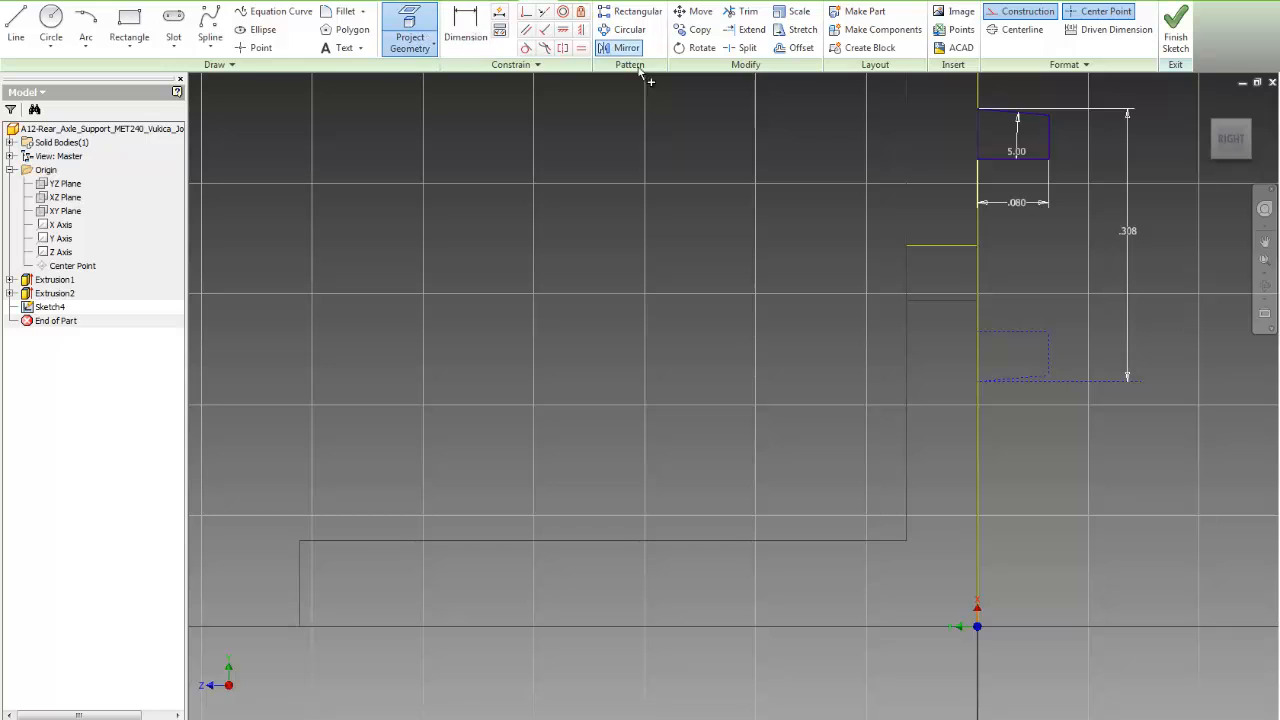
scroll(940, 187, up, 2)
scroll(939, 185, down, 3)
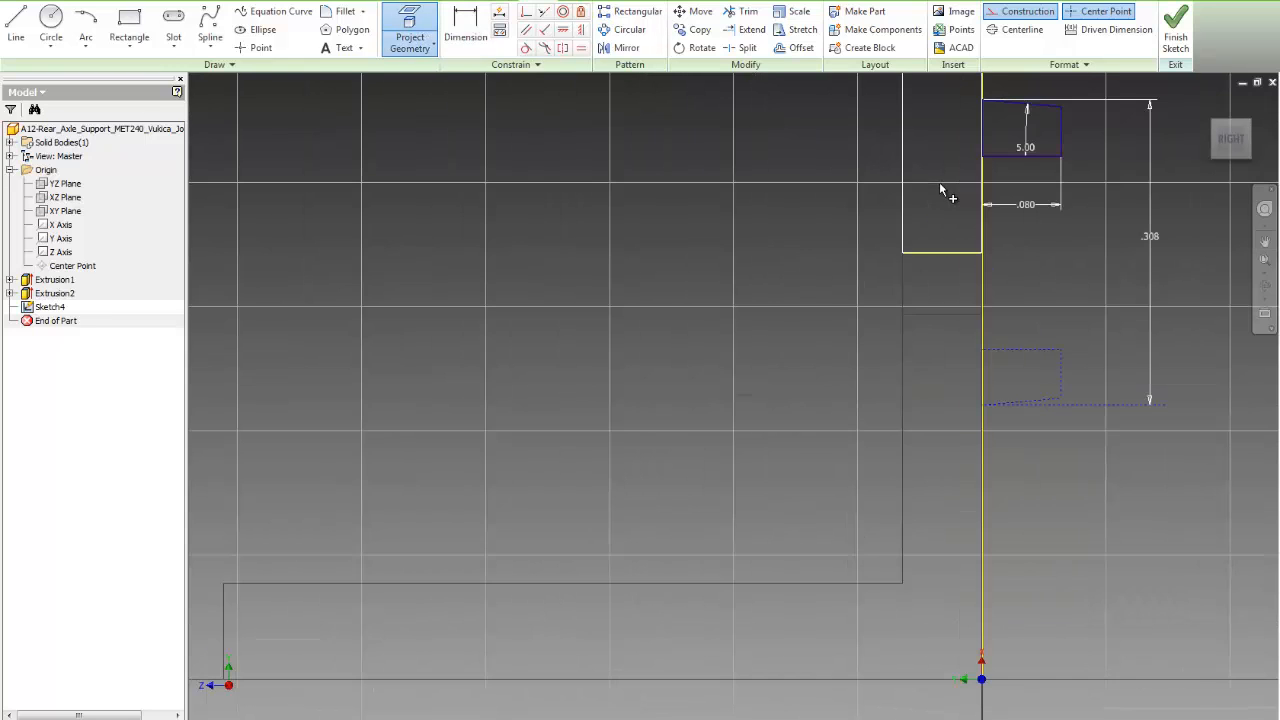
scroll(937, 187, up, 2)
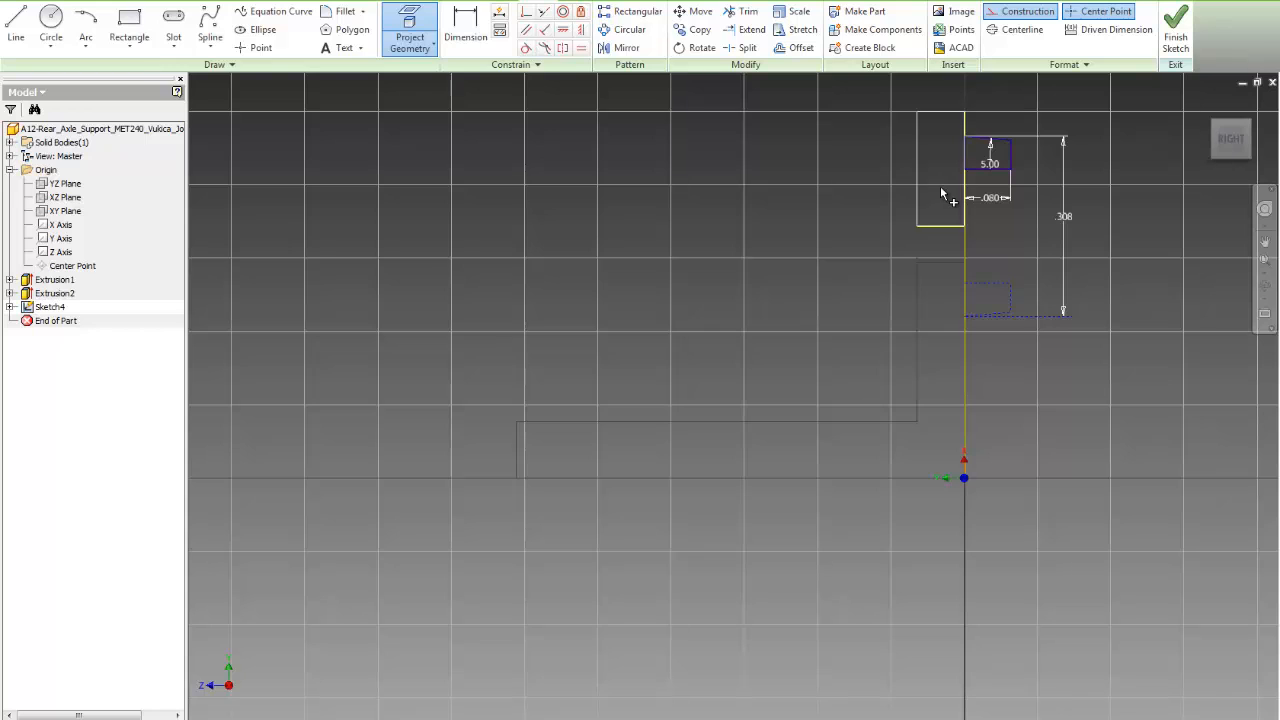
click(941, 196)
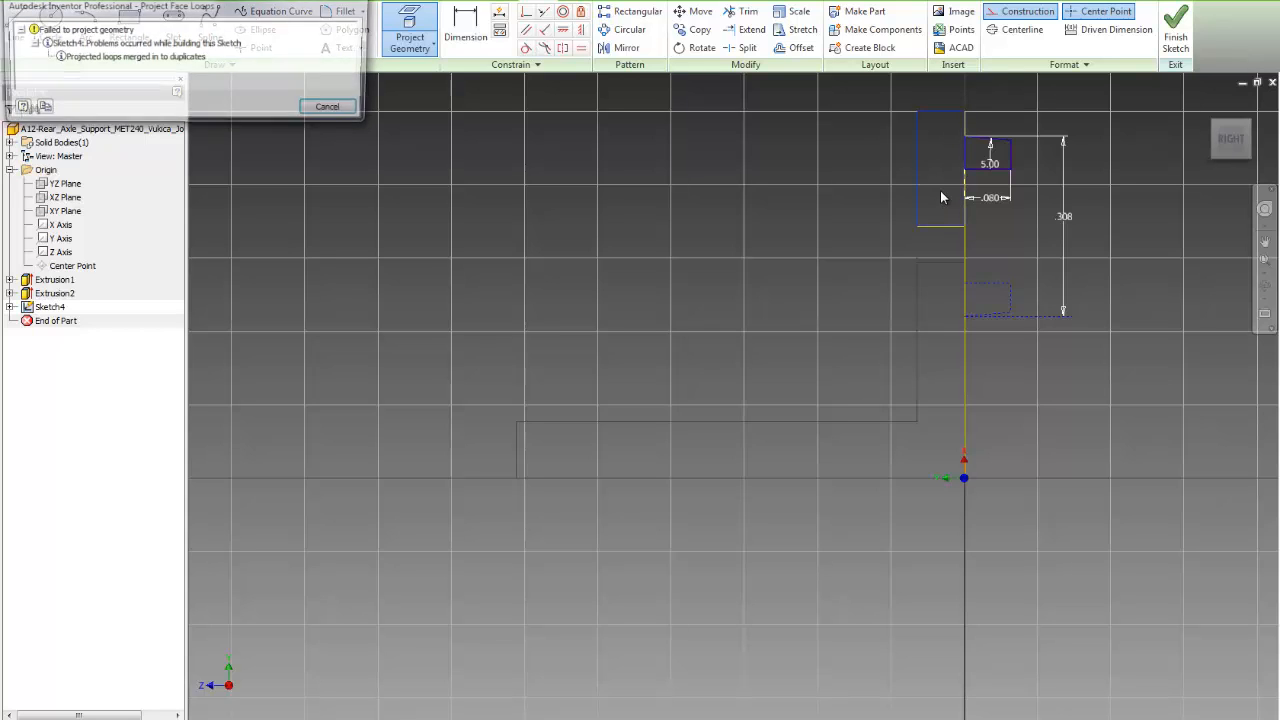
click(350, 106)
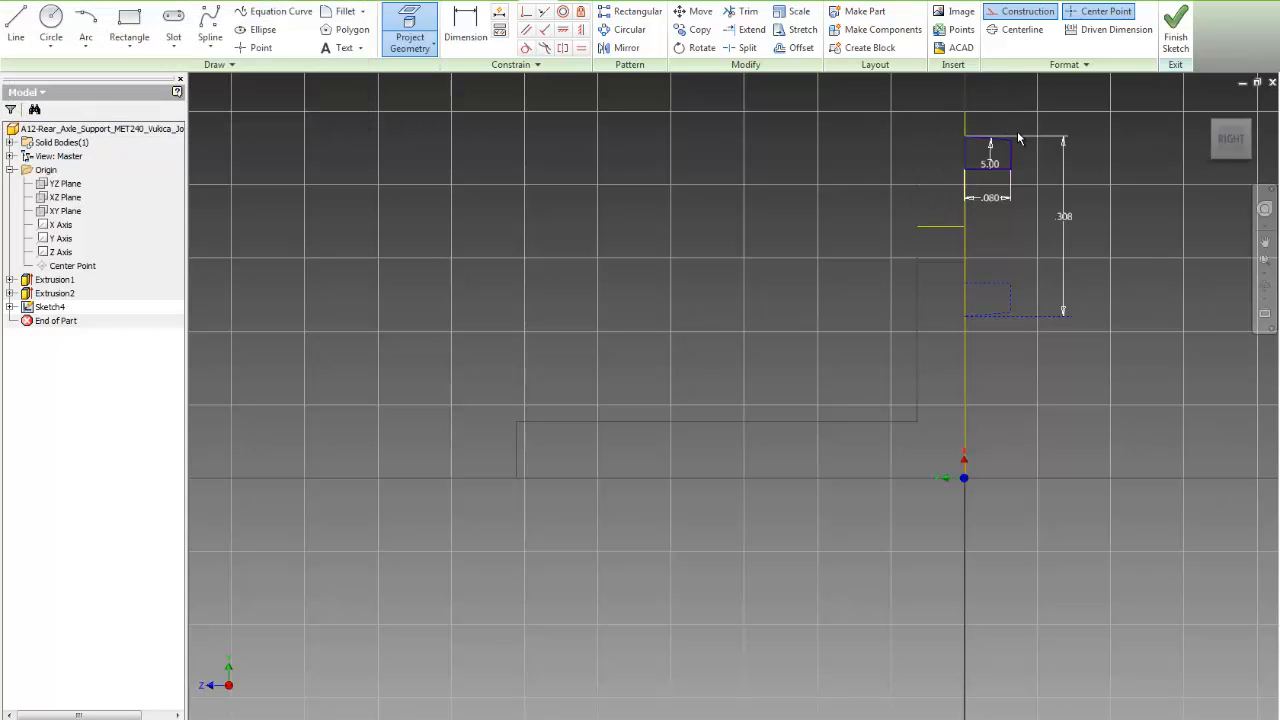
scroll(1036, 142, up, 3)
scroll(1036, 142, down, 3)
key(Escape)
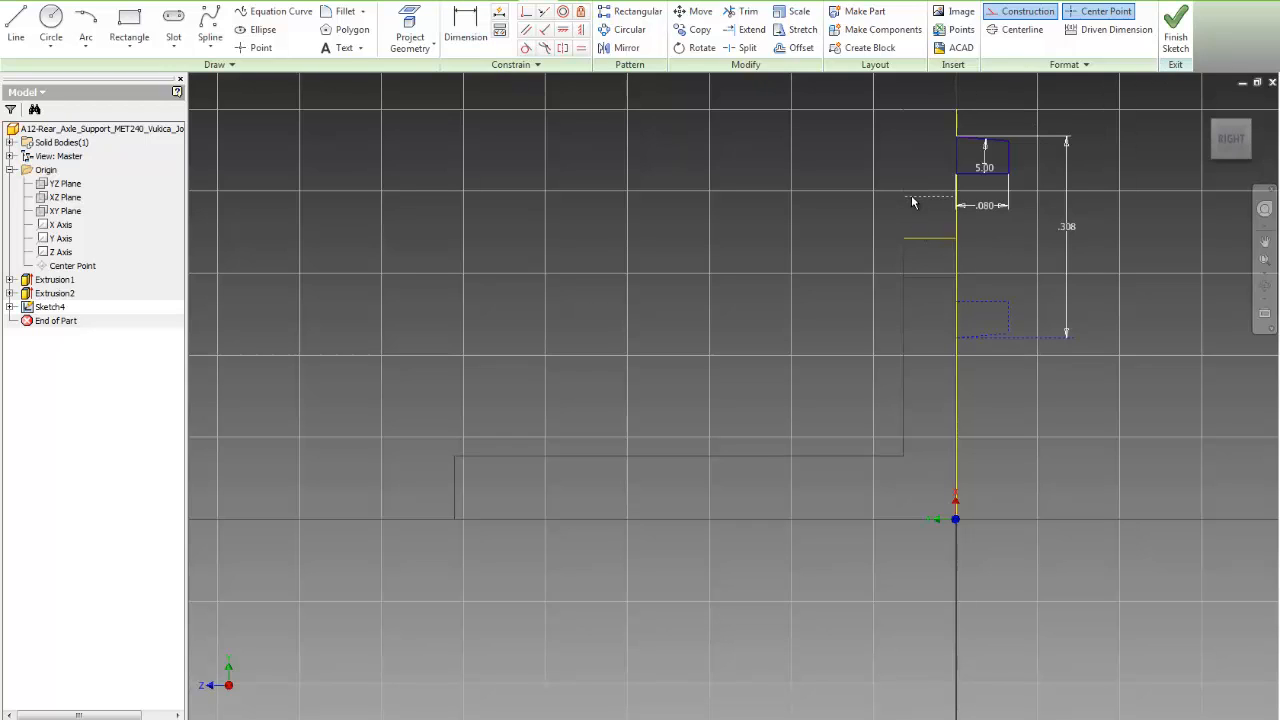
click(410, 30)
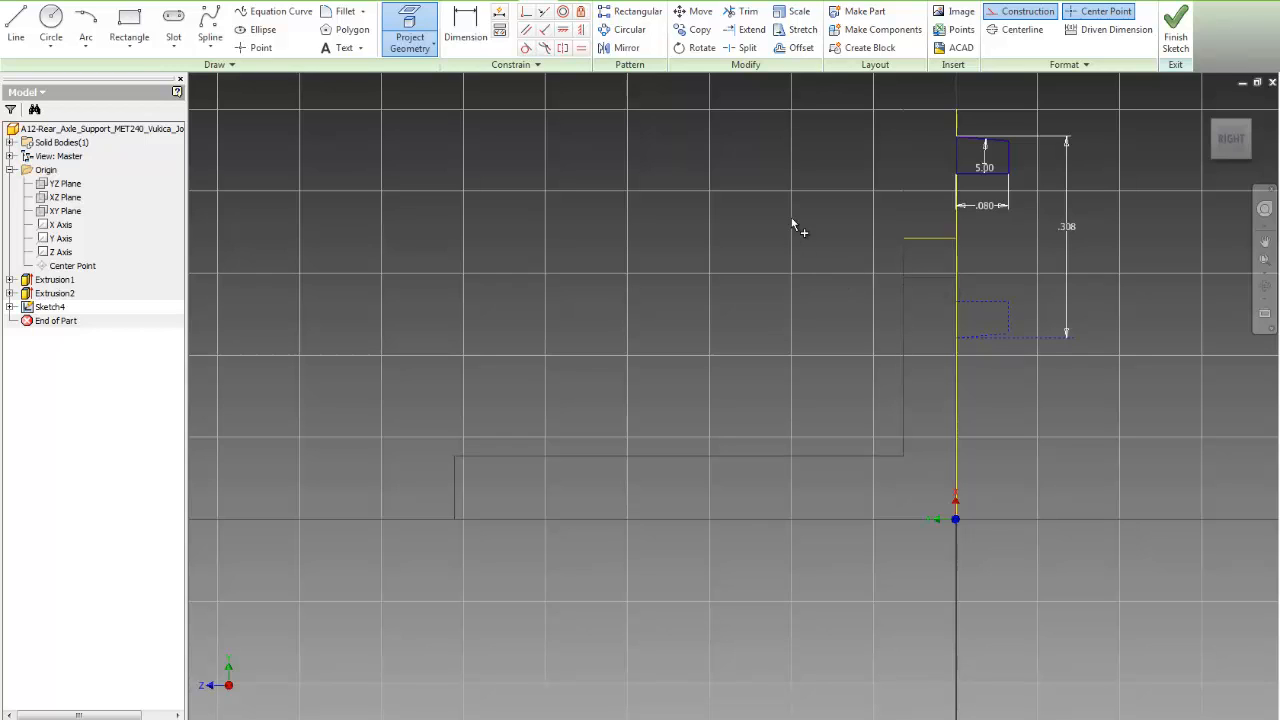
scroll(976, 128, down, 2)
scroll(976, 127, up, 3)
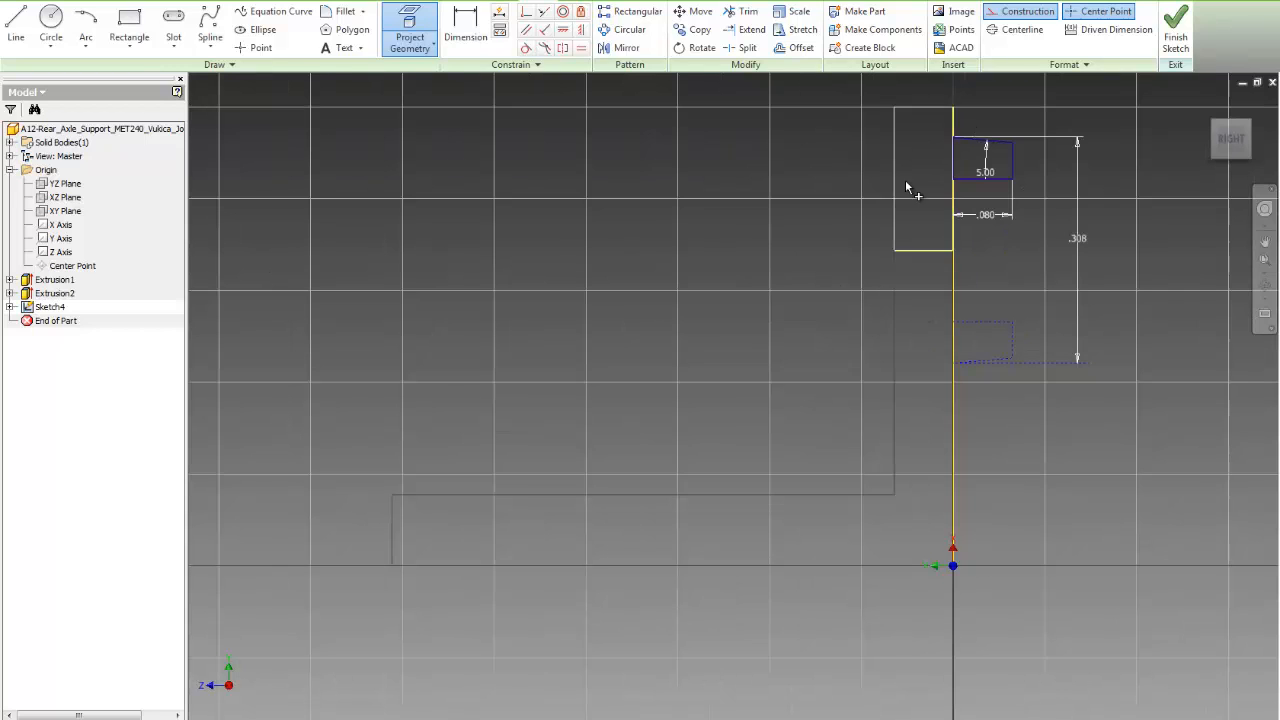
key(Escape)
Delete the .308 dimension and add a driven dimension between the upright's internal horizontal edge and the upper profile's inner edge
click(1081, 236)
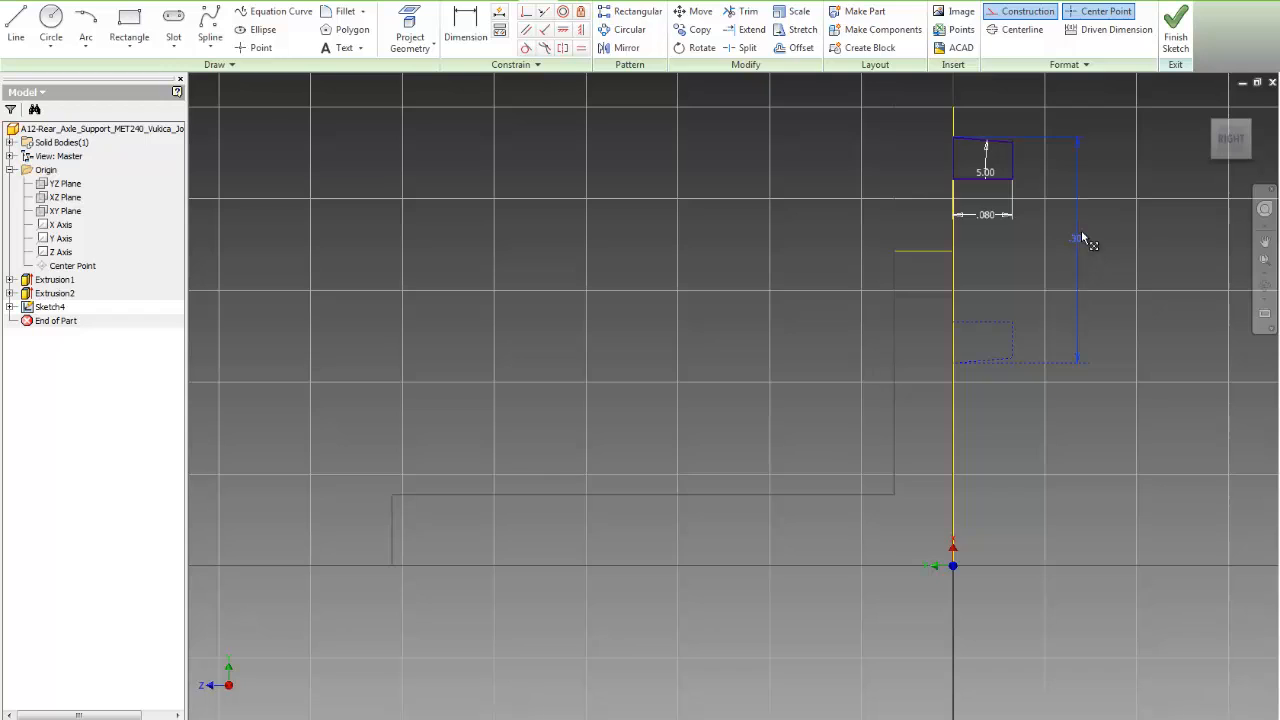
key(Delete)
click(465, 30)
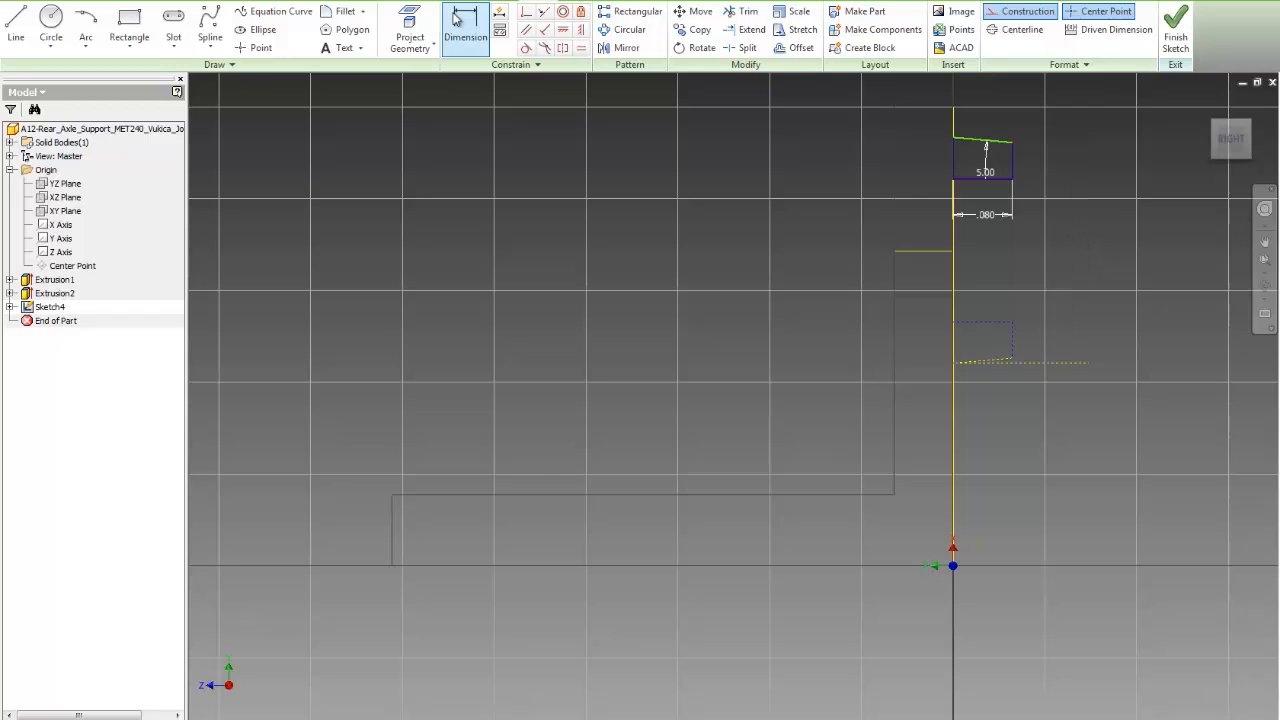
click(906, 206)
click(982, 178)
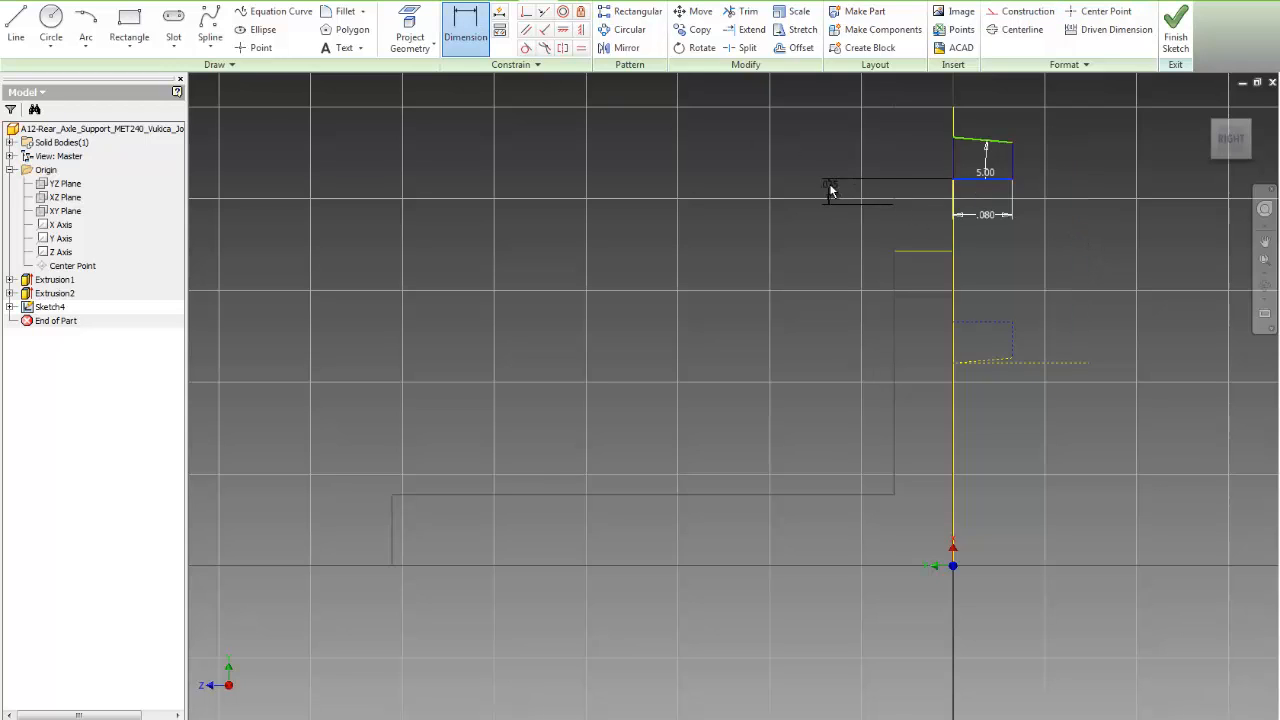
click(810, 193)
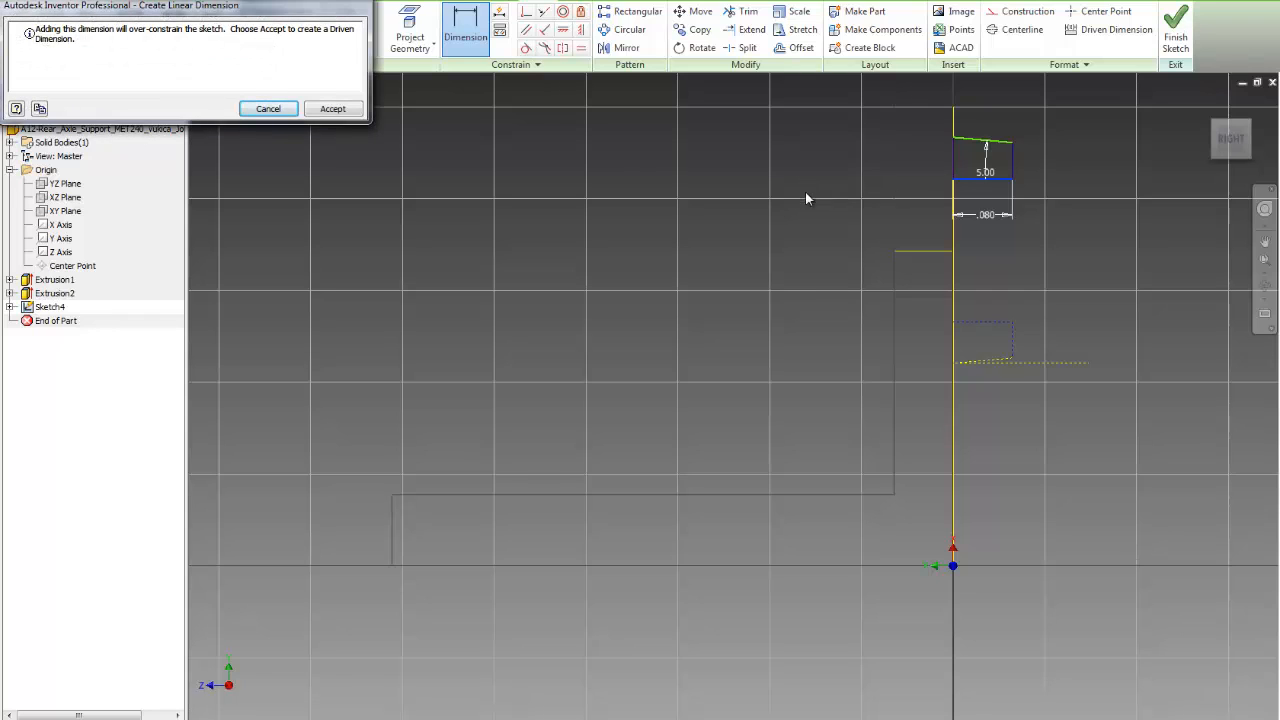
click(345, 115)
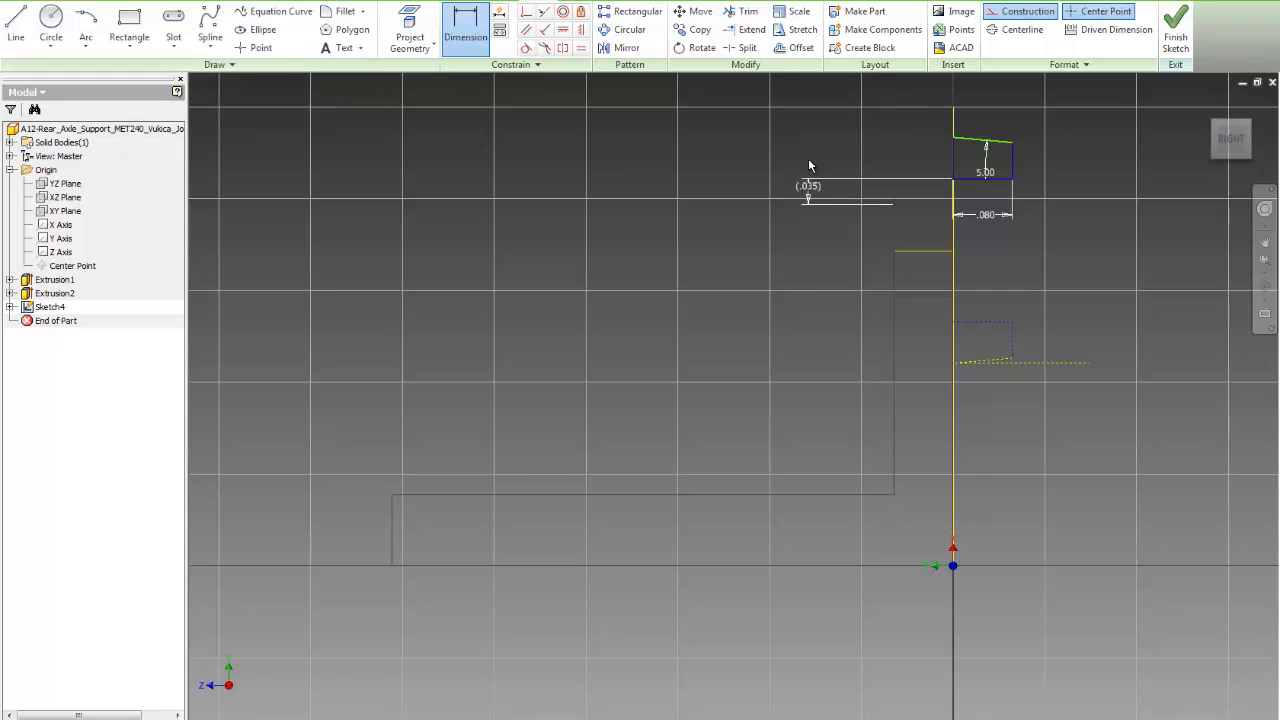
double_click(810, 188)
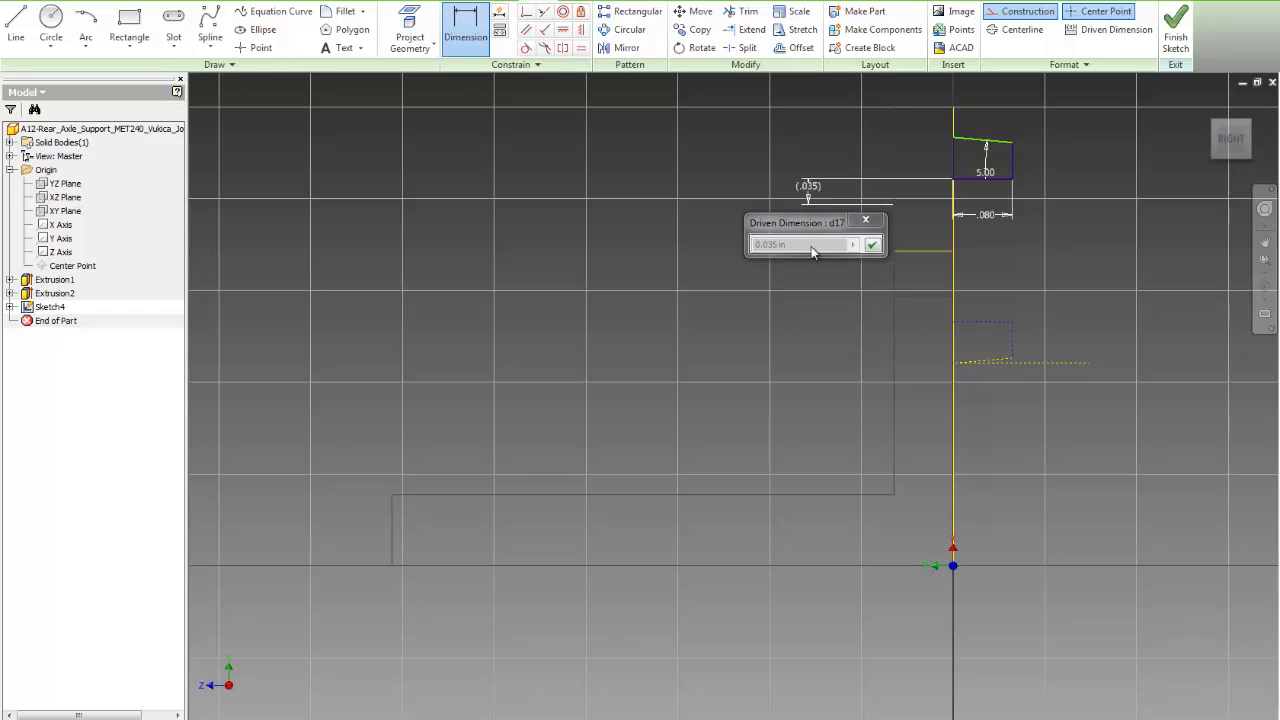
click(872, 245)
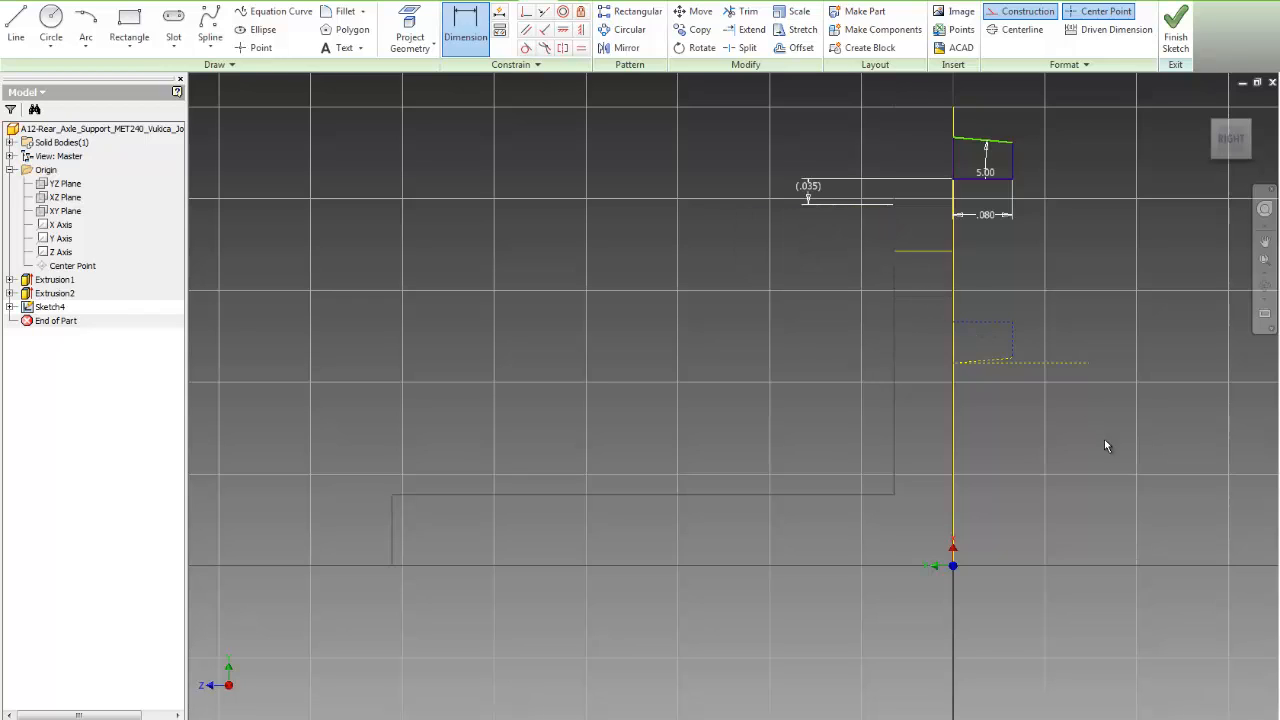
Delete the mirrored construction profile with its helper line, and the driven dimension at the upper profile's inner edge
key(Escape)
drag(912, 310, 1107, 399)
key(Delete)
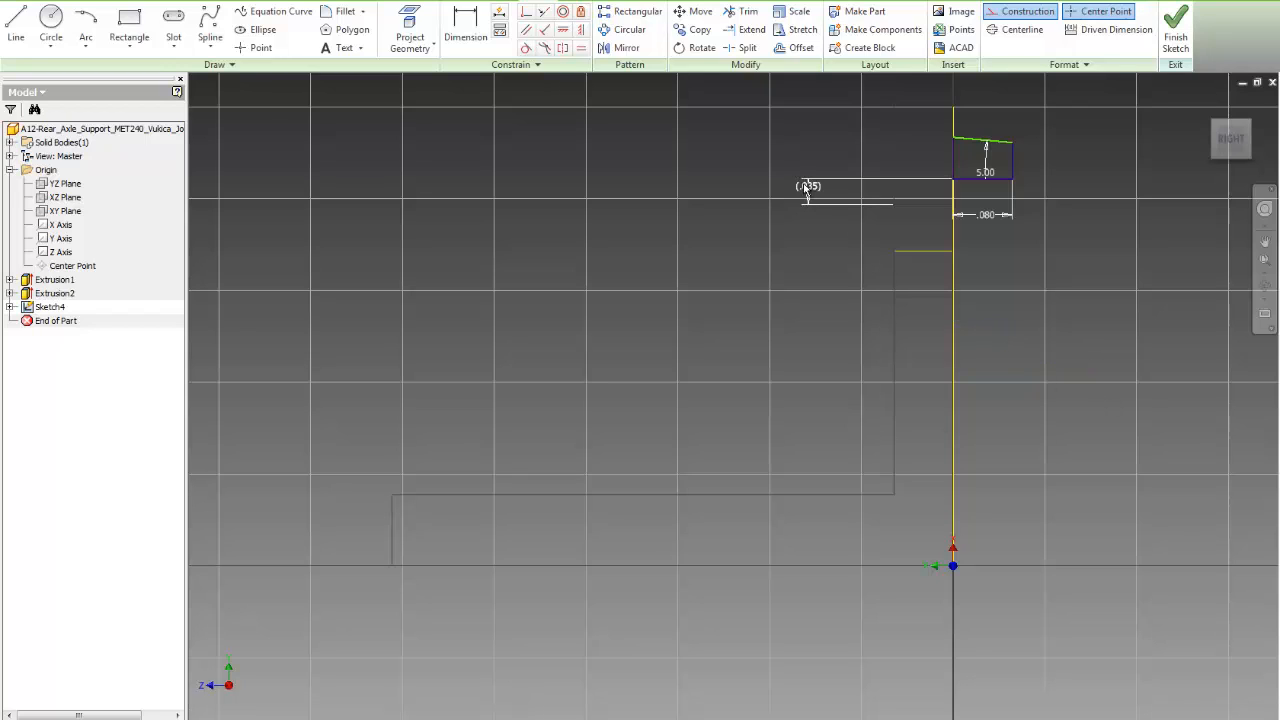
click(808, 188)
key(Delete)
click(465, 30)
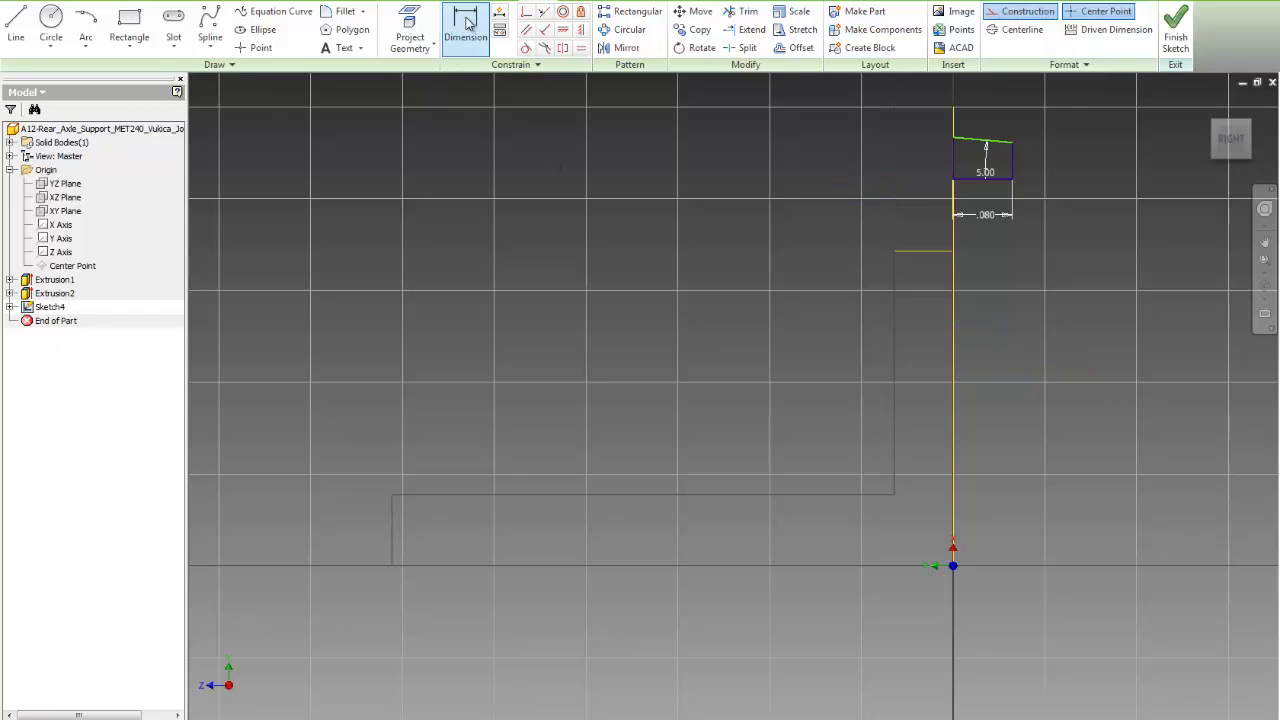
click(913, 204)
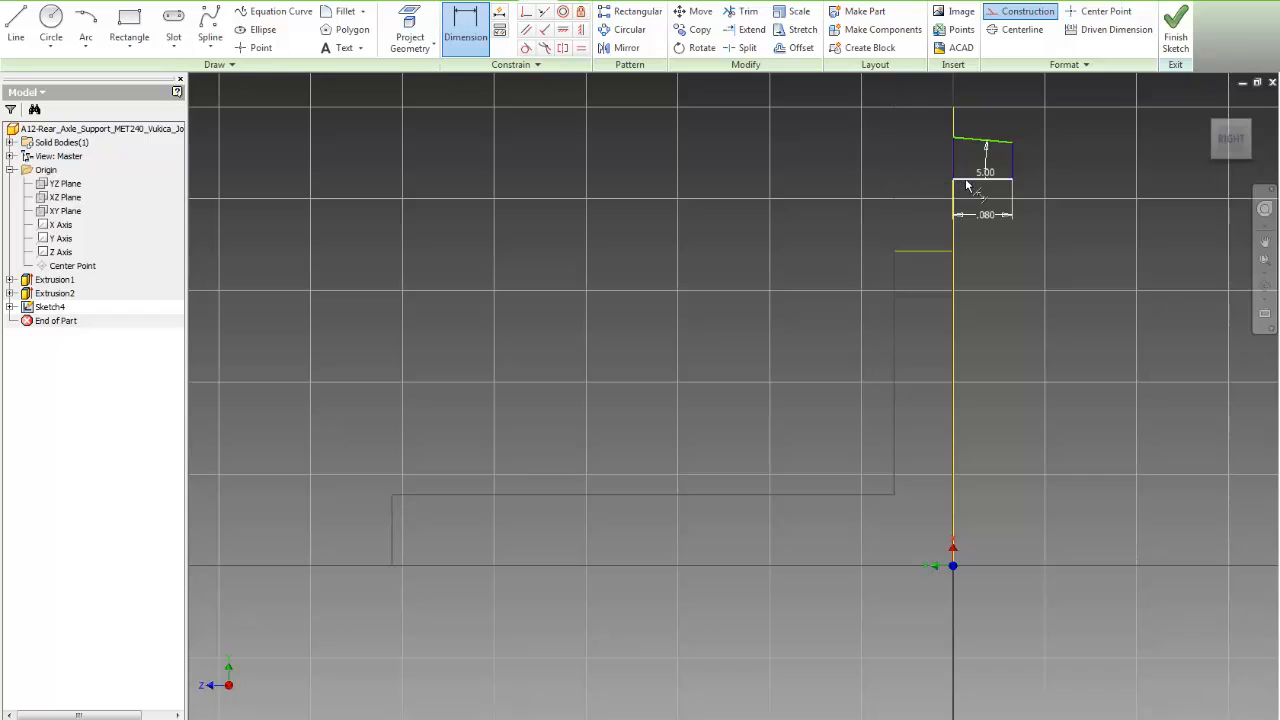
click(967, 180)
key(Escape)
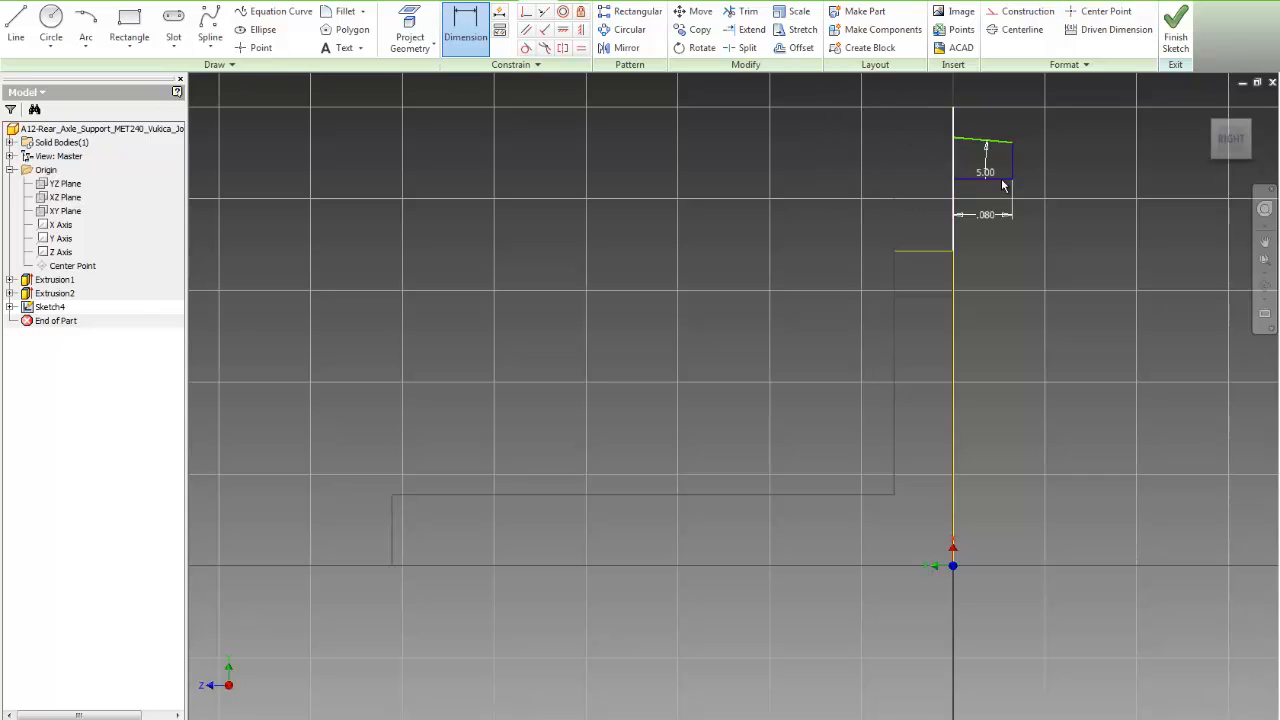
key(Escape)
Delete the inner horizontal edge of the upper boss profile
click(980, 179)
key(Delete)
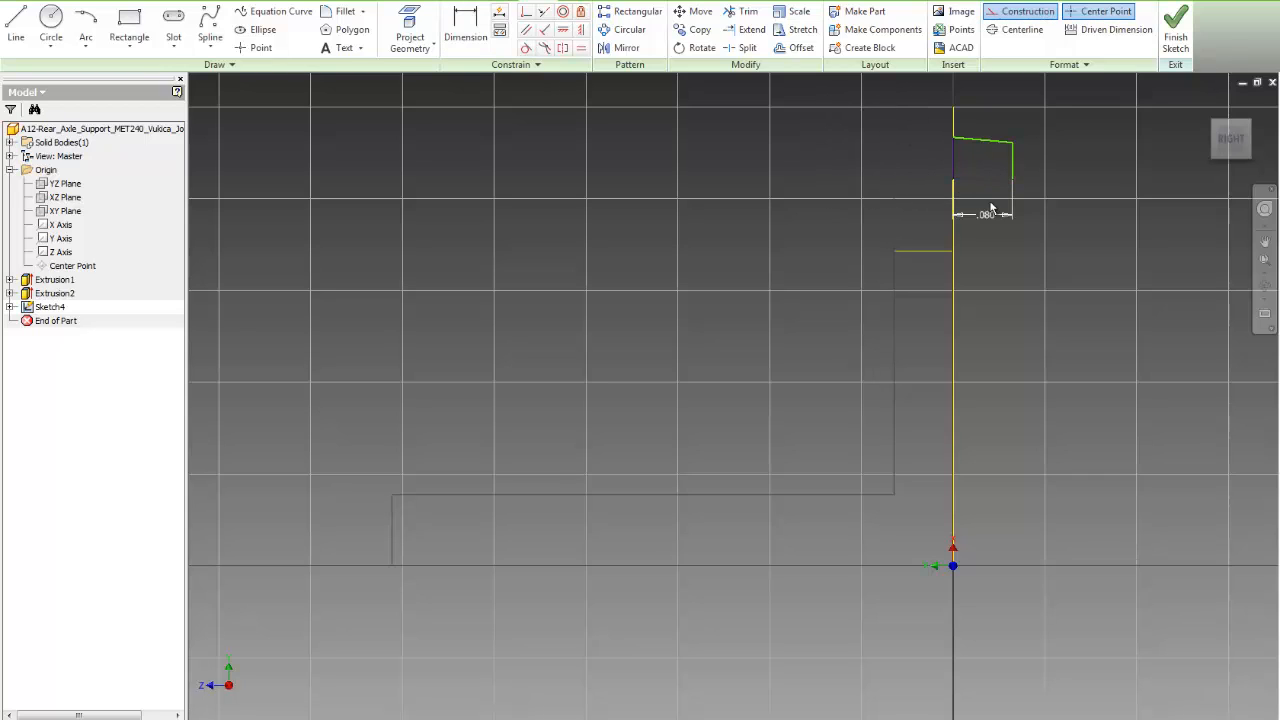
Delete the boss profile's .080 dimension and draw a regular, non-construction horizontal line about 0.166 in long below its open end
click(987, 217)
key(Delete)
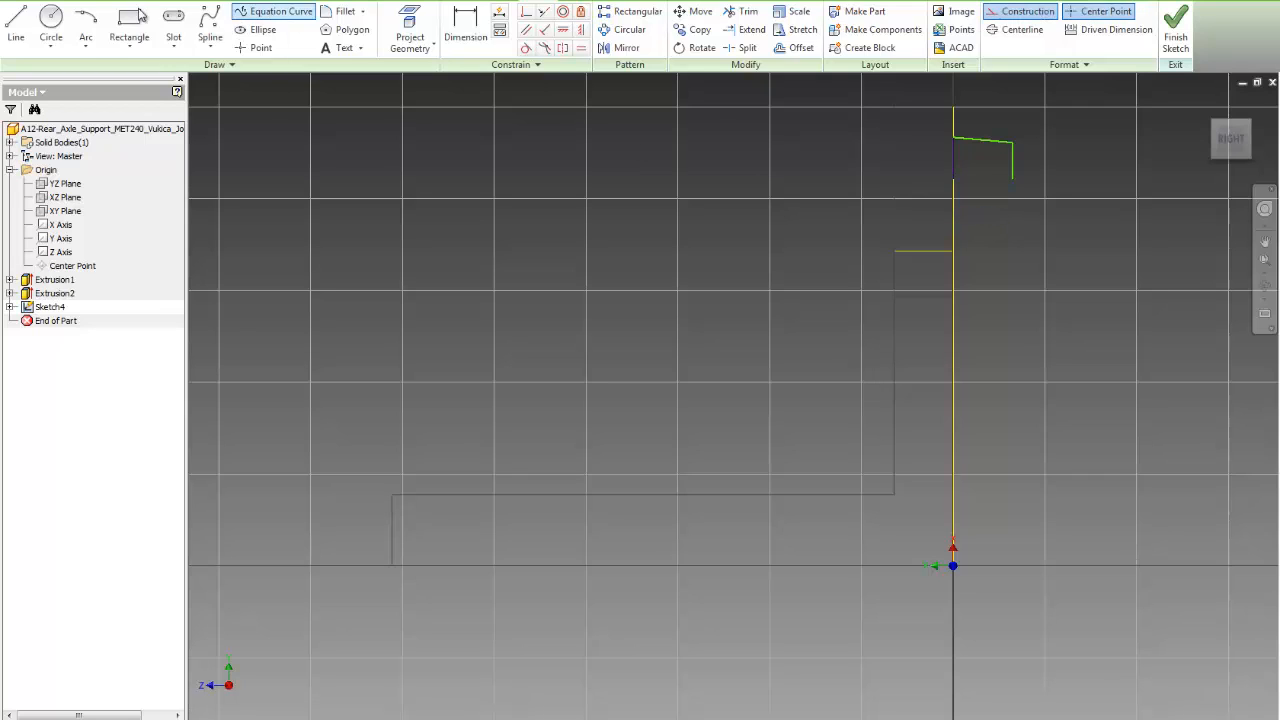
click(16, 30)
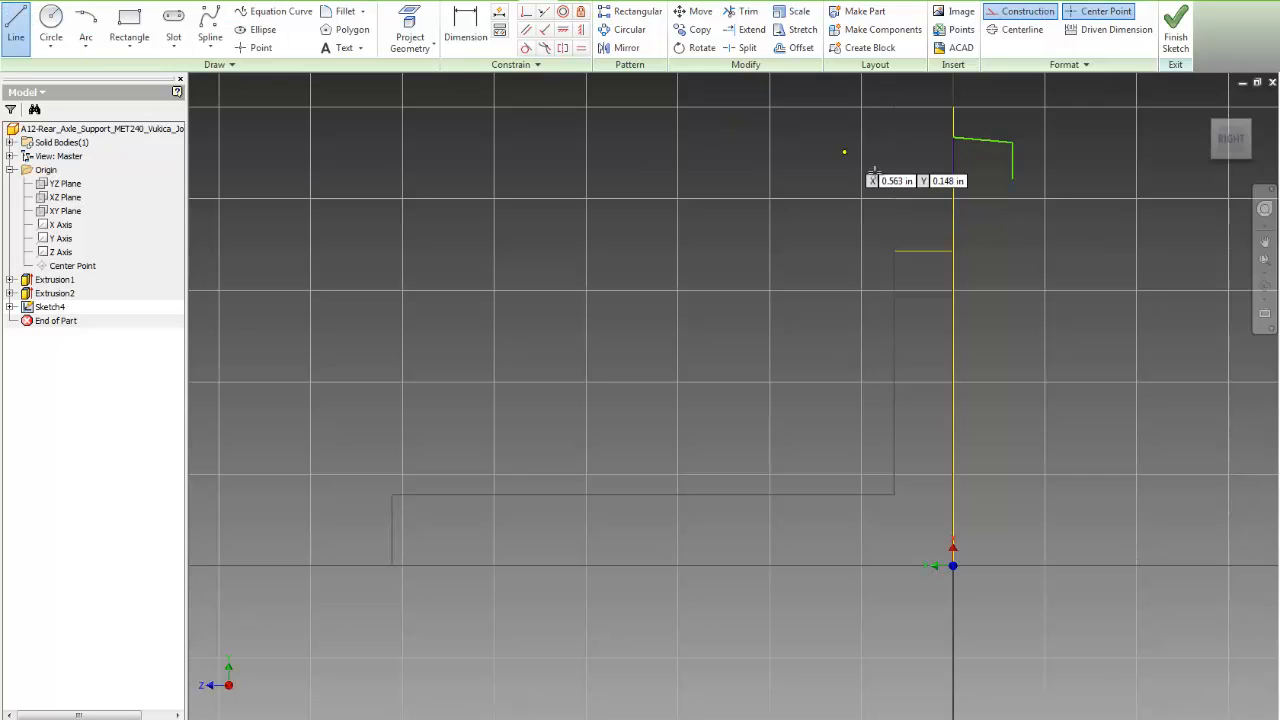
click(953, 204)
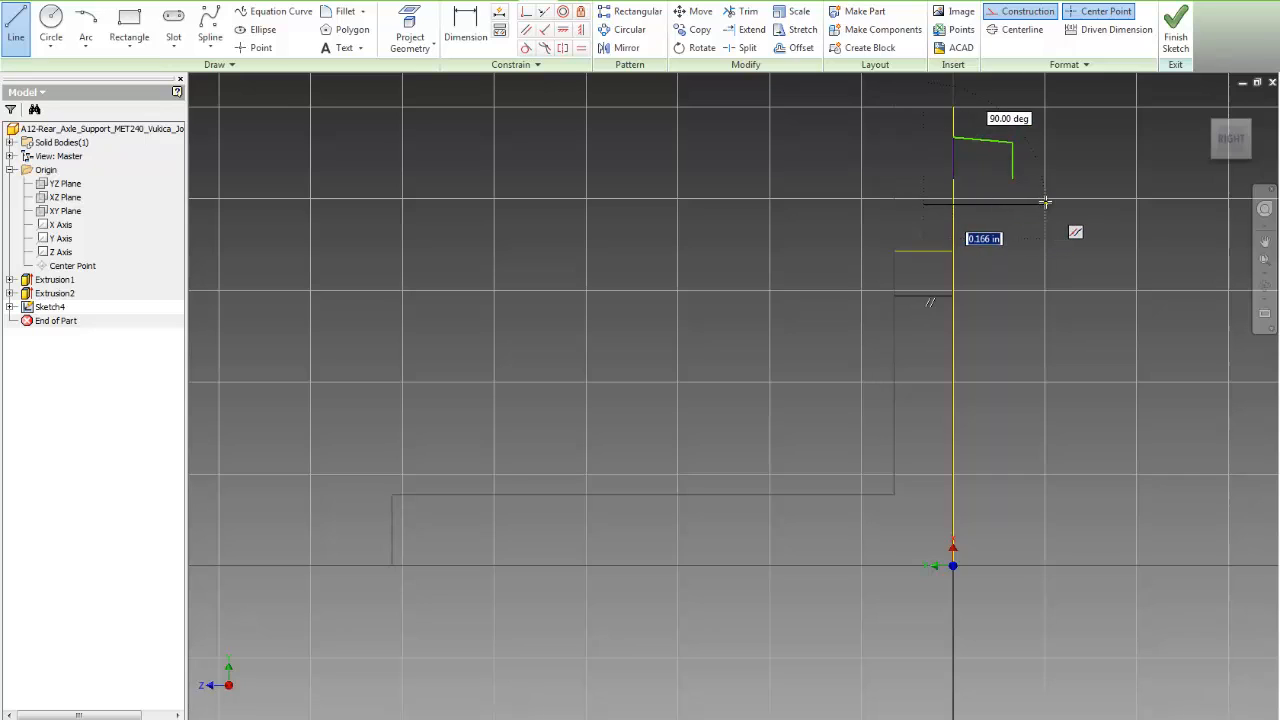
key(Escape)
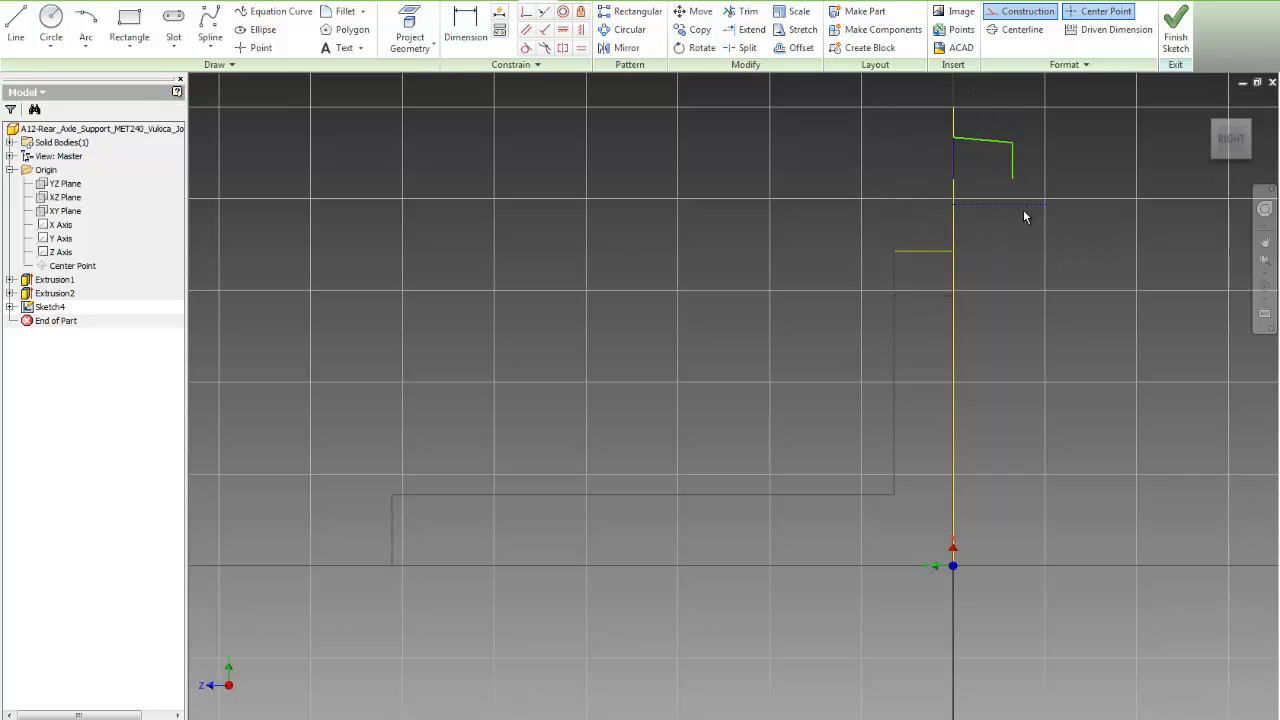
click(1019, 12)
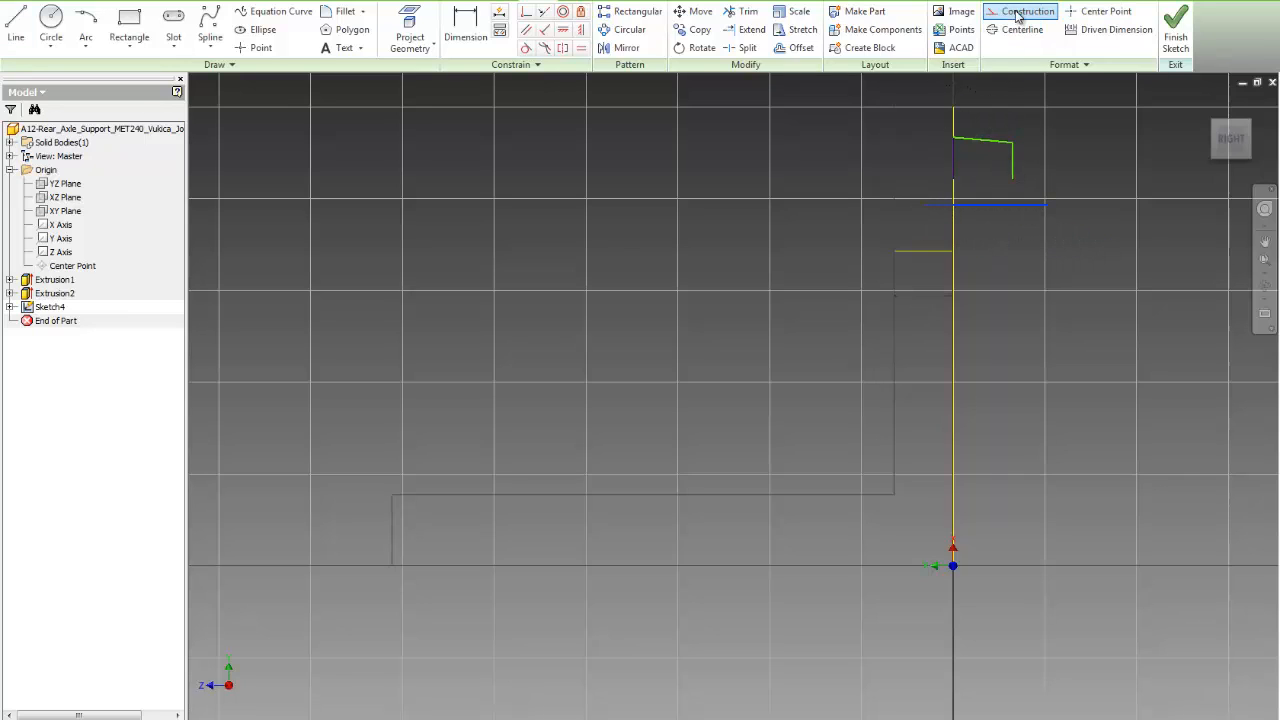
key(Escape)
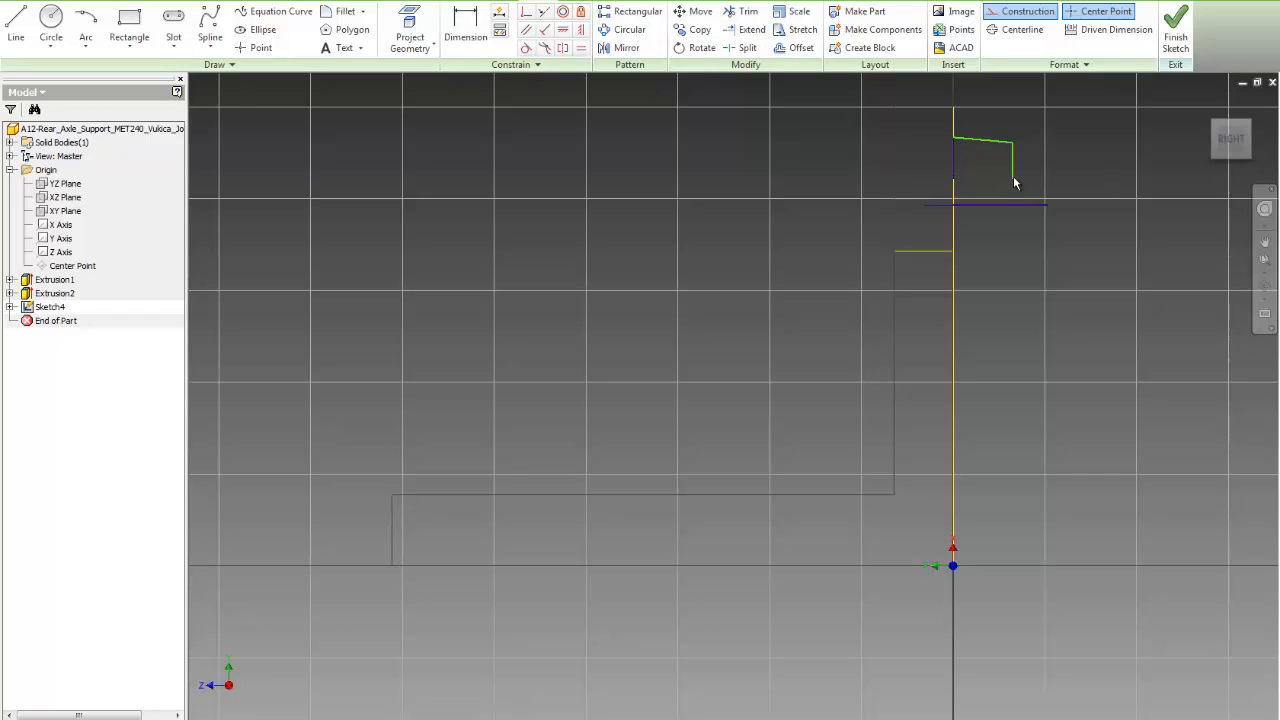
Stretch the lower ends of both vertical sides of the boss profile down past the new horizontal line
drag(1013, 180, 1020, 277)
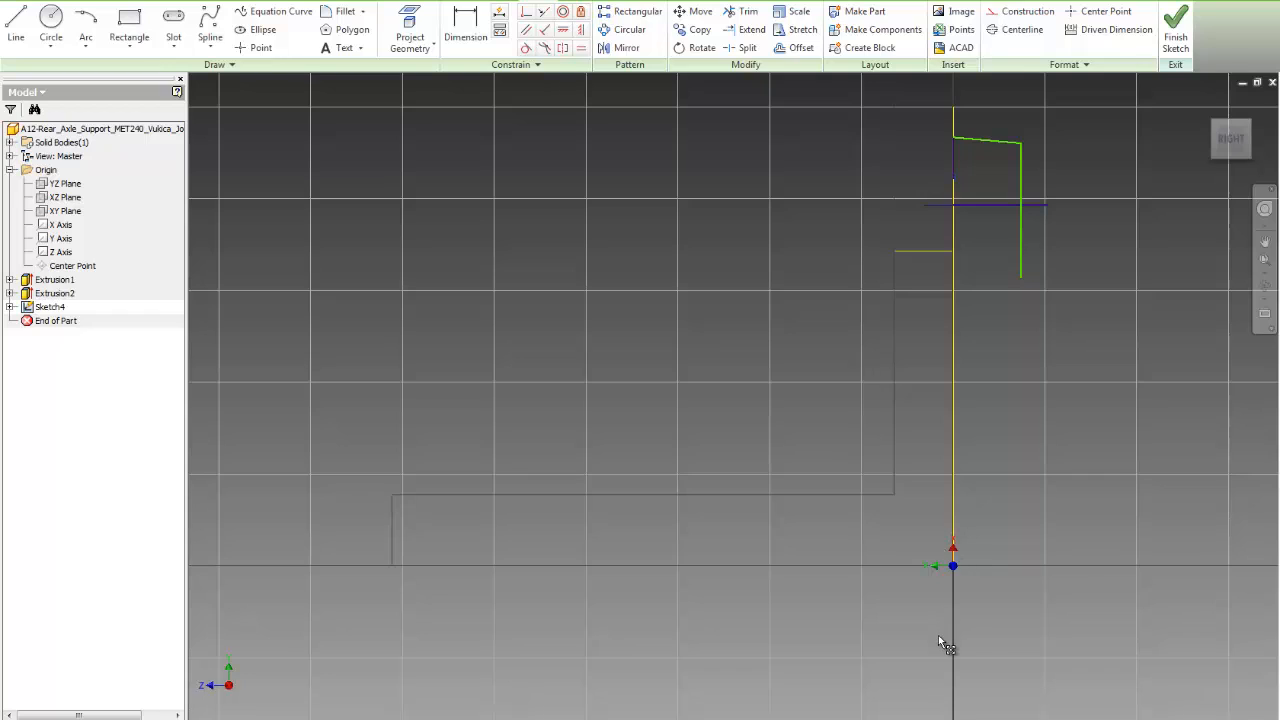
key(Escape)
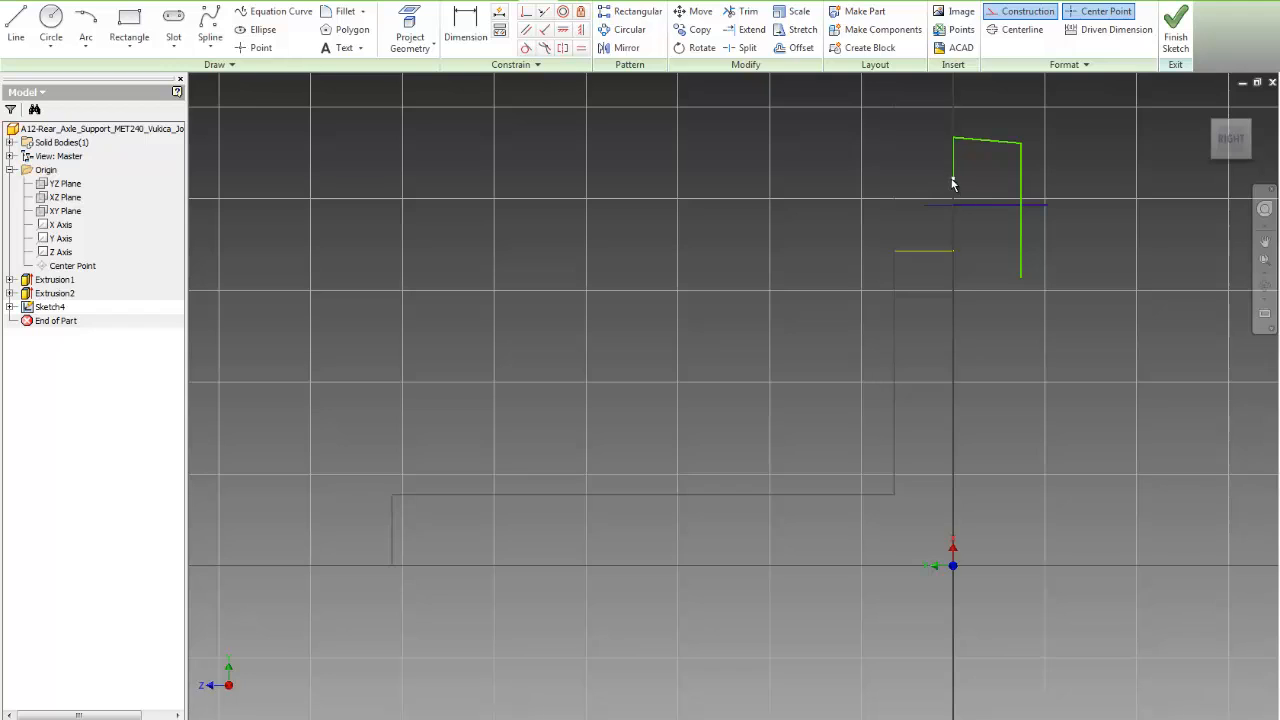
click(955, 318)
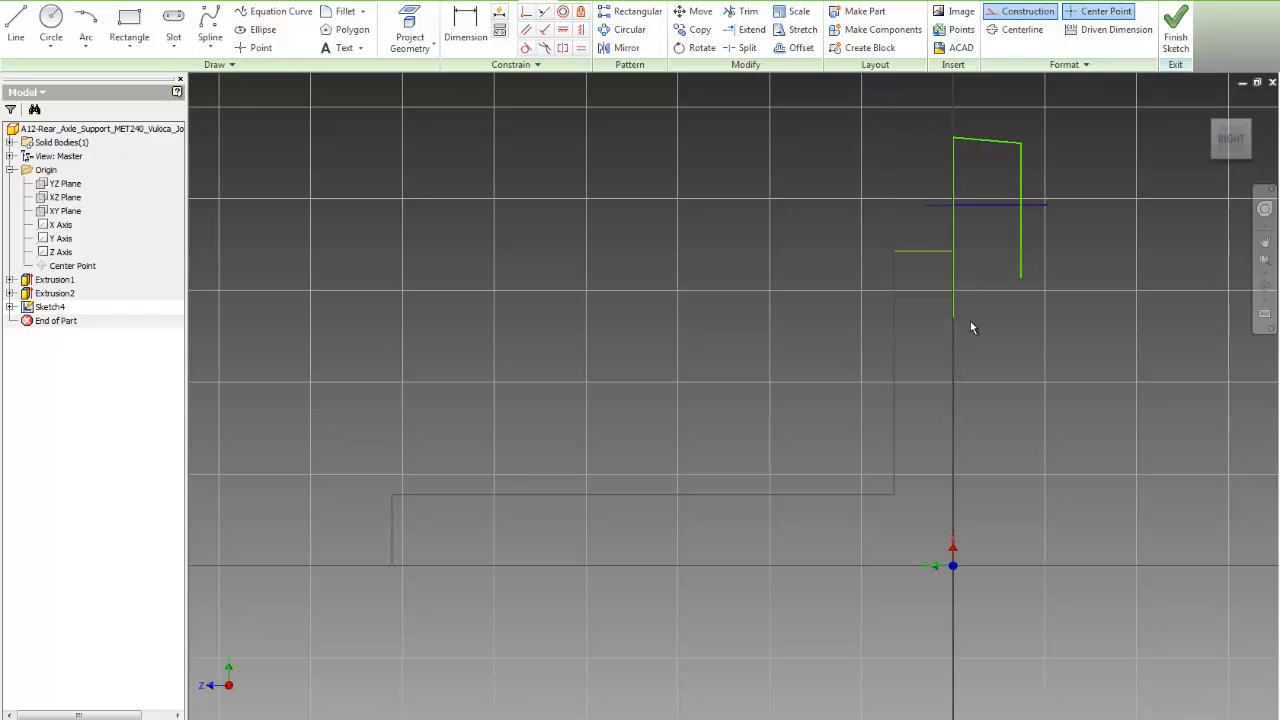
Trim the horizontal line's overhanging ends and the surplus lengths of the vertical sides below it
click(738, 12)
click(945, 207)
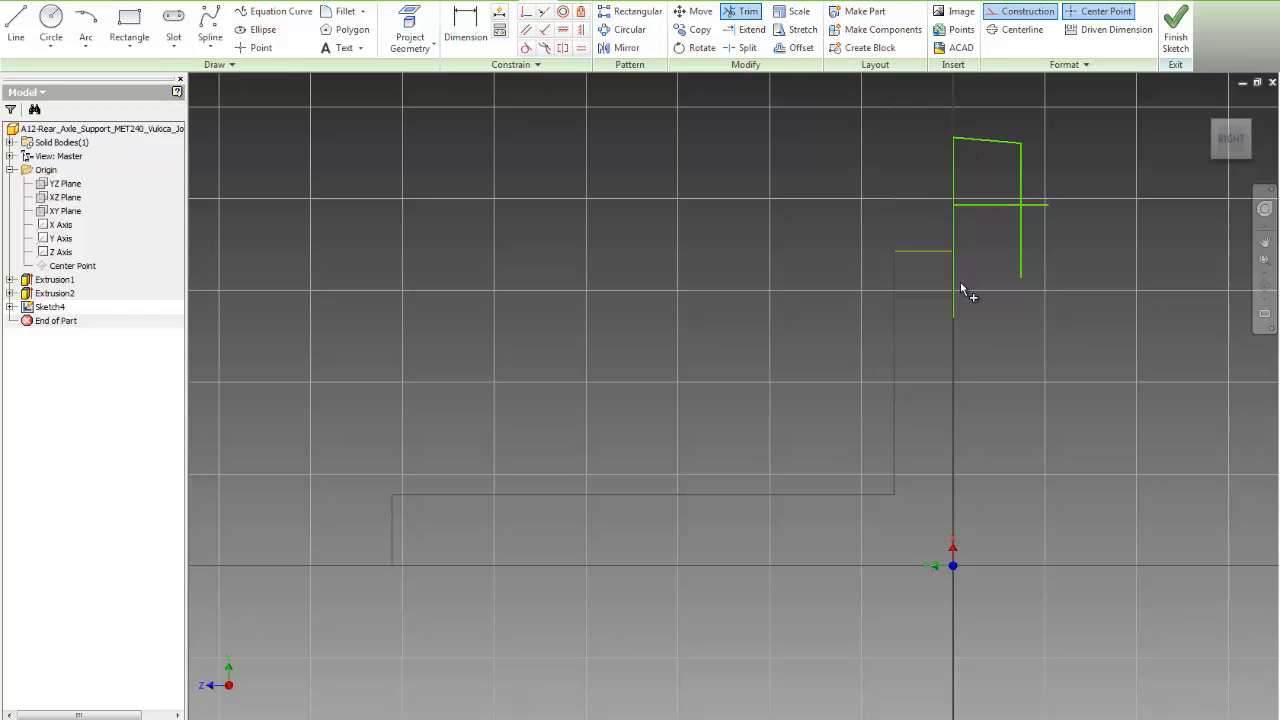
click(955, 292)
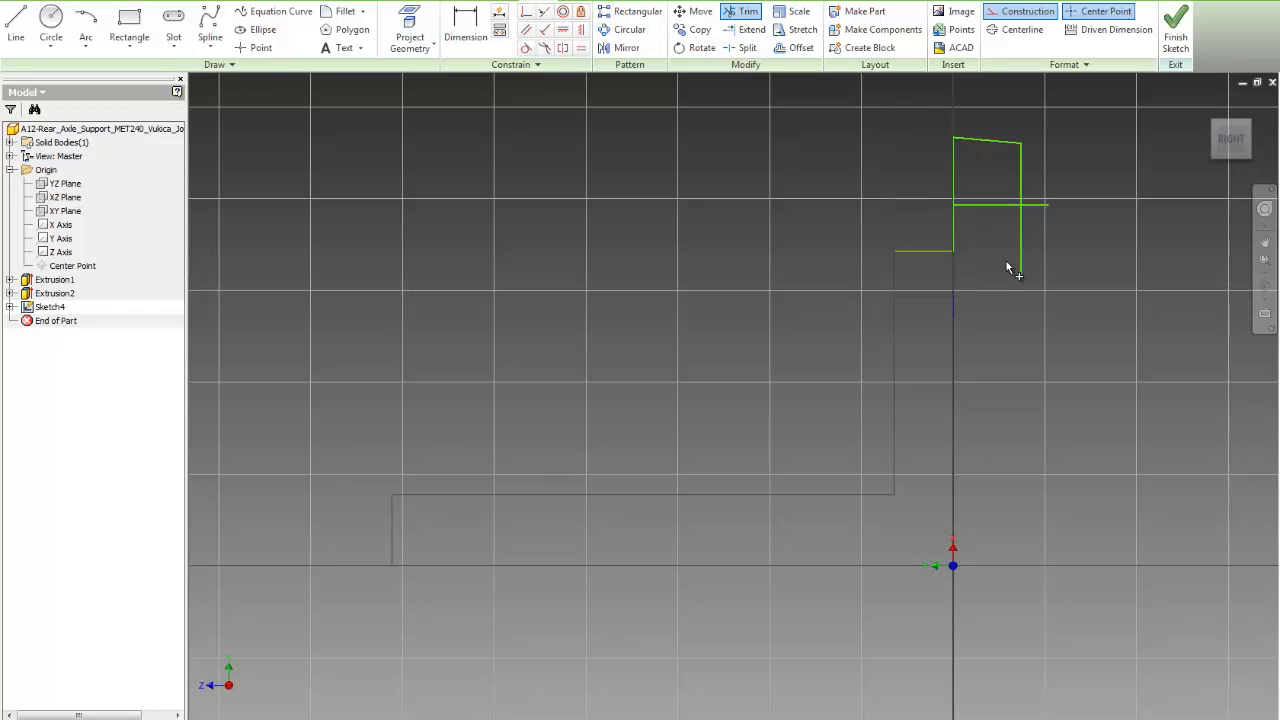
click(1036, 206)
Dimension the boss profile's lower horizontal edge and set its length to 0.08 in
key(d)
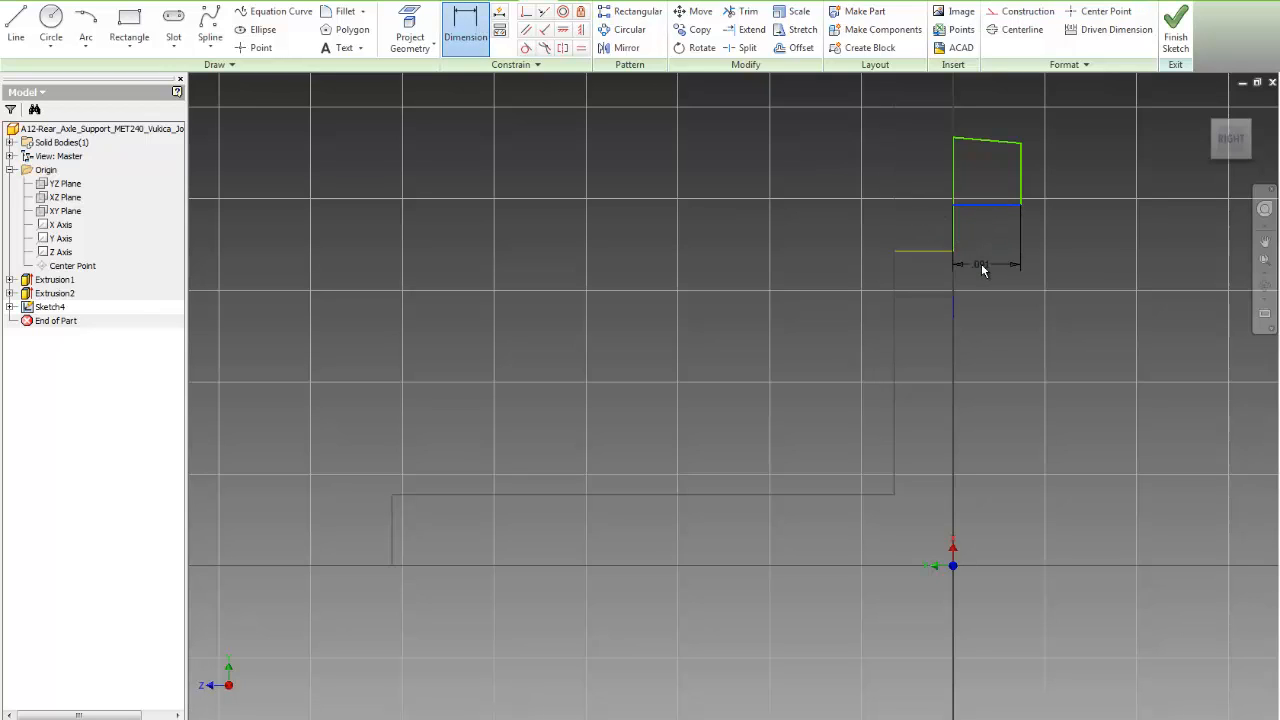
click(981, 263)
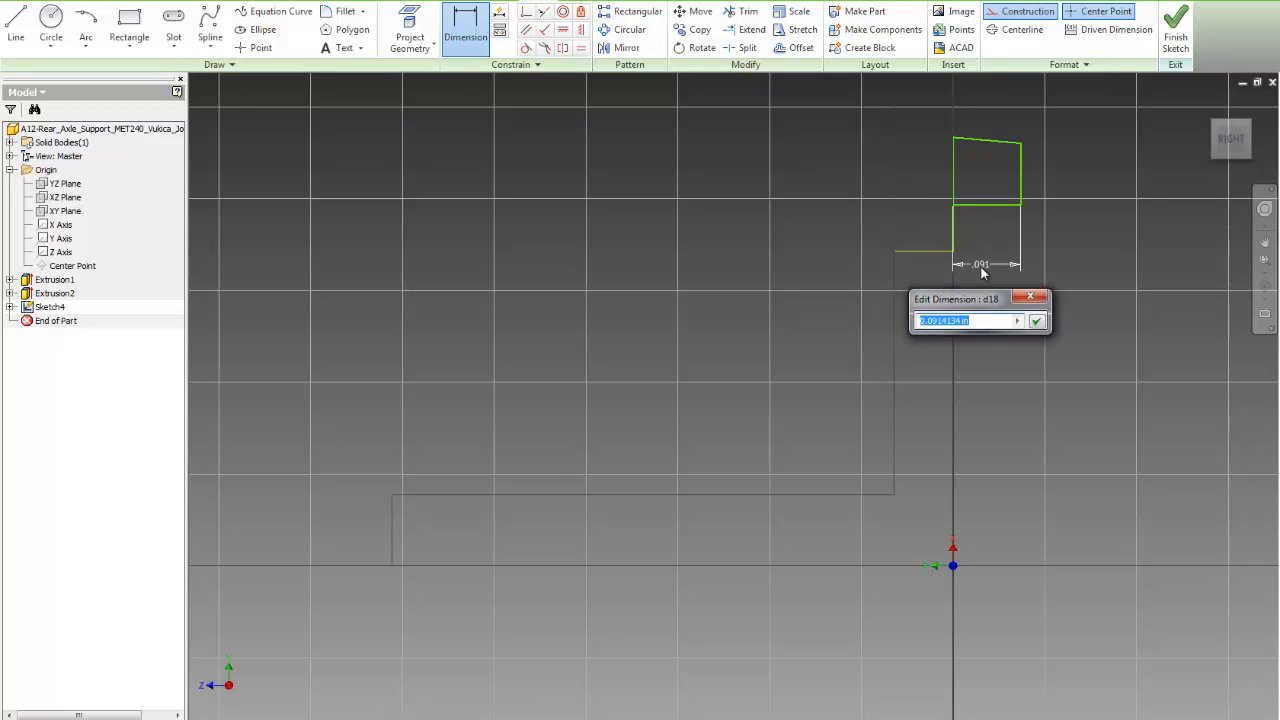
text(0.08)
key(Return)
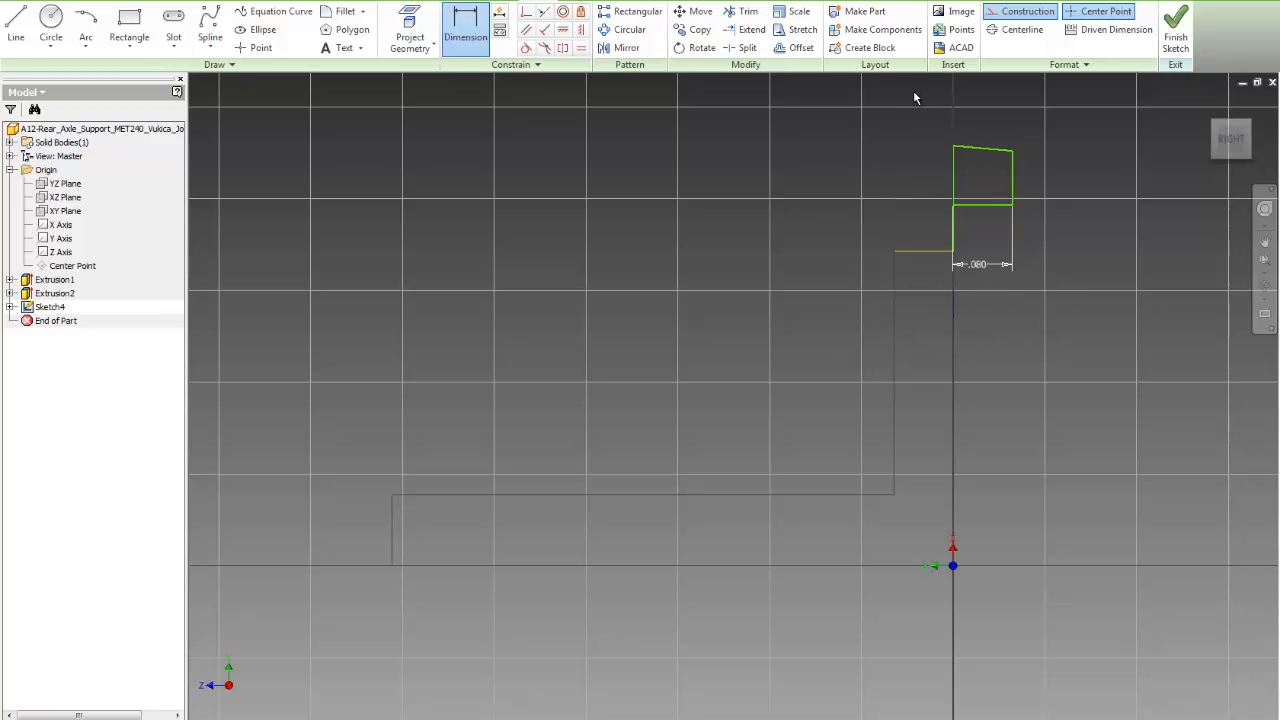
Add a 5.00 degree angle dimension between the profile's sloped upper edge and its horizontal lower edge
click(985, 152)
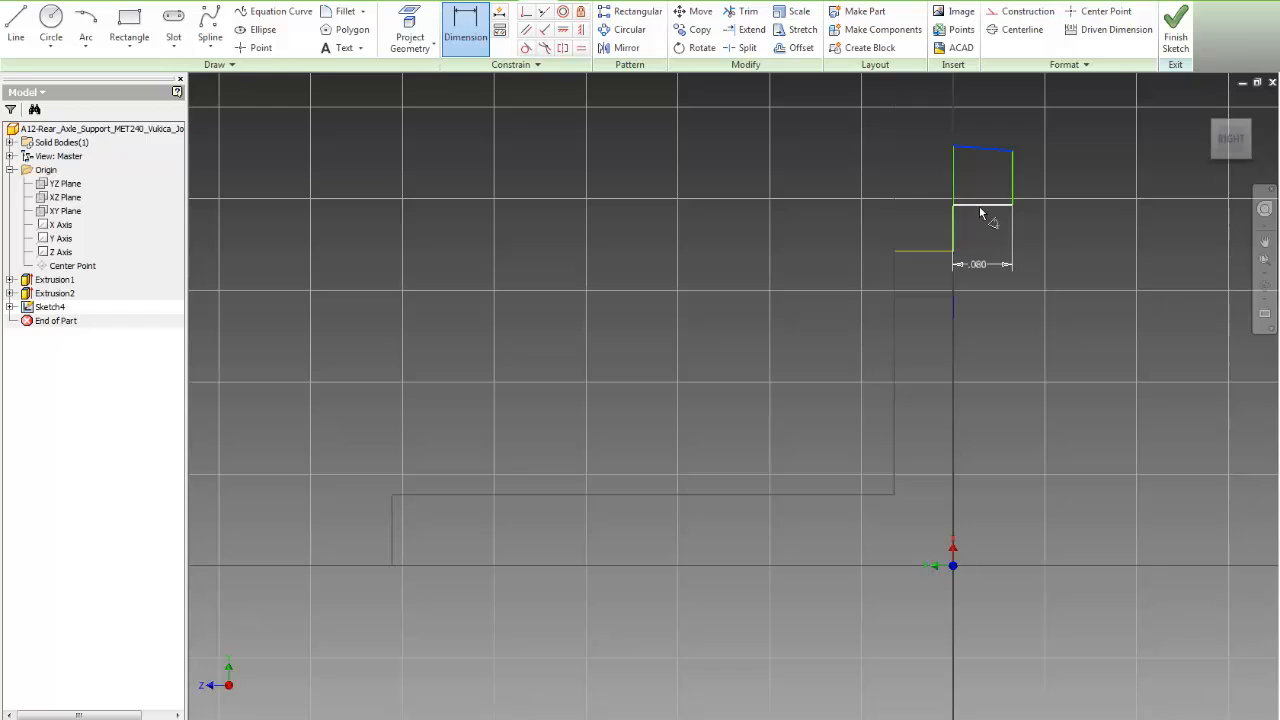
click(980, 206)
click(1037, 190)
key(Return)
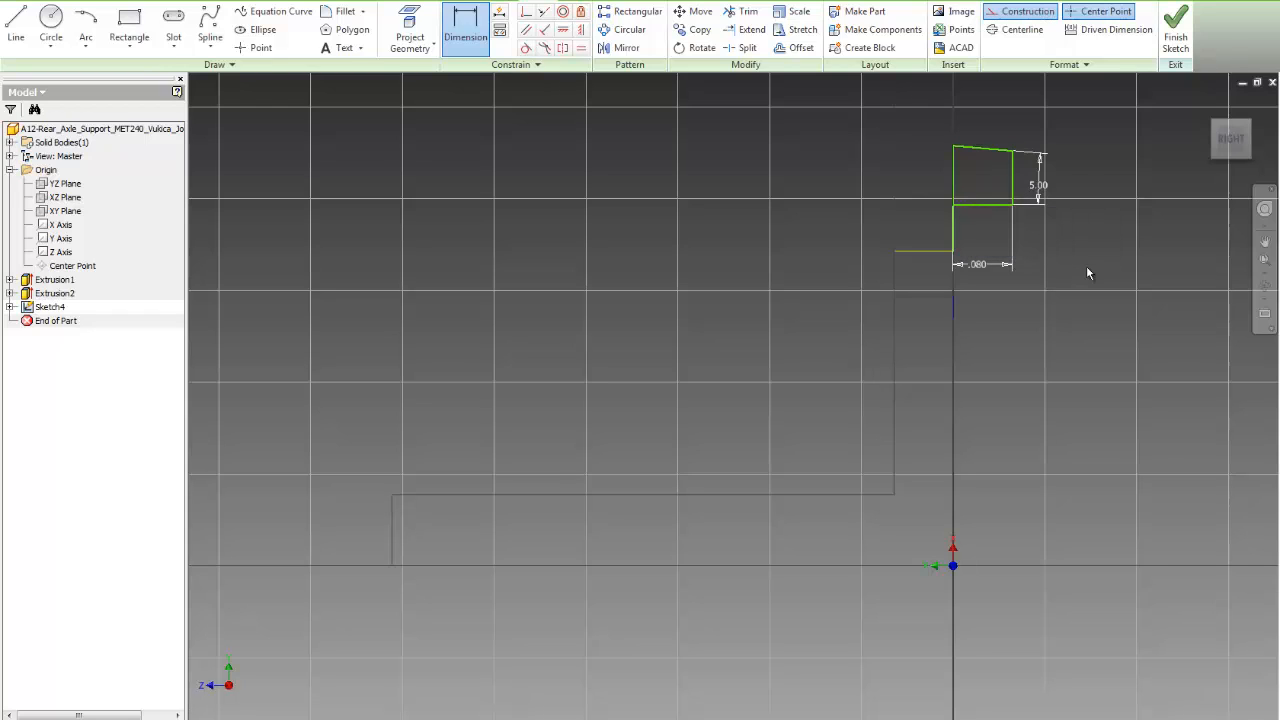
key(Escape)
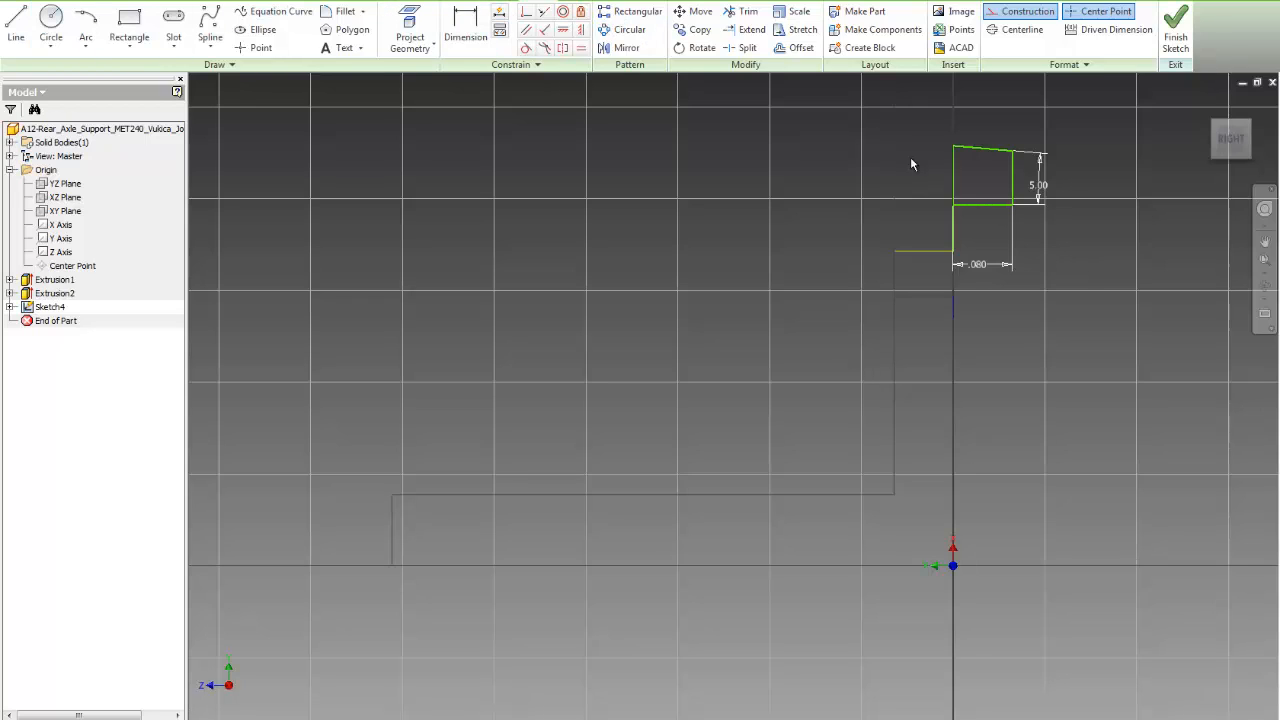
click(466, 30)
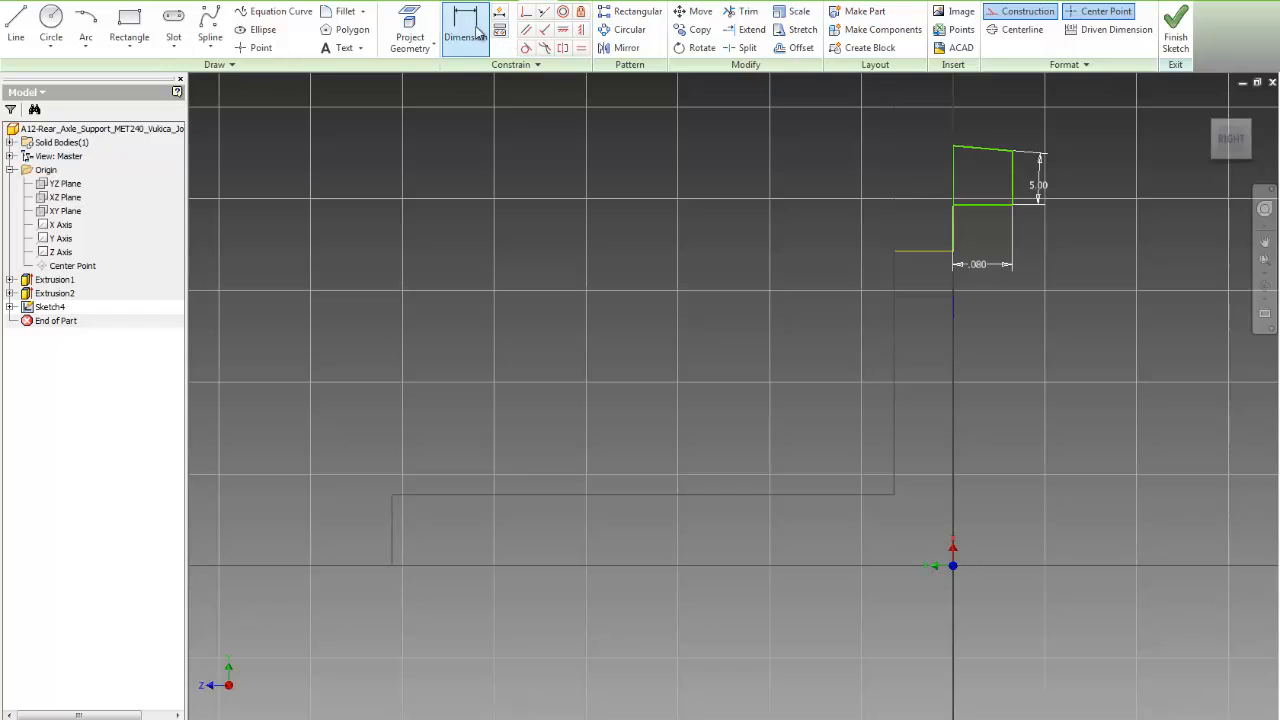
click(956, 180)
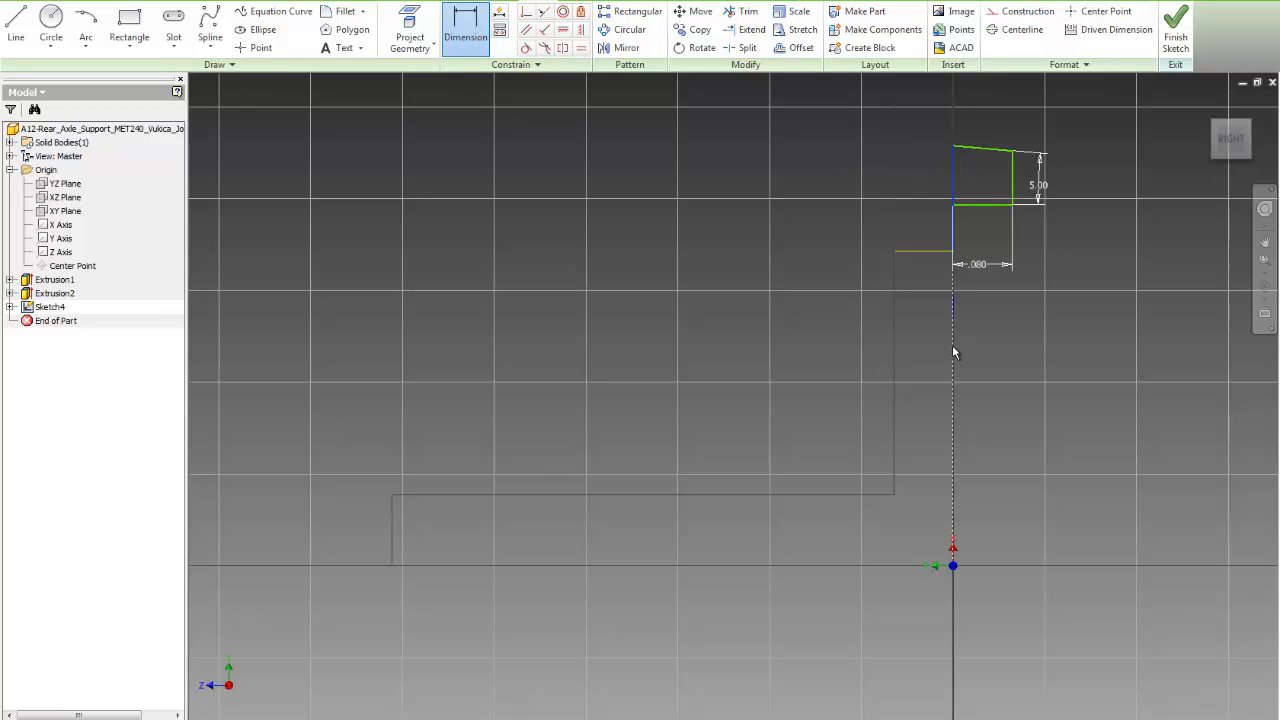
key(Escape)
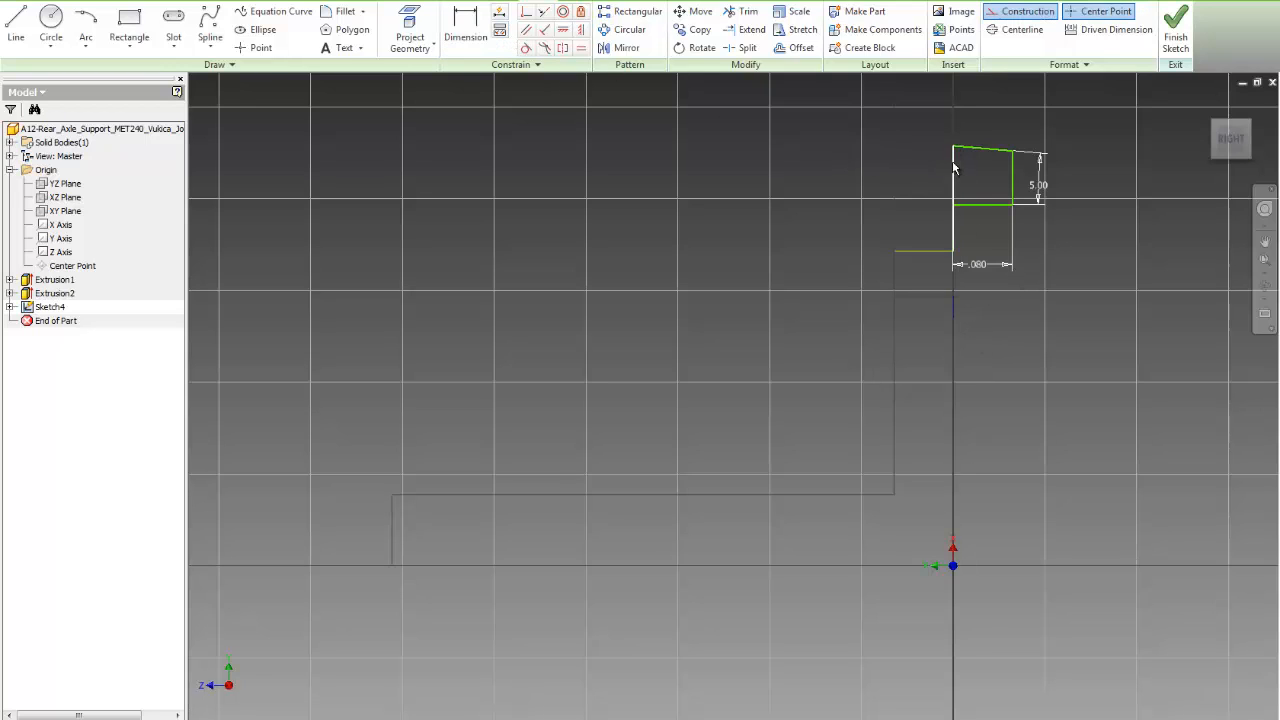
Pull the profile's upper inner corner away from the upright's vertical edge and trim the inner side's leftover segment below the lower edge
mouse_move(954, 150)
mouse_down()
mouse_move(989, 129)
mouse_move(969, 129)
mouse_up()
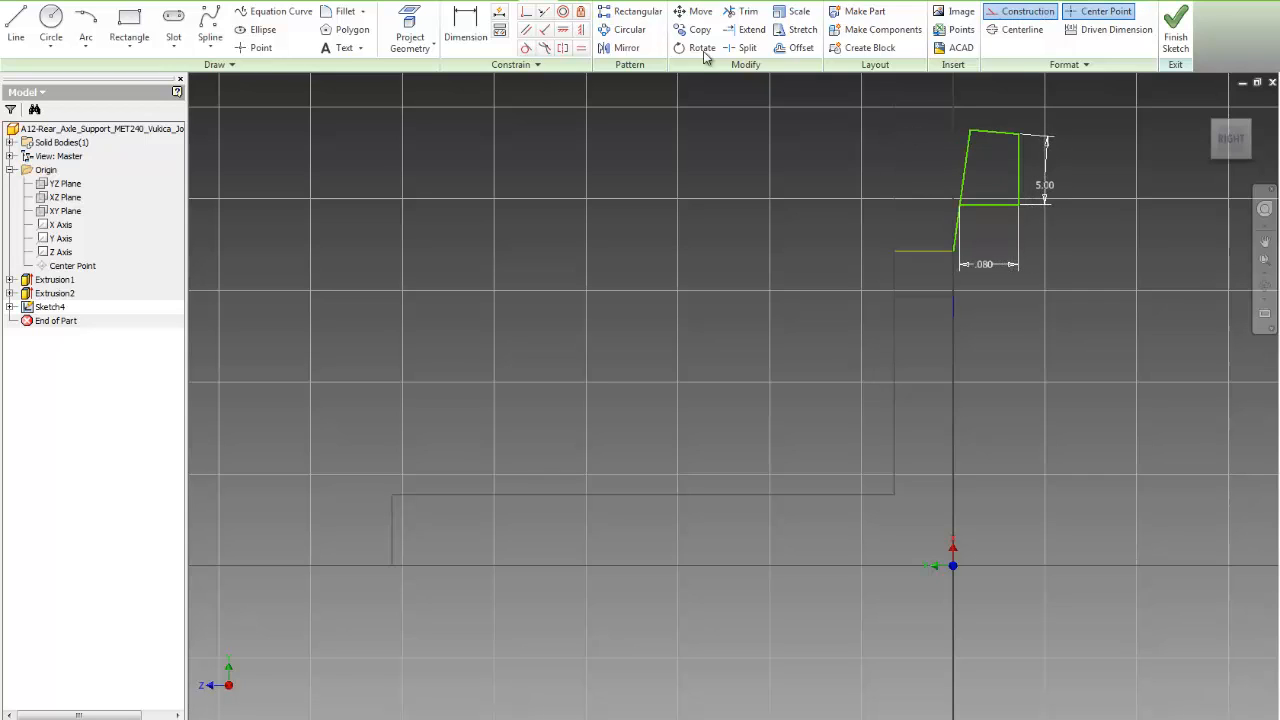
click(955, 250)
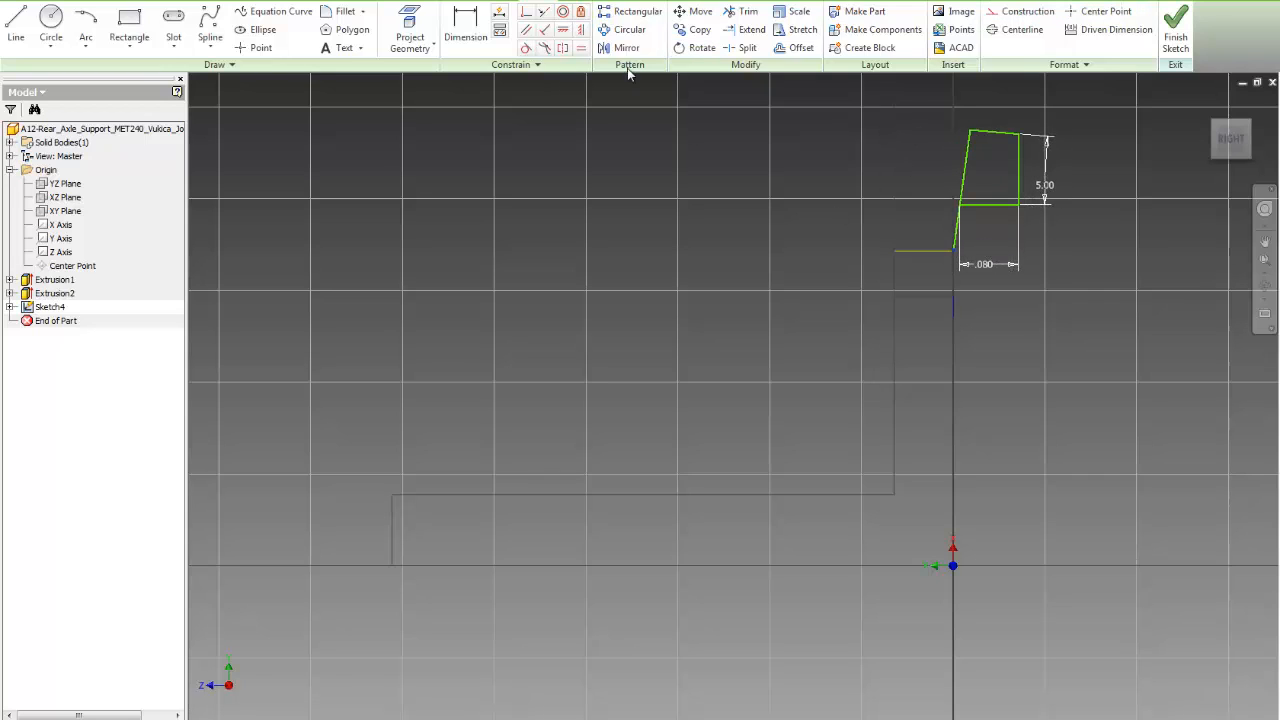
click(742, 11)
click(960, 232)
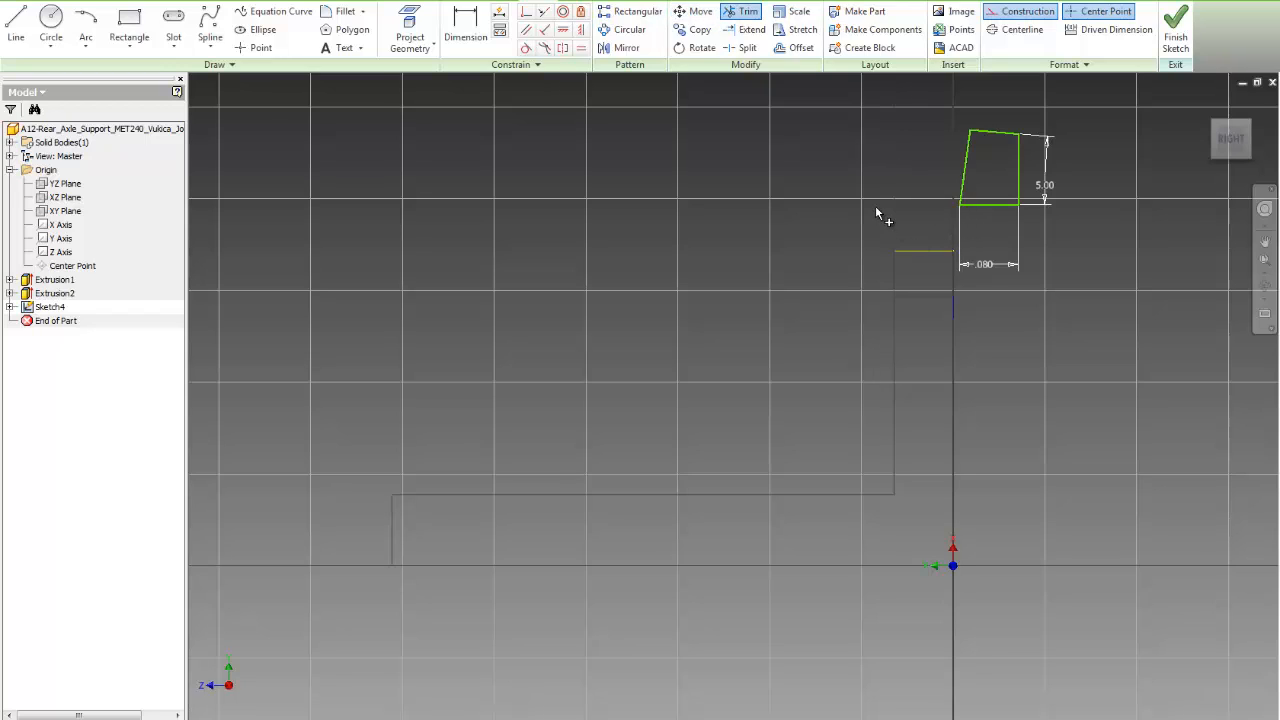
key(Escape)
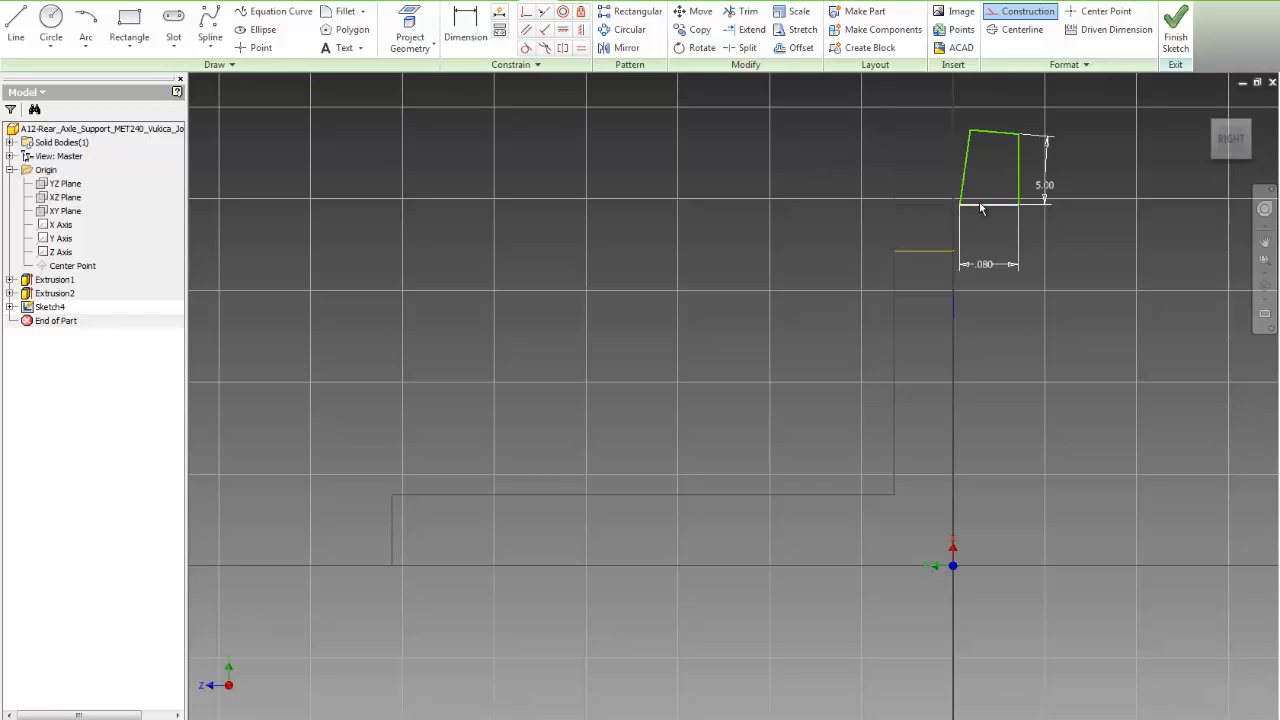
Move the profile's lower inner corner away from the upright and make the lower edge collinear with the upright's internal horizontal edge
mouse_move(960, 205)
mouse_down()
mouse_move(968, 141)
mouse_move(955, 186)
mouse_move(970, 214)
mouse_up()
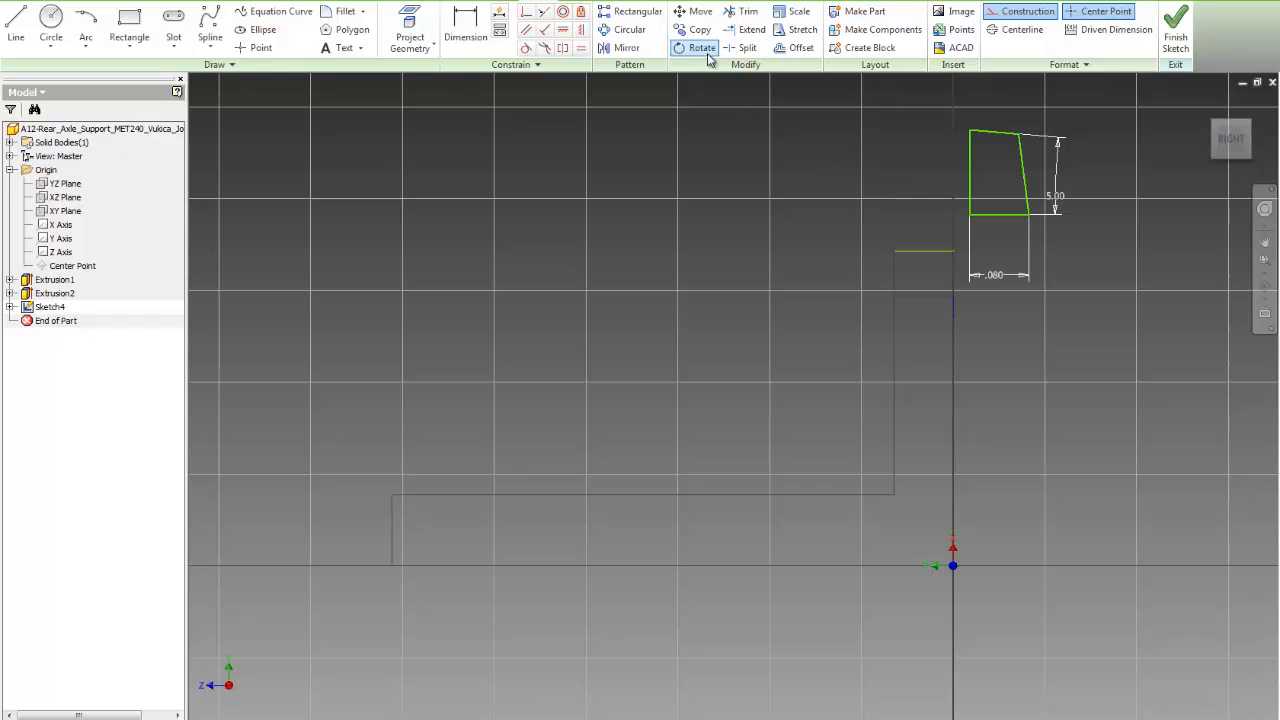
click(543, 11)
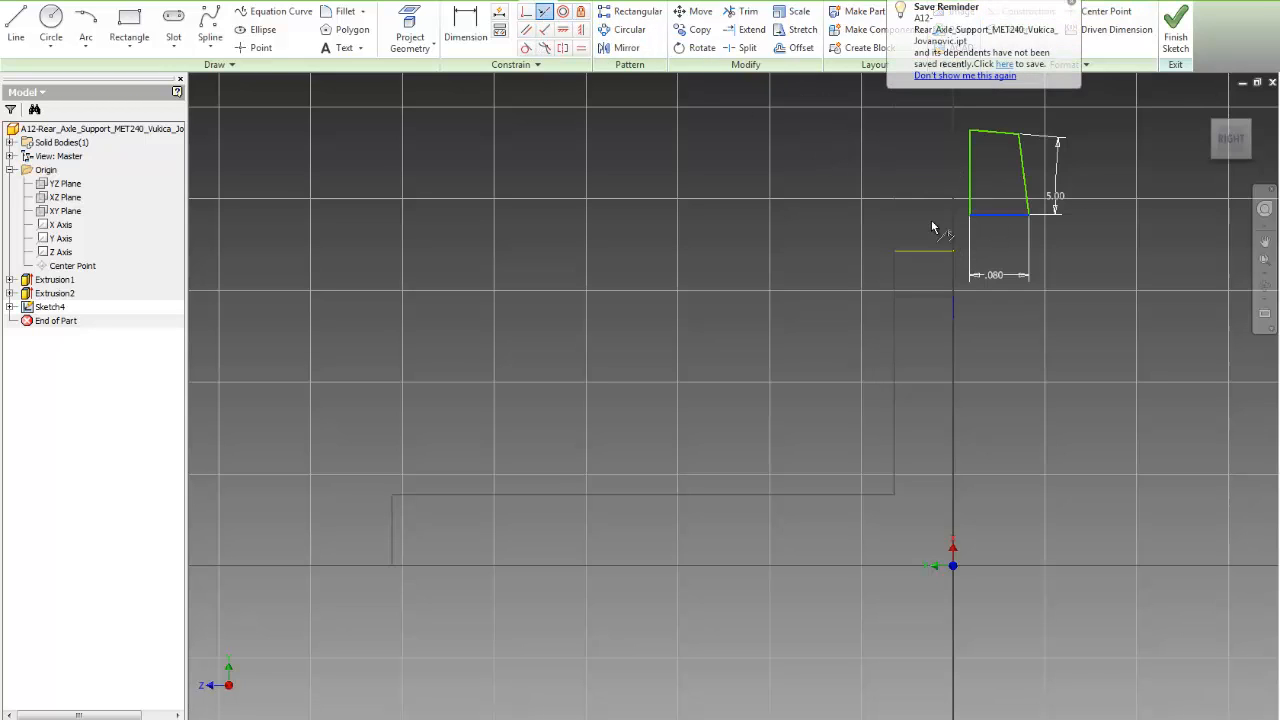
click(933, 209)
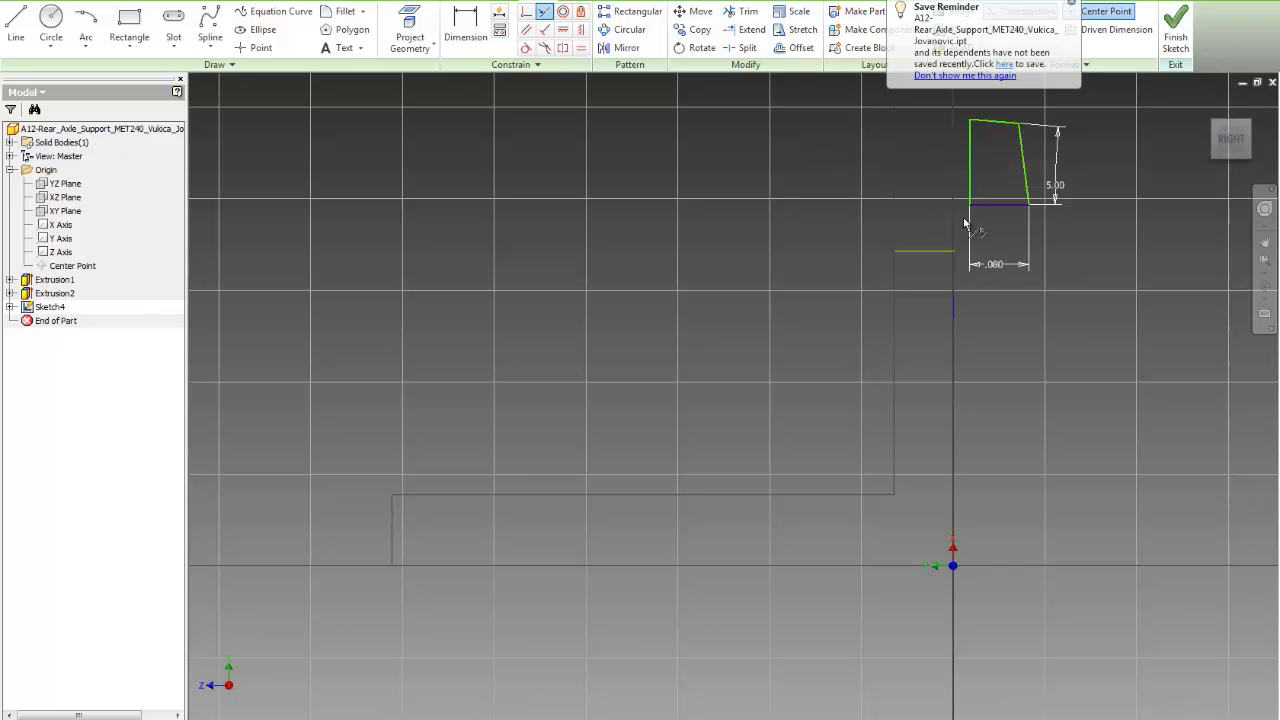
Dismiss the save reminder and save the part
click(1073, 5)
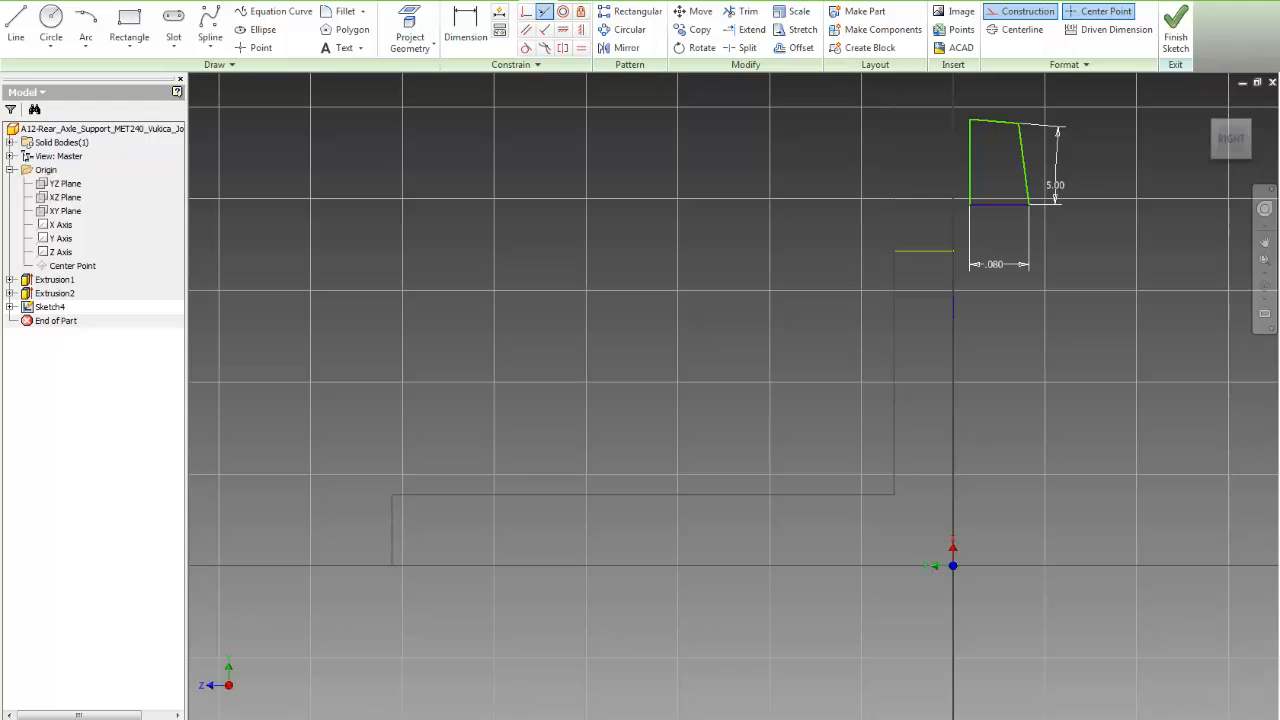
key(ctrl+s)
click(640, 393)
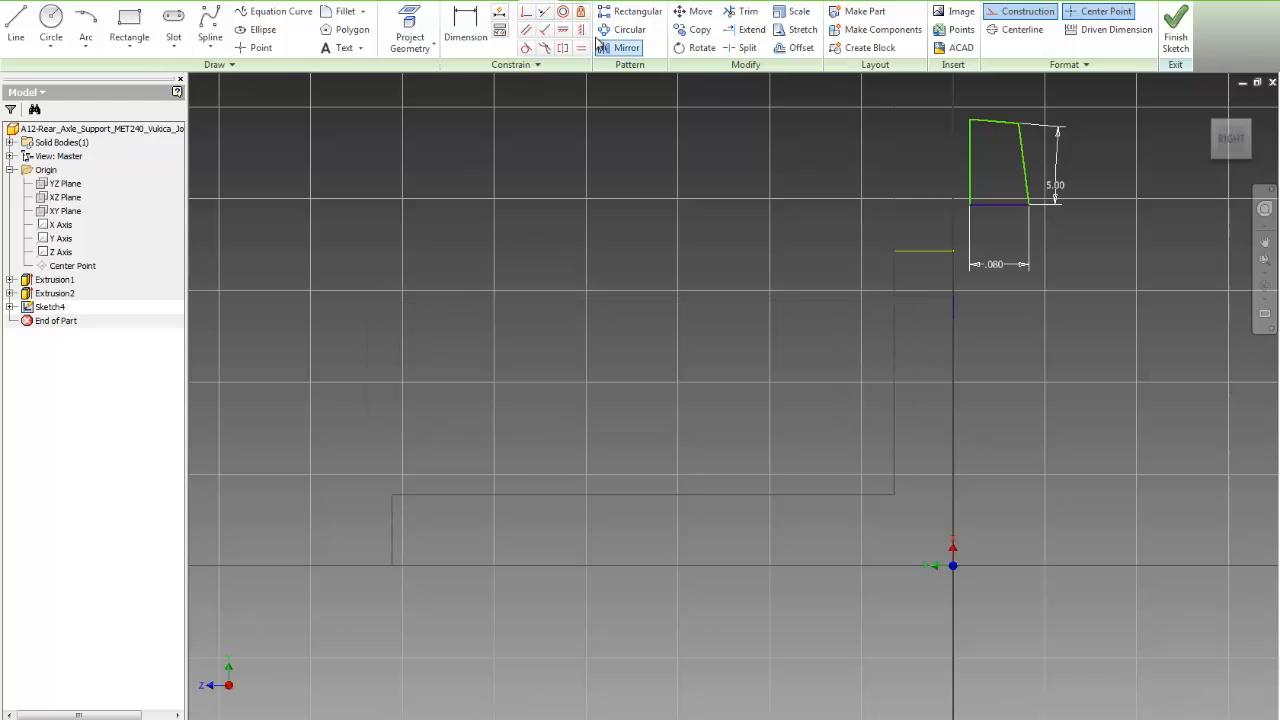
Constrain the profile's lower inner corner coincident with the upright's vertical edge
click(526, 12)
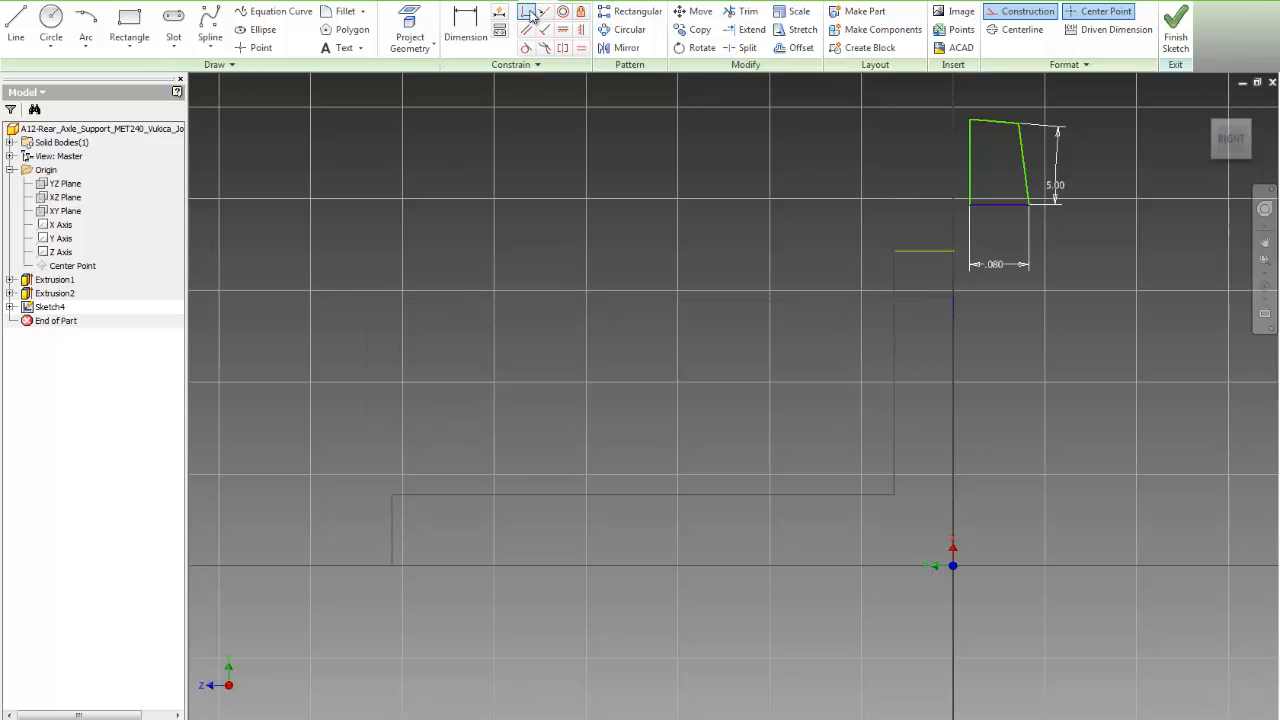
click(970, 205)
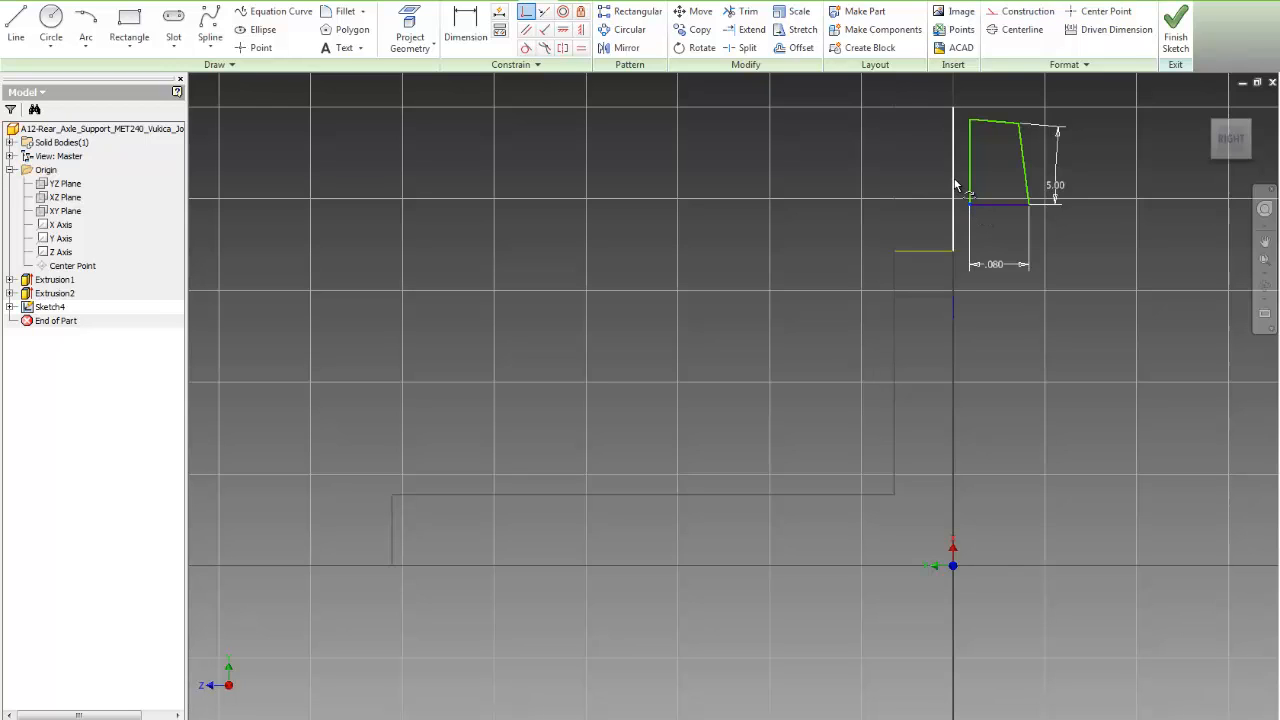
click(953, 179)
key(Escape)
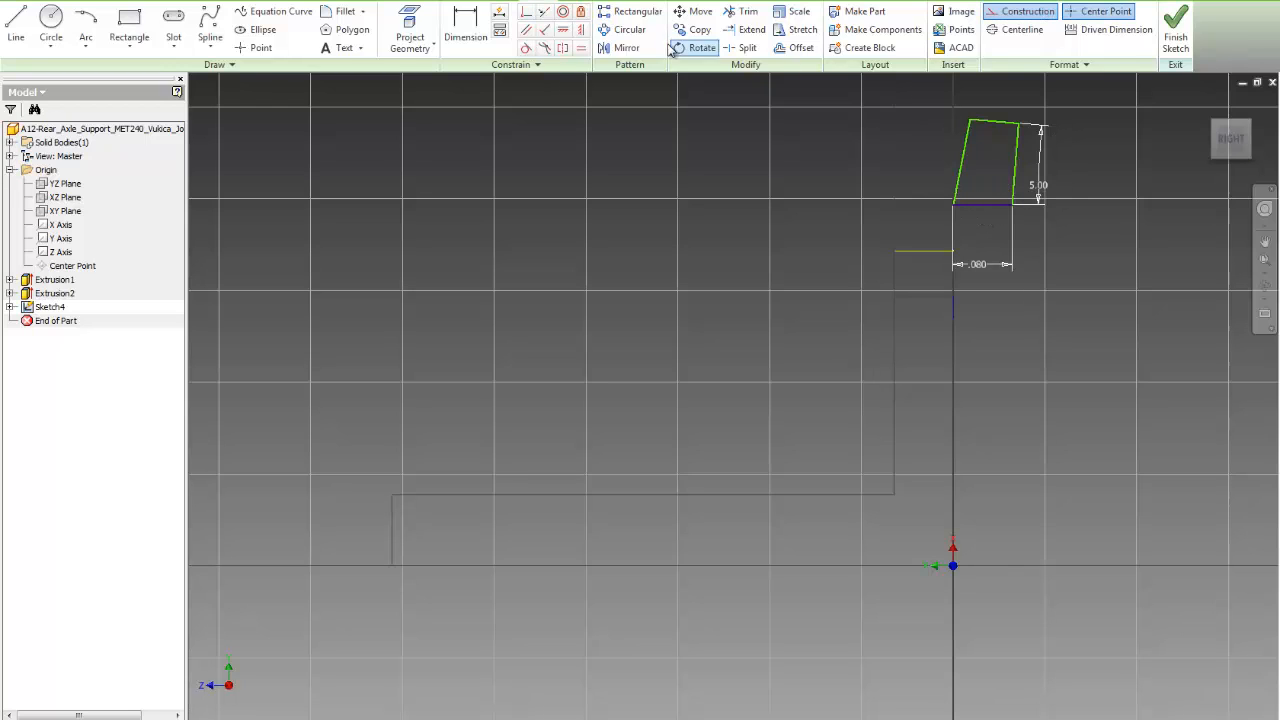
Try to apply a vertical constraint to the boss profile's slanted inner edge
click(581, 30)
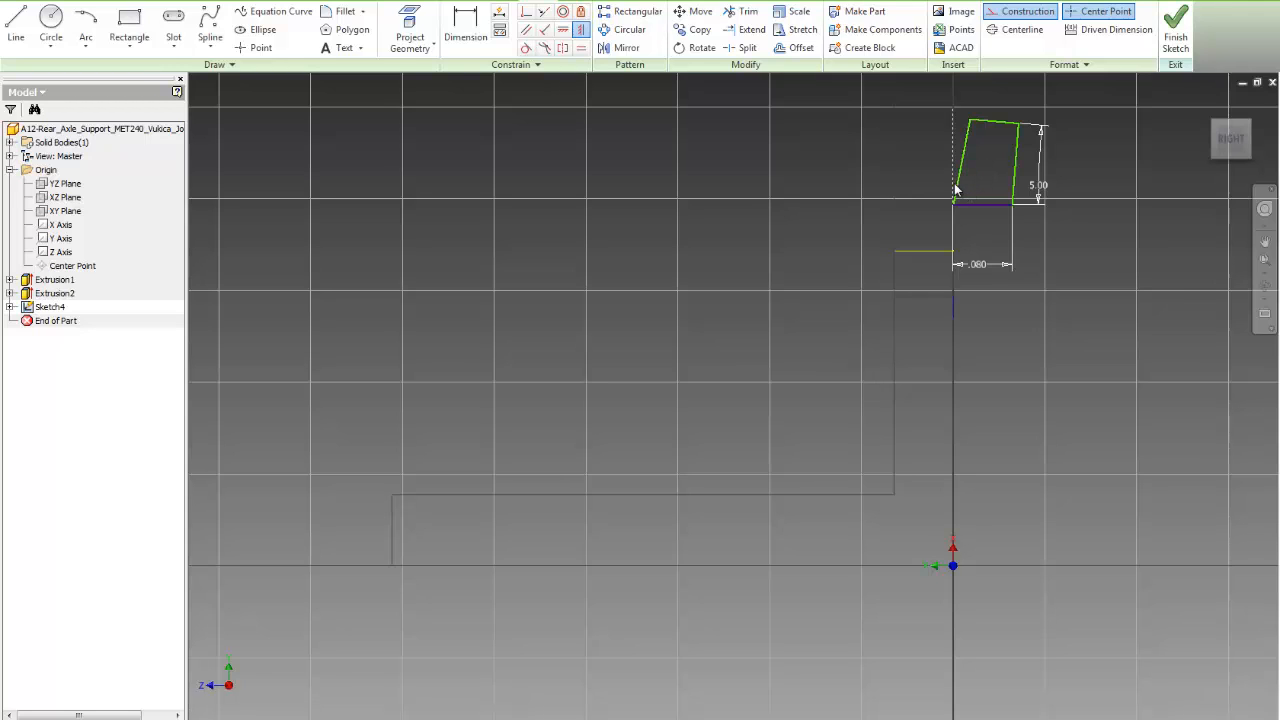
click(957, 190)
click(340, 110)
click(966, 155)
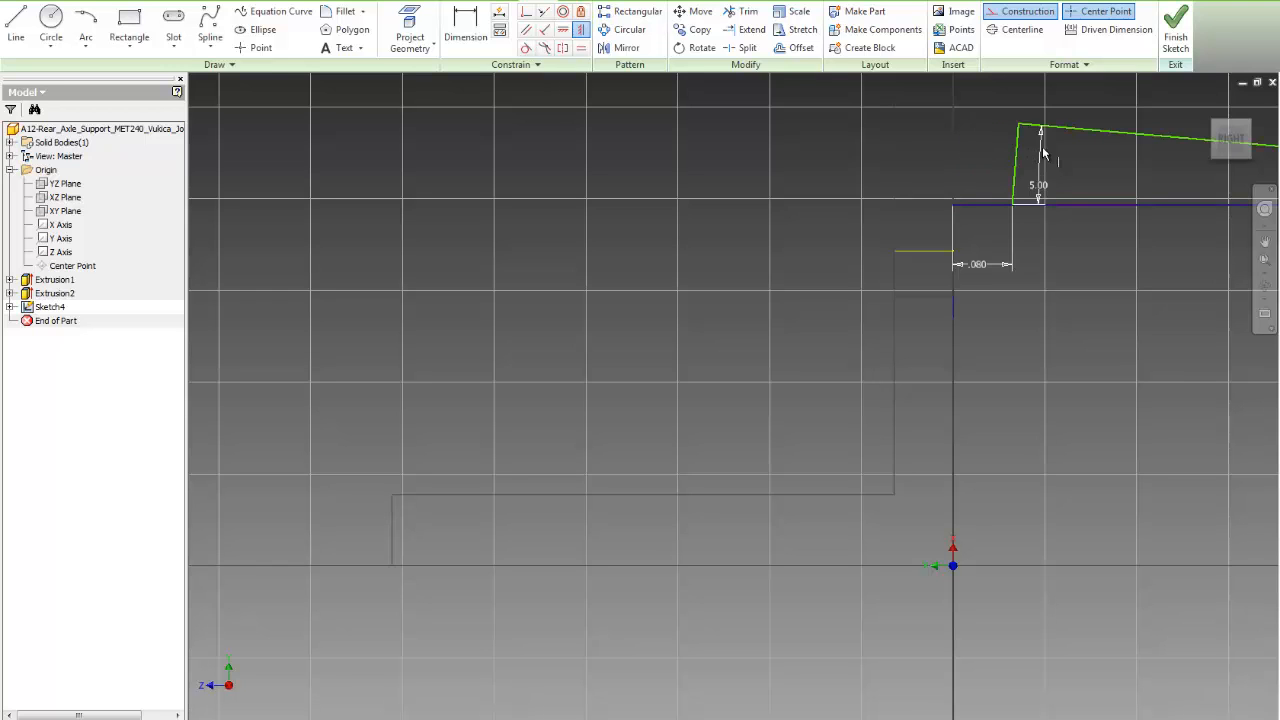
scroll(1058, 204, down, 3)
scroll(1058, 204, up, 3)
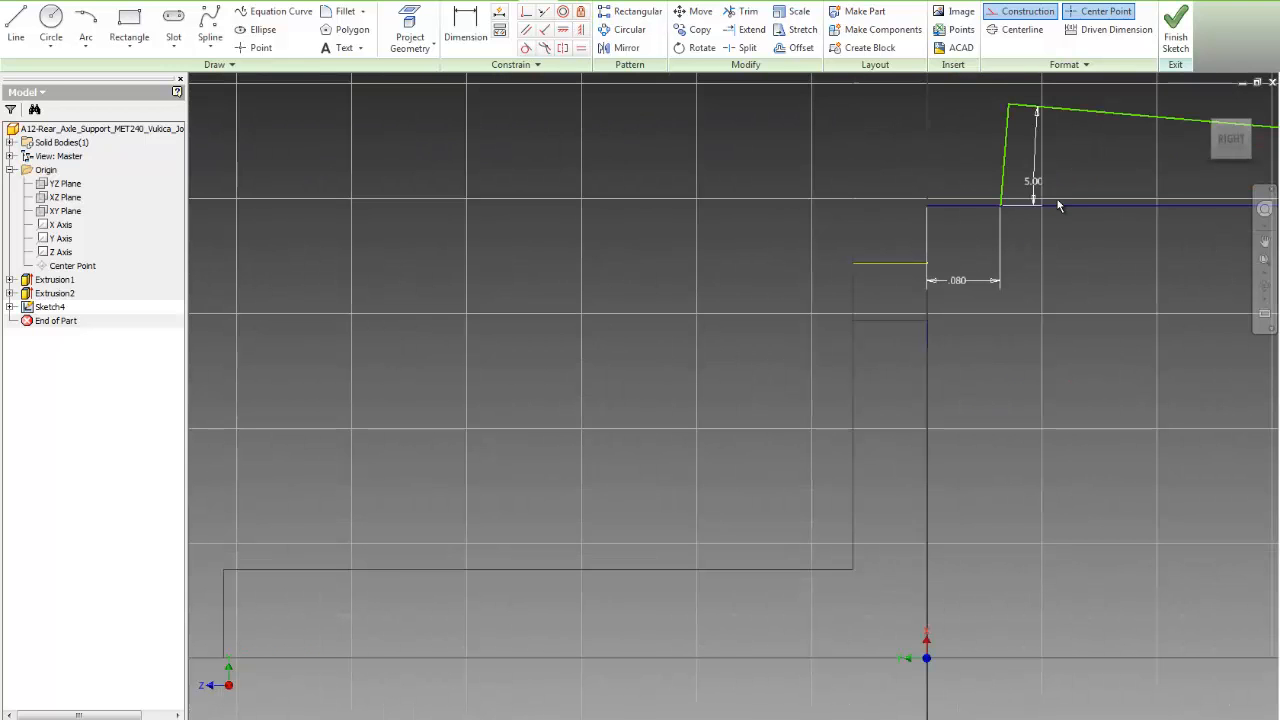
Try to reshape the boss profile by moving the far end of its tapered upper edge and its upper corner
middle_click(1041, 279)
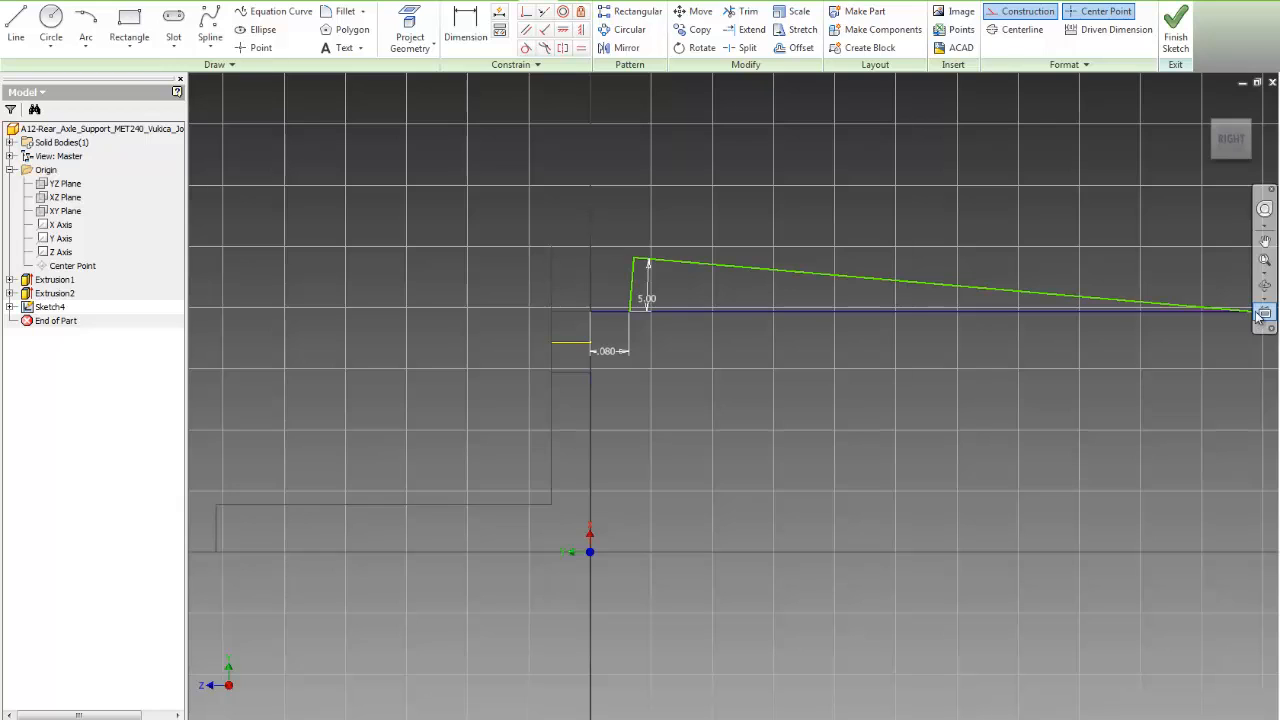
mouse_move(1206, 316)
mouse_down()
mouse_move(757, 272)
mouse_move(694, 237)
mouse_up()
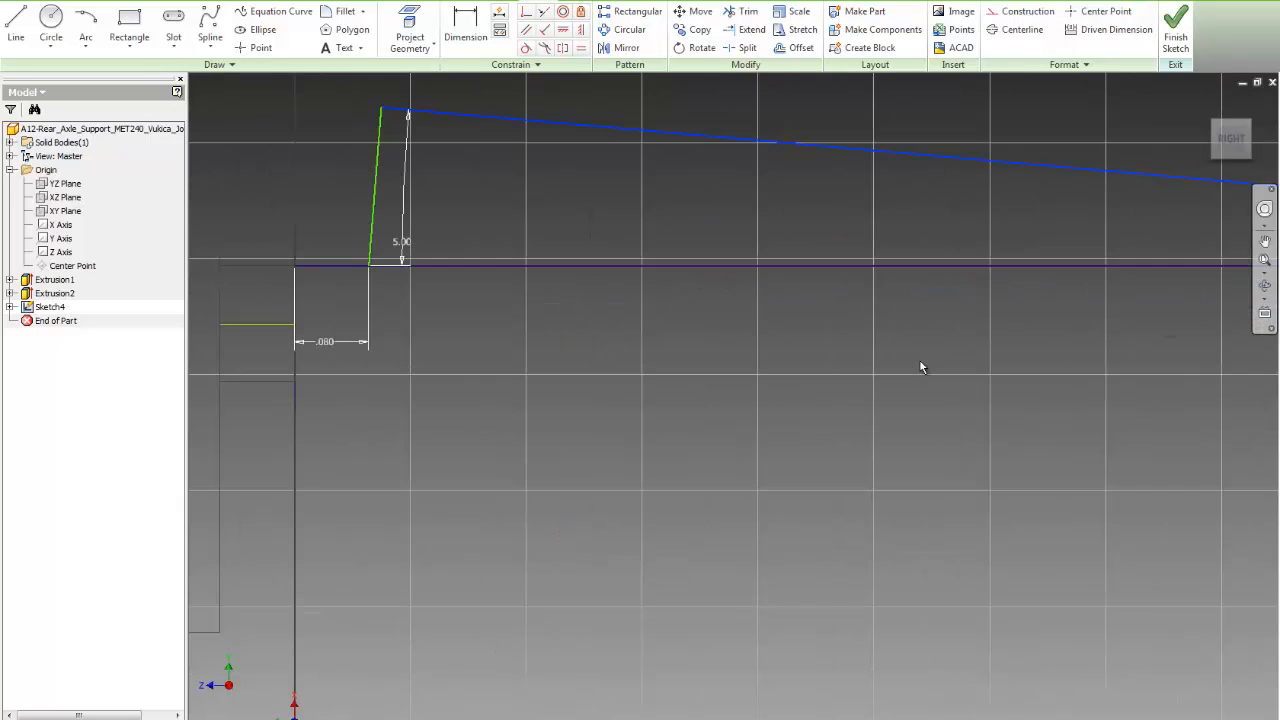
scroll(919, 359, down, 5)
click(1078, 350)
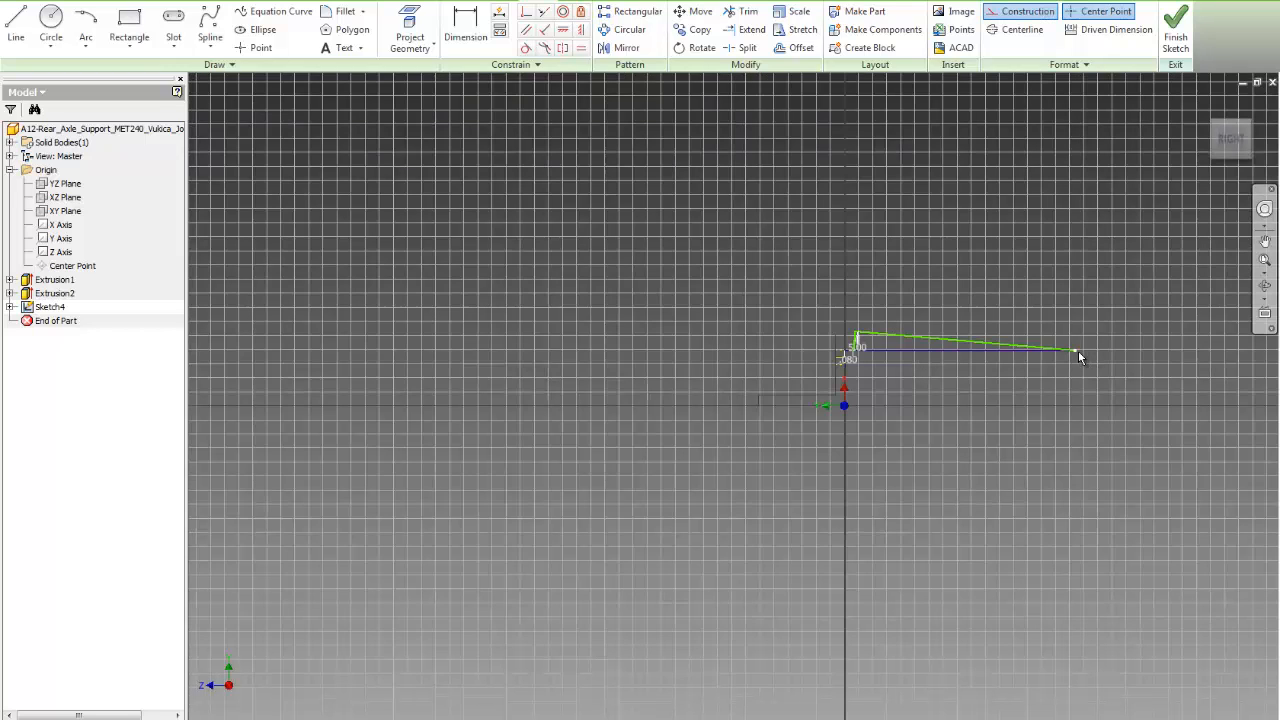
key(a)
drag(834, 307, 801, 294)
scroll(860, 376, down, 5)
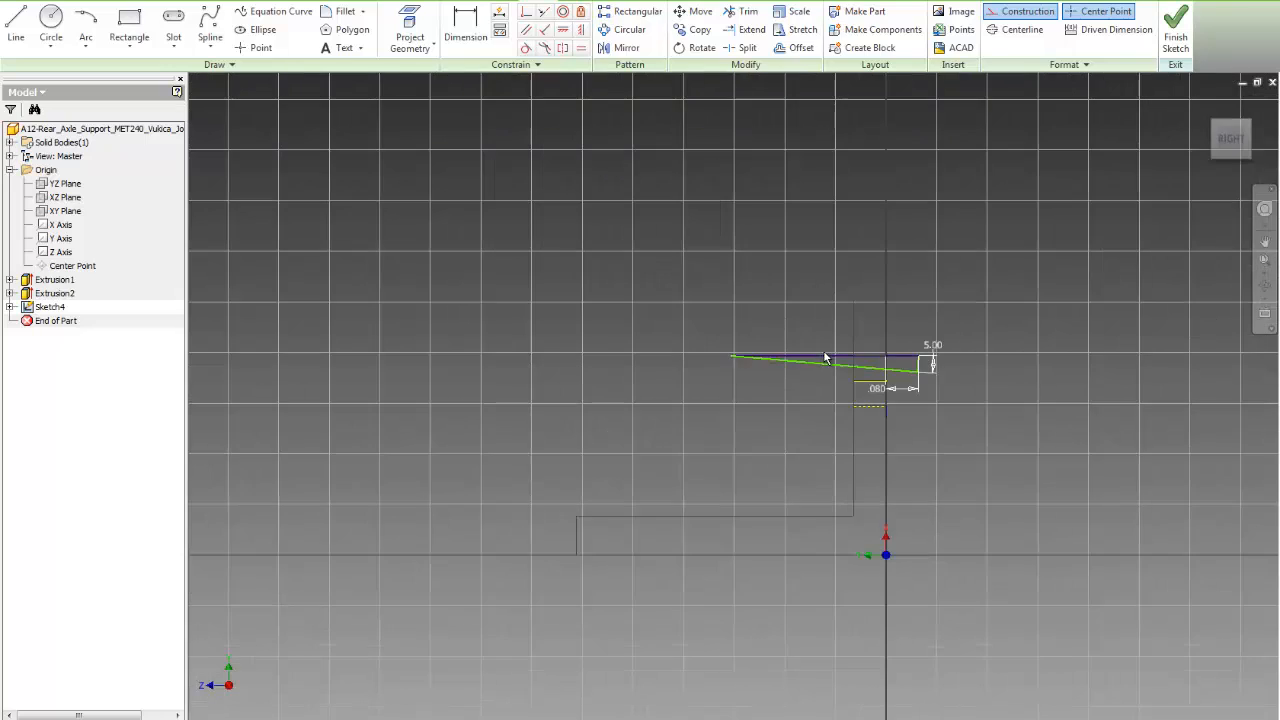
mouse_move(1138, 298)
mouse_down()
mouse_move(1109, 51)
mouse_move(974, 74)
mouse_up()
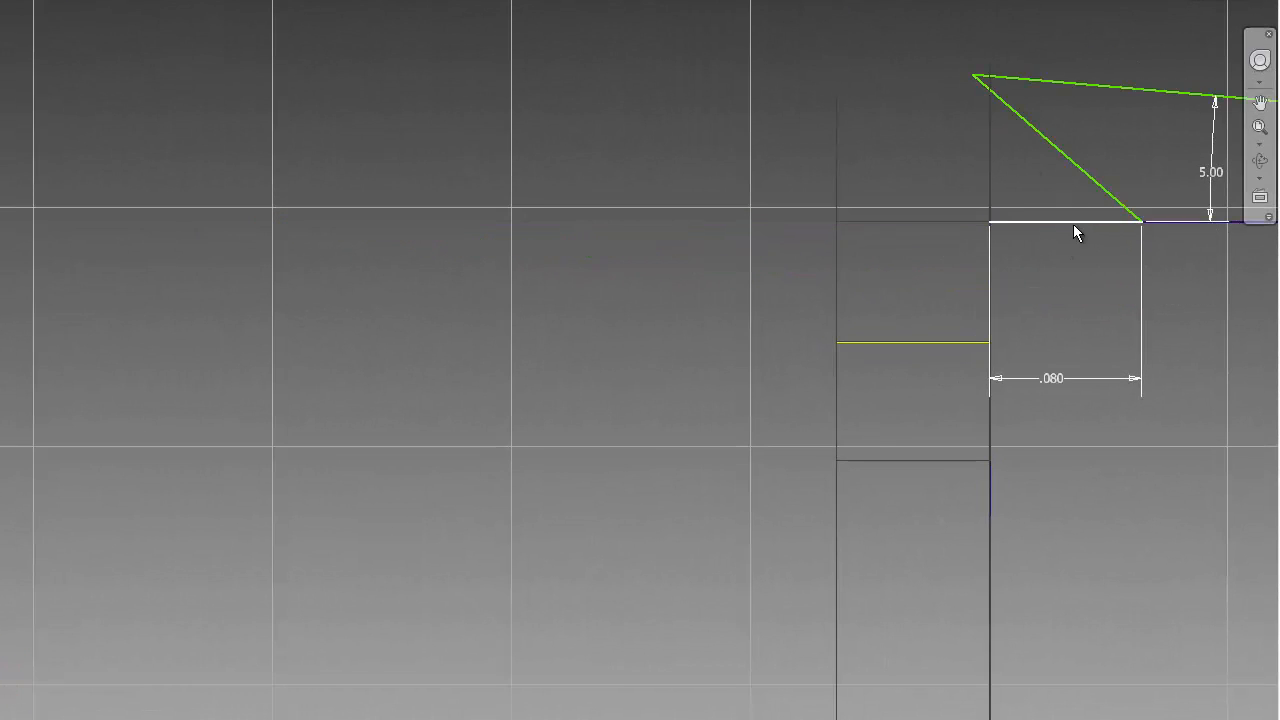
Delete the profile's tapered upper edge and make the remaining short slanted edge vertical by moving its free upper end
scroll(1073, 224, up, 2)
click(1090, 143)
key(Delete)
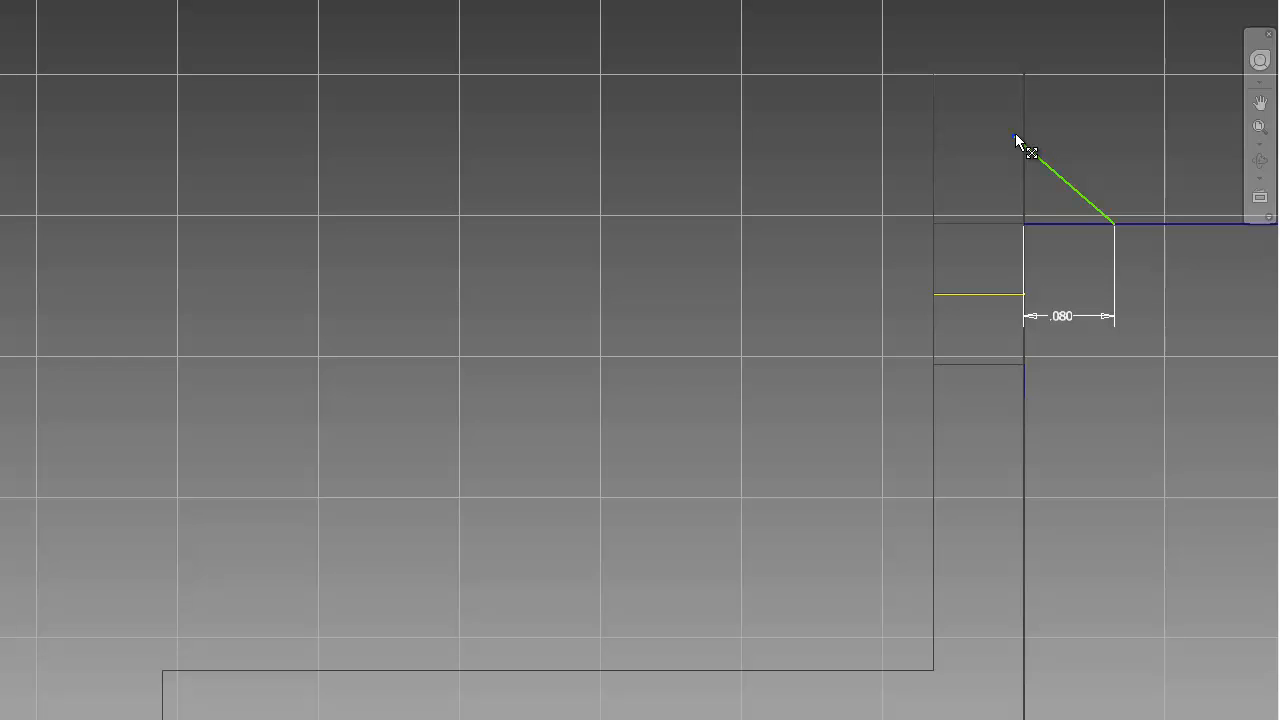
mouse_move(1015, 136)
mouse_down()
mouse_move(1095, 145)
mouse_move(1115, 134)
mouse_up()
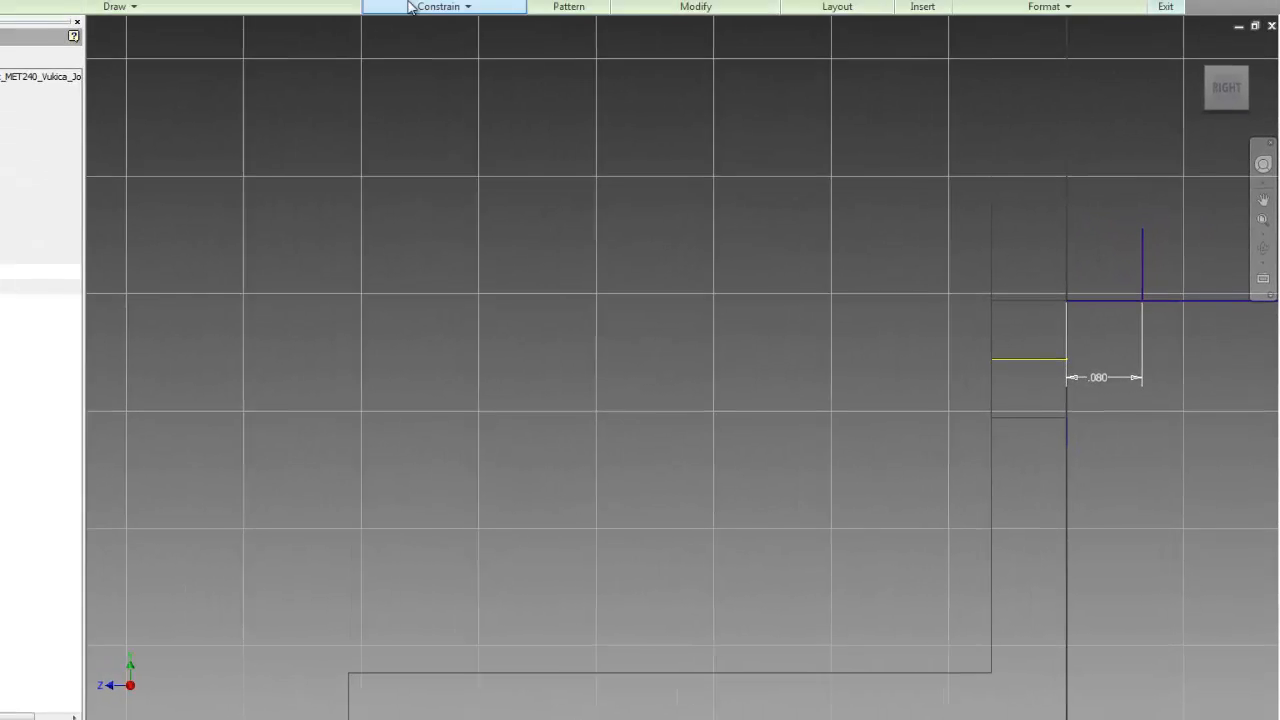
With construction format off, draw a slanted upper edge to the upright's vertical edge and close the profile with a vertical line
click(15, 28)
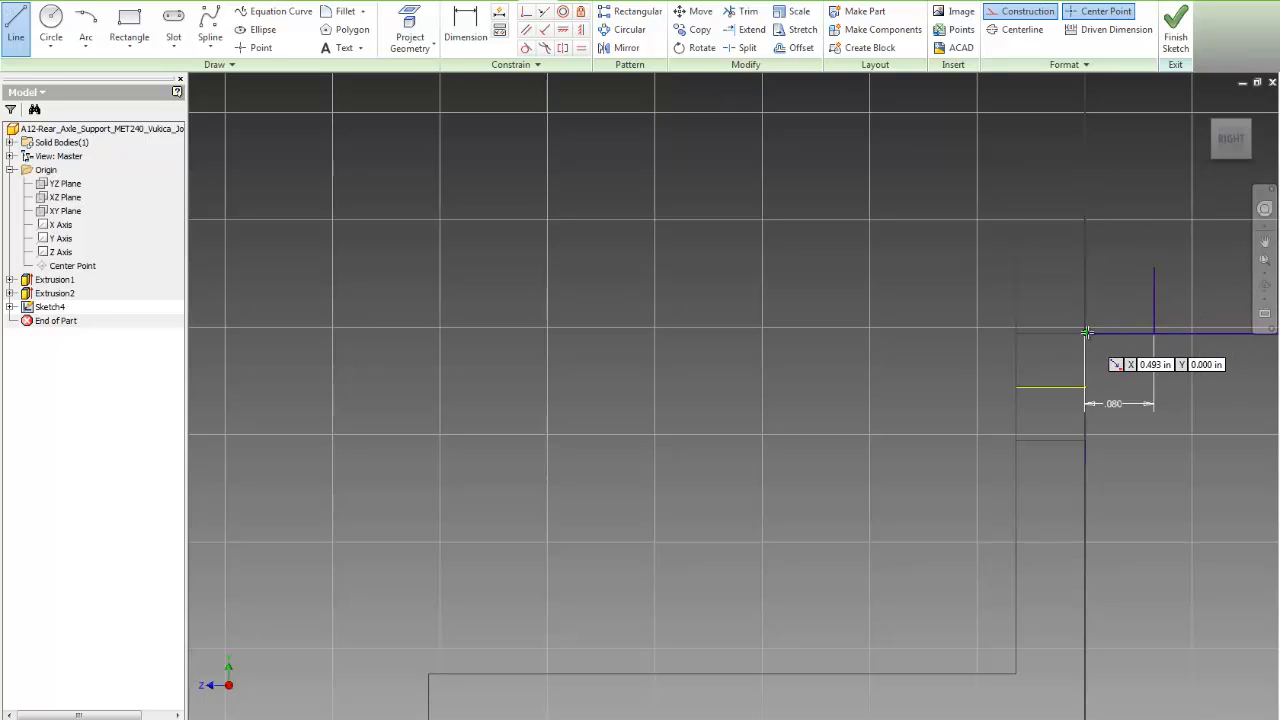
click(1154, 268)
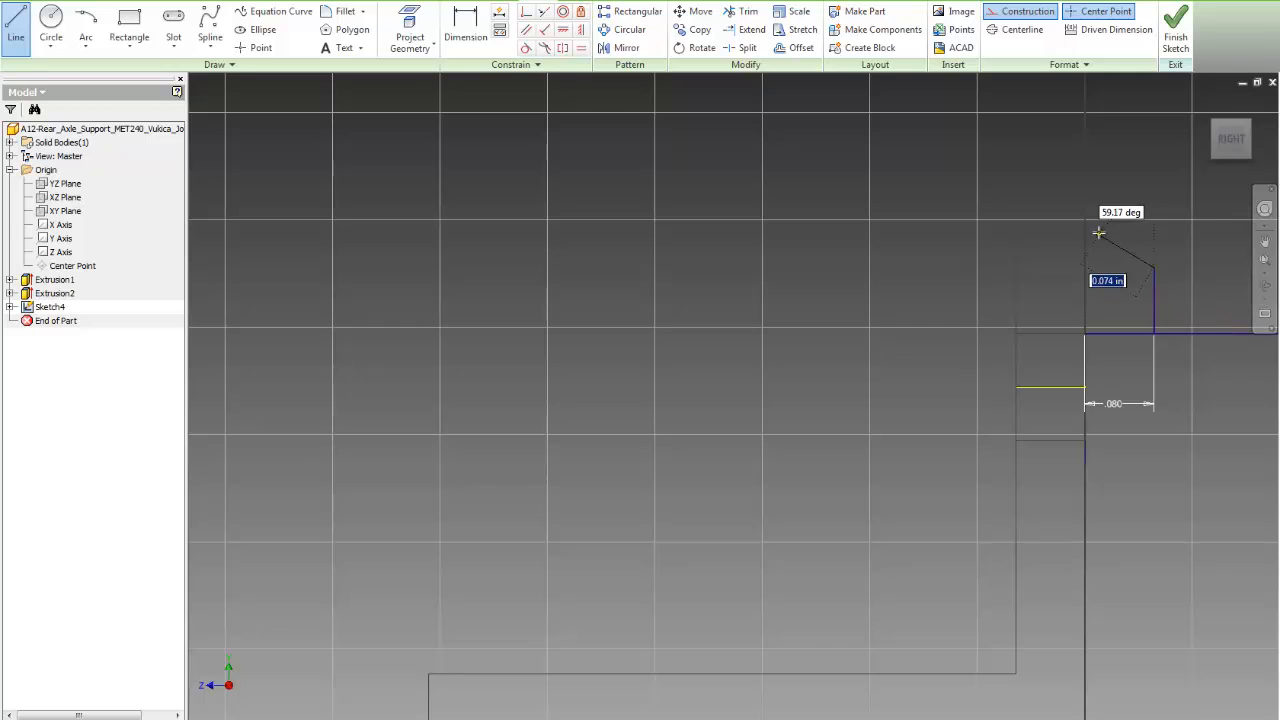
click(1012, 10)
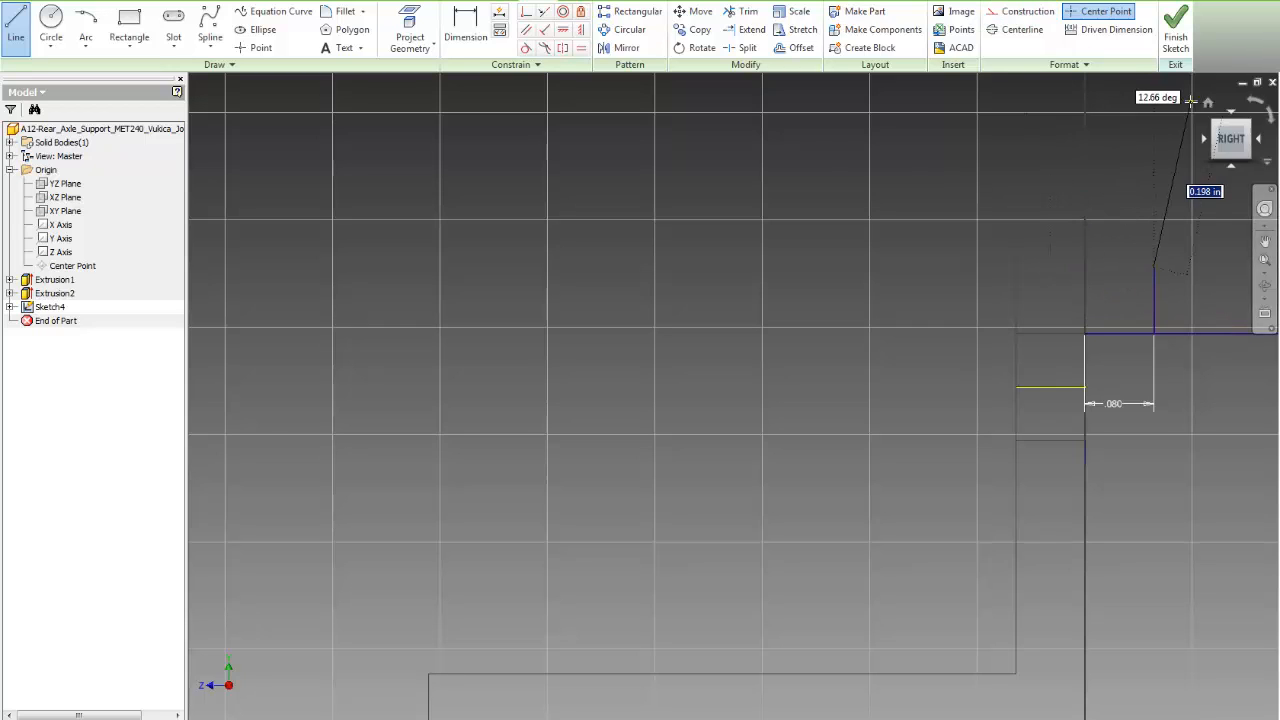
key(Escape)
click(16, 25)
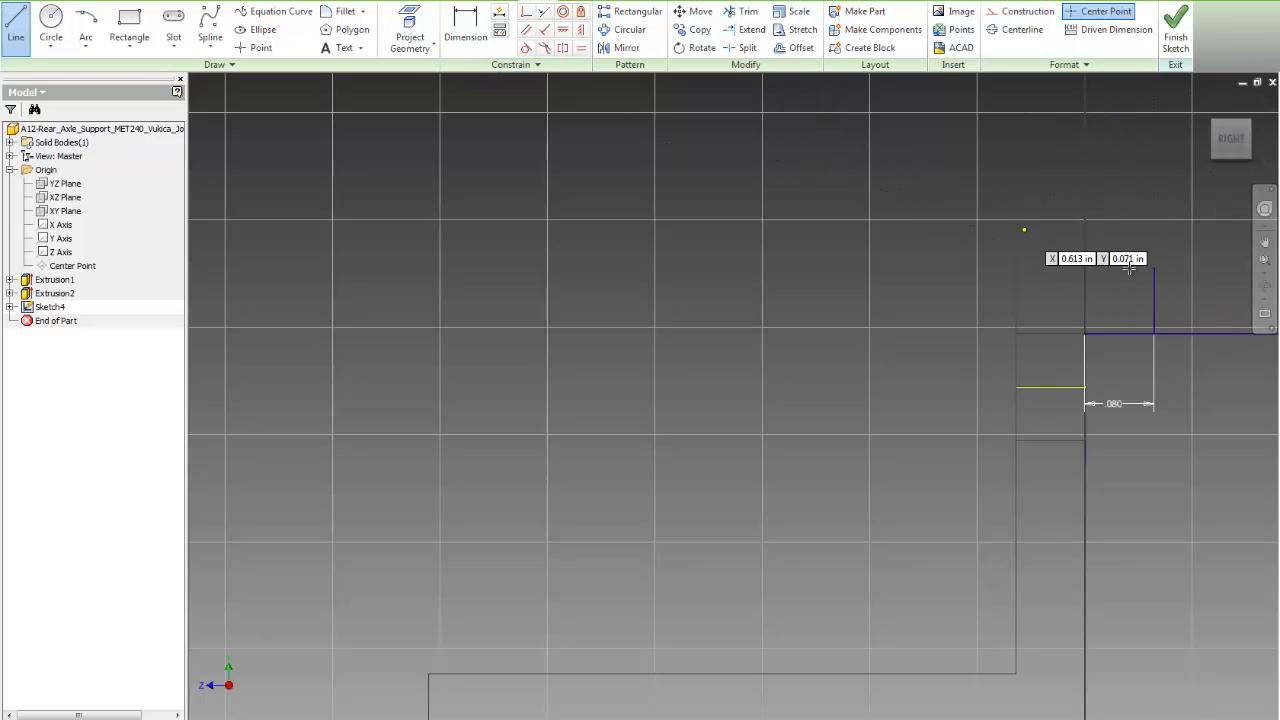
click(1155, 268)
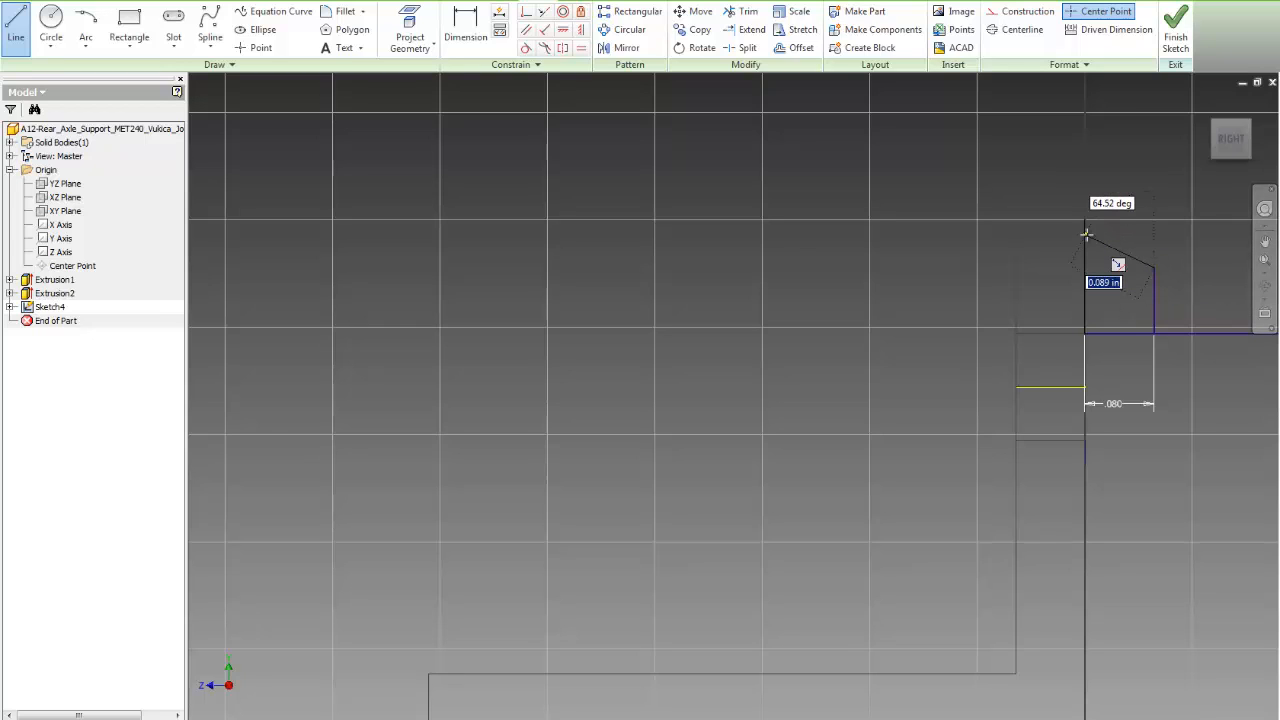
click(1084, 234)
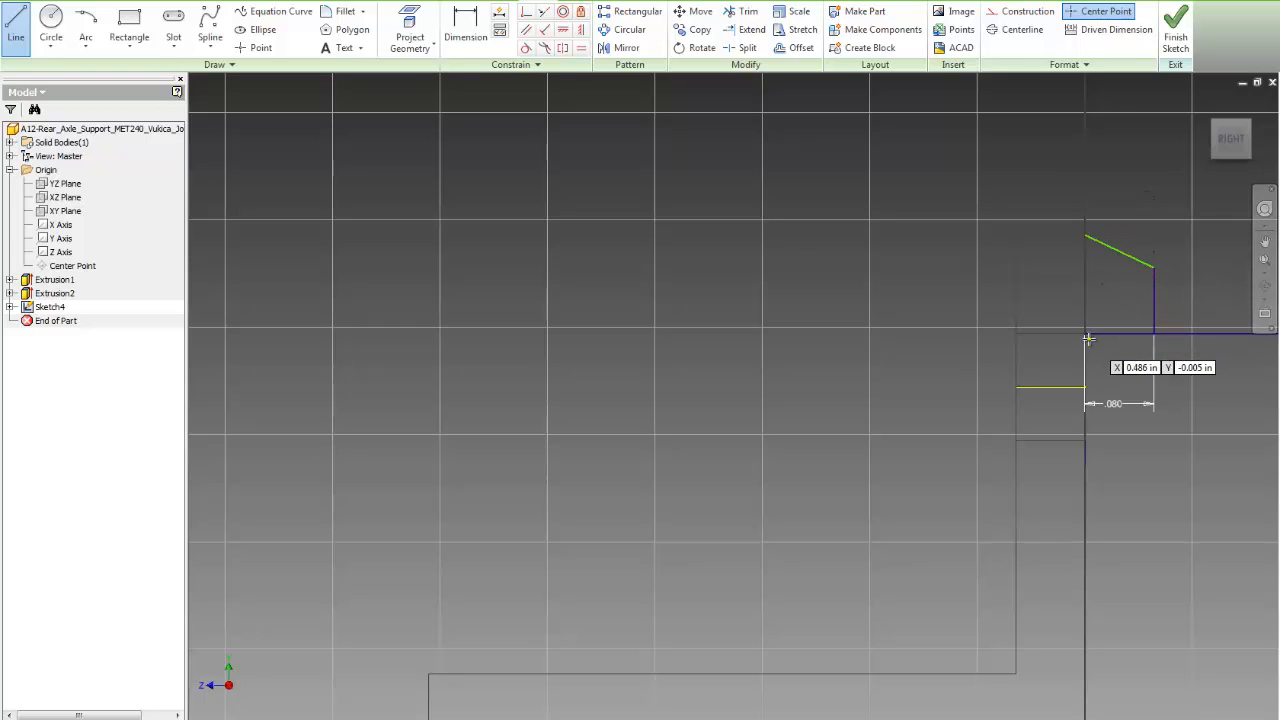
click(1085, 235)
key(Escape)
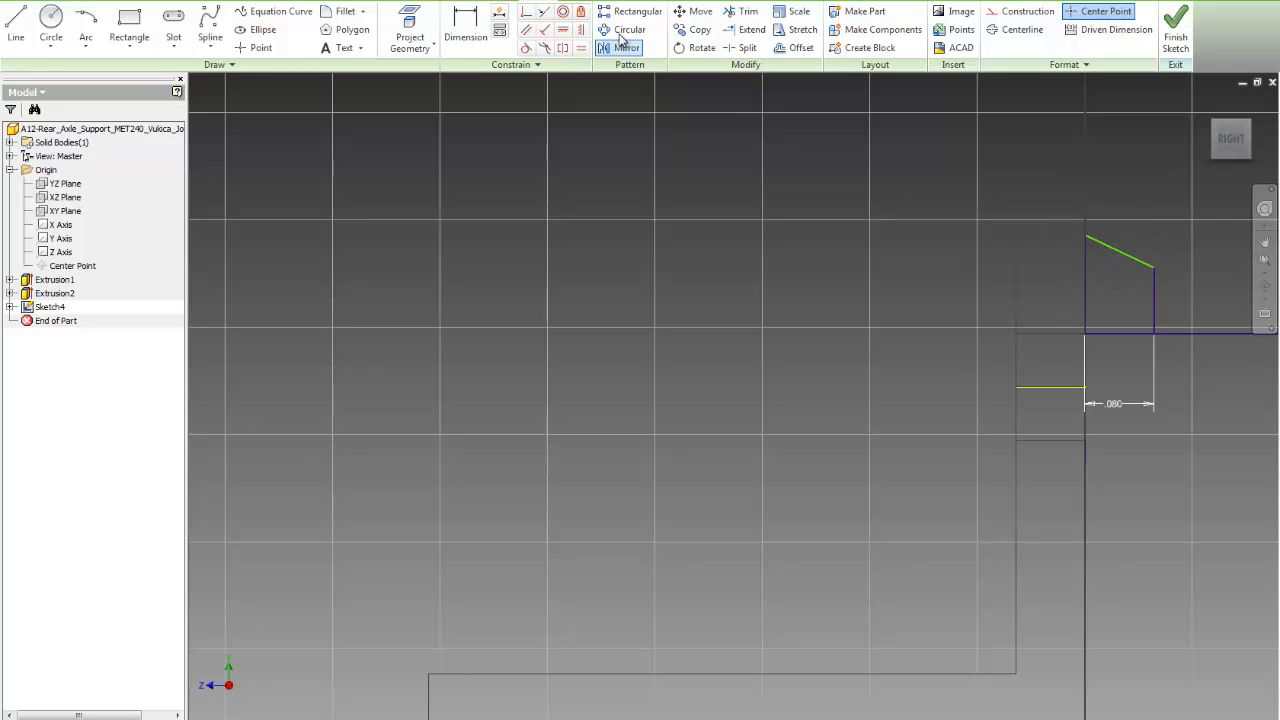
Trim the long lower horizontal line where it extends beyond the profile's outer vertical edge
click(740, 11)
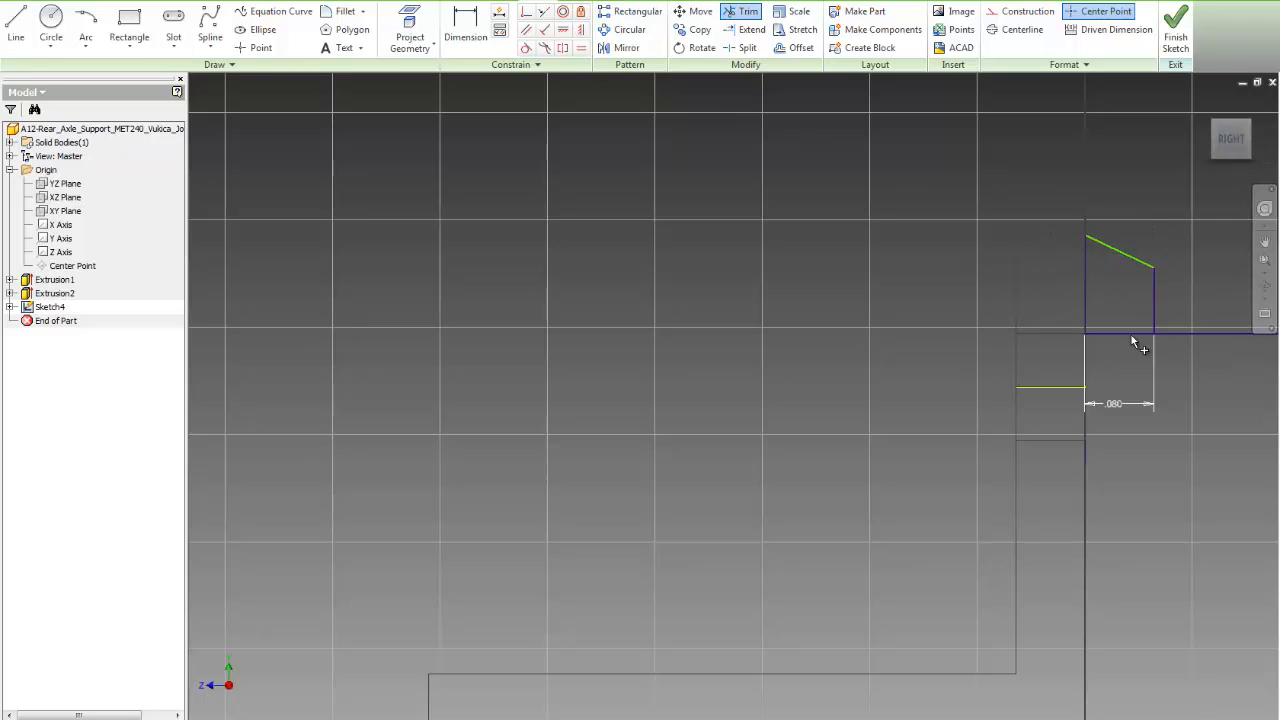
click(1185, 334)
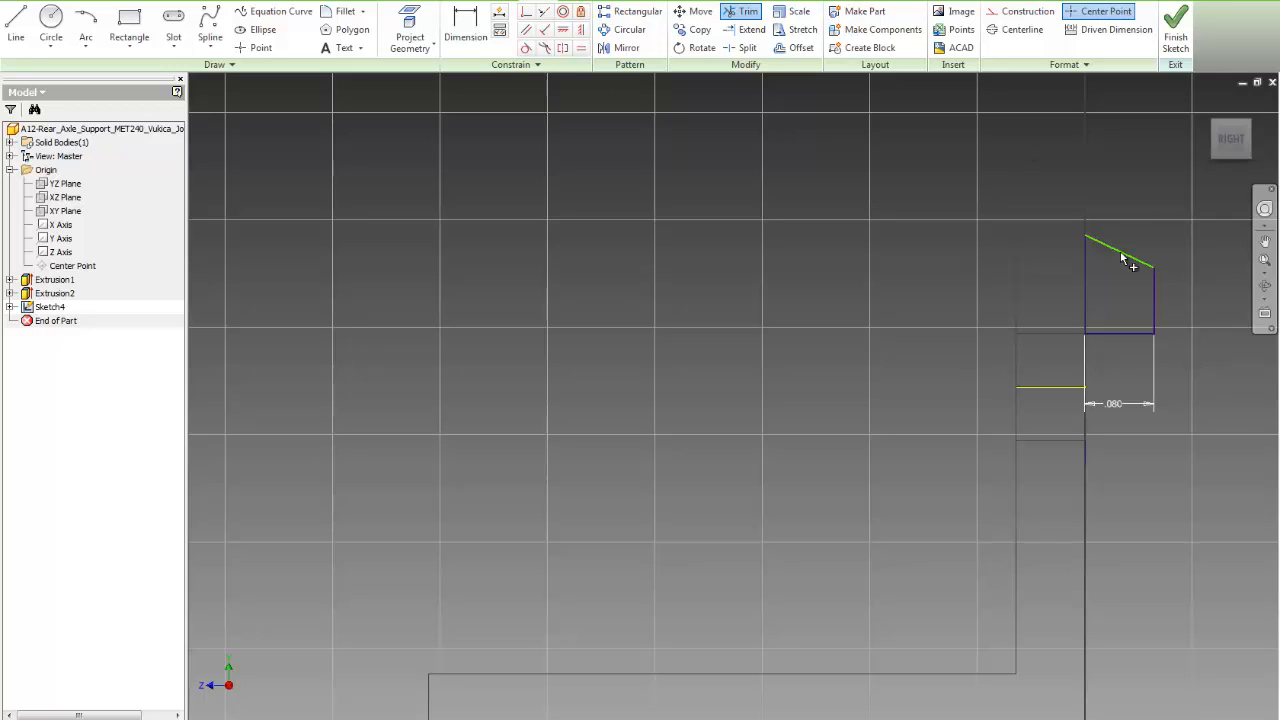
key(Escape)
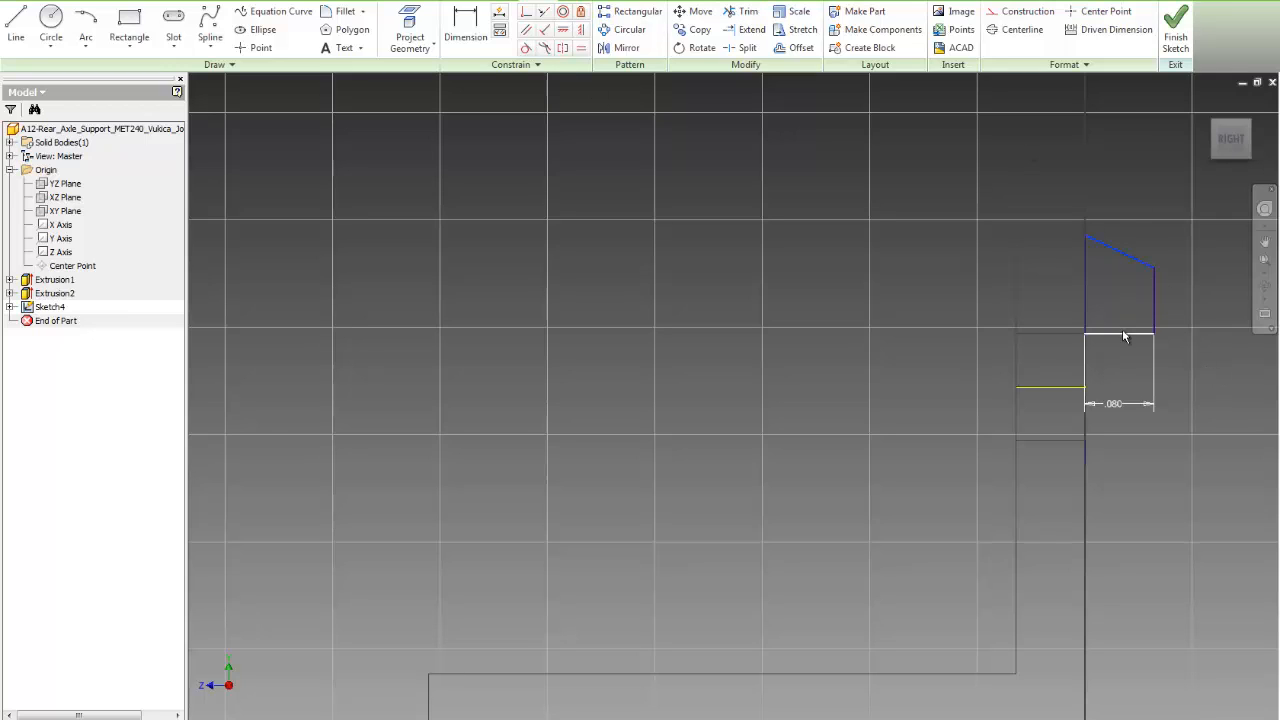
Dimension the angle between the profile's upper and lower edges at 5 degrees and shift the upper edge slightly lower
click(1123, 334)
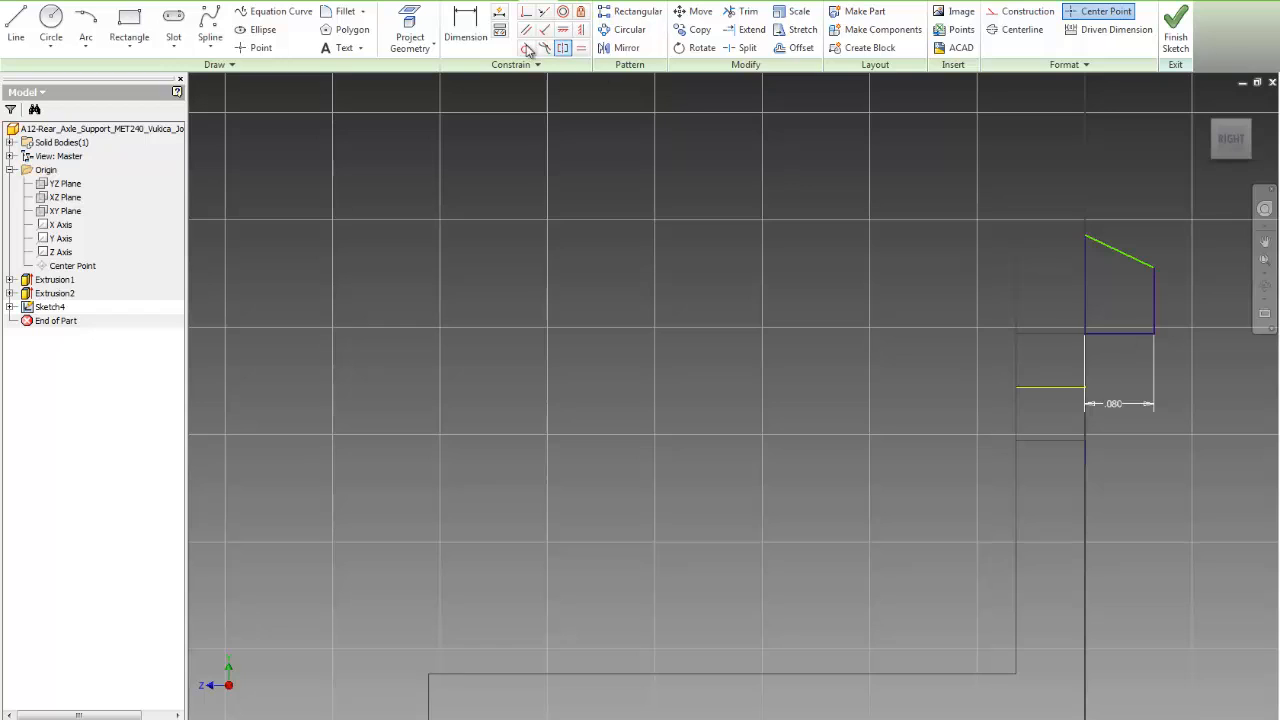
click(466, 25)
click(1135, 262)
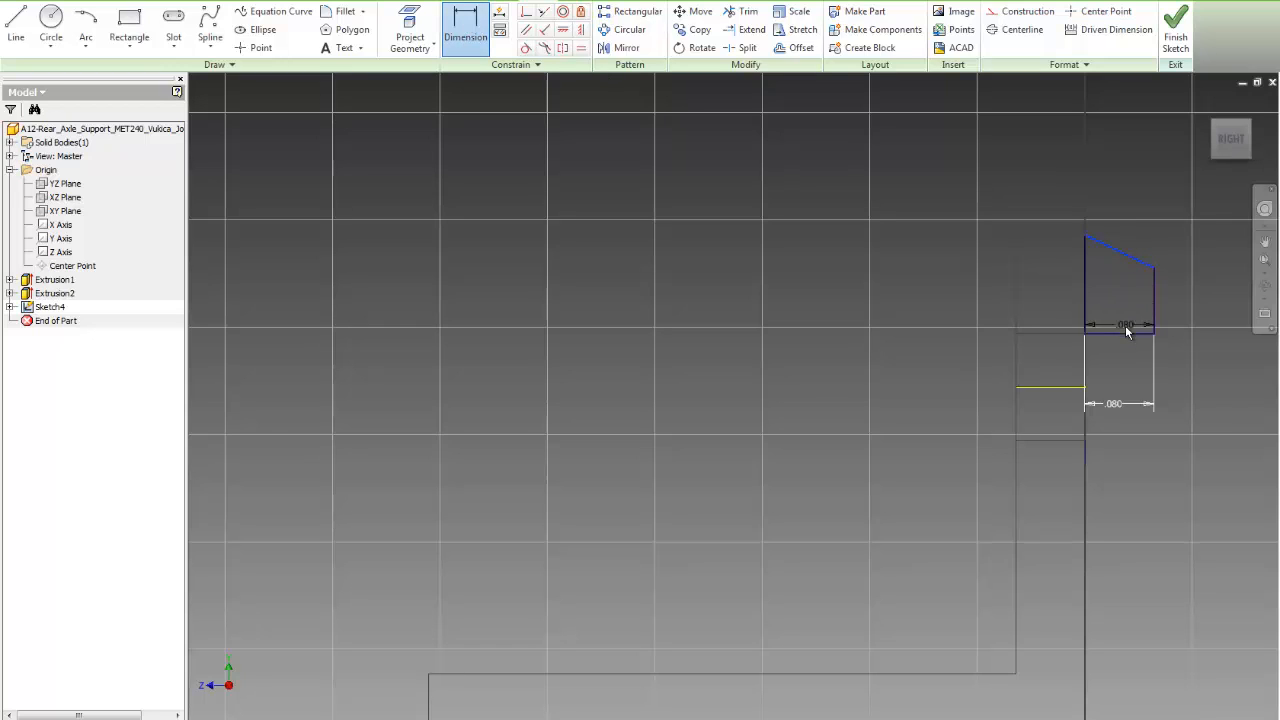
click(1127, 332)
click(1118, 300)
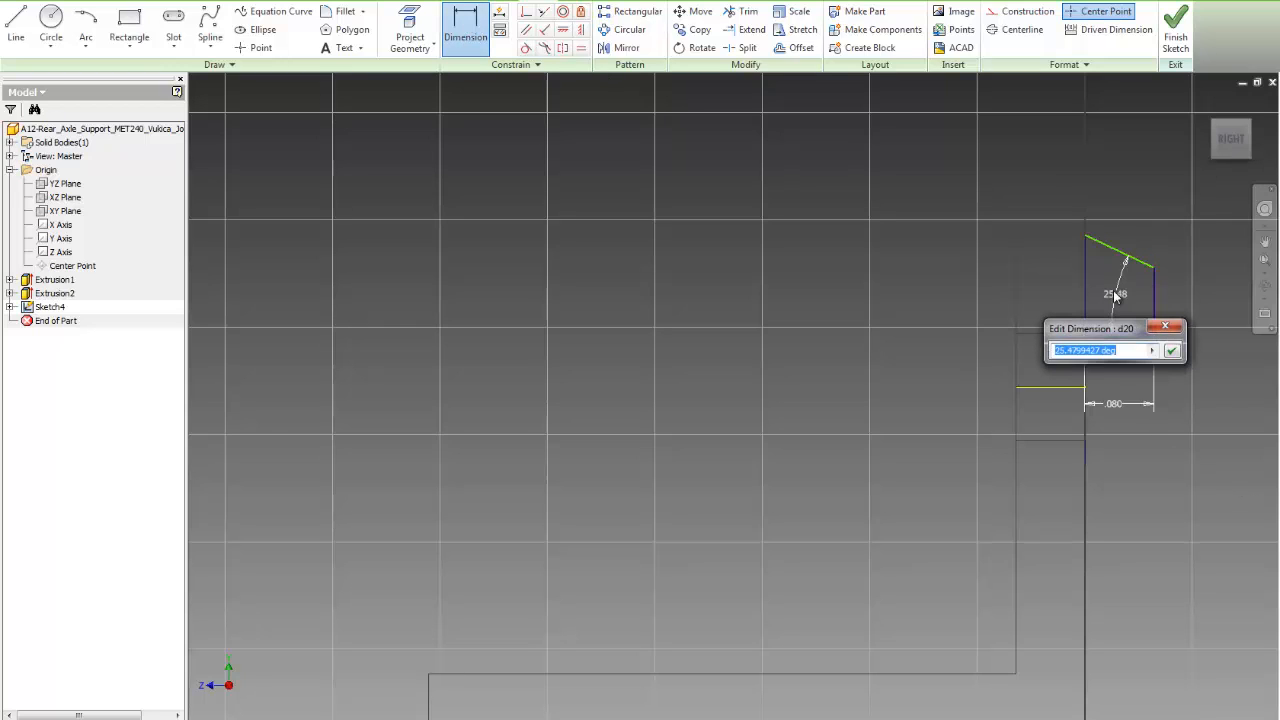
text(5)
key(Return)
key(Escape)
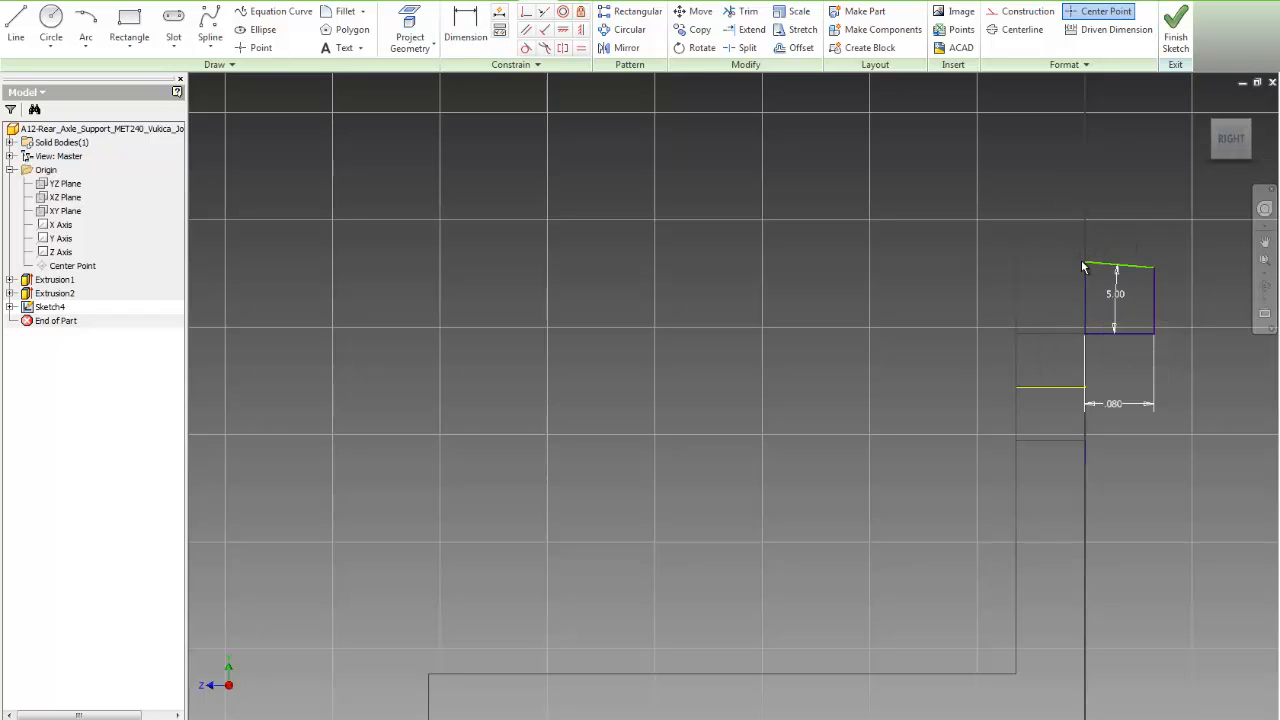
drag(1086, 267, 1155, 274)
scroll(1201, 476, up, 2)
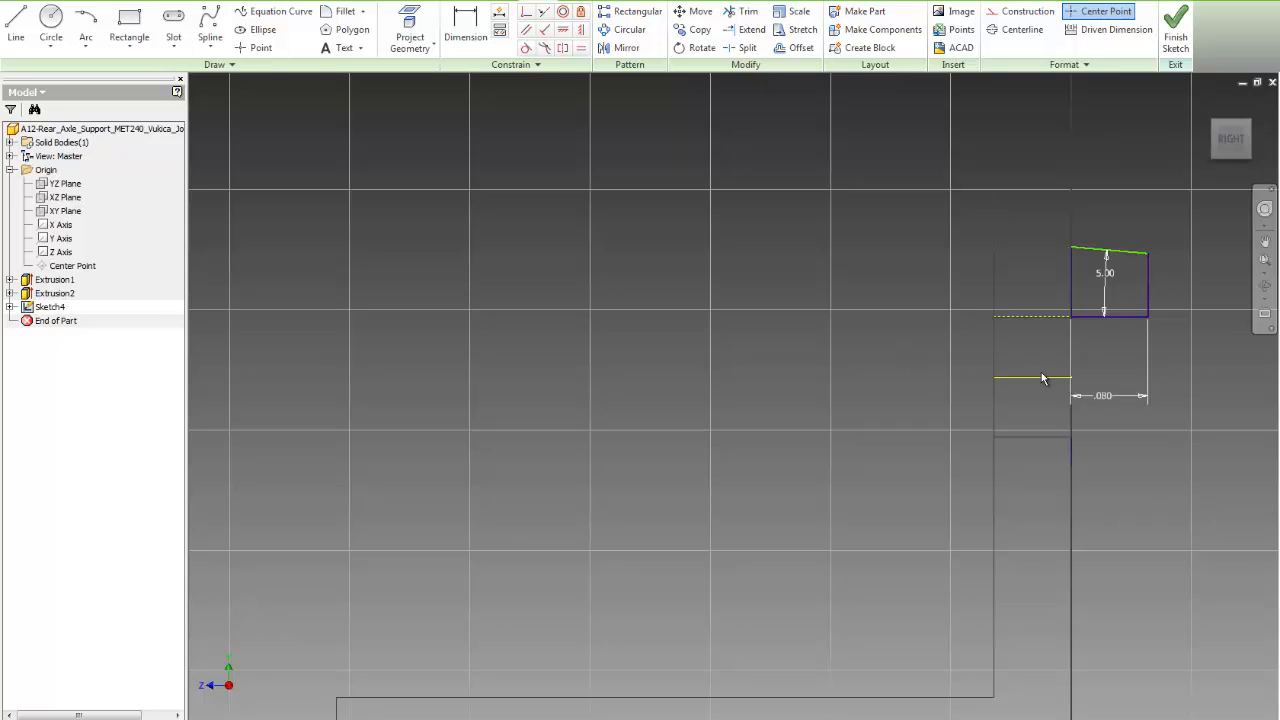
Mirror the complete boss profile about the horizontal centerline of the upright's hole
click(614, 47)
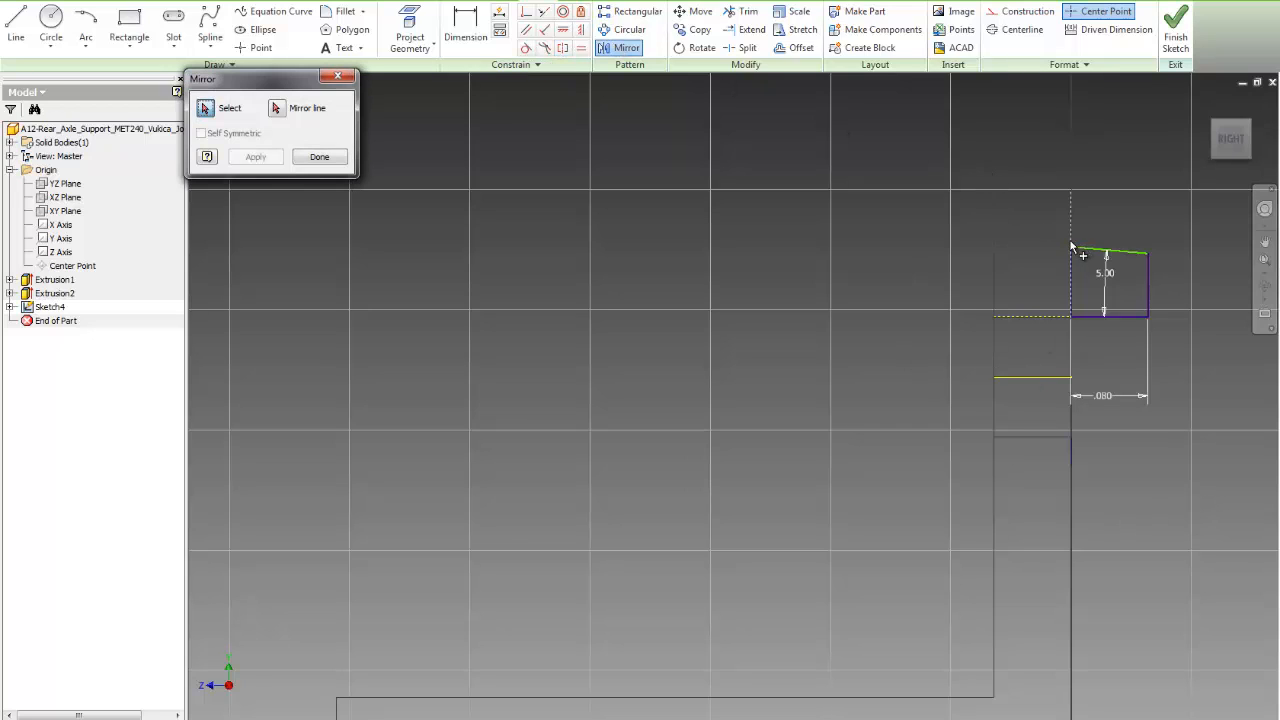
drag(1042, 224, 1182, 336)
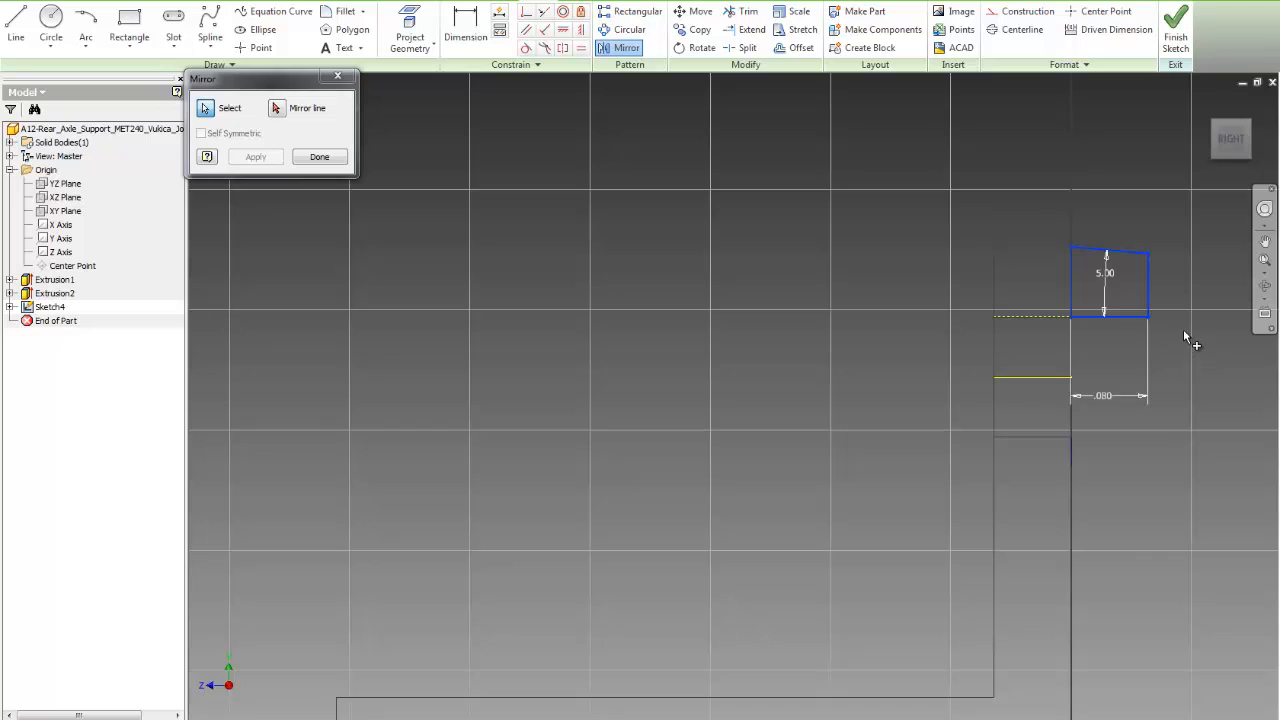
click(283, 108)
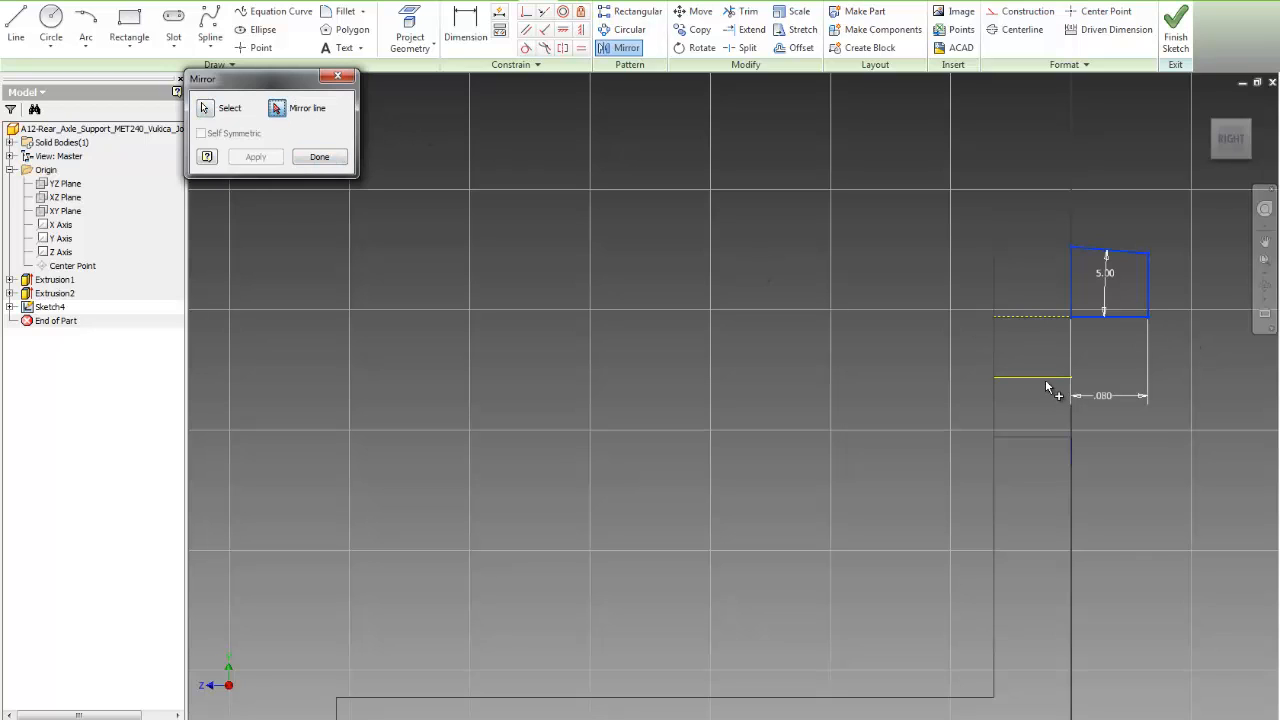
click(1045, 378)
click(256, 157)
click(316, 160)
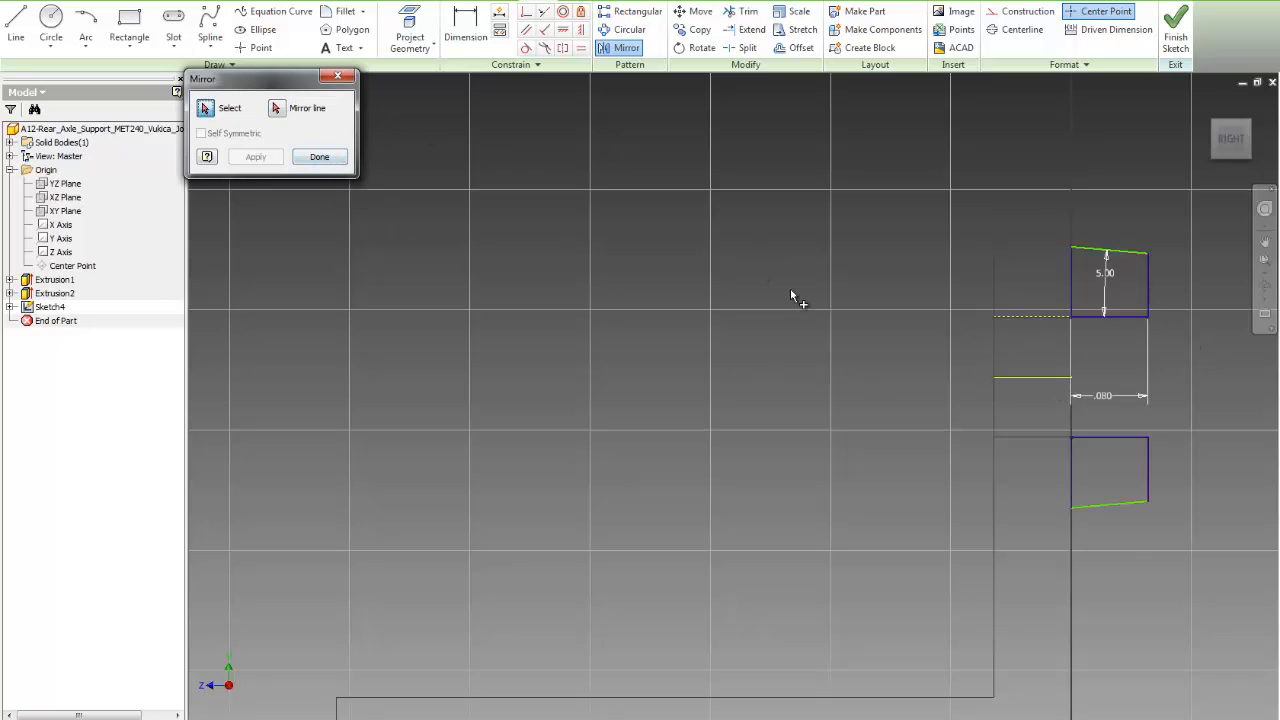
Dimension the vertical distance between the outermost corners of the original and mirrored profiles at the upright's face as 0.308 in
click(467, 37)
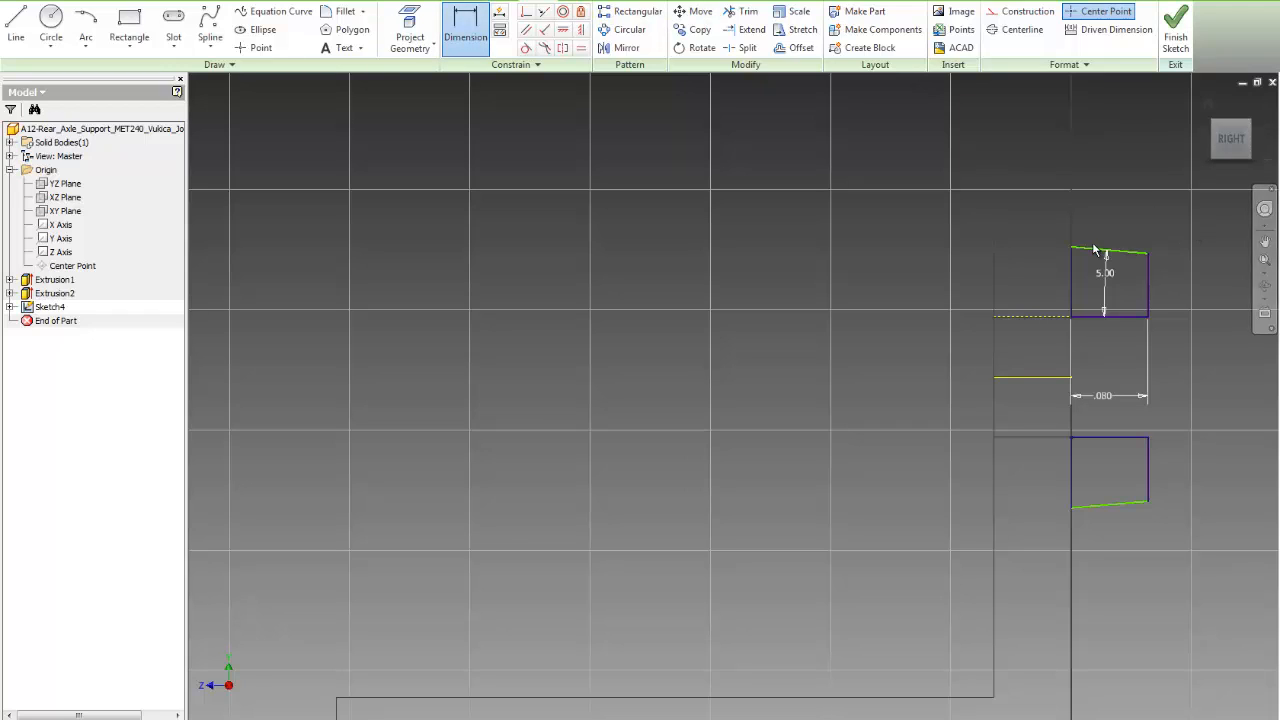
click(1074, 505)
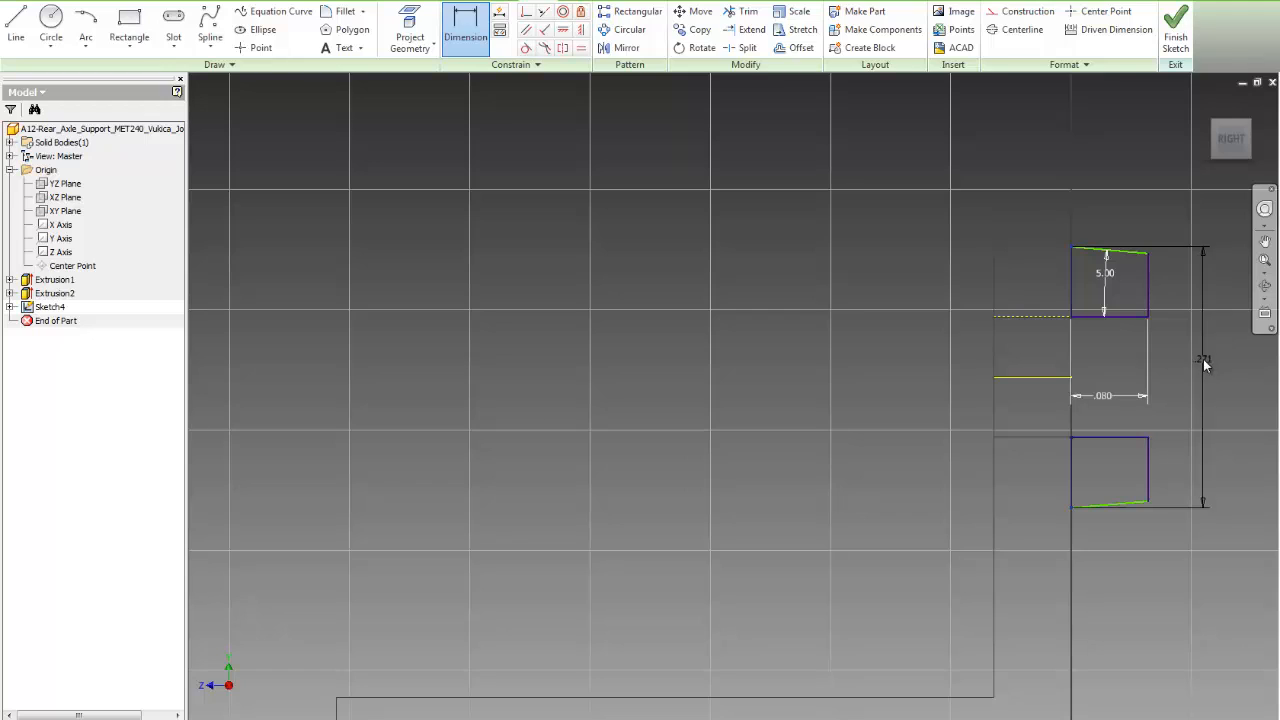
click(1205, 360)
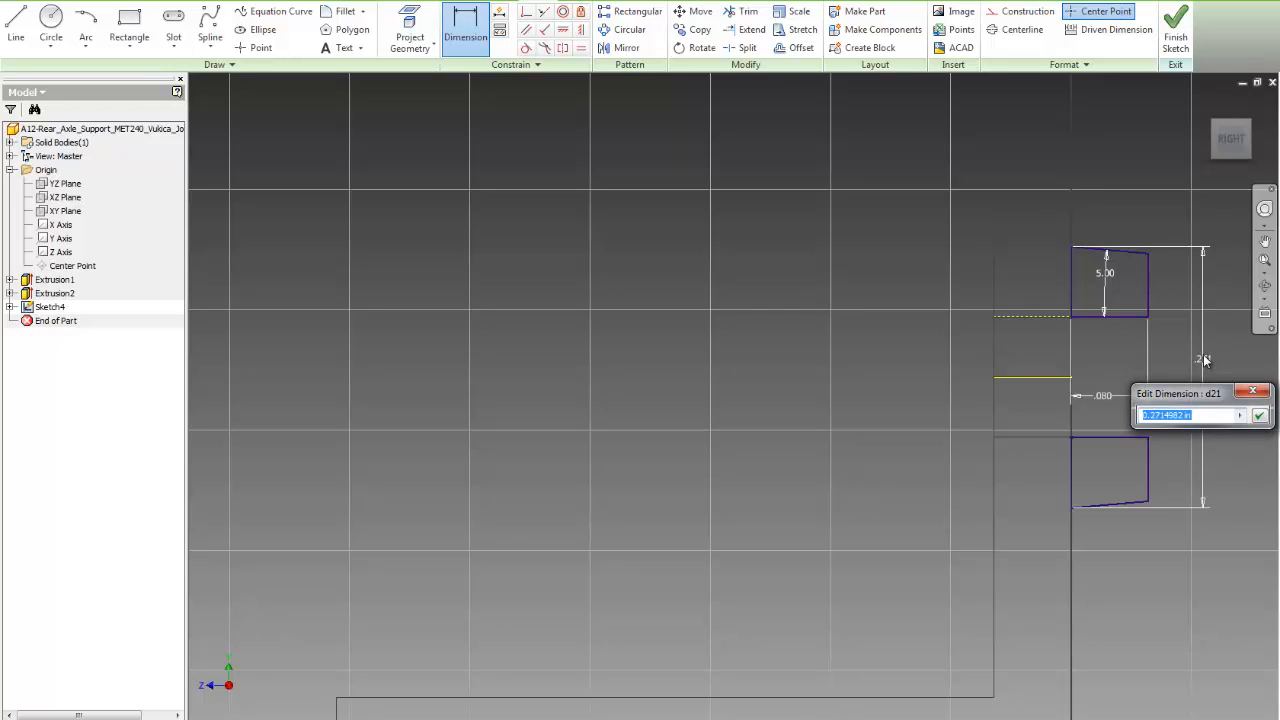
text(0.308)
key(Return)
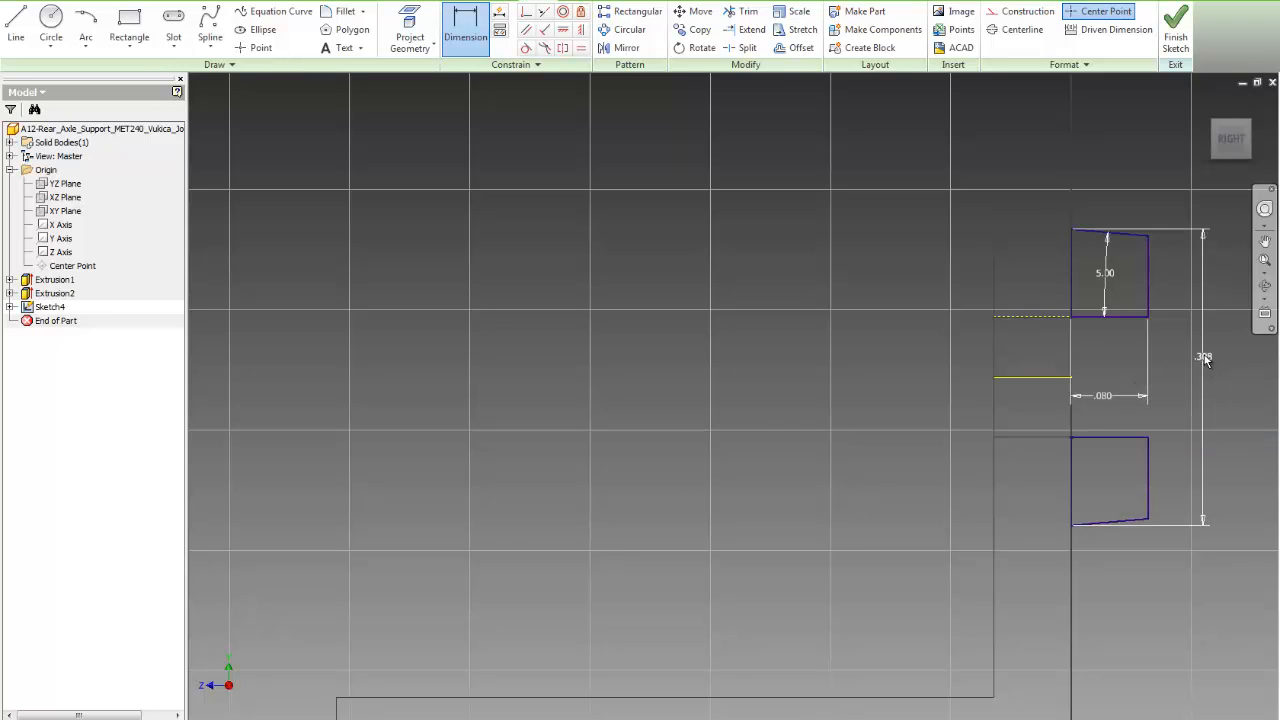
key(Escape)
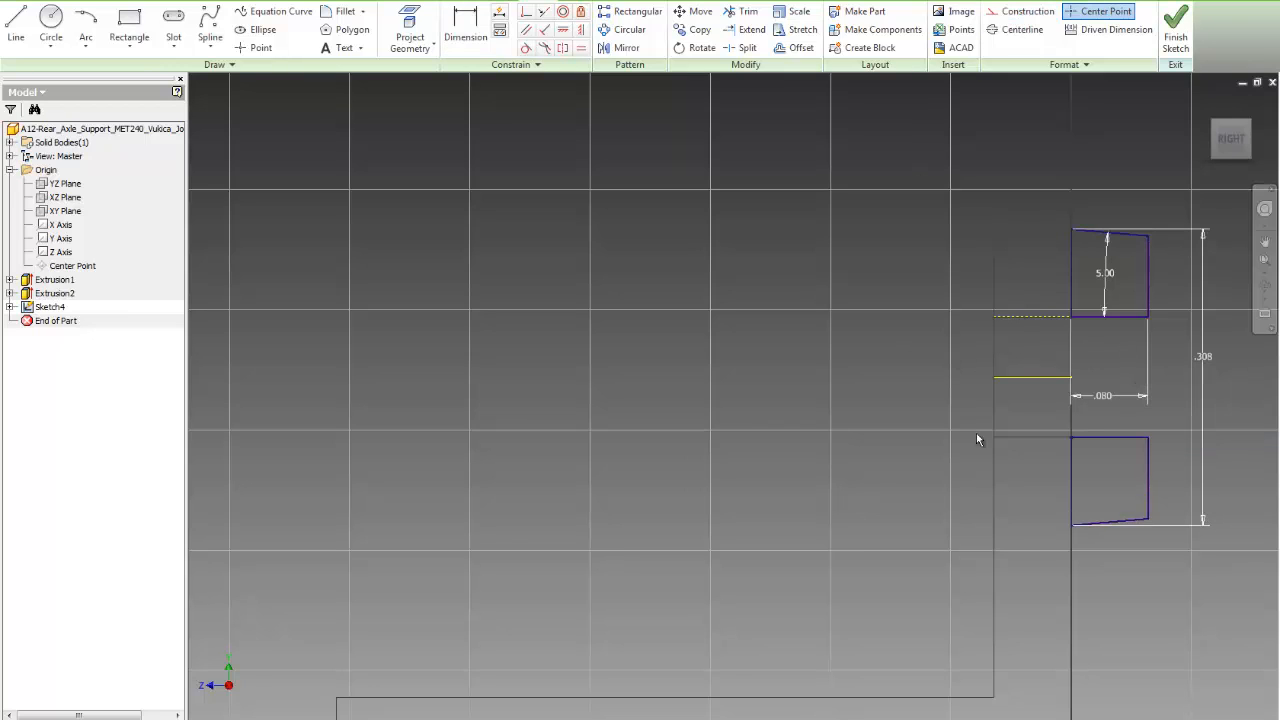
Convert the mirrored lower profile to construction geometry and finish the sketch
drag(889, 396, 1163, 574)
click(1020, 29)
click(1023, 12)
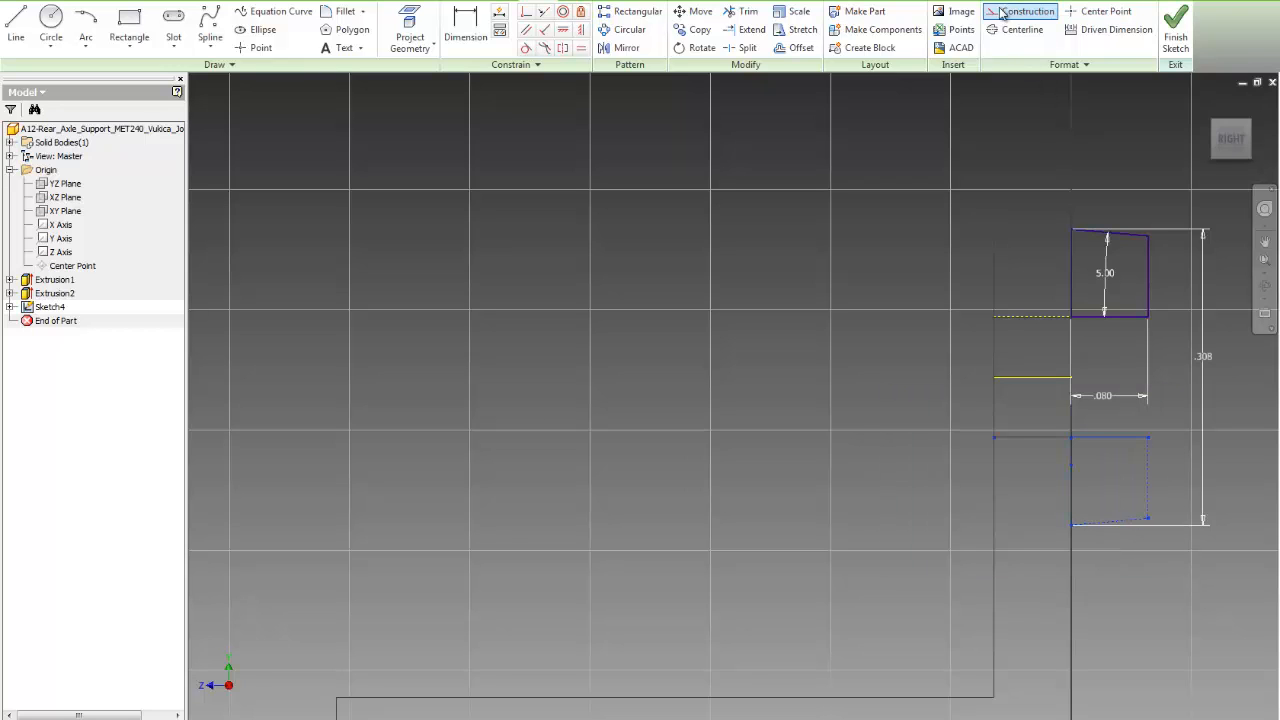
click(1178, 32)
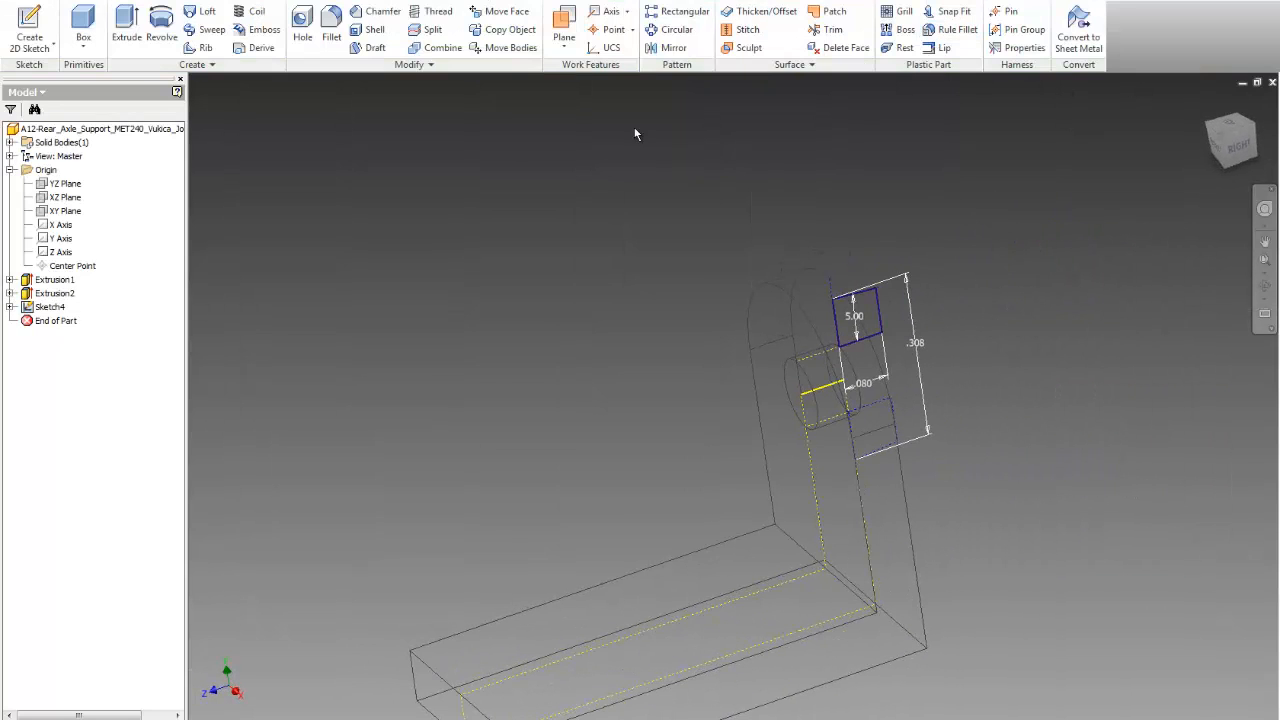
Set the part's visual style to Shaded with Edges
click(245, 0)
click(173, 25)
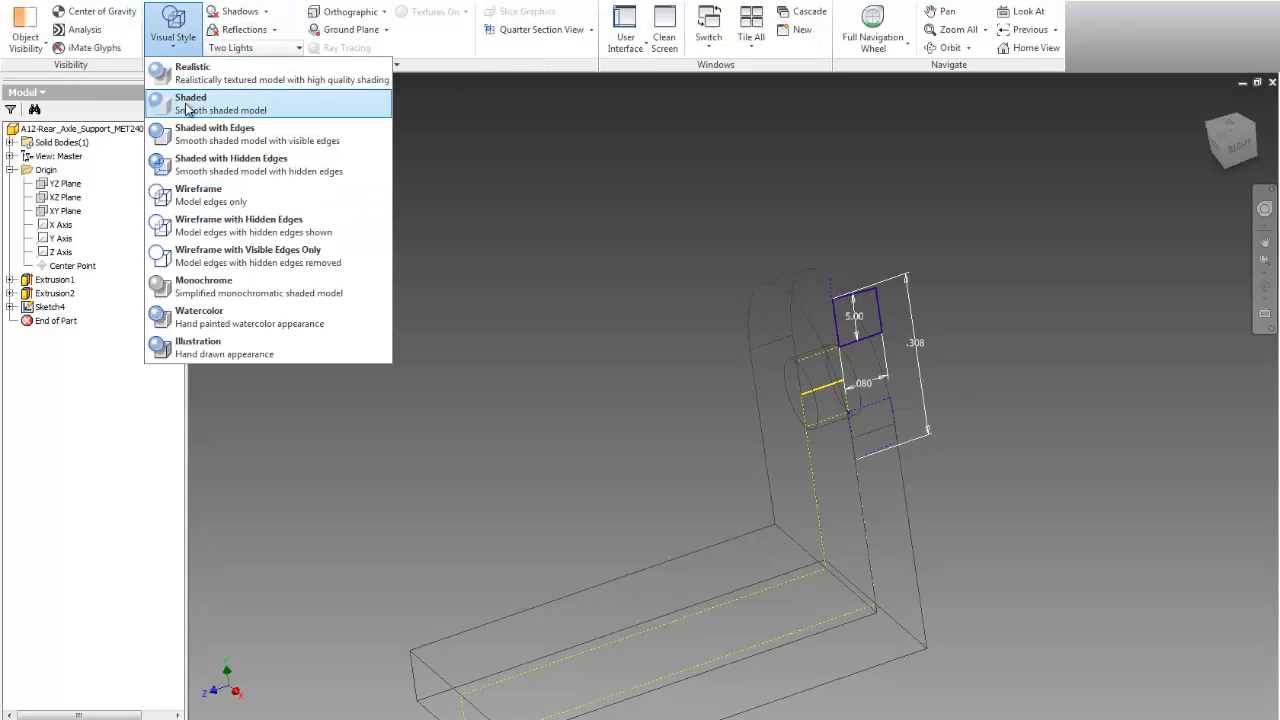
click(186, 134)
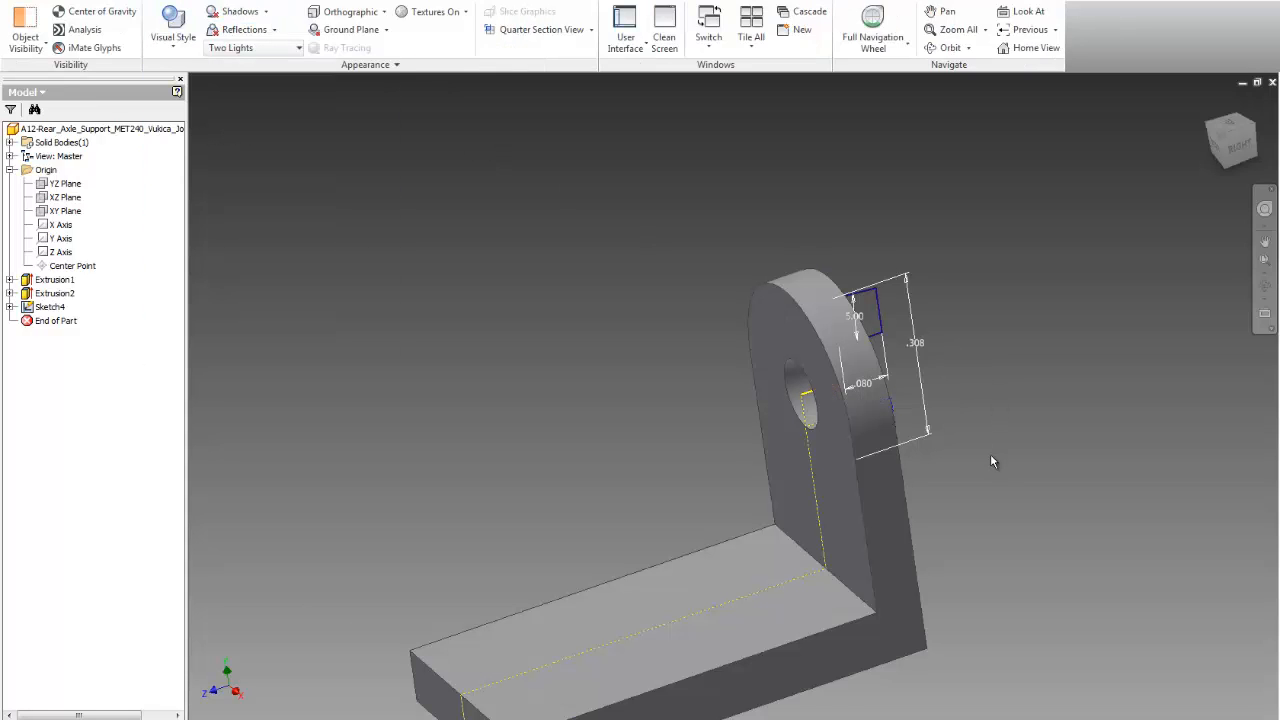
Revolve the upper boss profile a full turn about the axis of the upright's hole
shift+middle_drag(991, 460, 870, 480)
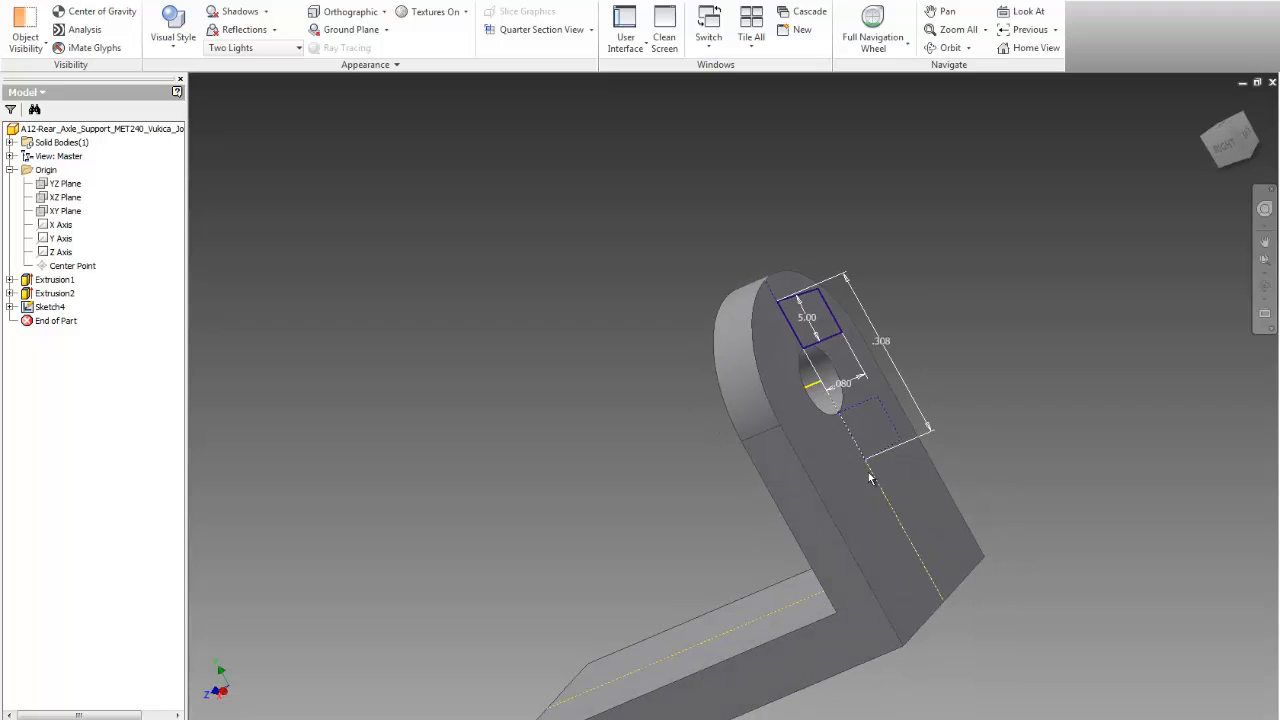
click(75, 2)
click(161, 30)
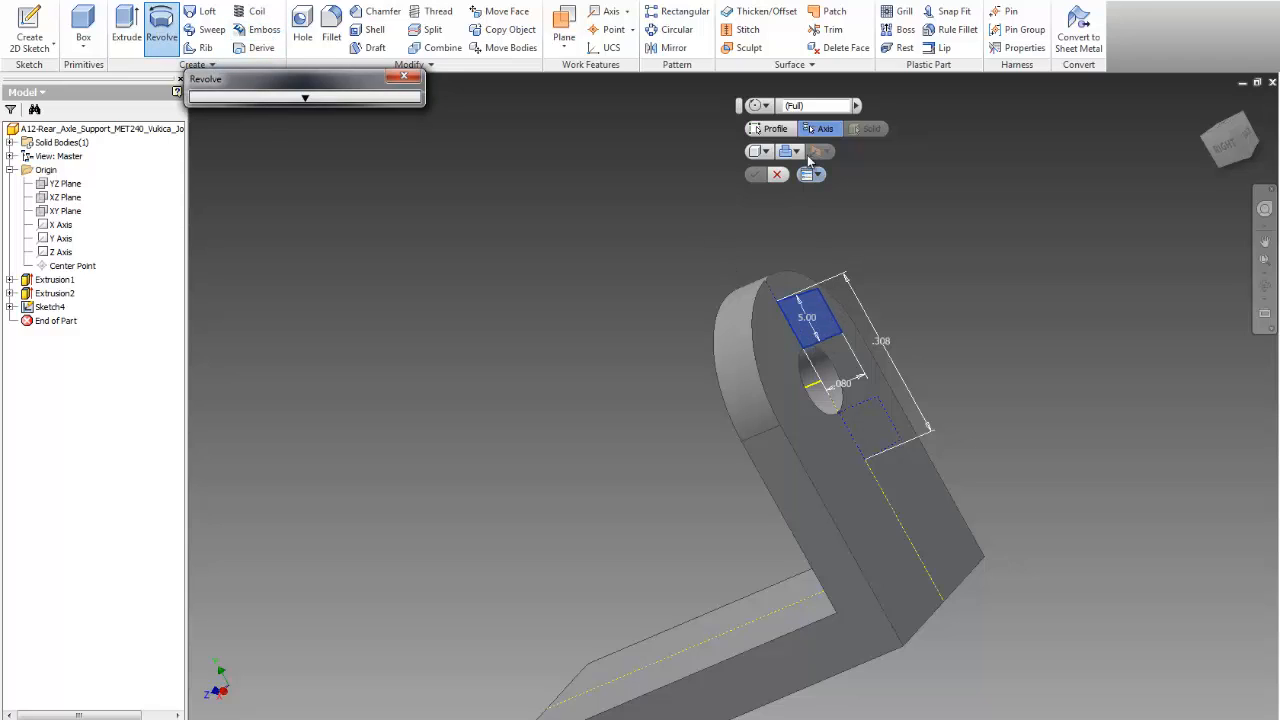
click(813, 388)
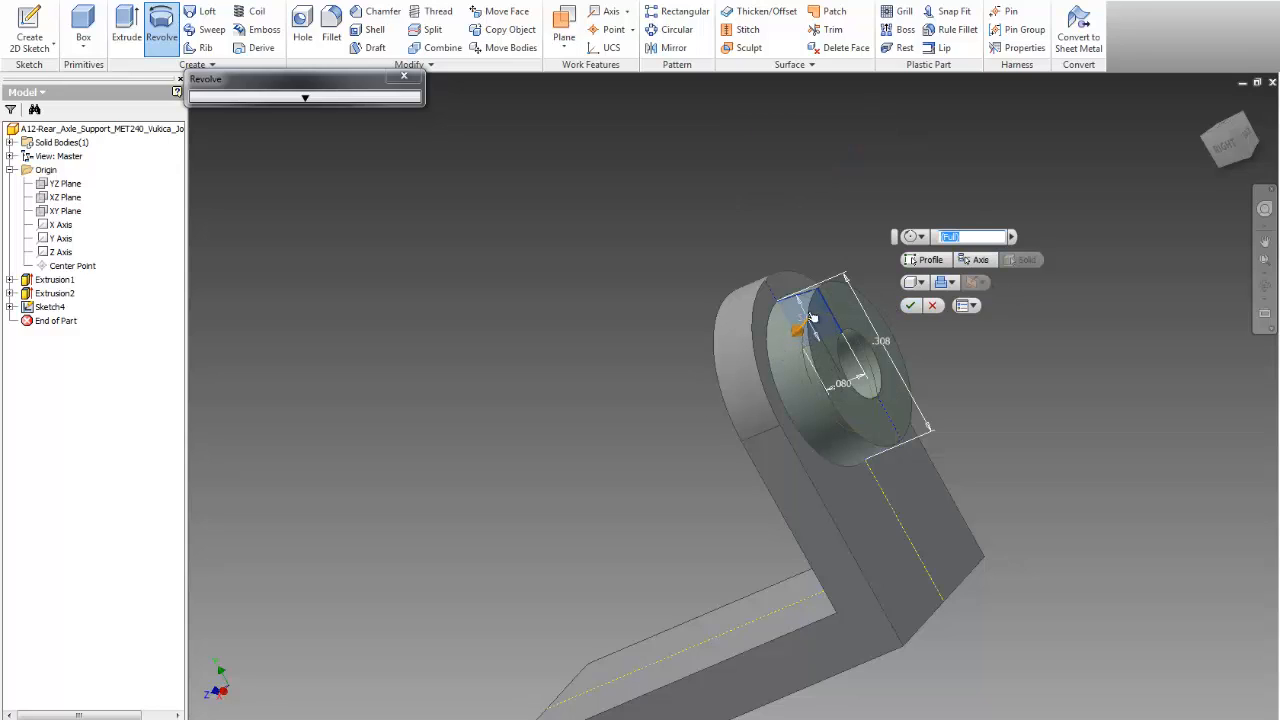
click(911, 306)
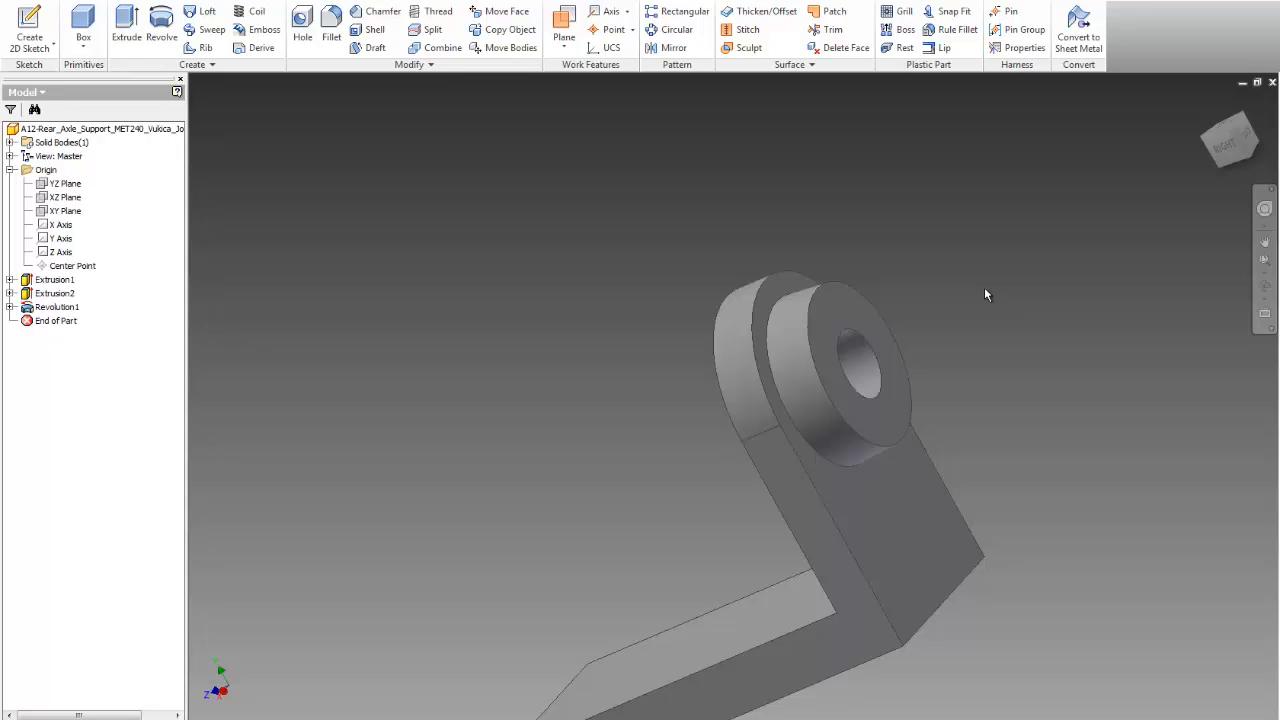
Start a sketch on the base's upper face and consult the reference figures in the MET_240_HW#05 Word document
shift+middle_drag(892, 312, 1034, 370)
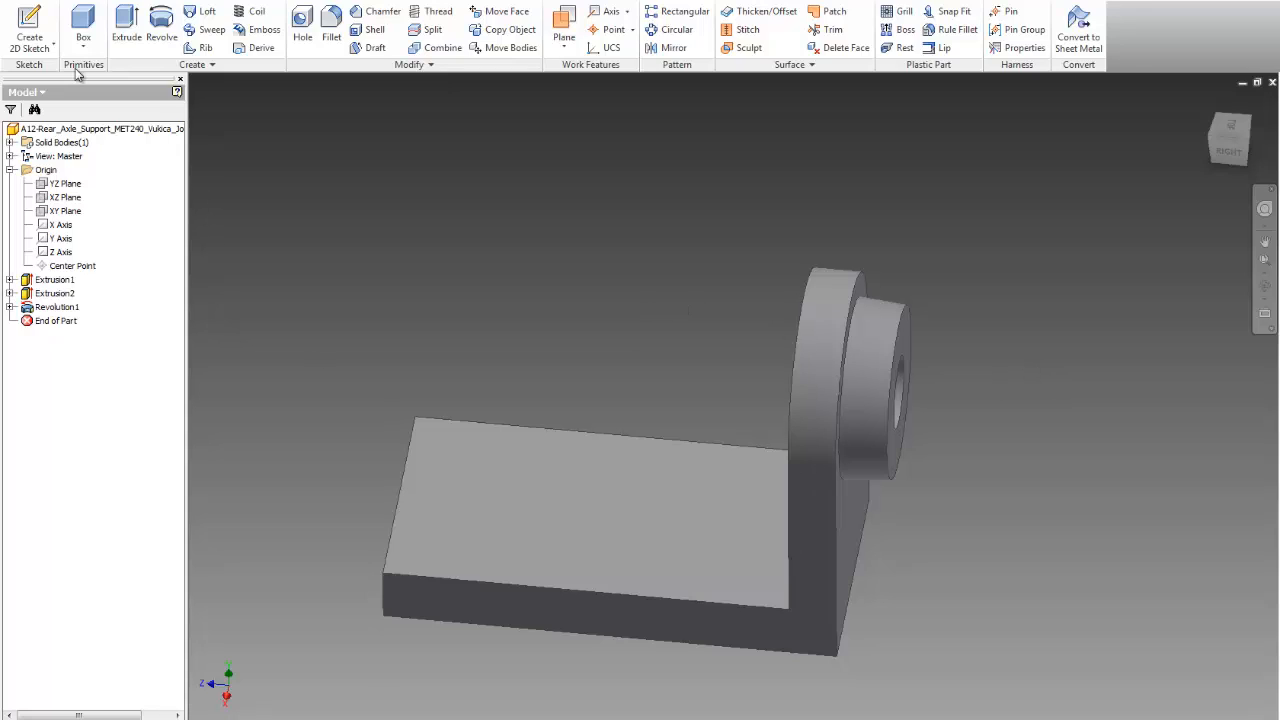
click(35, 25)
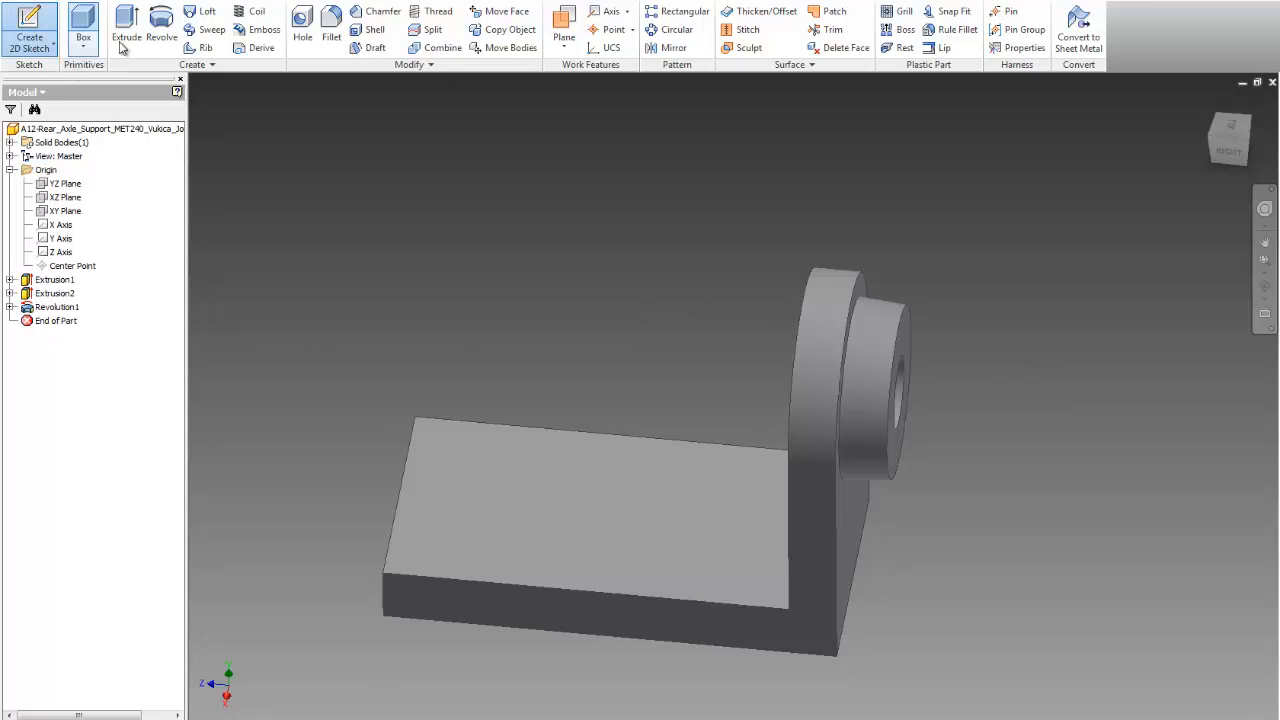
click(564, 480)
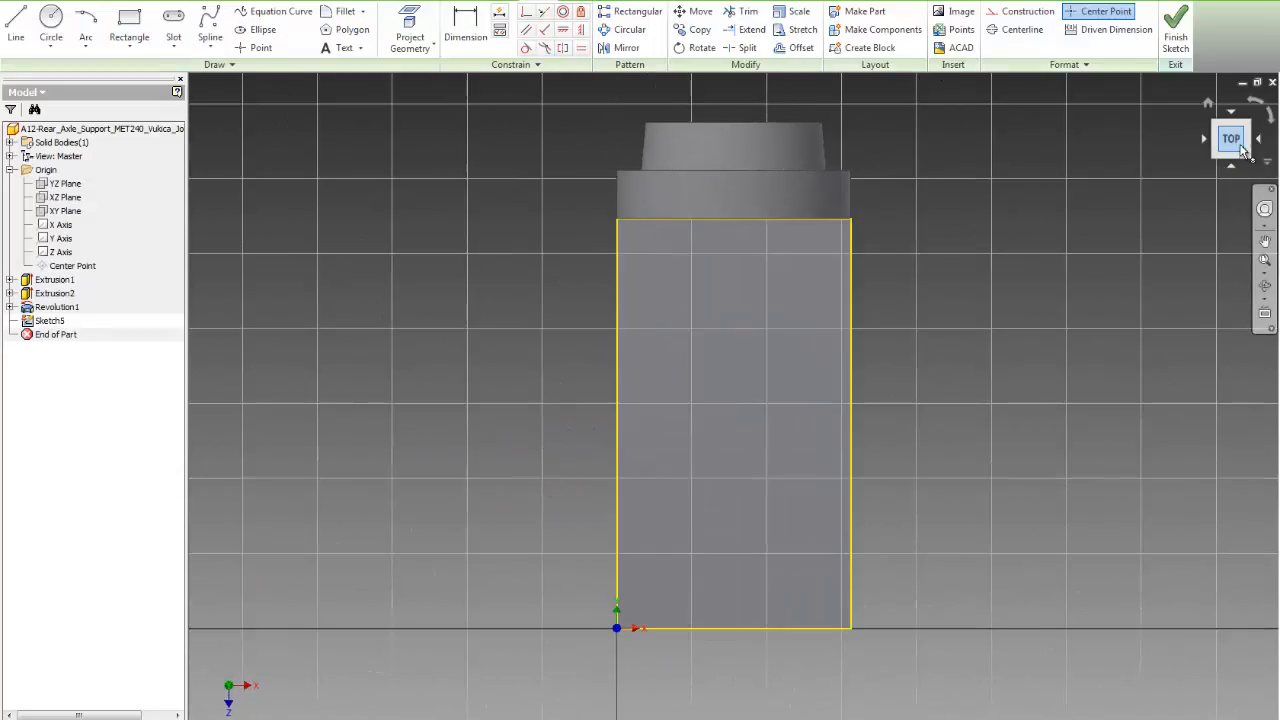
click(1271, 116)
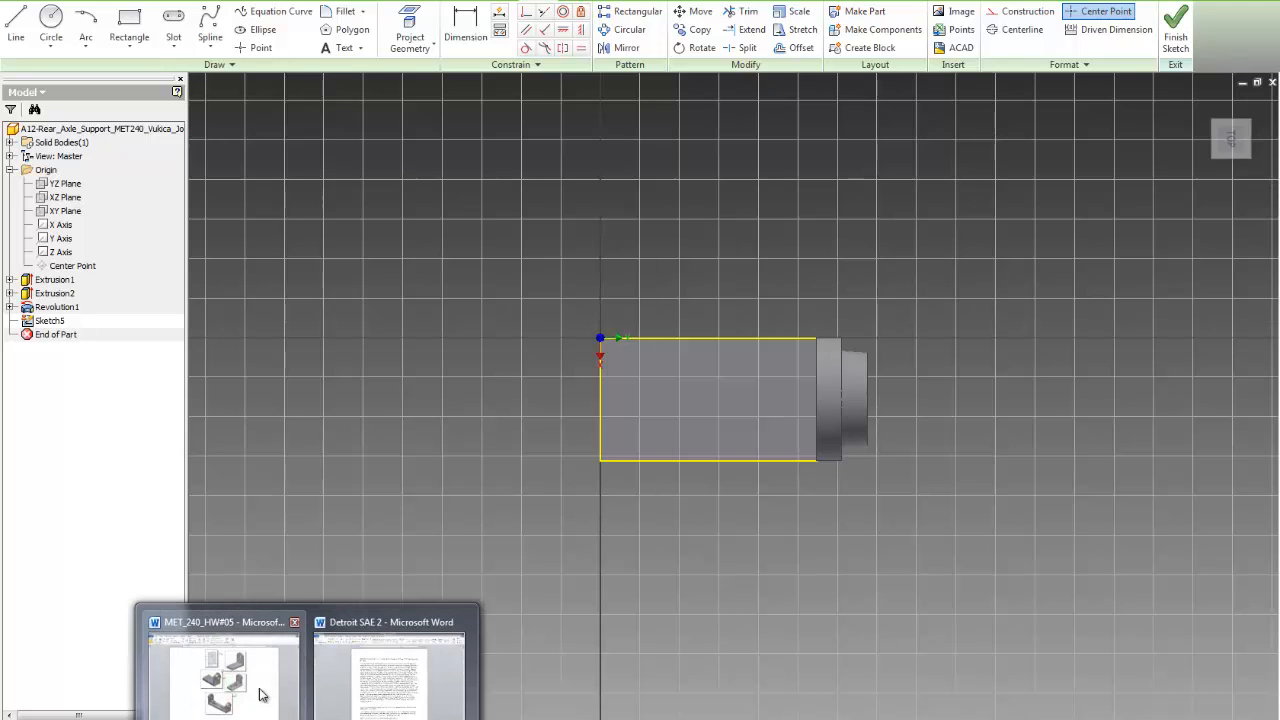
click(265, 695)
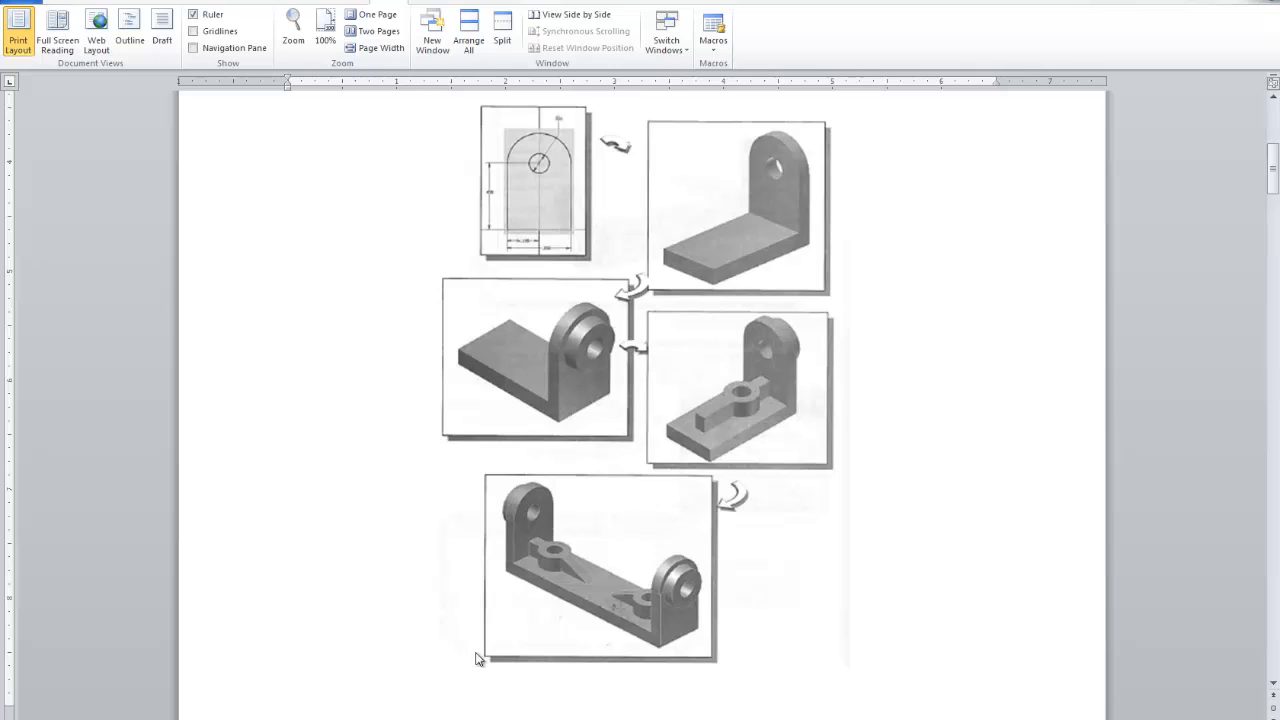
key(alt+Tab)
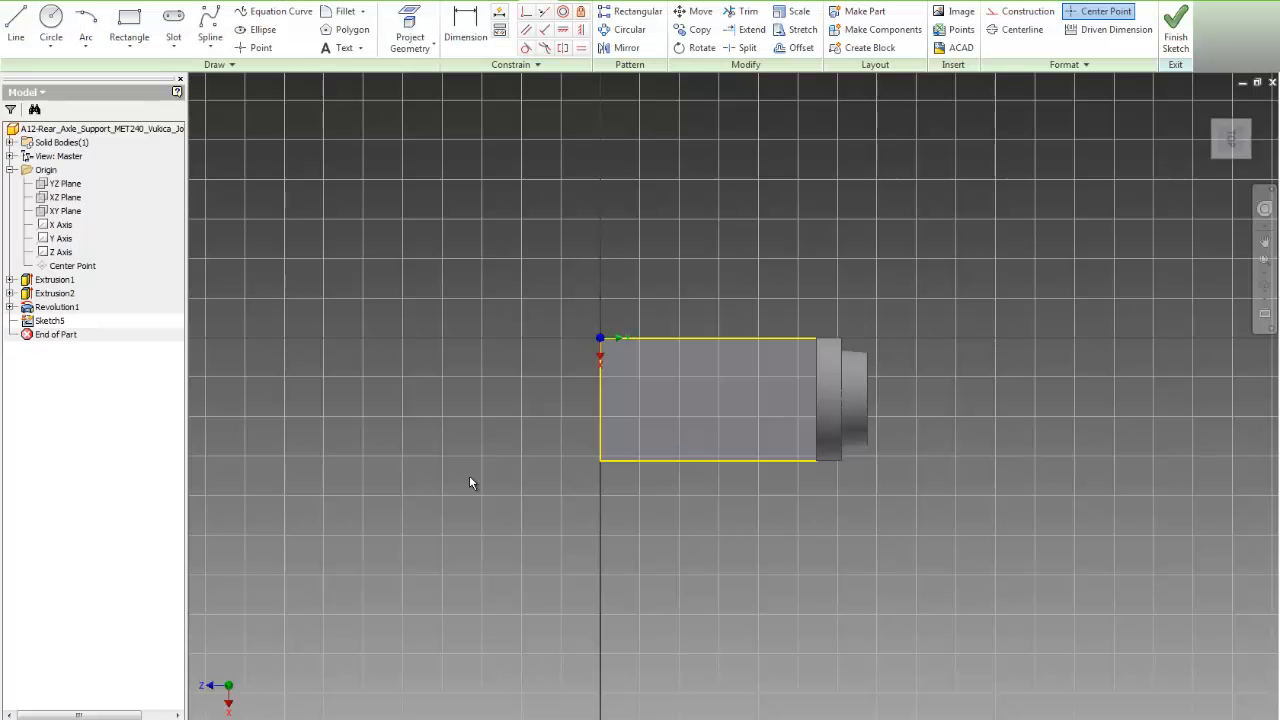
Sketch a narrow rectangle from the upright along the base's middle and a circle wider than it, centred within the rectangle
click(116, 24)
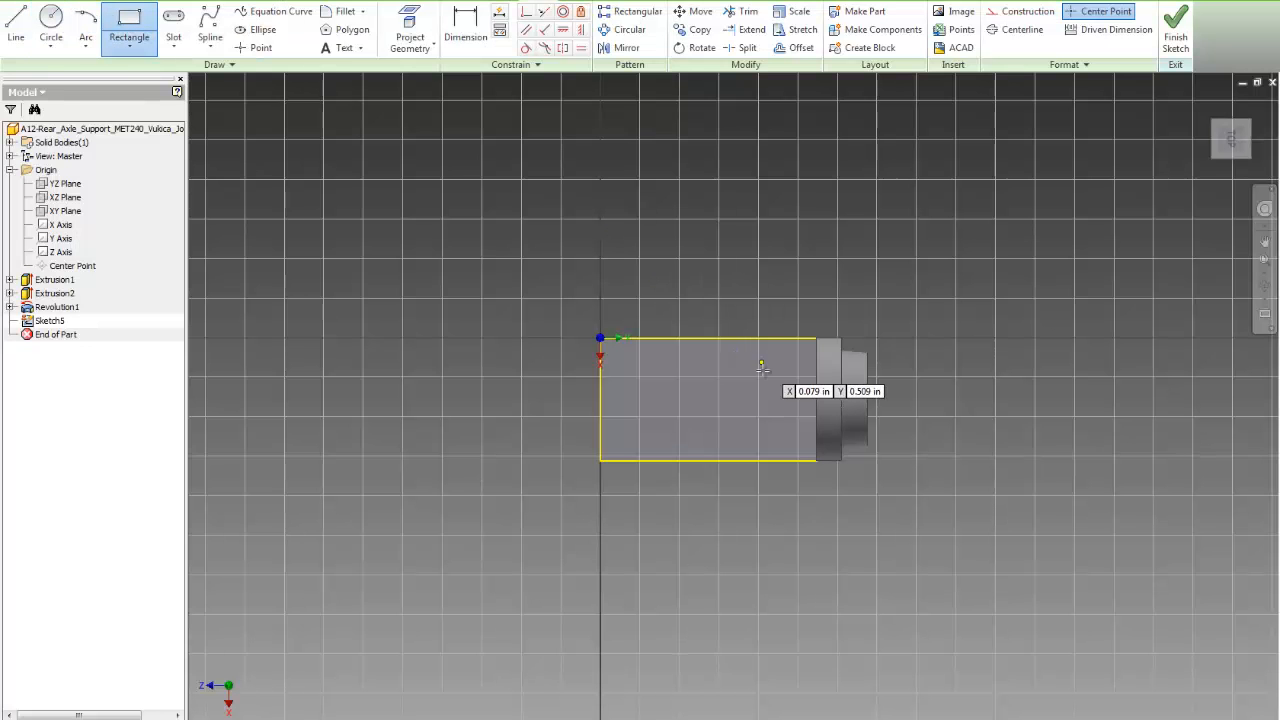
click(815, 428)
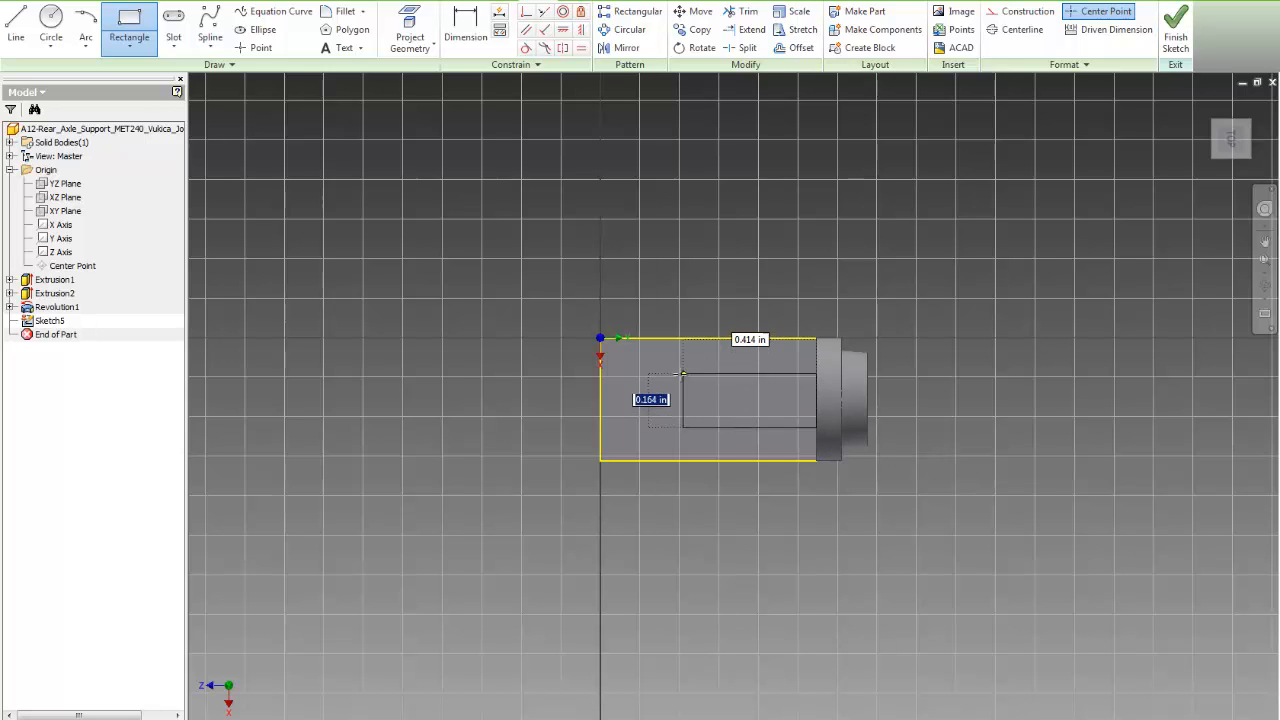
click(658, 376)
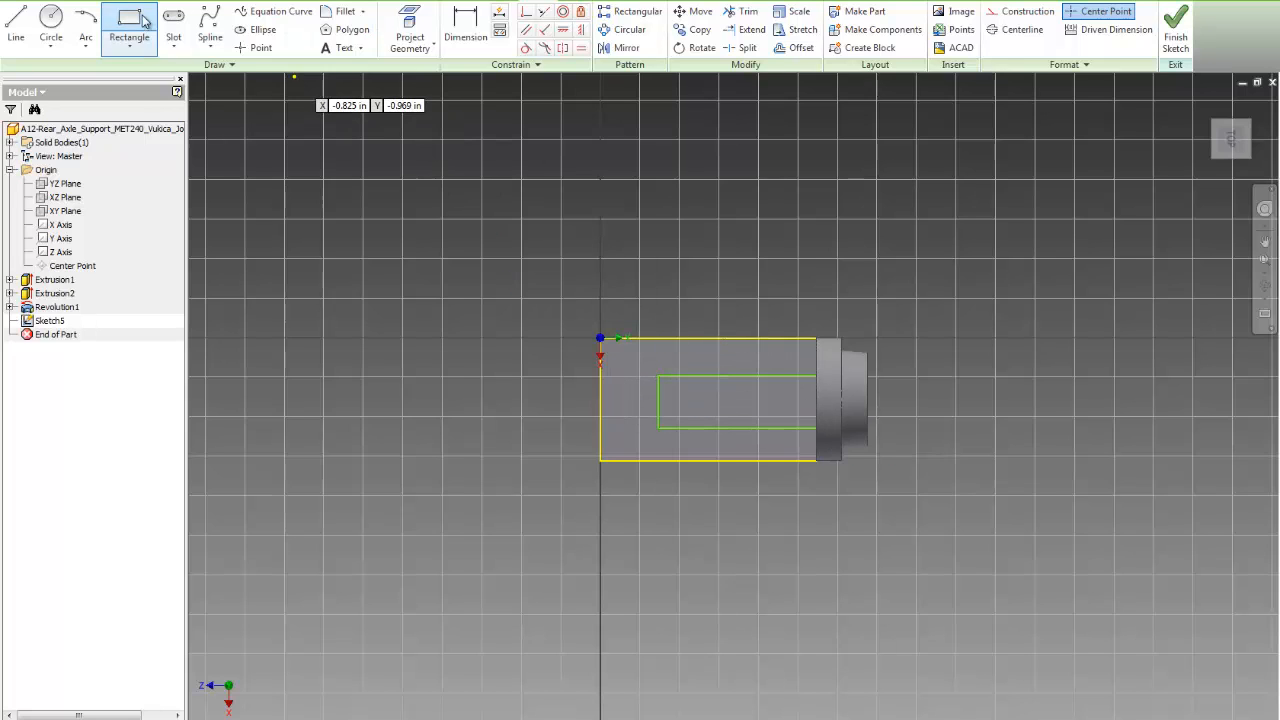
click(50, 24)
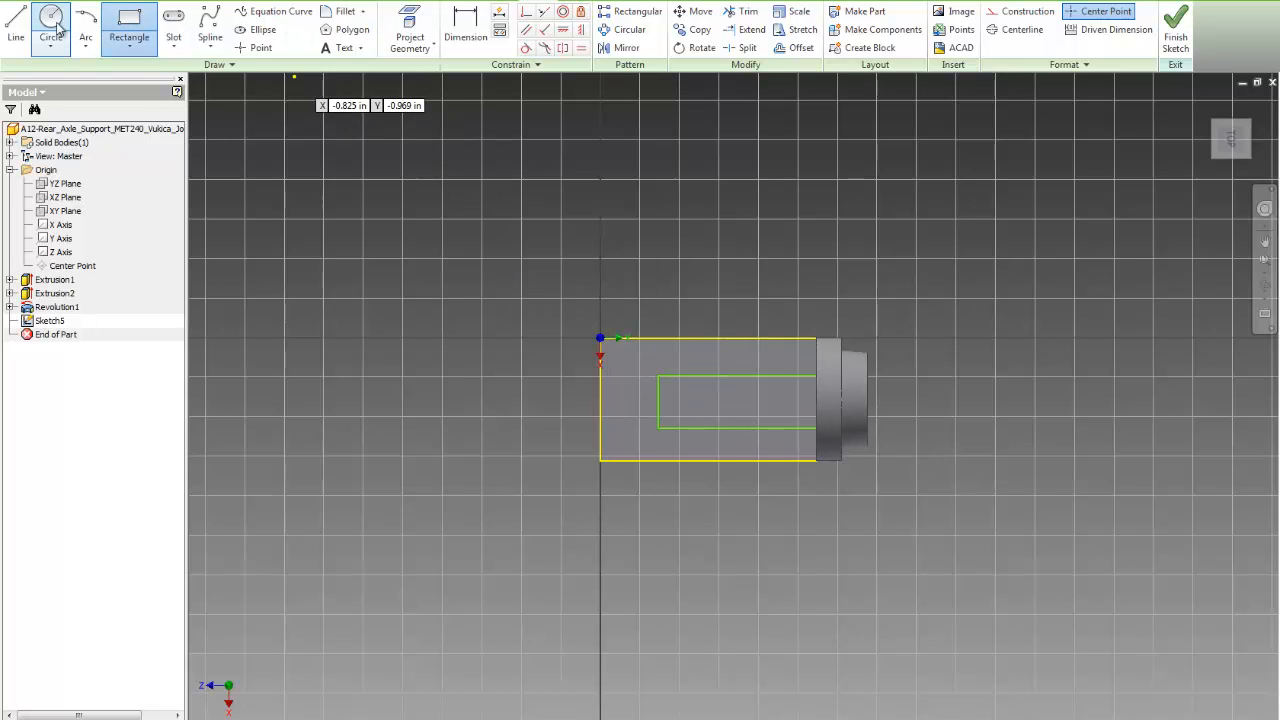
click(737, 401)
click(718, 357)
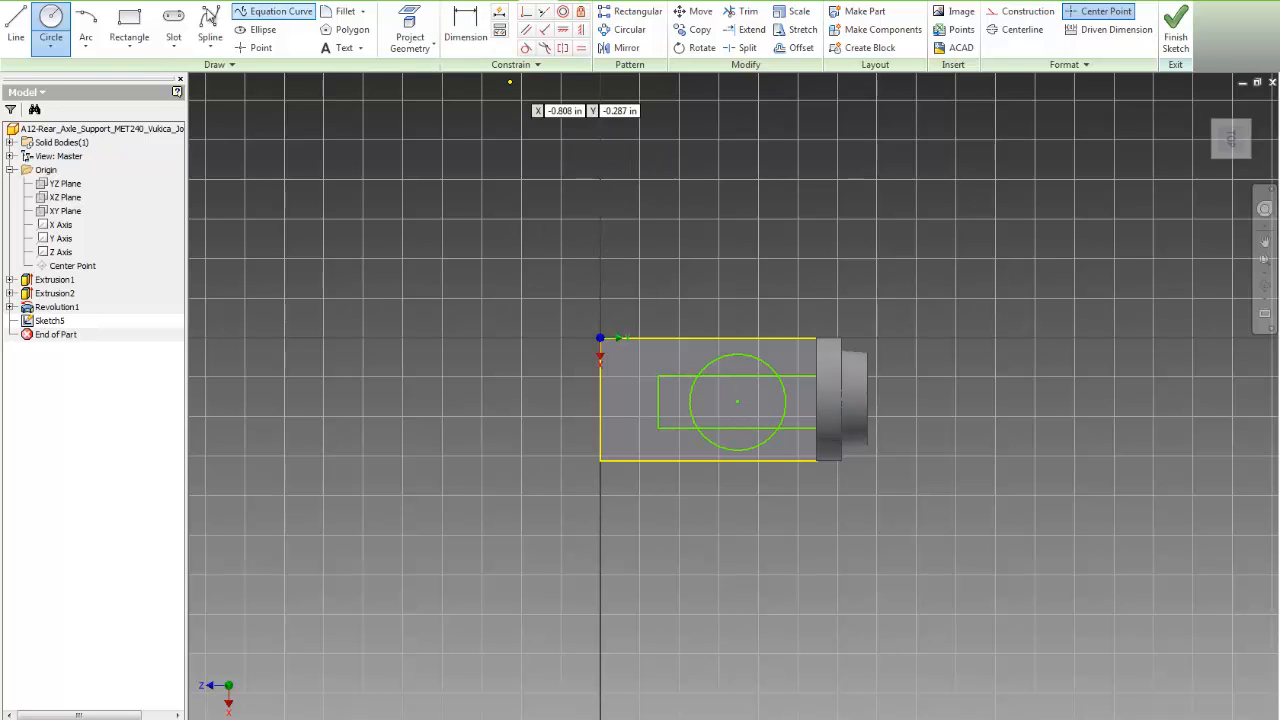
Draw a line about 0.54 in long from the circle's center, parallel to the base's long edges, past its free end
click(14, 24)
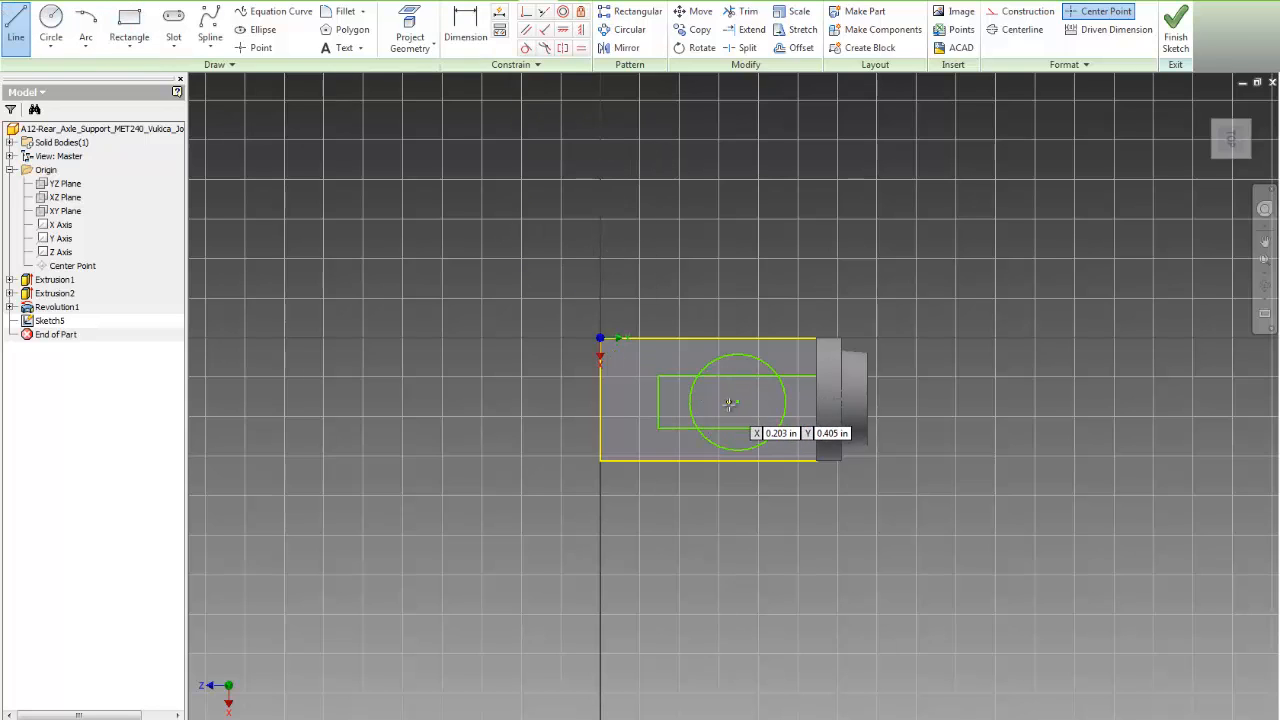
click(737, 401)
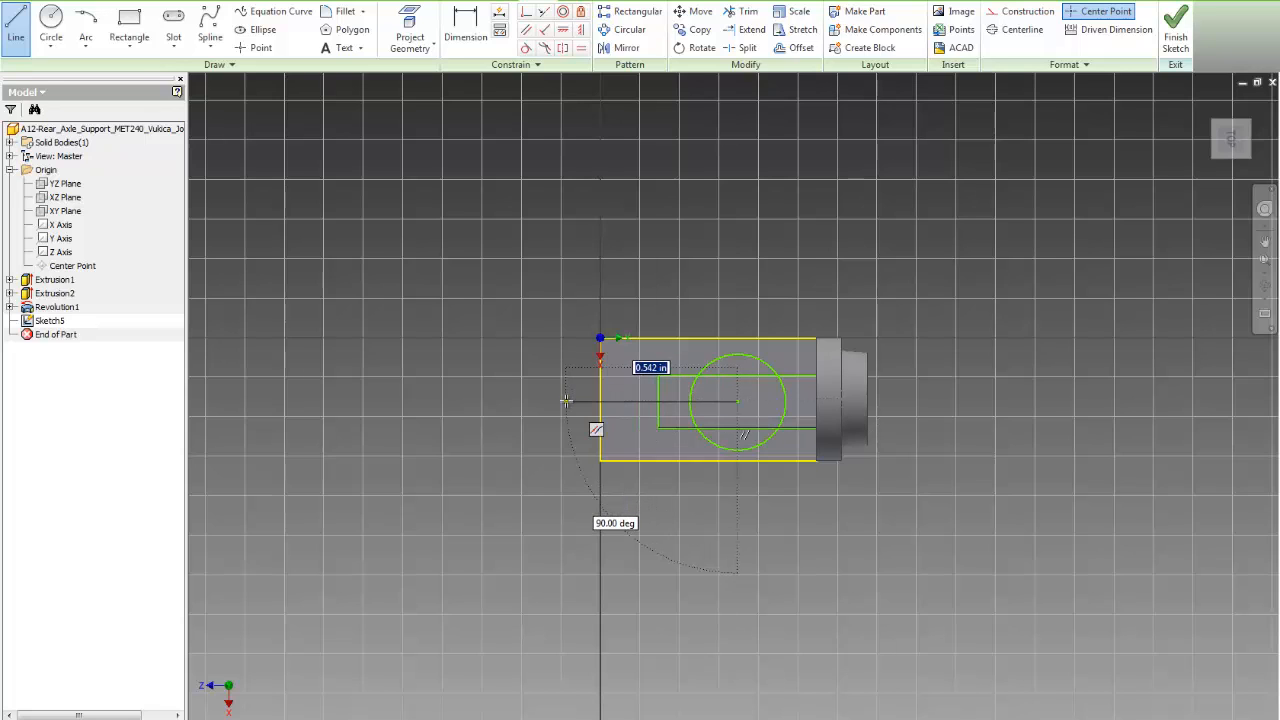
click(565, 401)
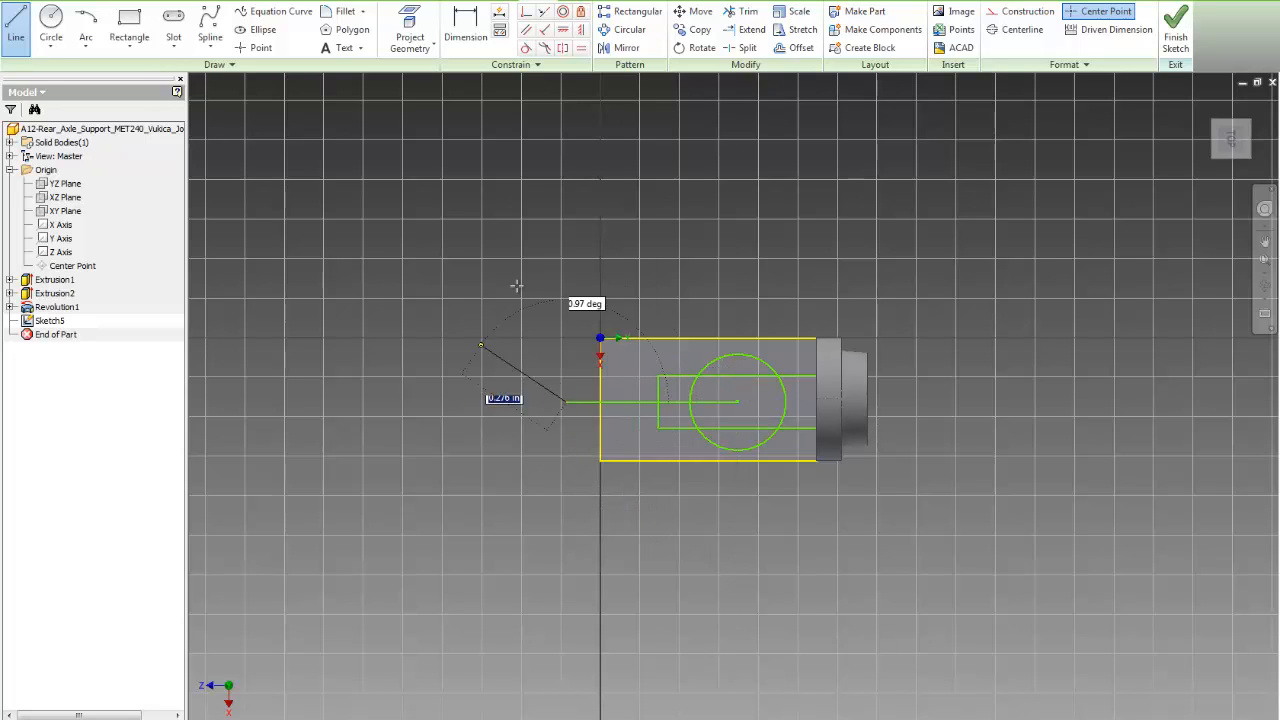
Try to constrain the base's two long edges as symmetric about the line drawn from the circle's center
click(562, 47)
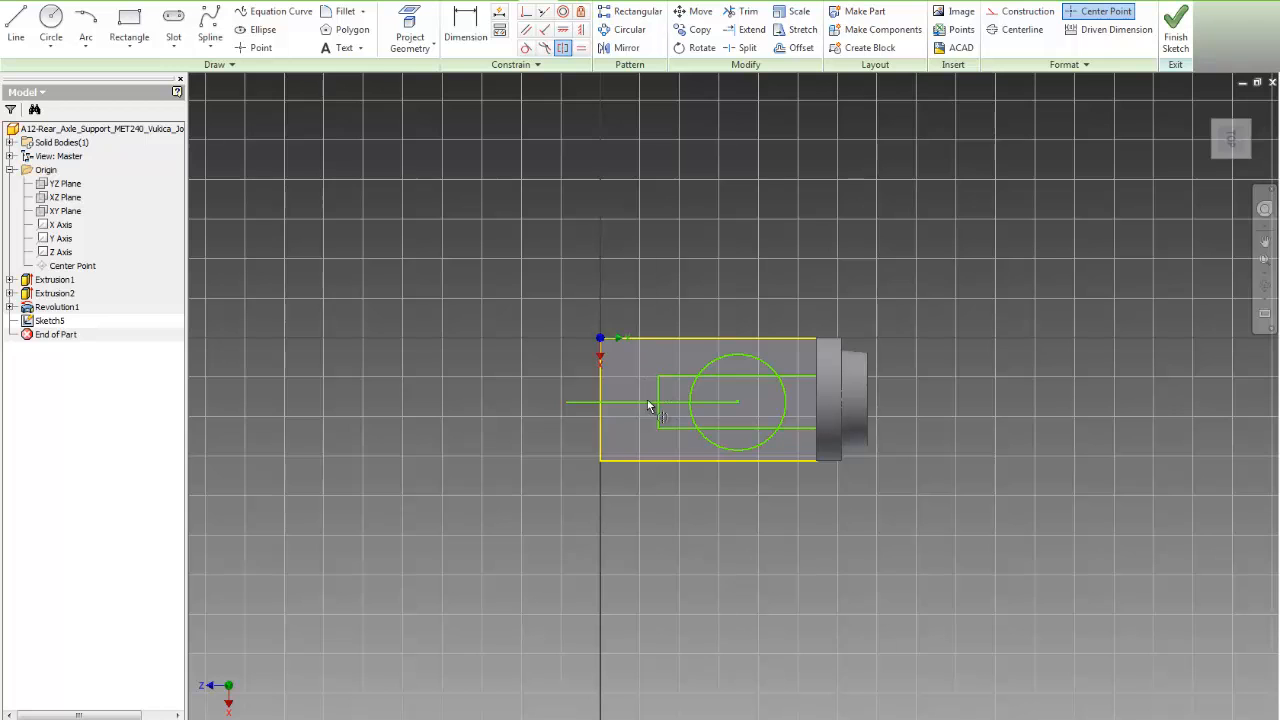
click(658, 339)
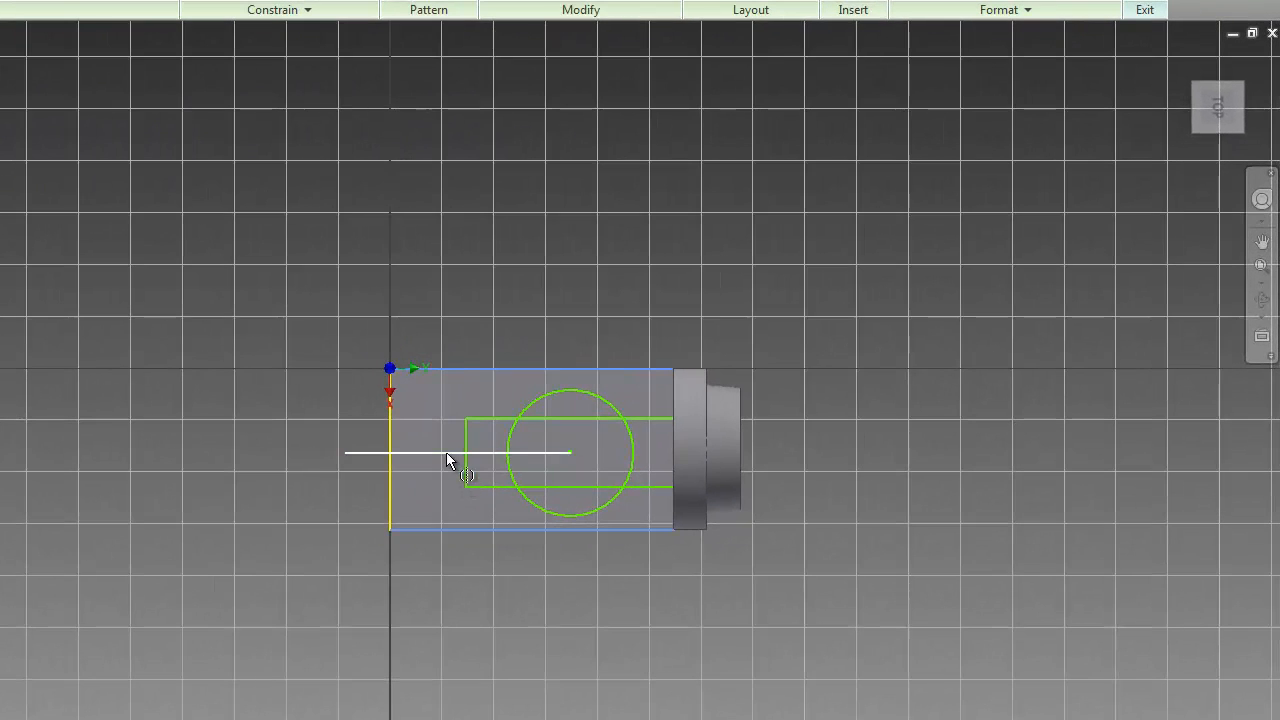
click(446, 452)
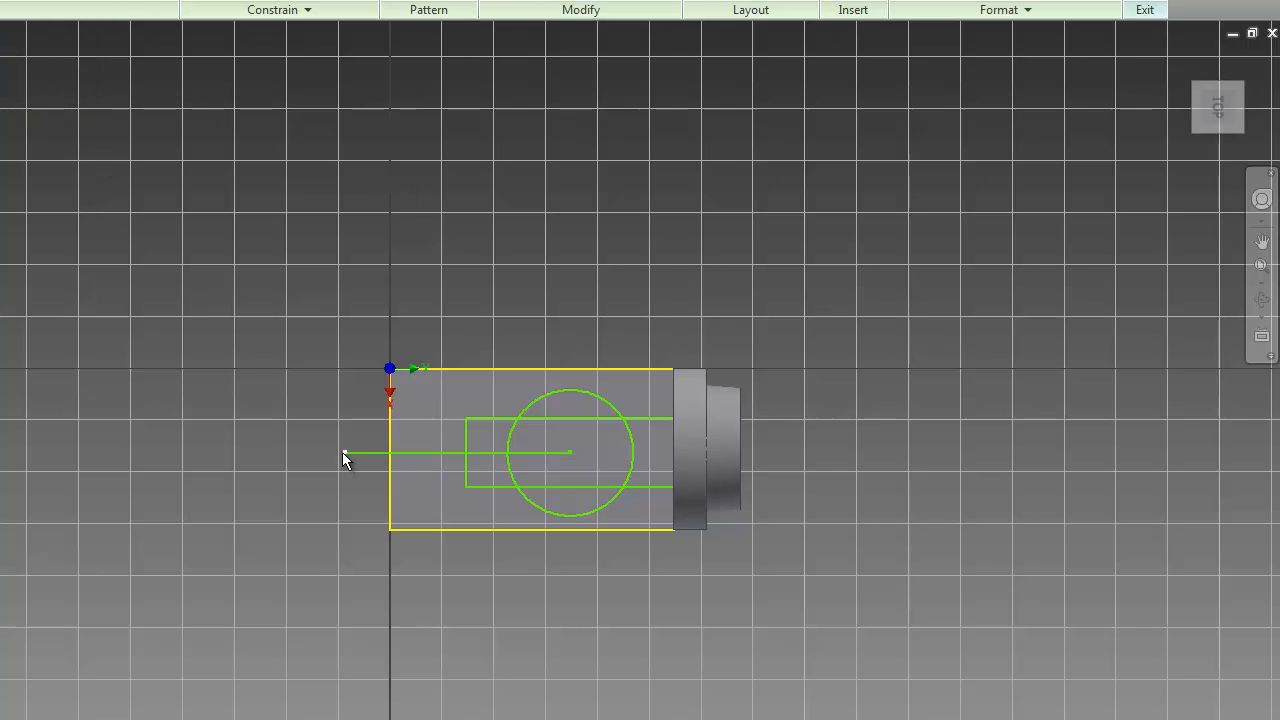
drag(344, 452, 347, 406)
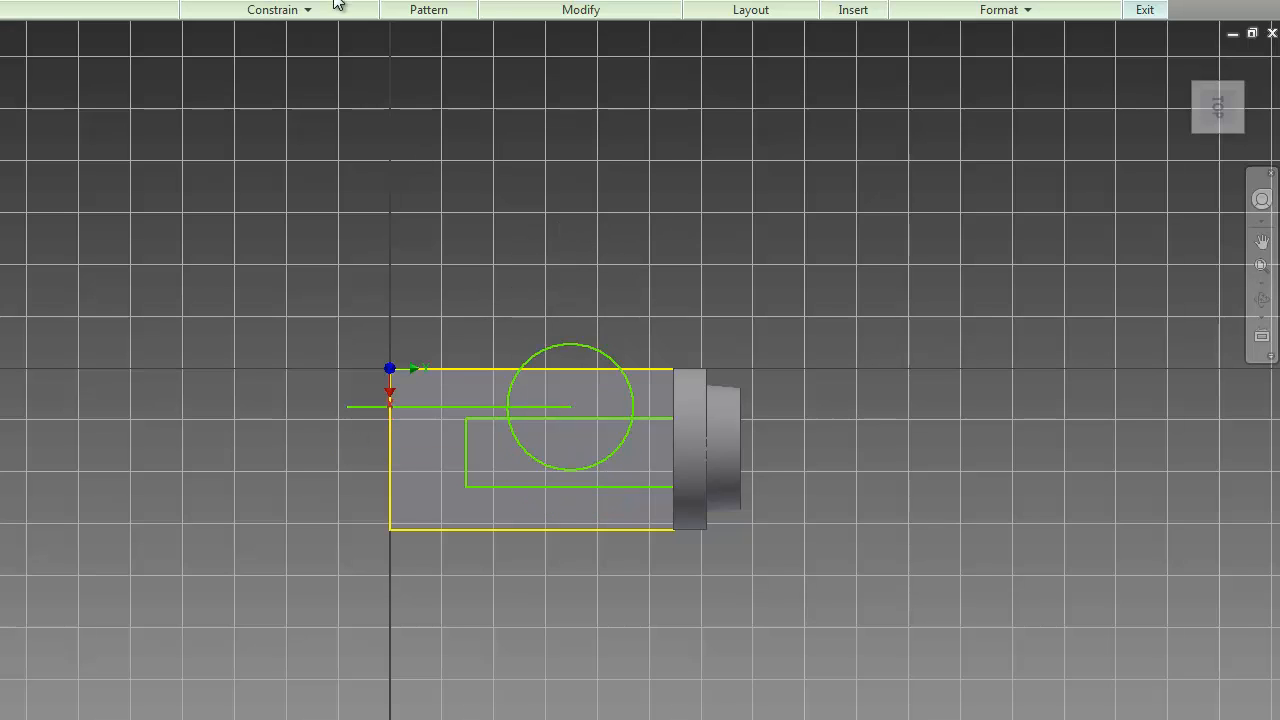
click(462, 369)
click(453, 529)
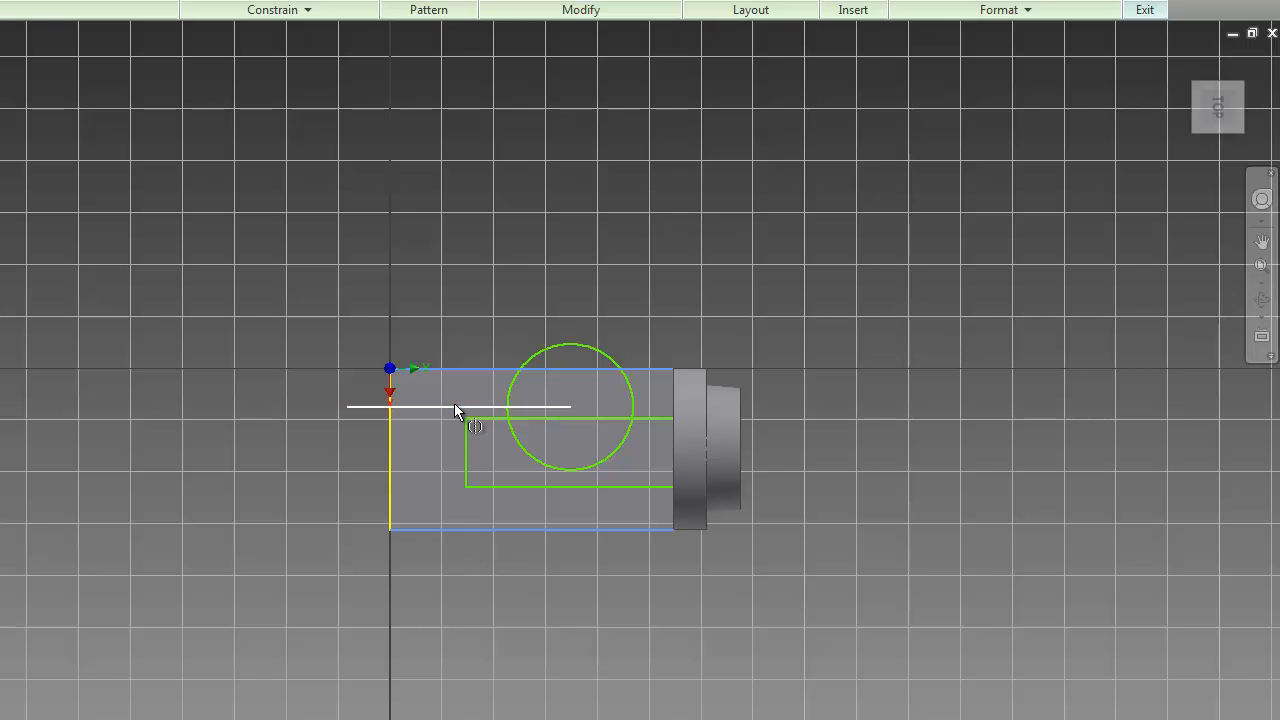
click(454, 407)
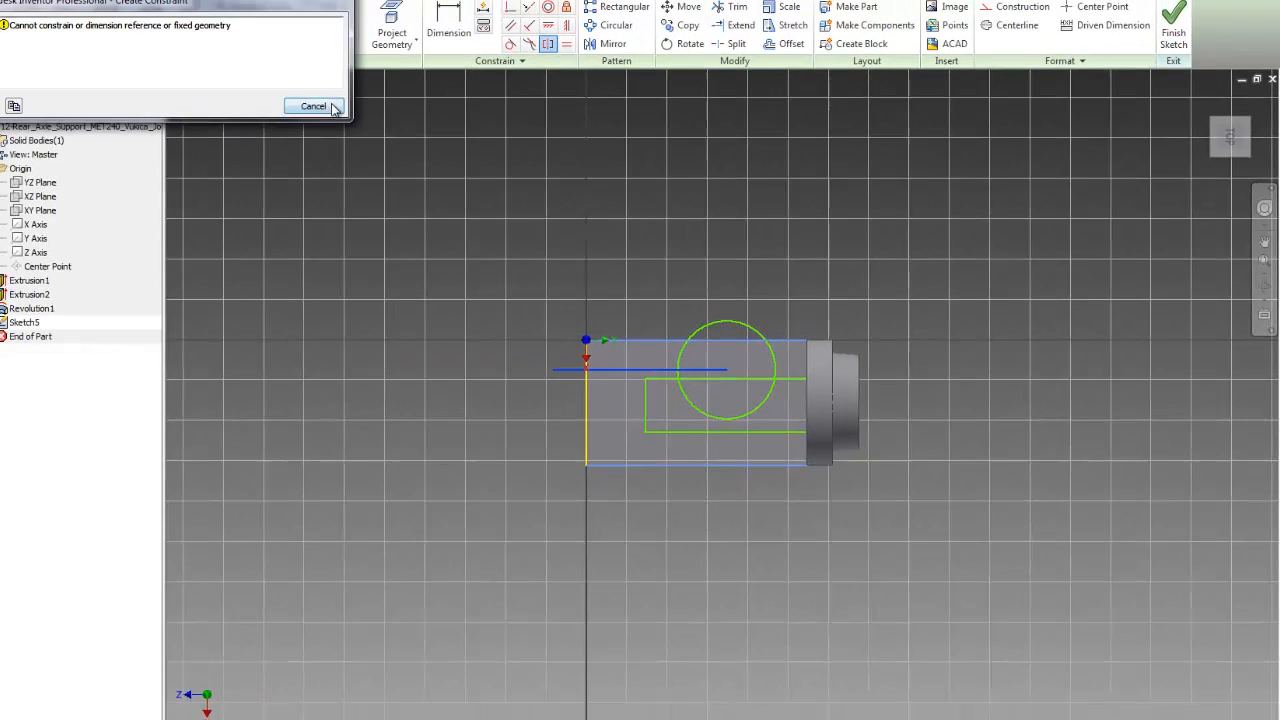
click(48, 66)
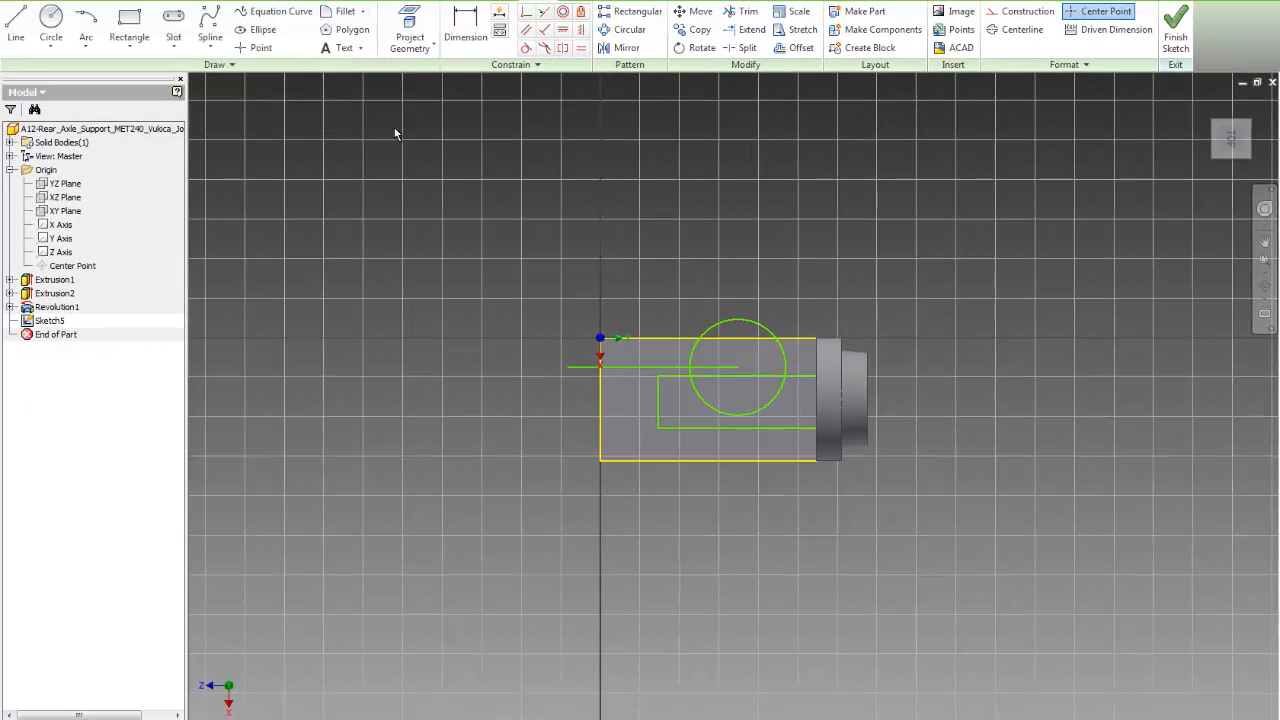
click(561, 50)
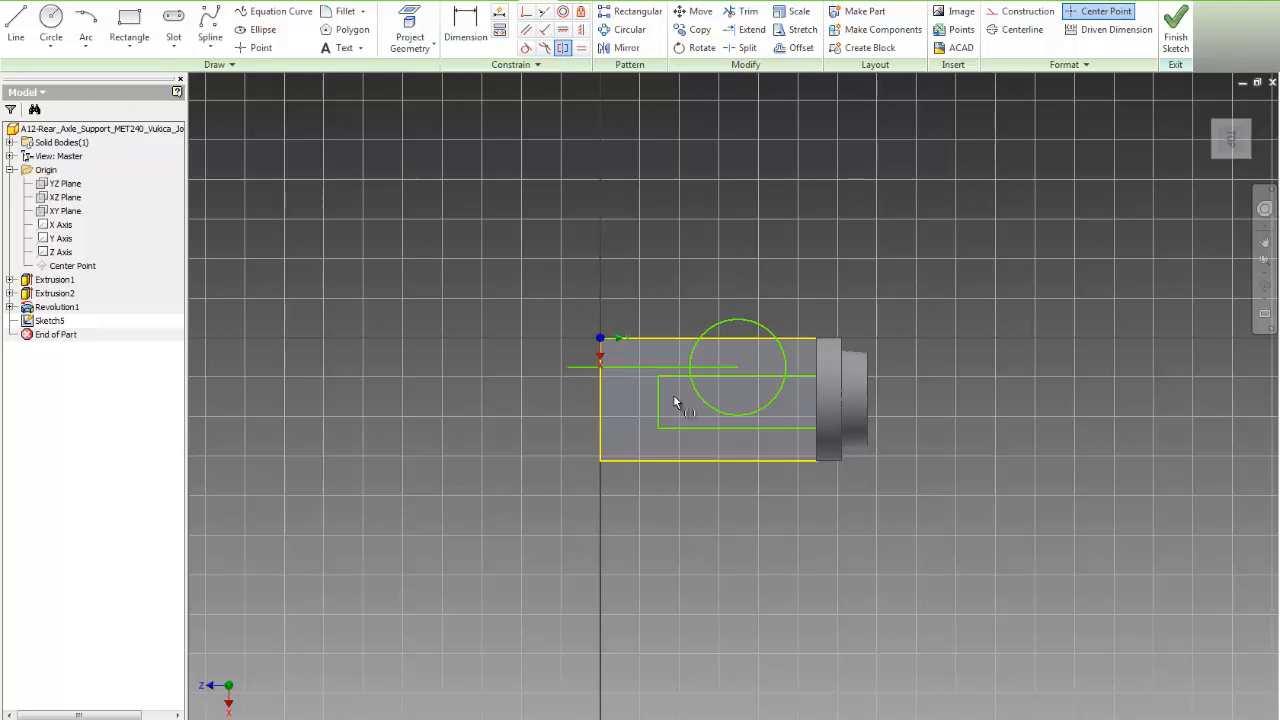
click(658, 340)
click(648, 460)
Dimension the line's distance from the base's long edge at the origin as 0.390/2 in
click(465, 28)
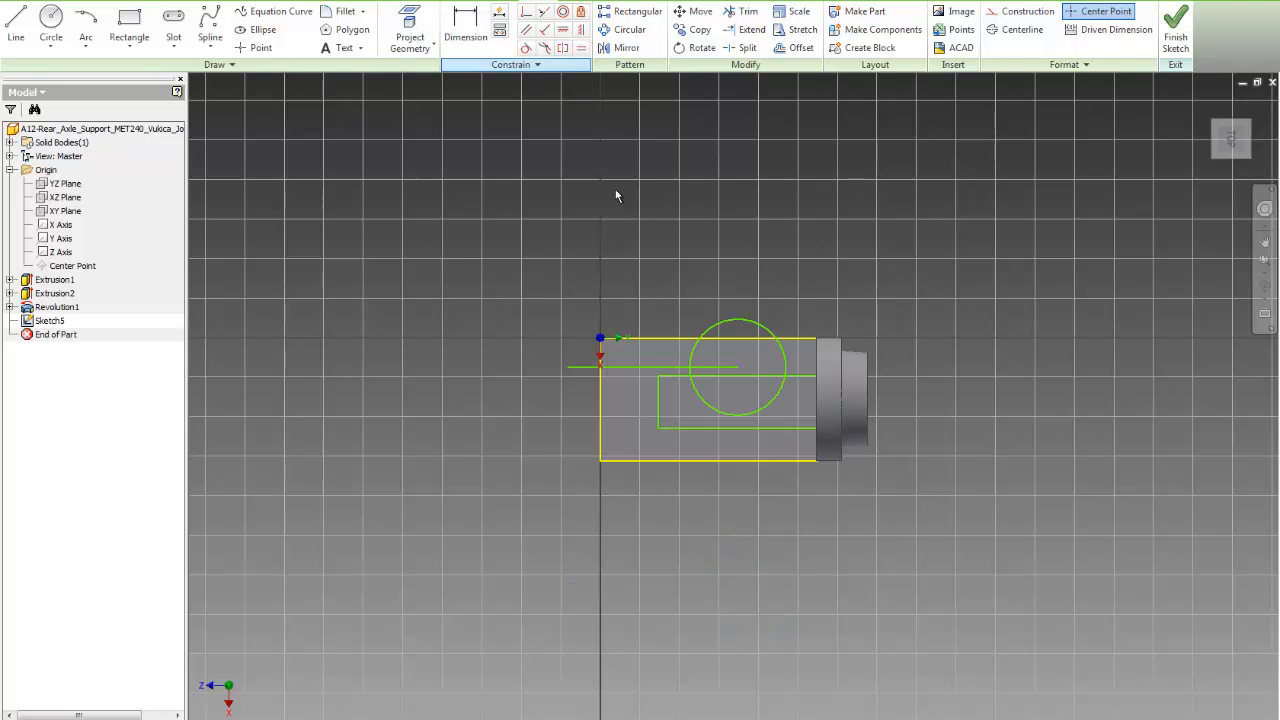
click(645, 368)
click(645, 339)
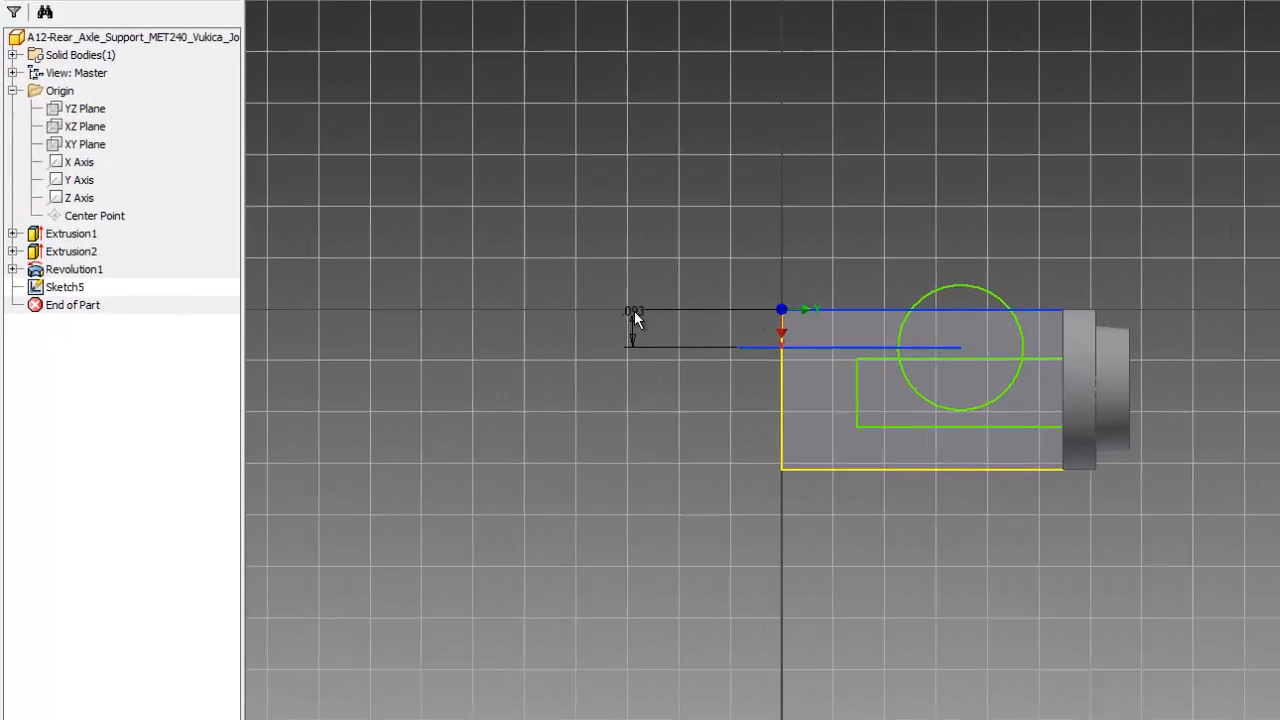
click(488, 340)
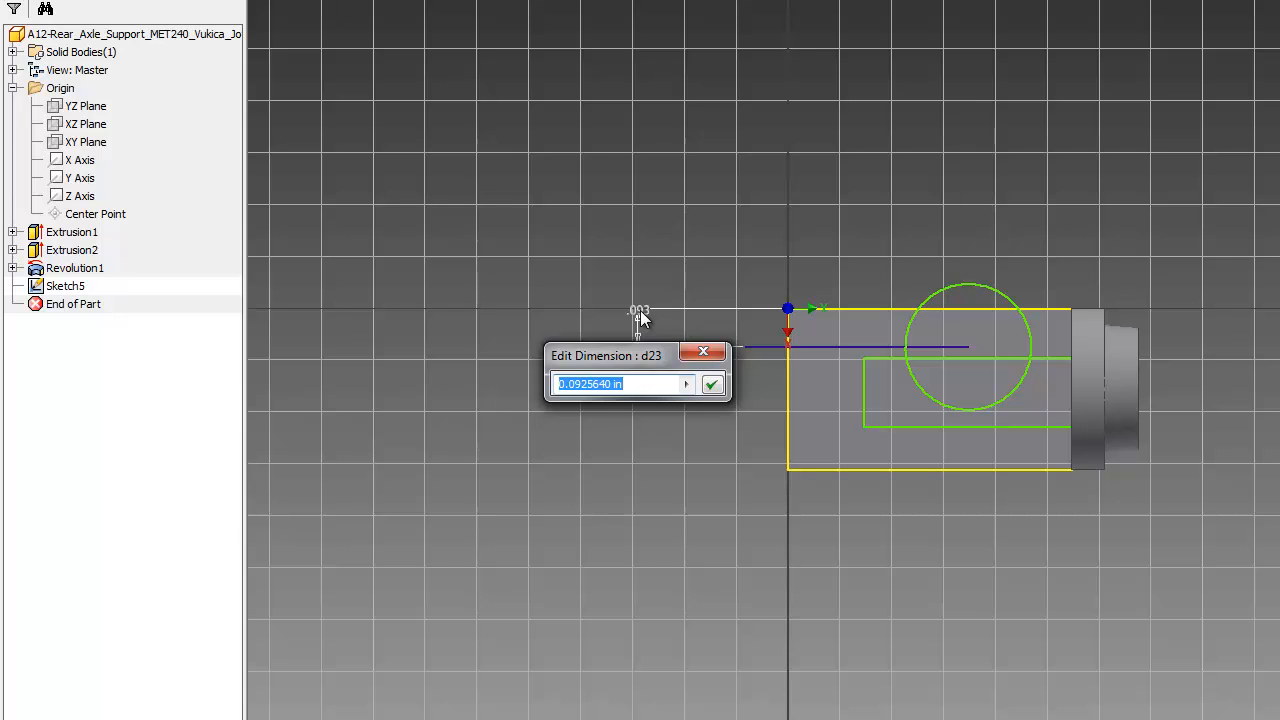
text(0.390/2)
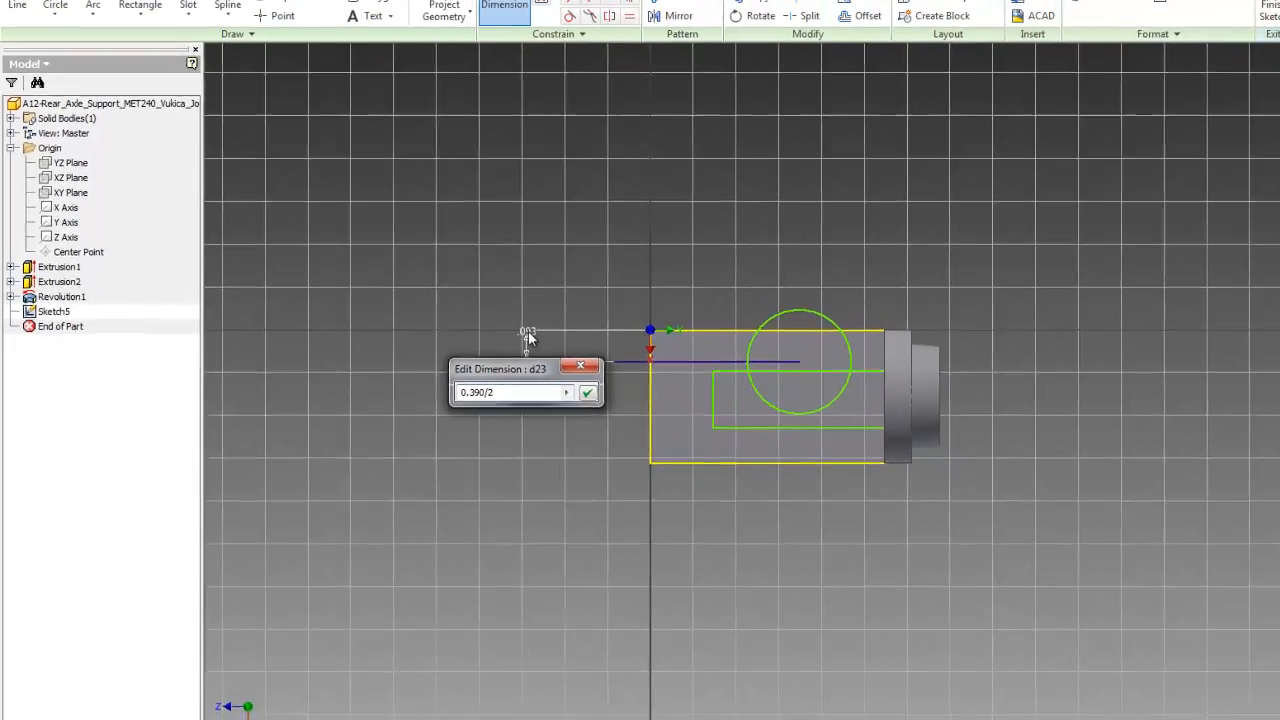
key(Return)
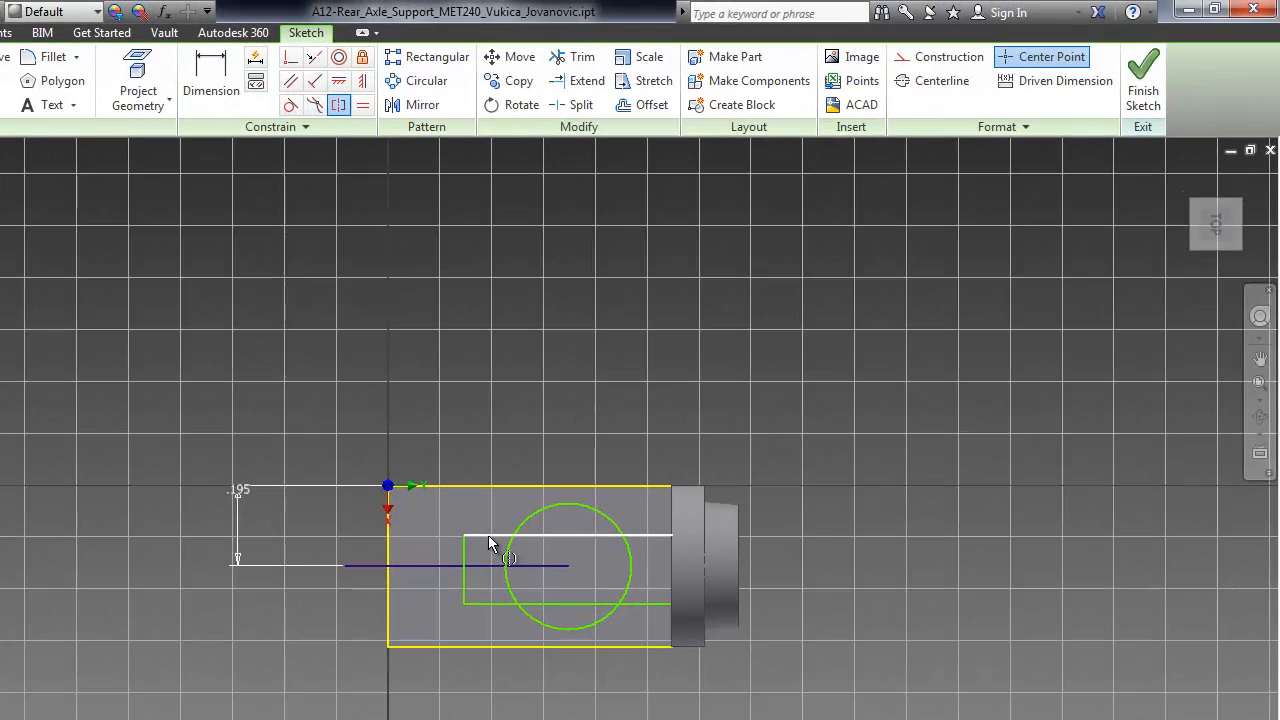
Constrain the rectangle's two long sides as symmetric about the base's center line
click(532, 498)
click(532, 562)
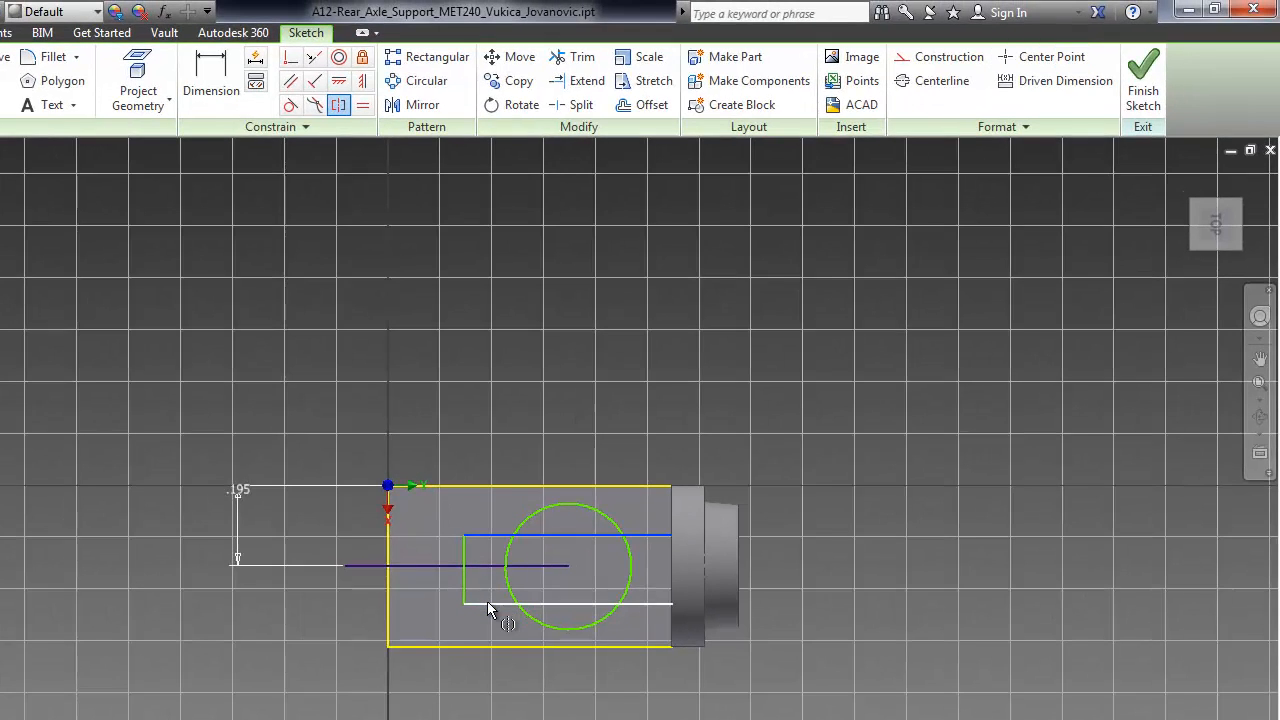
click(487, 566)
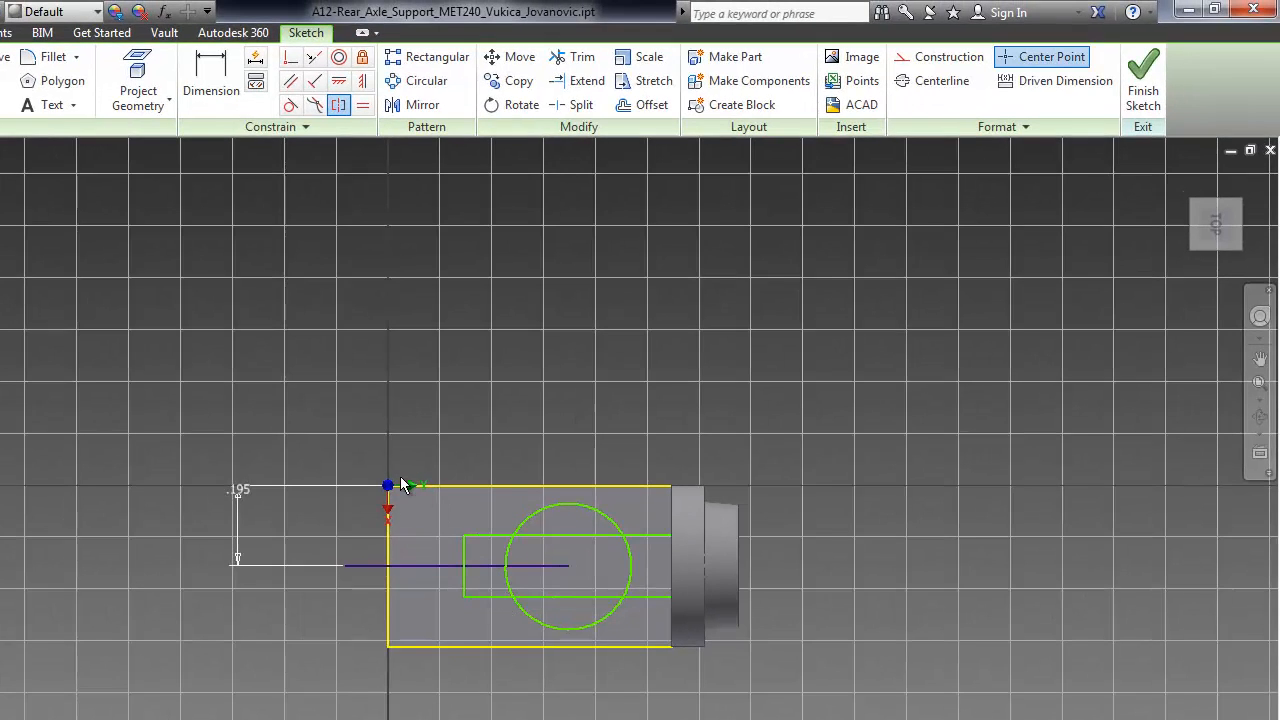
key(Escape)
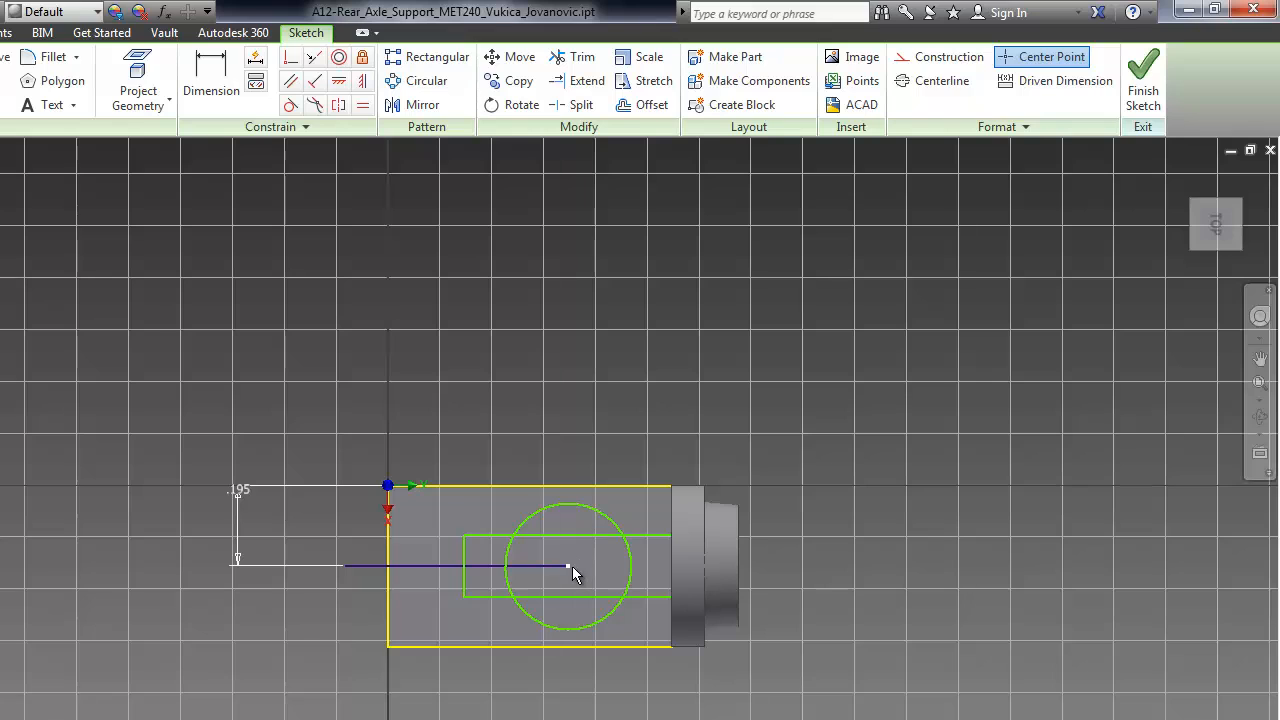
Move the circle along the center line slightly toward the base's free end, and convert the center line to construction geometry
drag(572, 566, 557, 523)
click(446, 567)
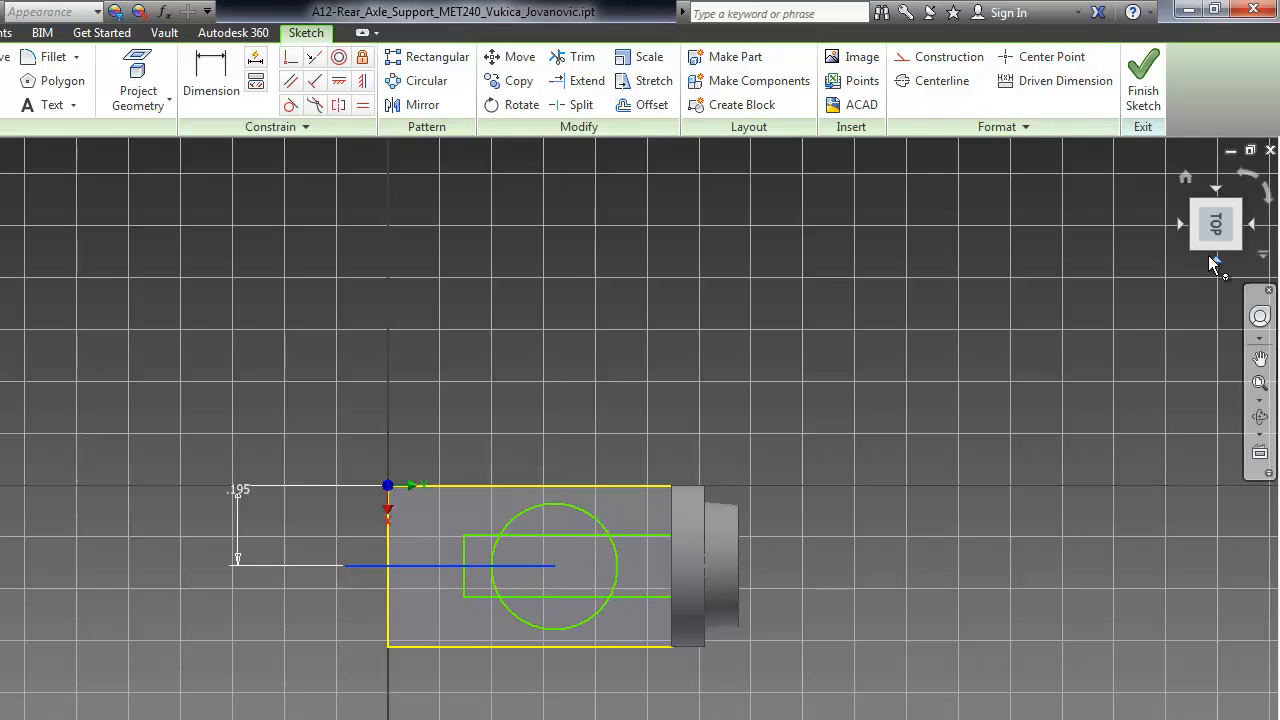
click(945, 57)
click(877, 306)
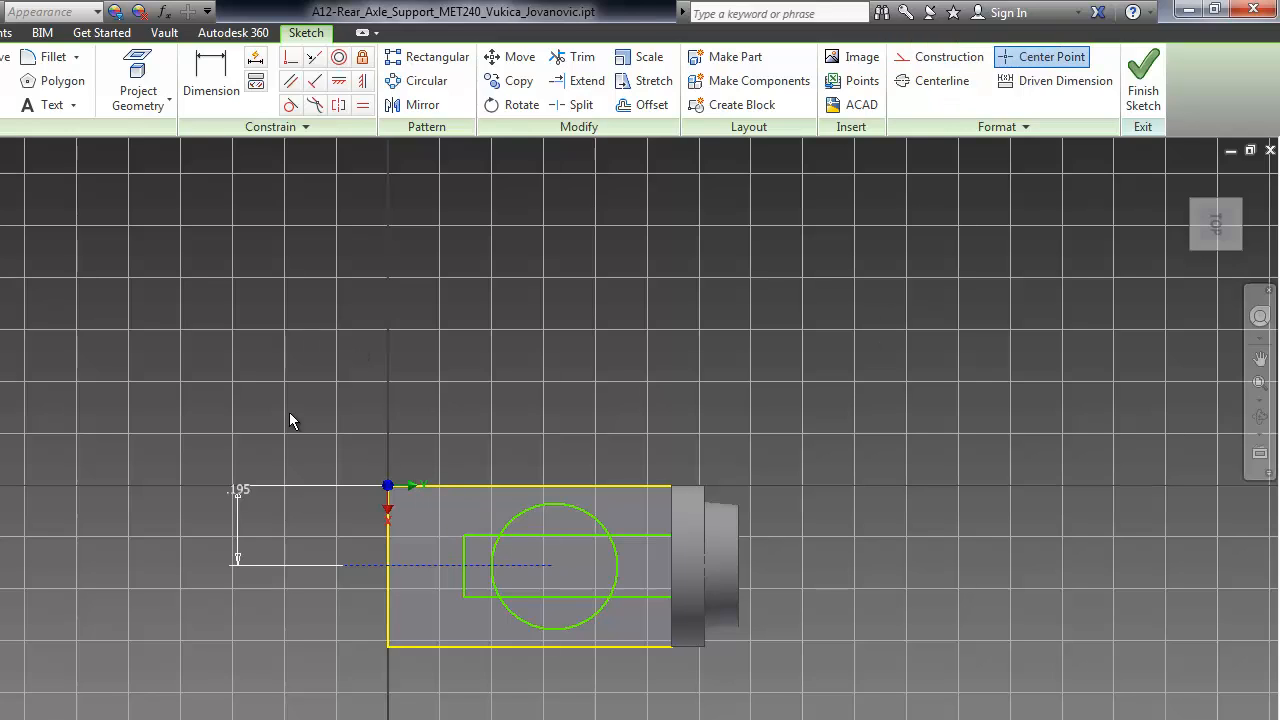
Trim the rectangle edges inside the circle and the circle arcs inside the rectangle, leaving one ring-and-bar outline
click(574, 57)
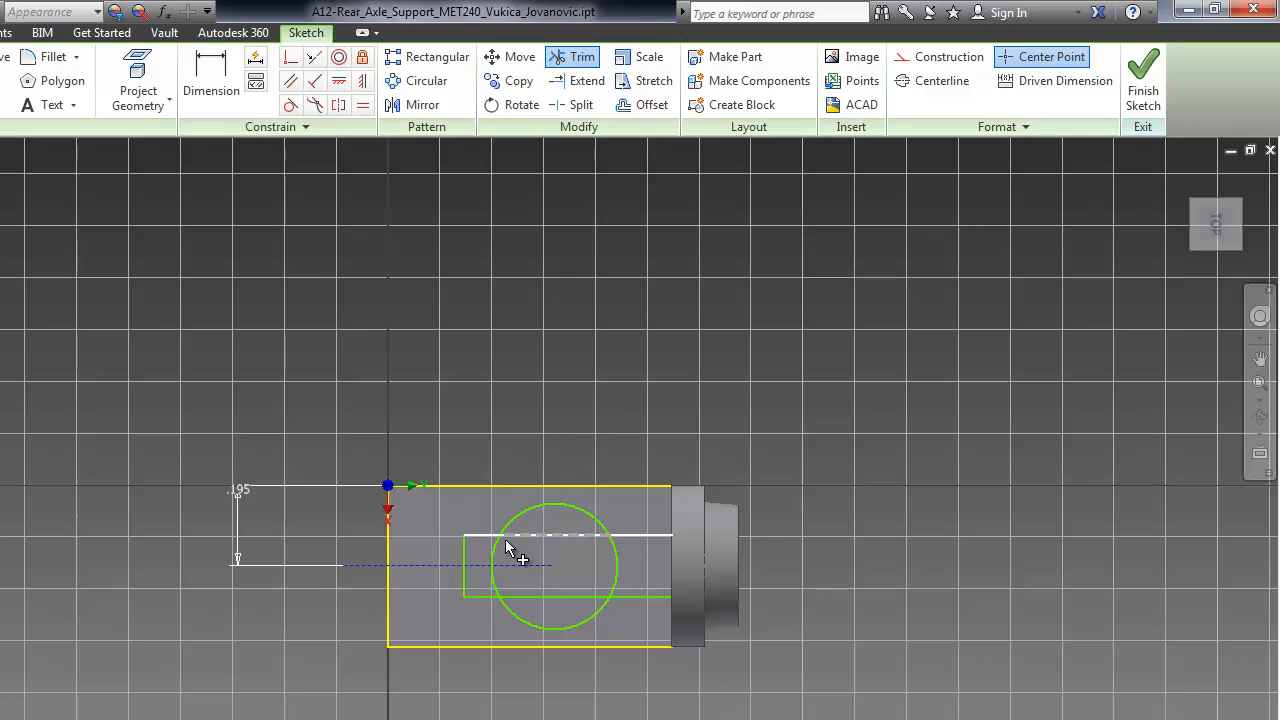
click(518, 535)
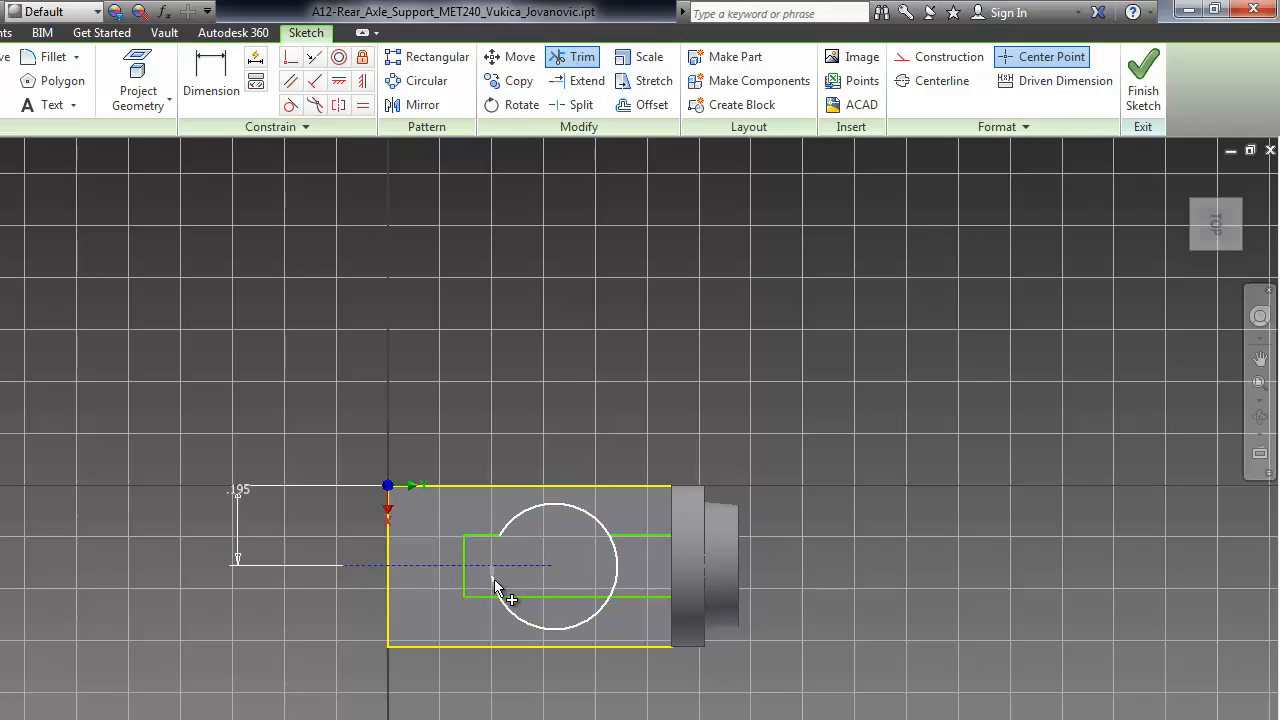
click(500, 588)
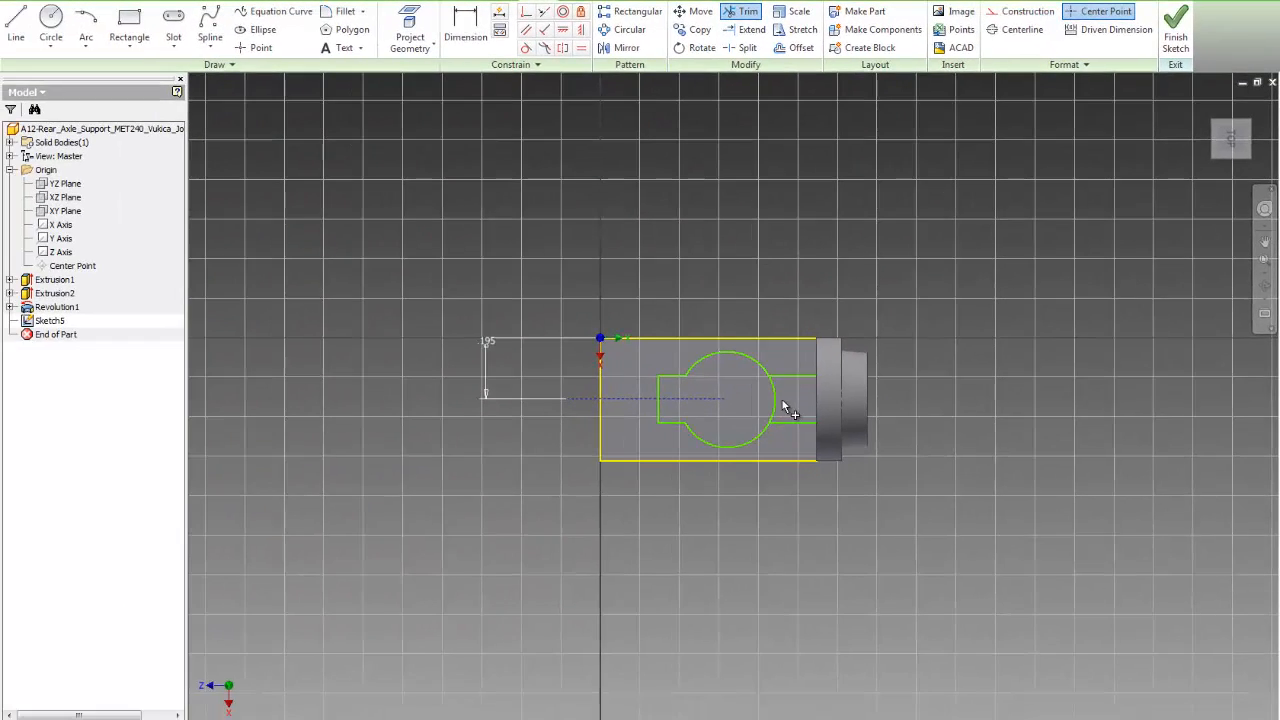
click(775, 402)
Dimension the radius of the outline's round portion as 0.116 in
key(d)
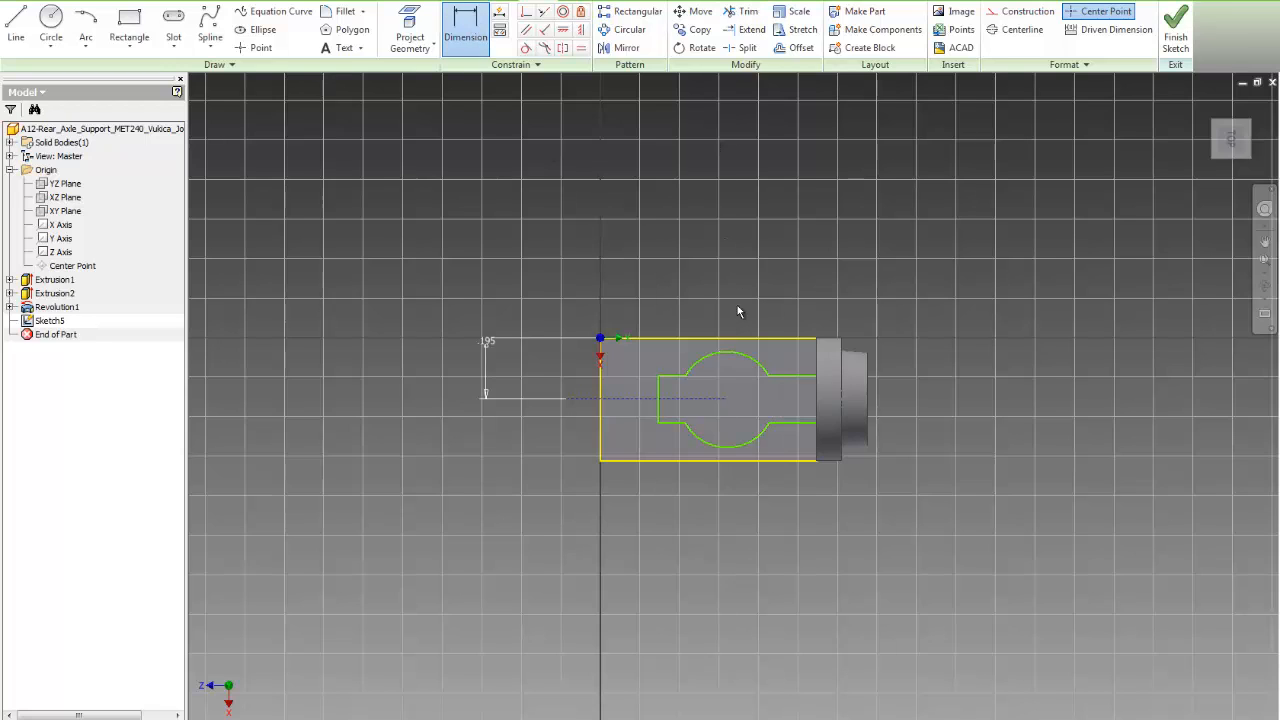
click(740, 356)
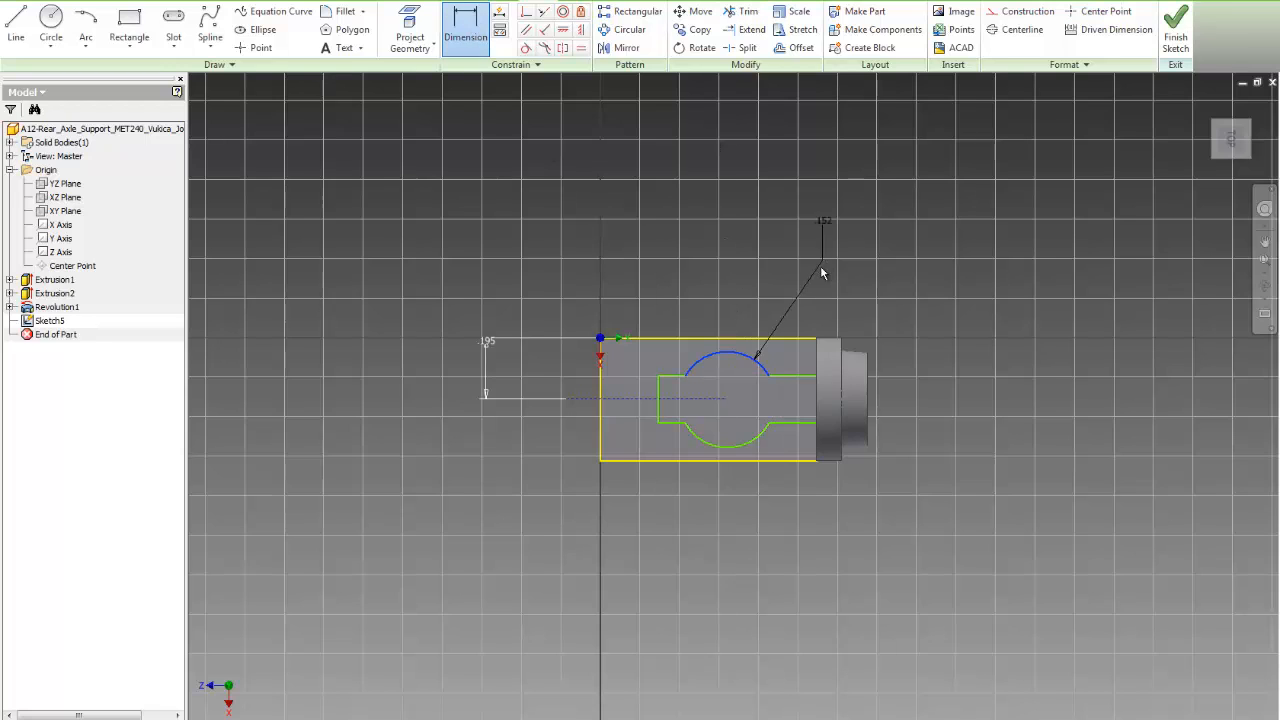
click(764, 285)
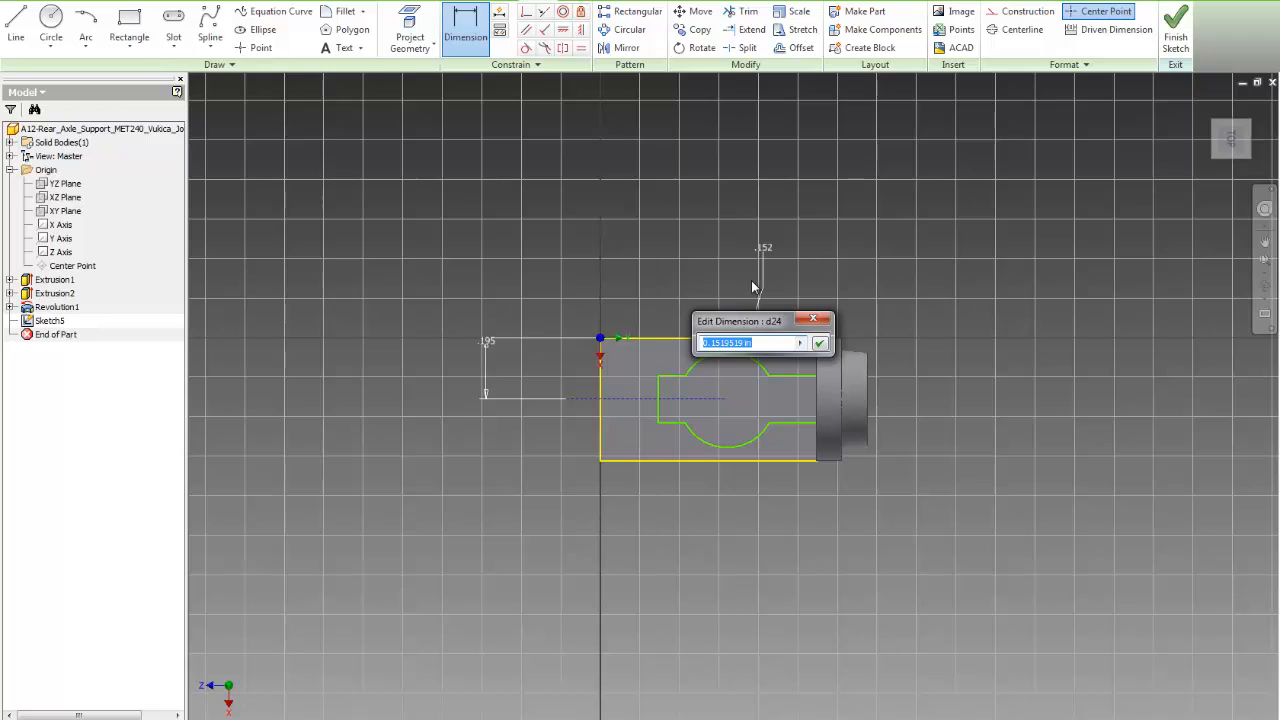
text(0.116)
key(Return)
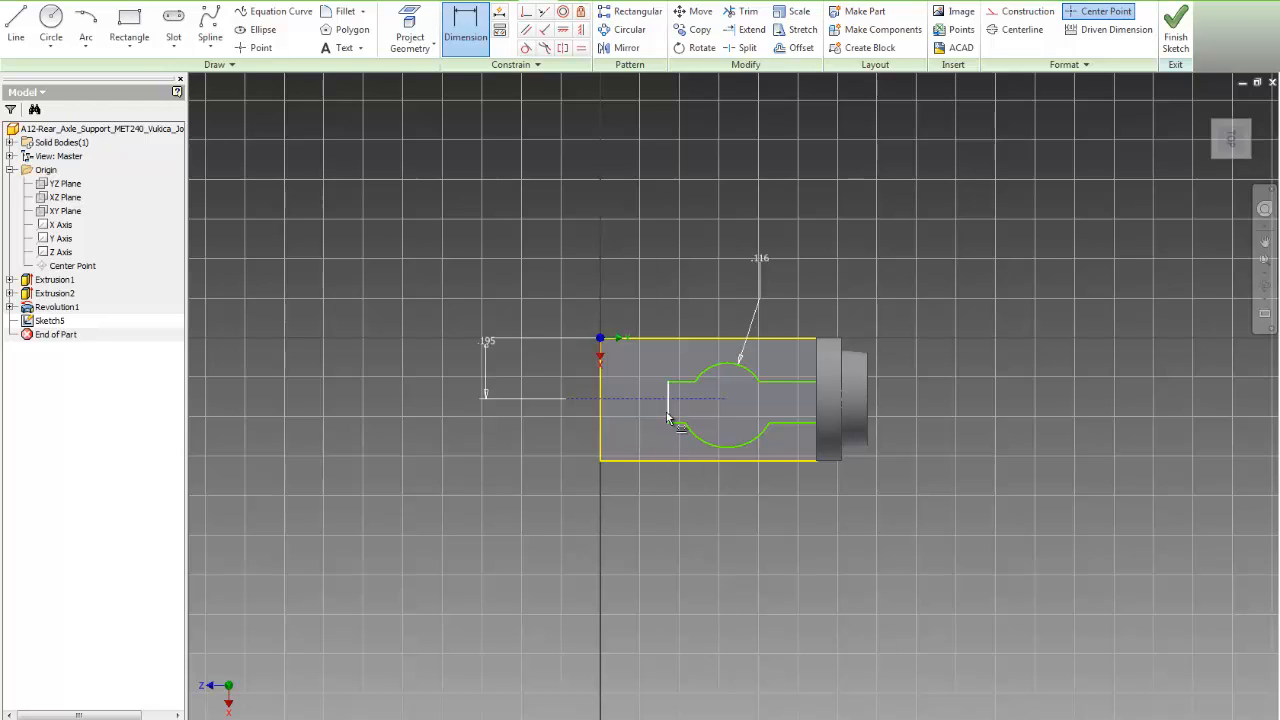
Dimension the distance from the bar's free end to the face of the upright as 0.58 in
mouse_move(667, 379)
mouse_down()
mouse_move(830, 455)
mouse_move(819, 447)
mouse_up()
click(819, 446)
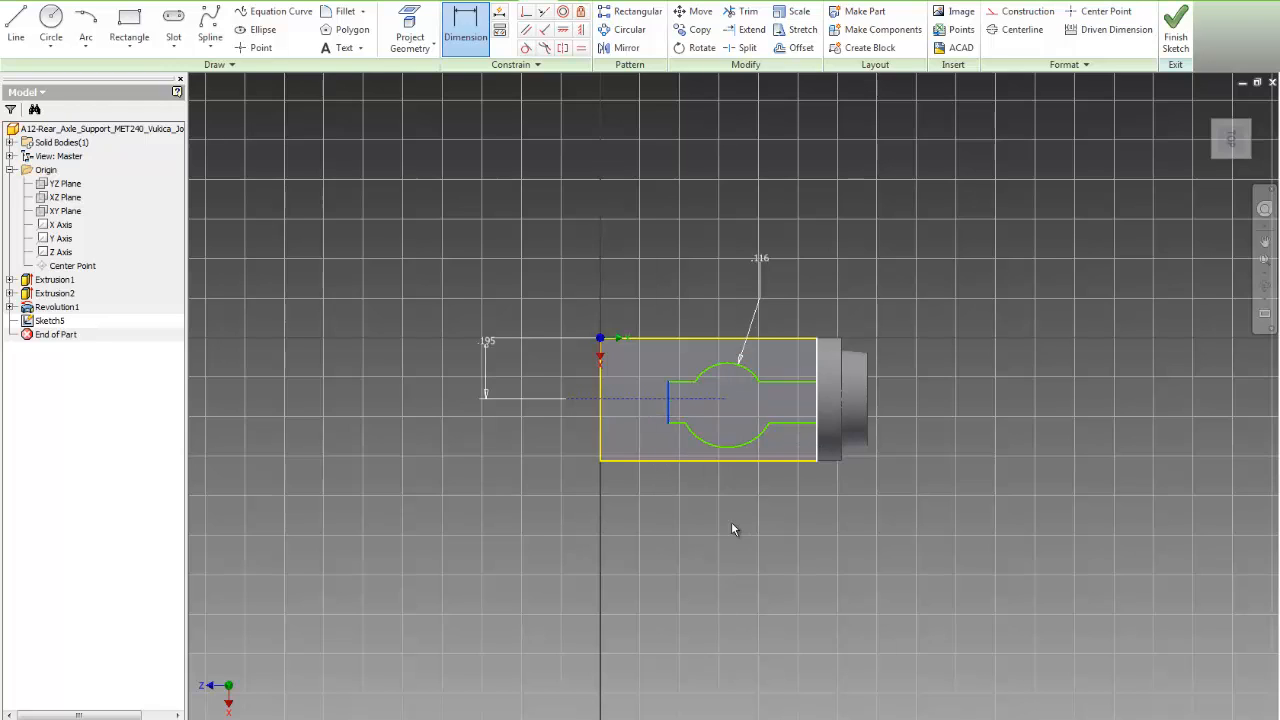
click(733, 504)
text(.58)
key(Return)
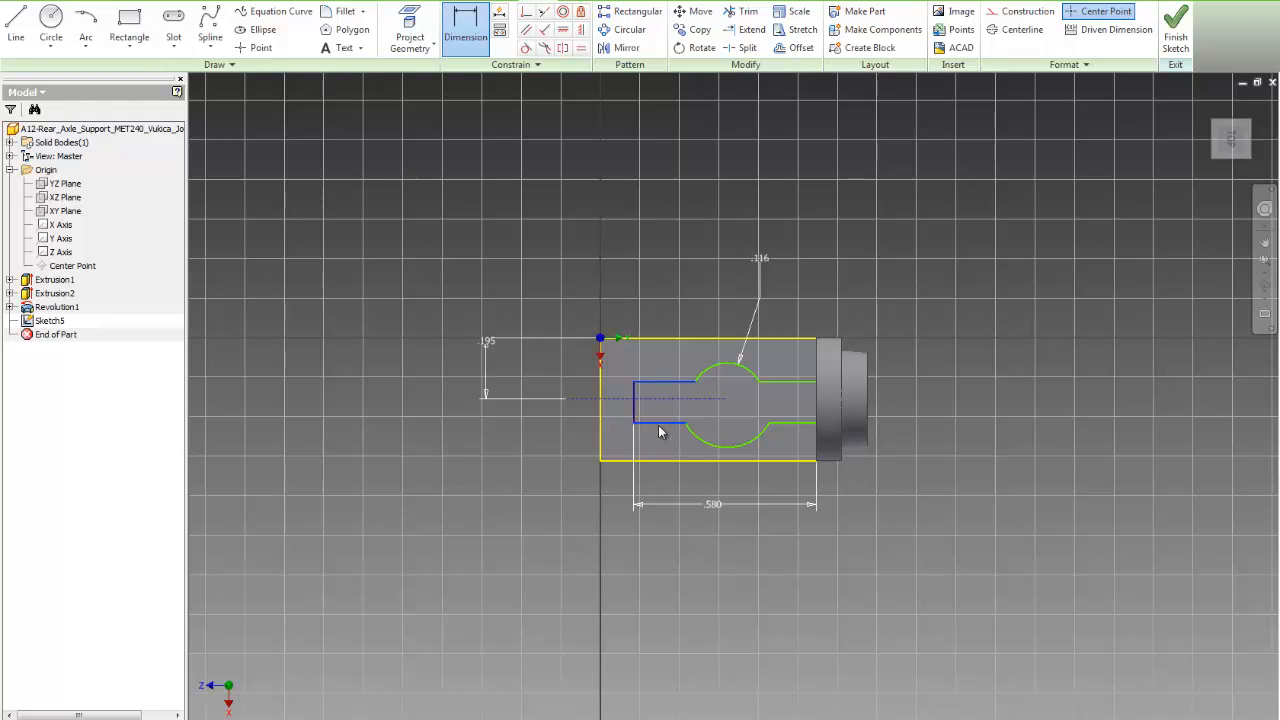
Dimension the width of the bar at its free end as 0.08 in
click(659, 428)
click(553, 420)
text(0.08)
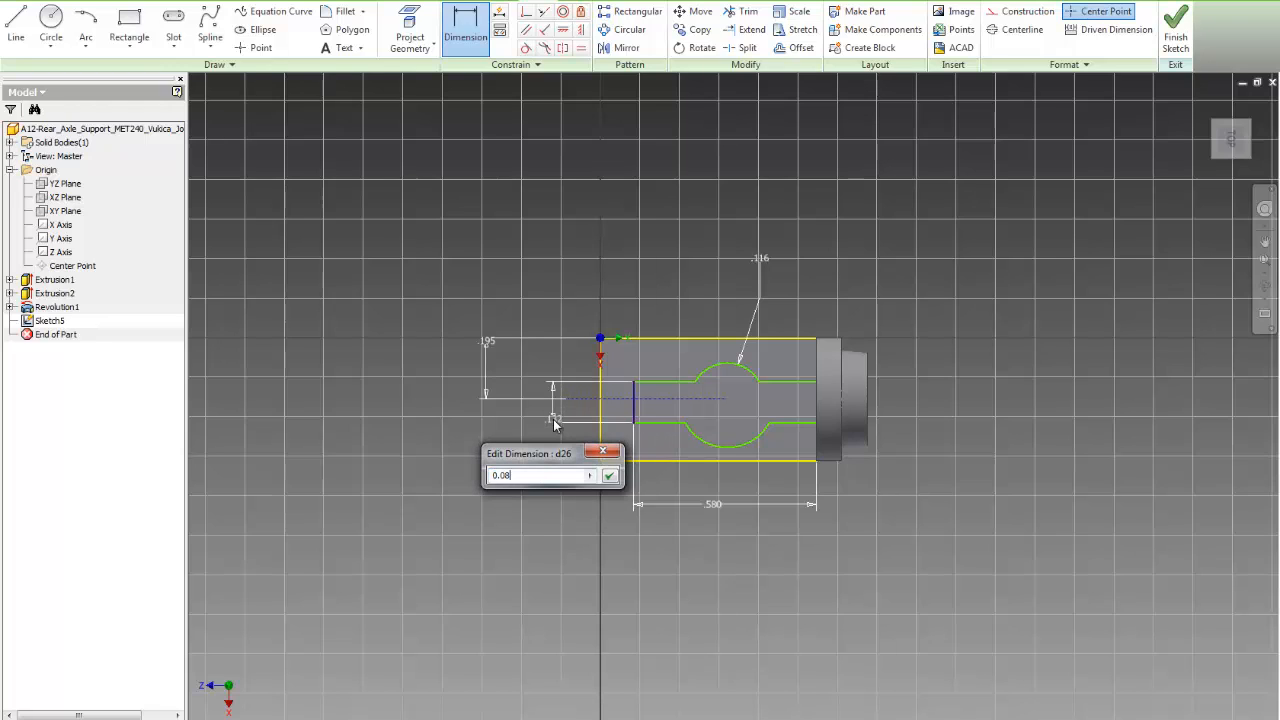
key(Return)
key(Escape)
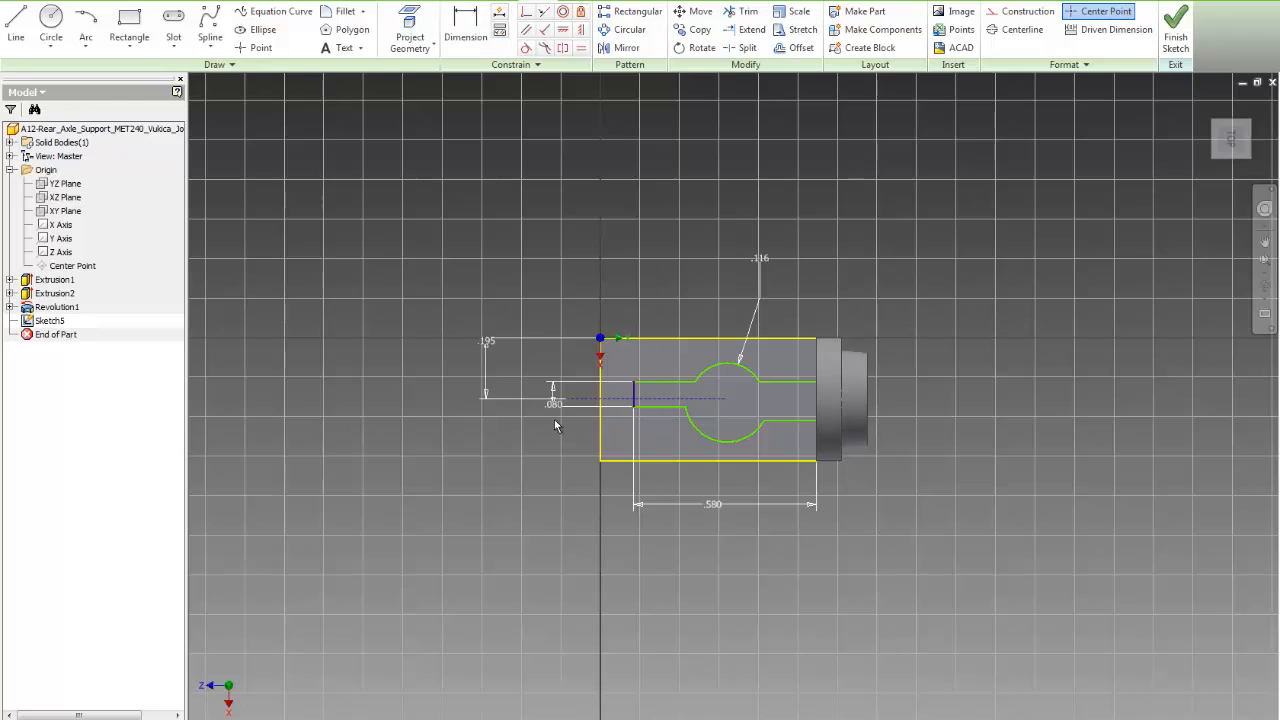
Constrain the bar's long edges as symmetric about the center line, and make the segments beyond the circle collinear with them
click(563, 48)
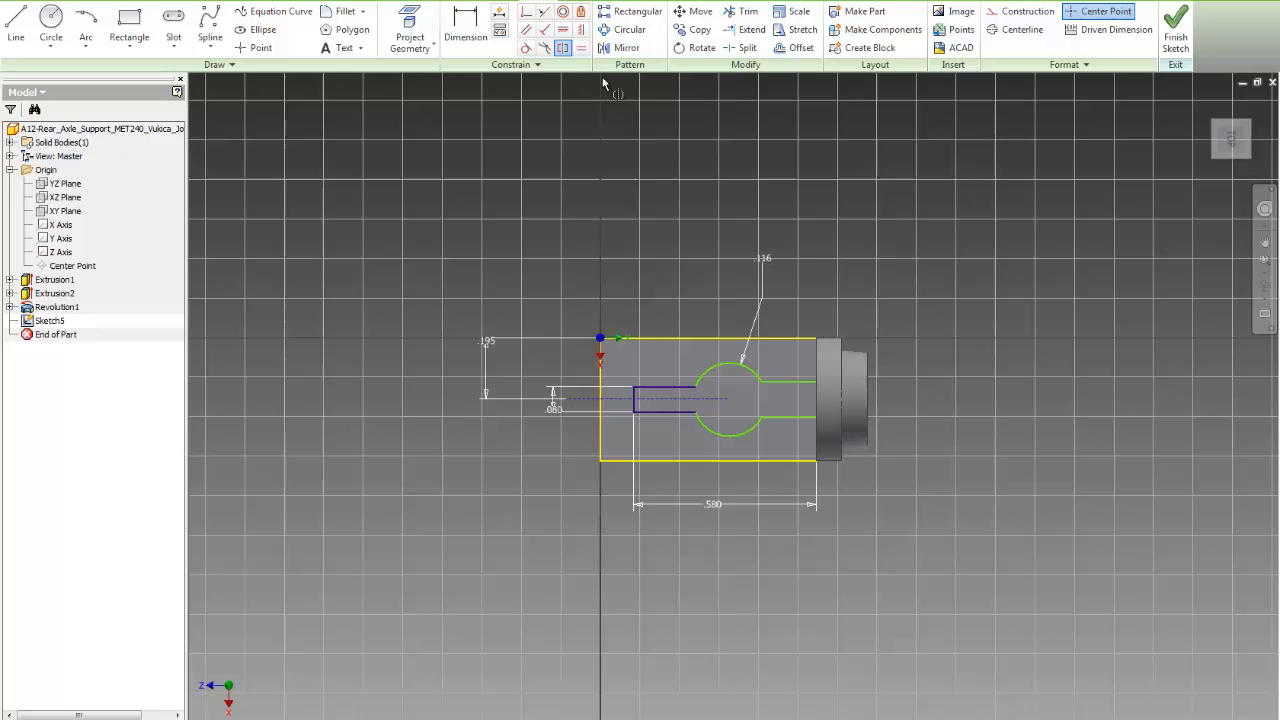
click(581, 48)
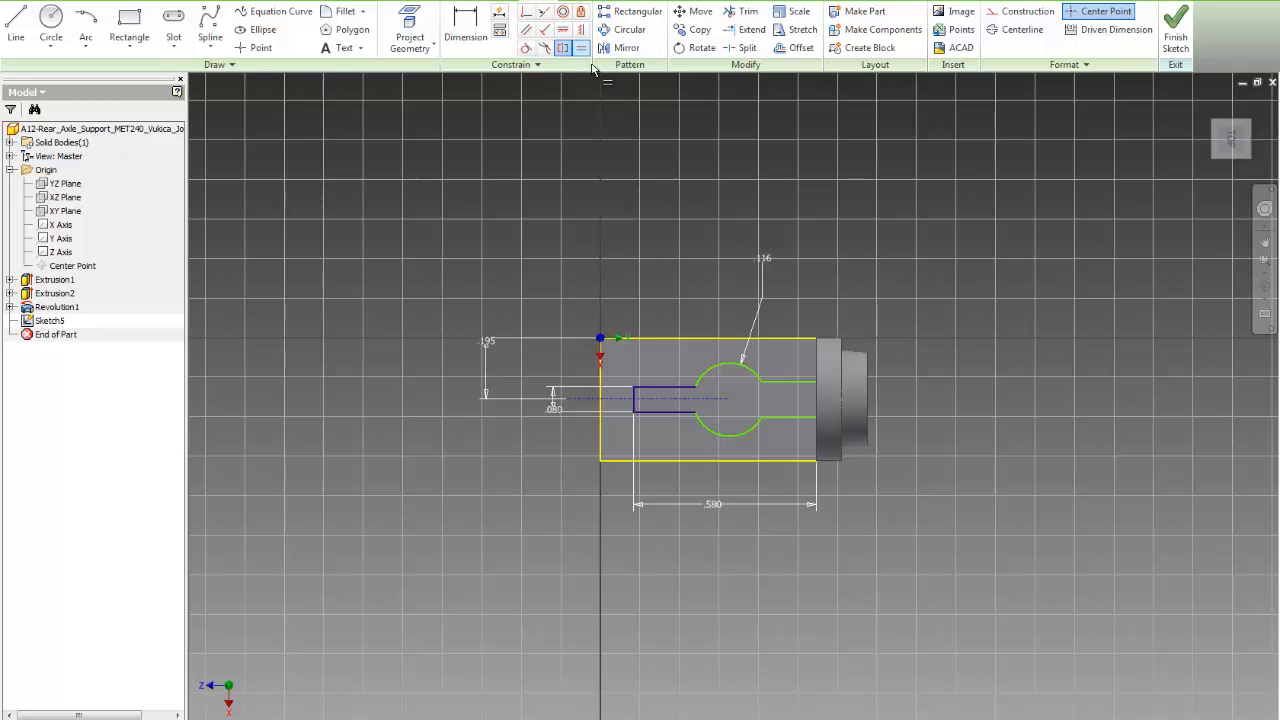
click(768, 383)
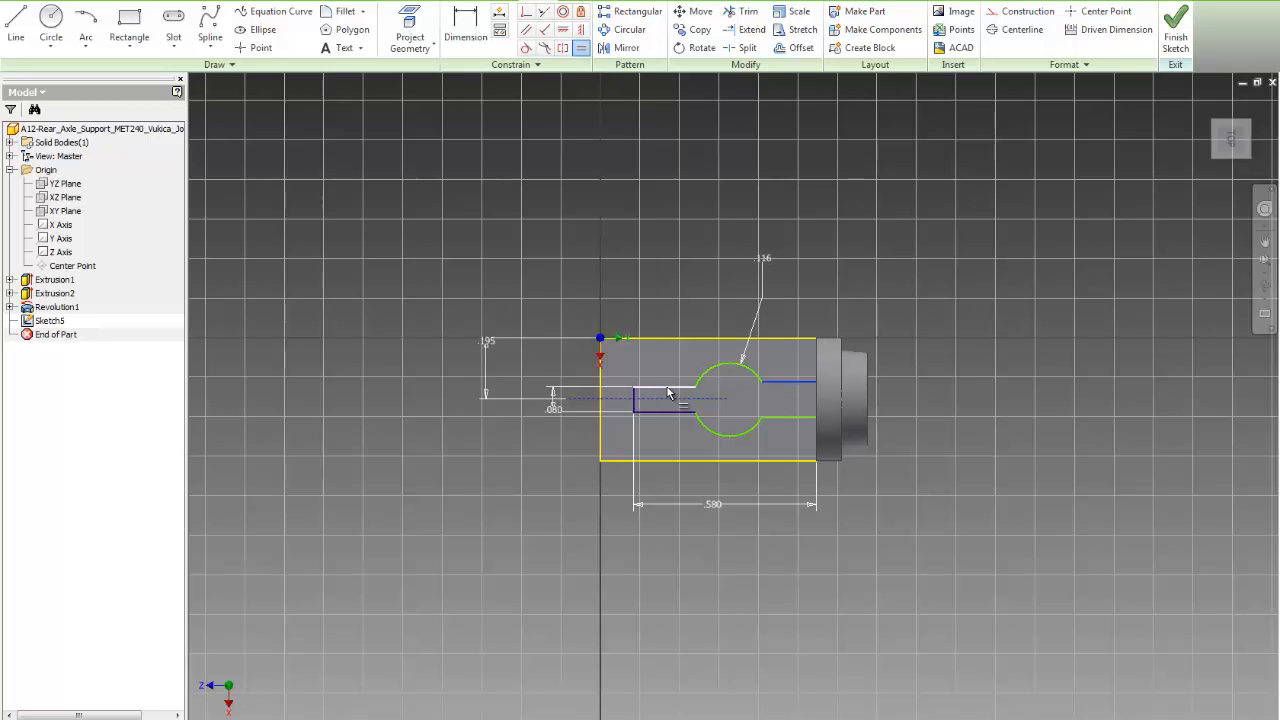
click(543, 12)
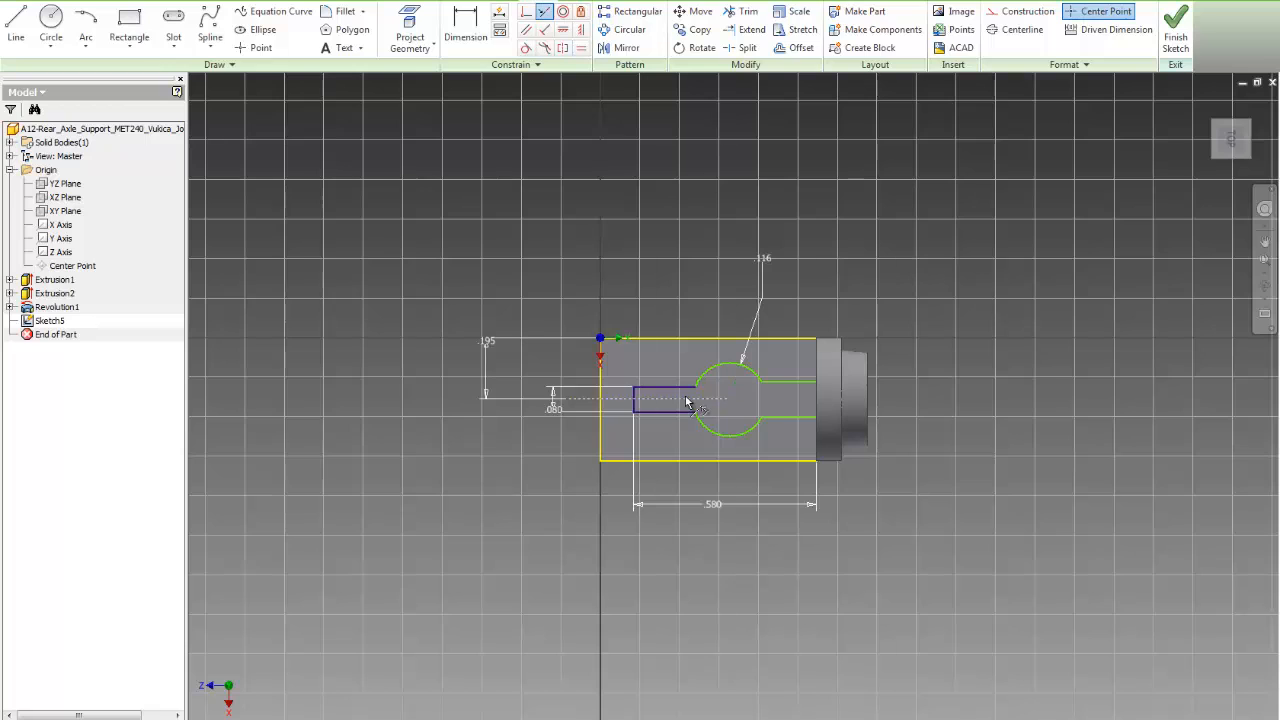
click(688, 388)
click(785, 382)
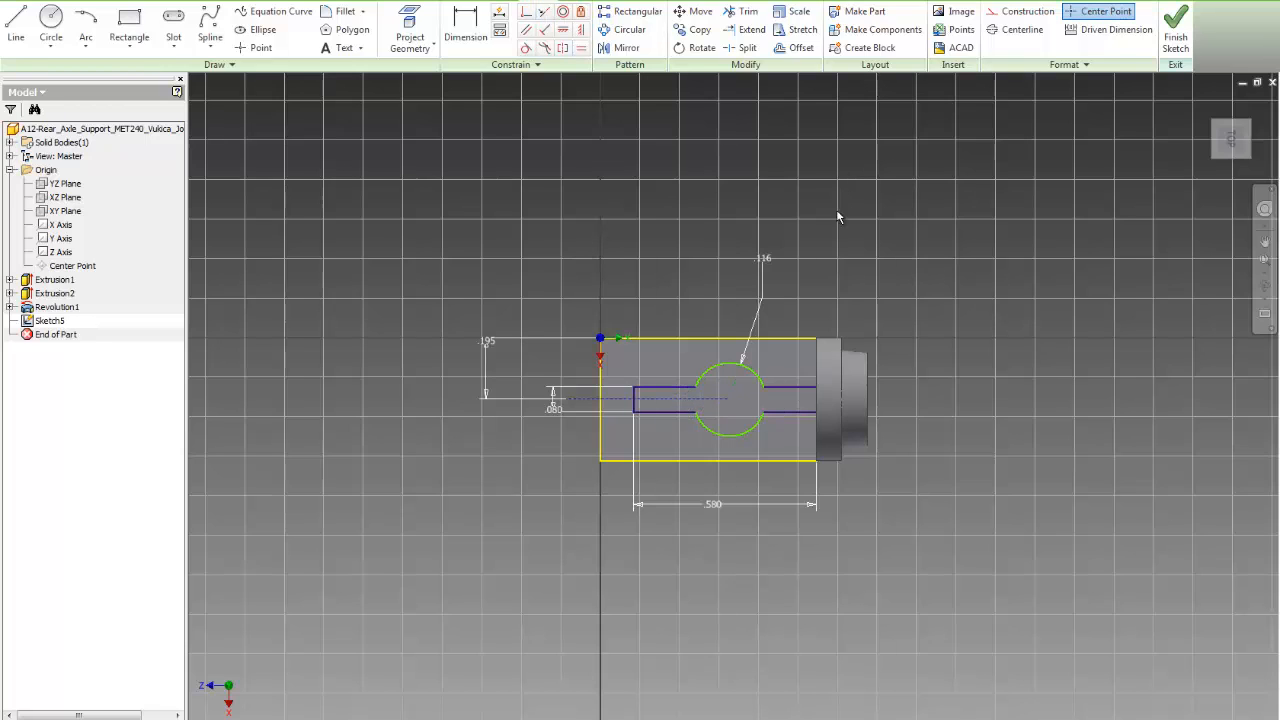
Dimension the circle center's distance from the base's free end as 0.474 in
key(d)
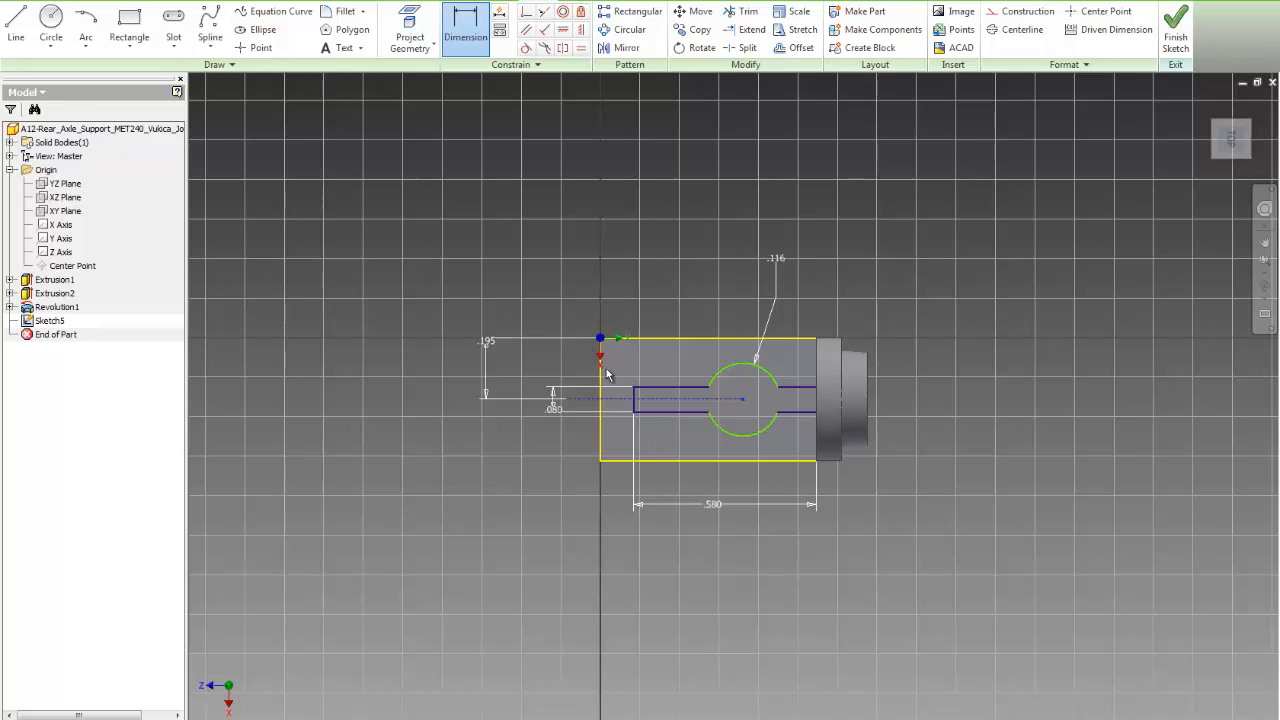
click(601, 384)
click(674, 283)
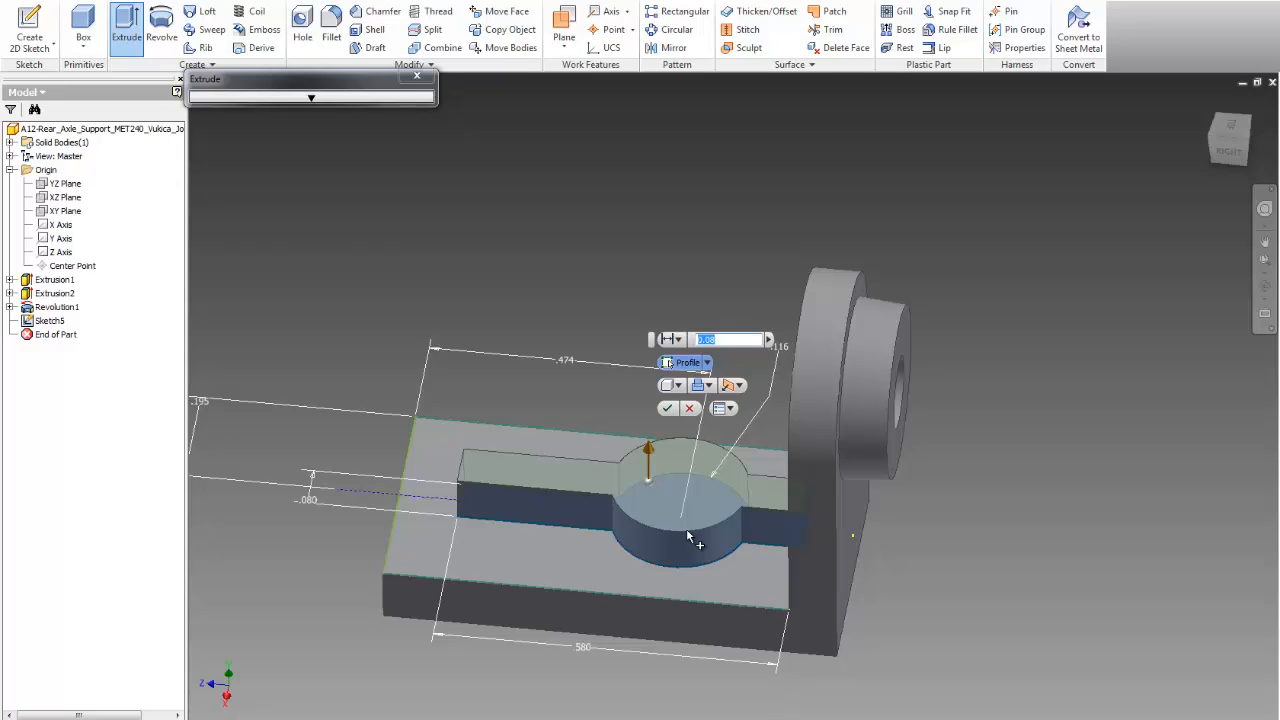
Extrude the ring-and-bar profile upward 0.115 in, and cut a concentric through-all hole in its round portion
text(0.116)
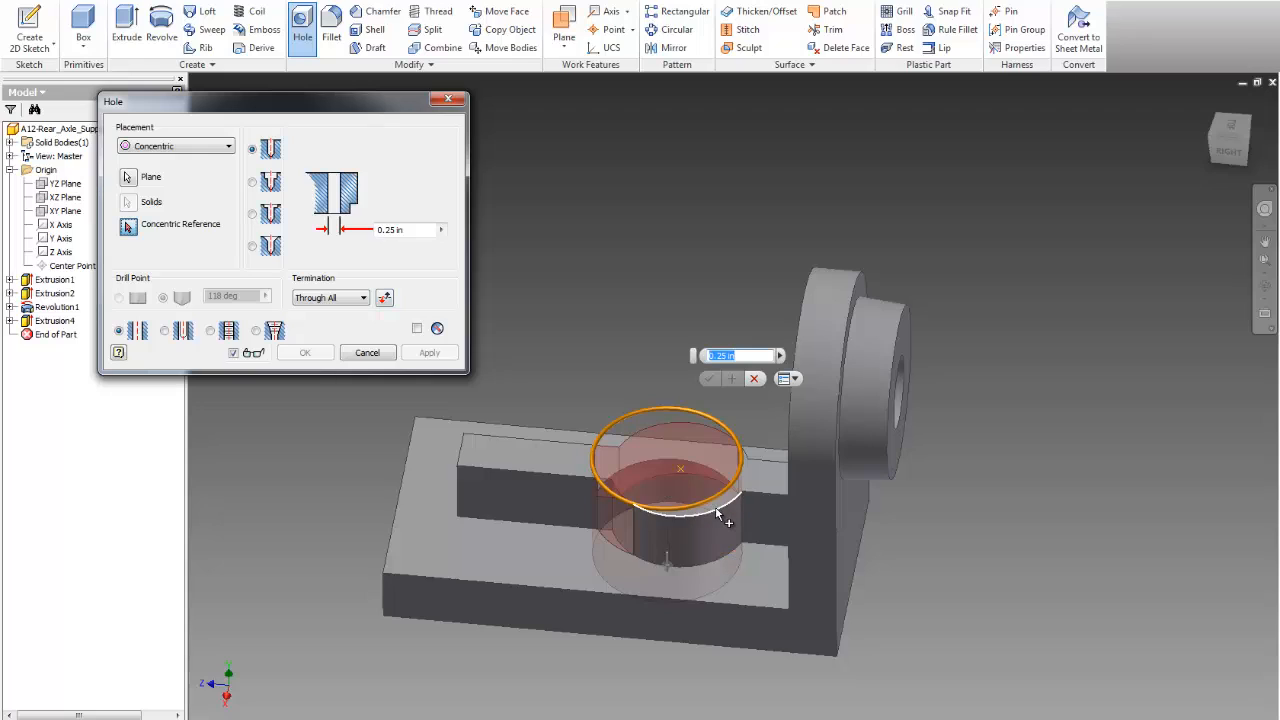
click(717, 512)
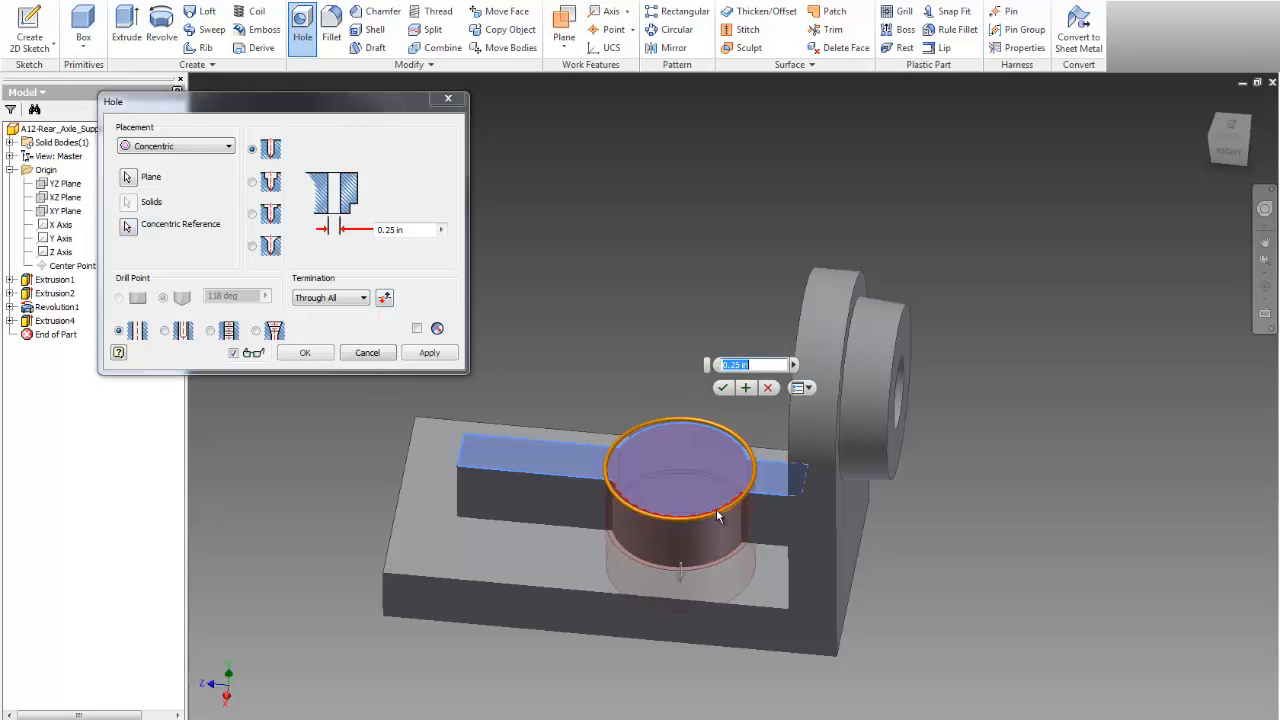
click(405, 233)
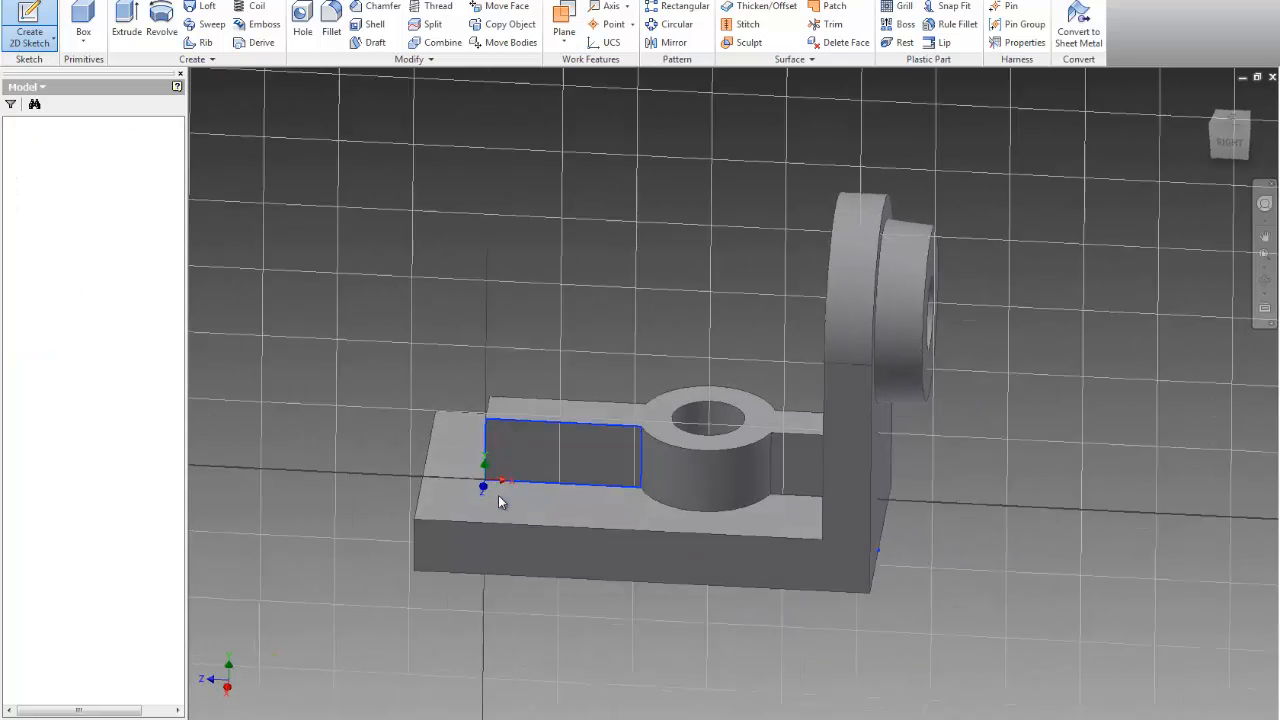
On the bar's side face, sketch a diagonal line about 0.2 in long from the free end's lower corner to the top edge
click(498, 495)
click(16, 20)
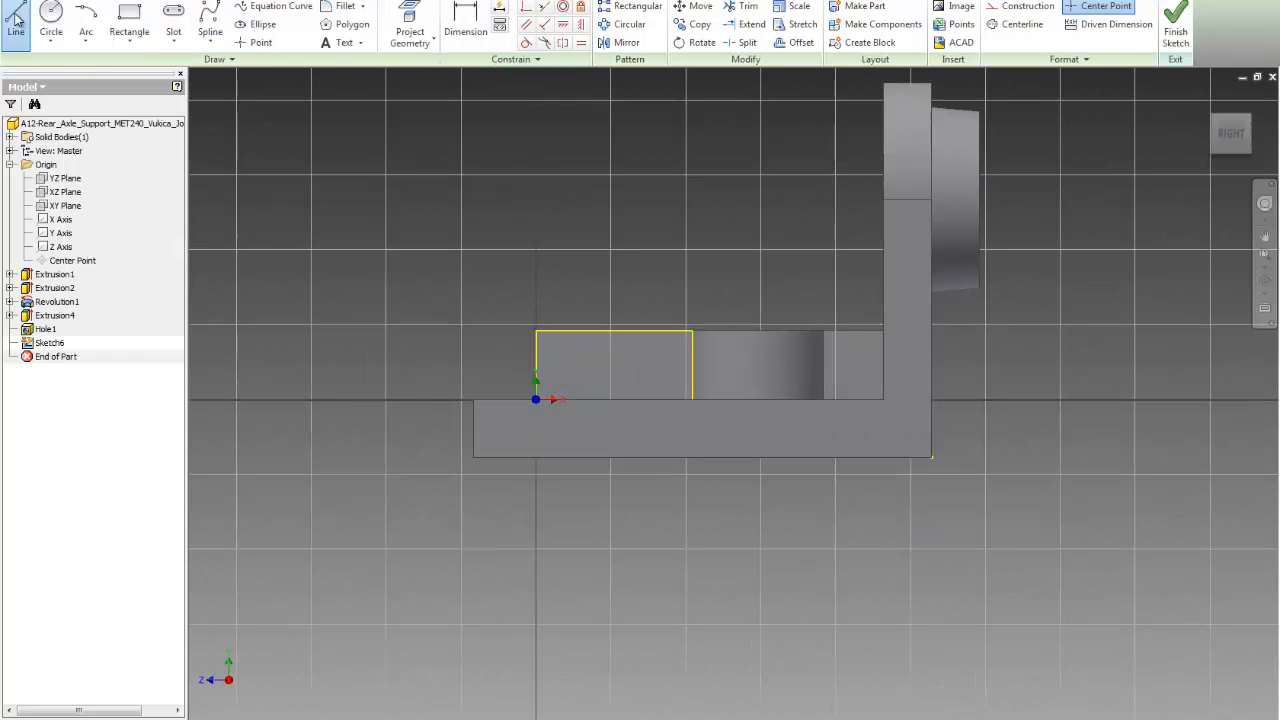
click(536, 399)
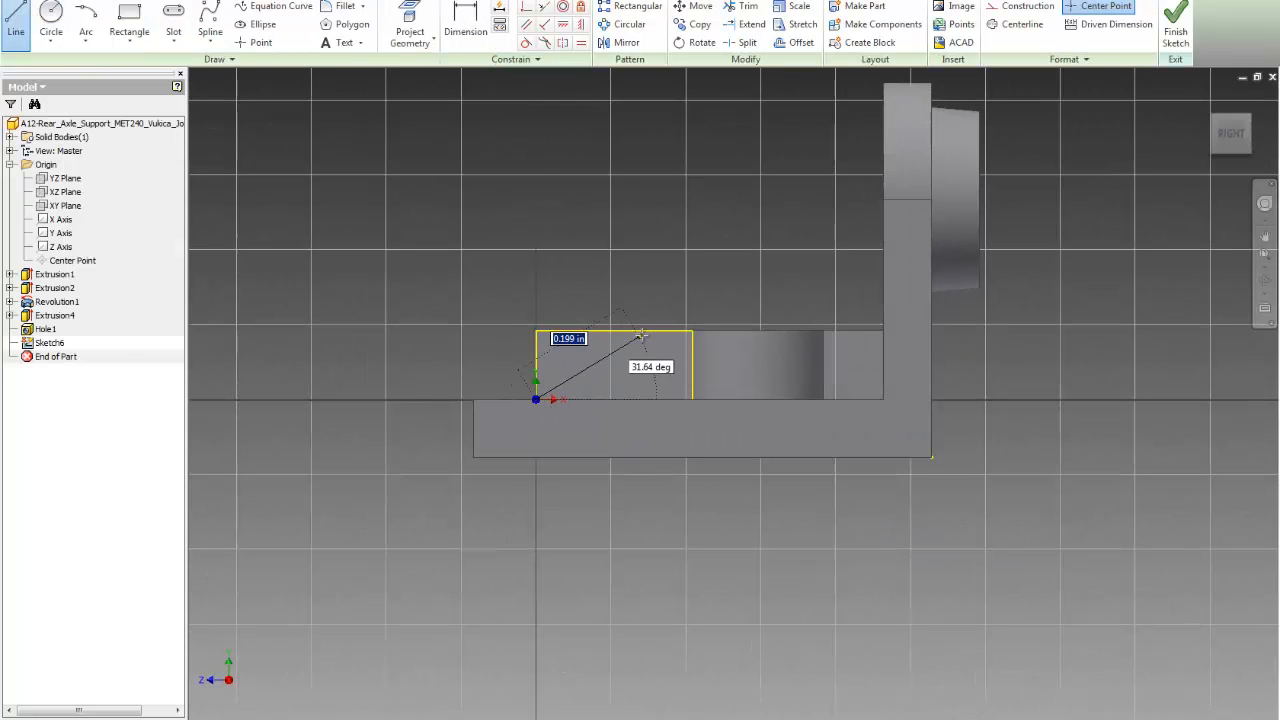
click(642, 331)
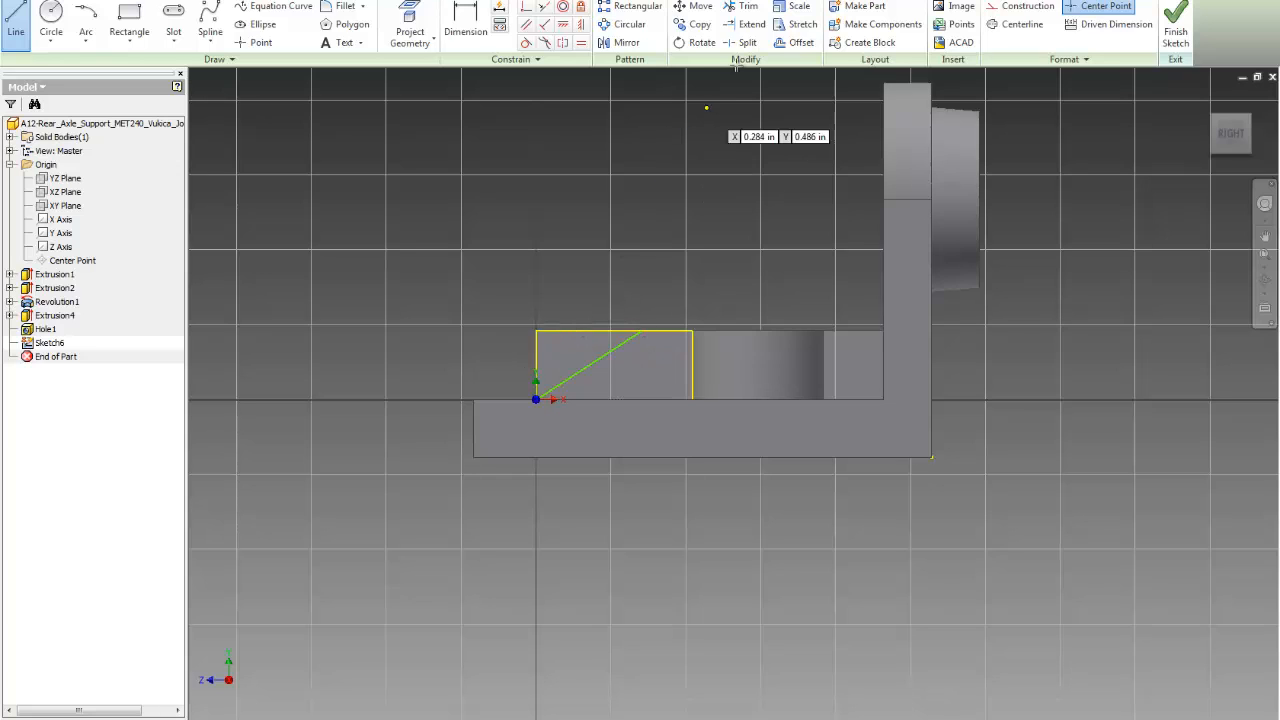
Dimension the diagonal line's upper end 0.32 in from the upright's face and finish the sketch
click(467, 22)
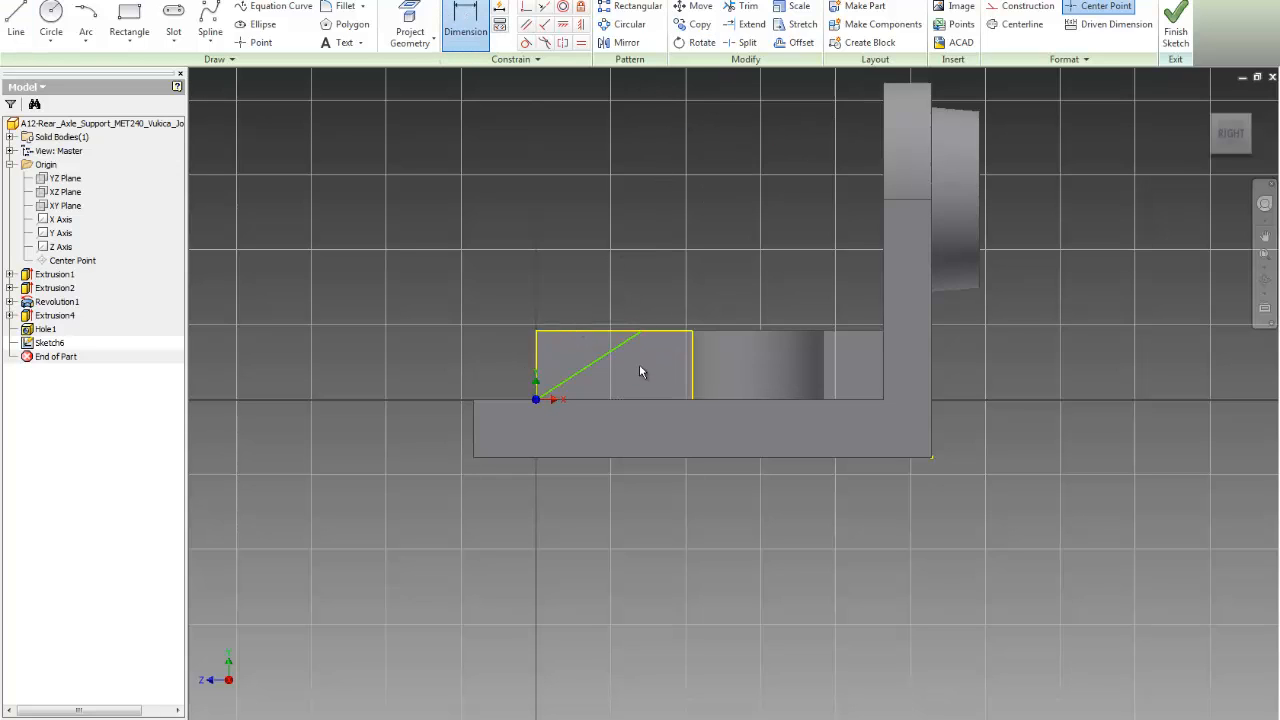
click(881, 294)
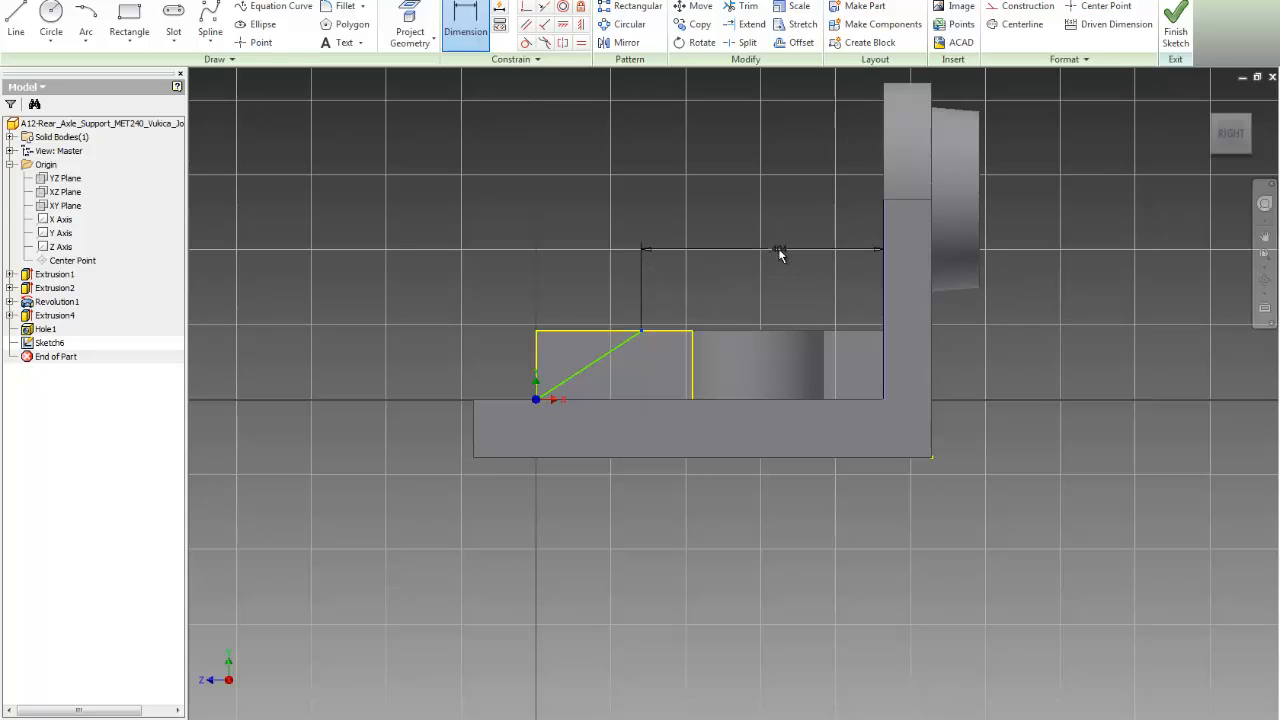
click(780, 255)
text(0.)
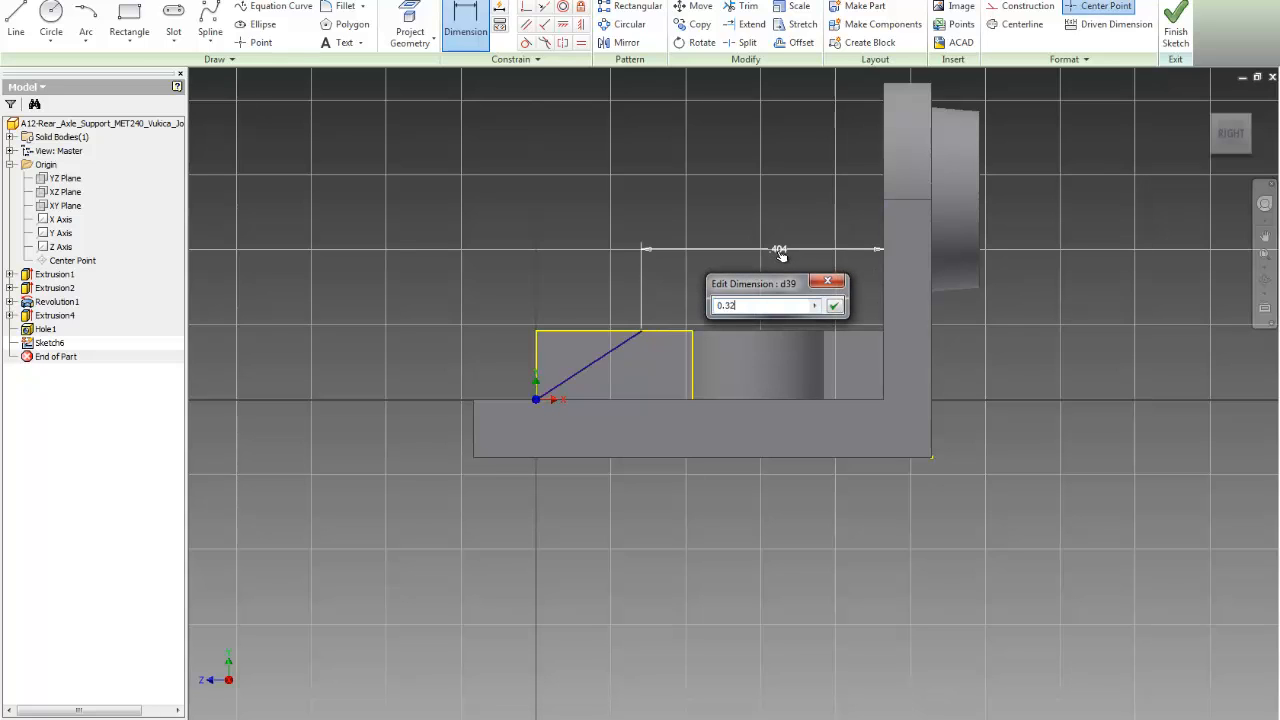
text(32)
key(Return)
click(1175, 25)
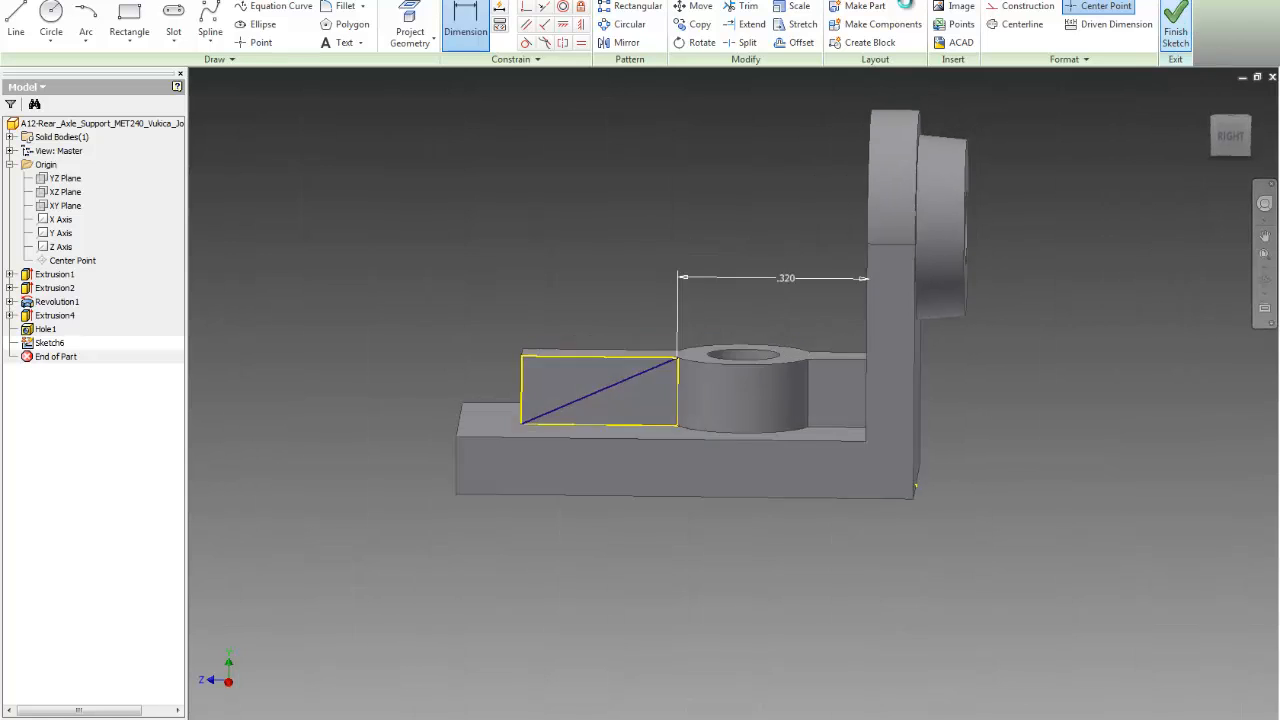
Cut away the triangle above the diagonal line through all of the bar, giving its free end a slope
click(126, 20)
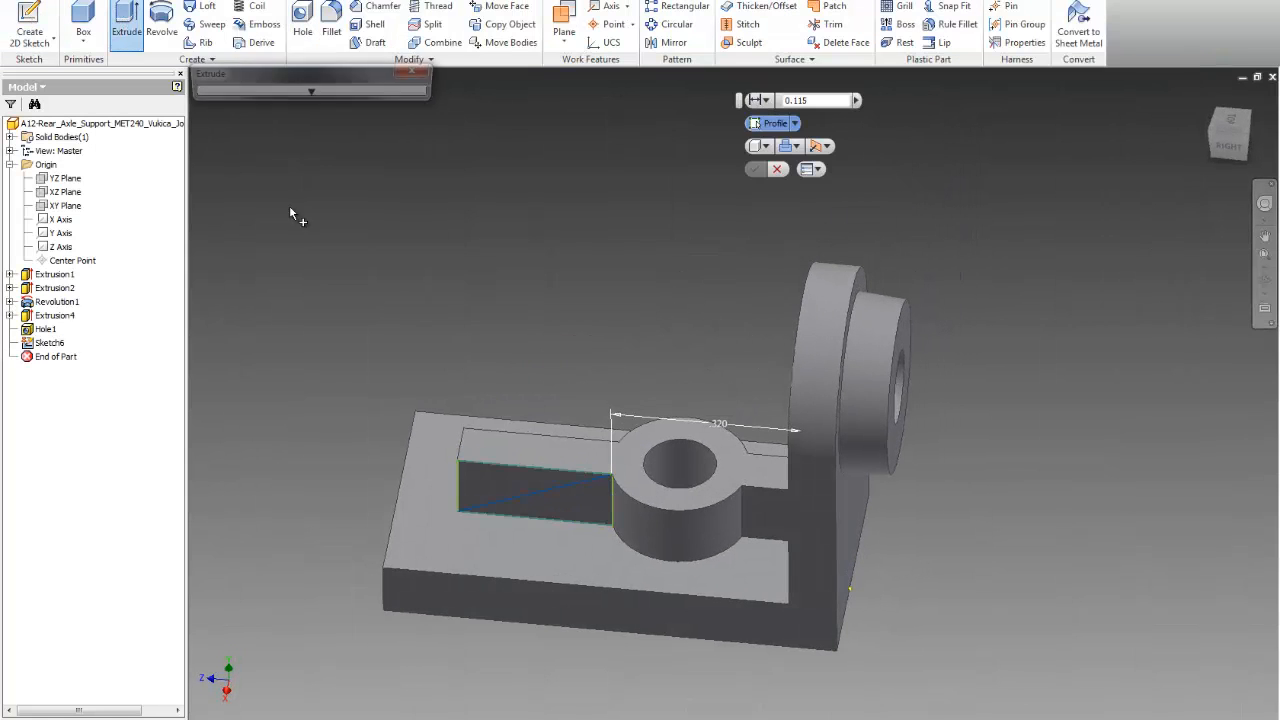
click(514, 486)
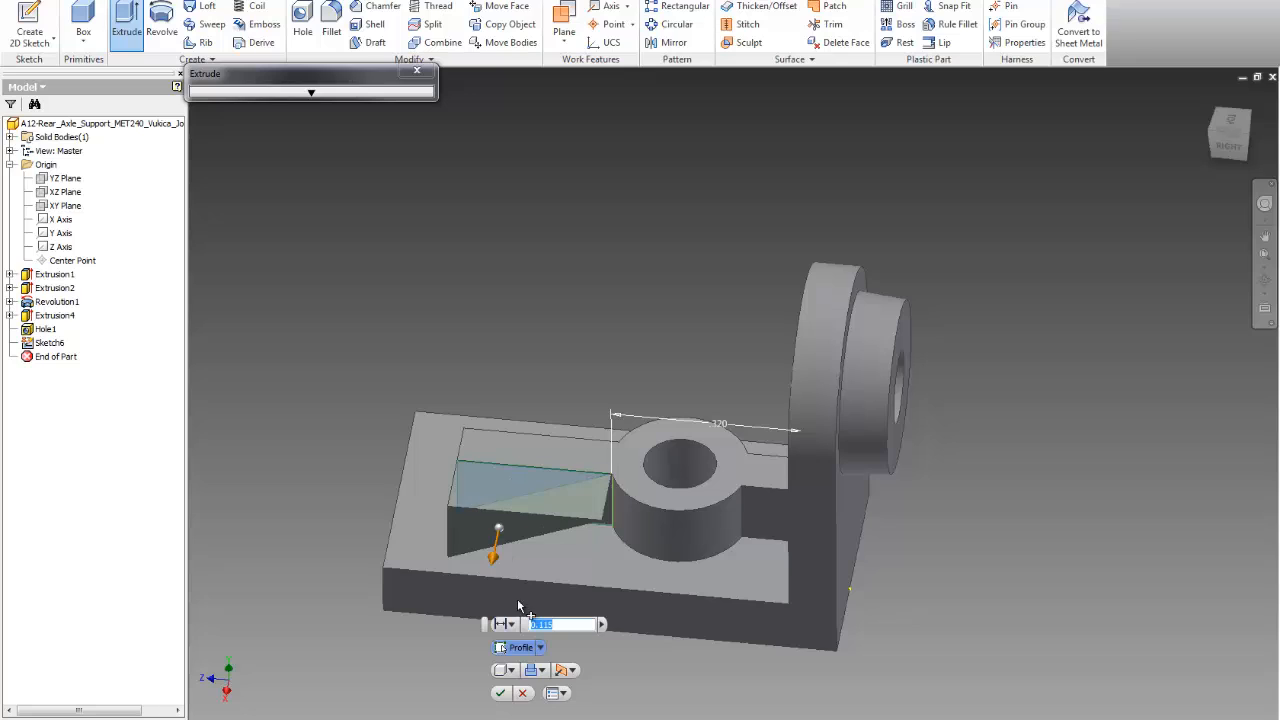
click(540, 670)
click(557, 714)
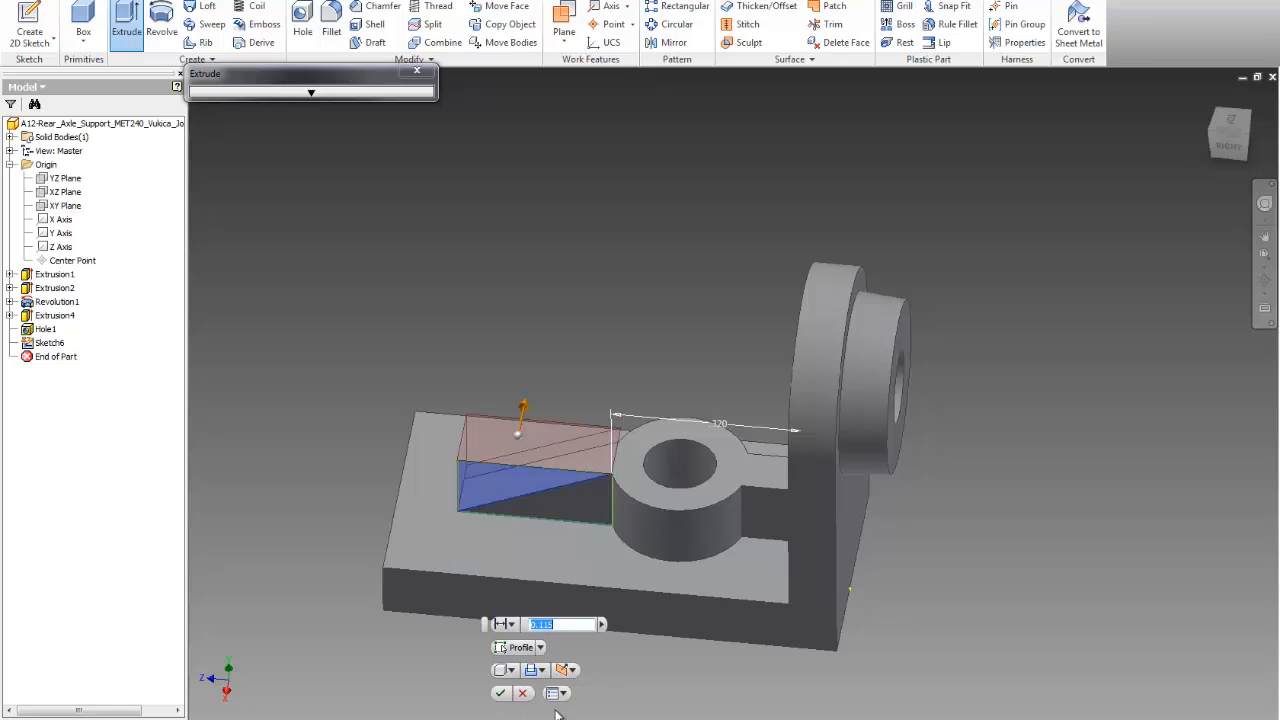
click(509, 624)
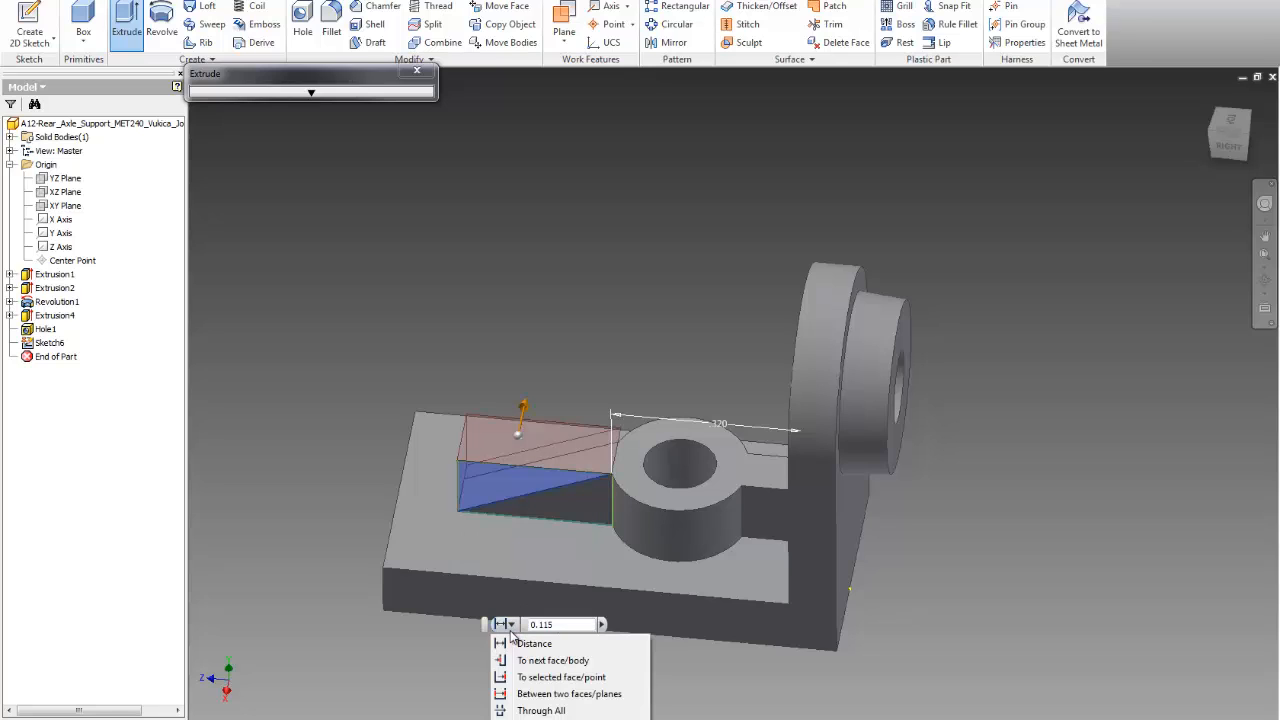
click(517, 709)
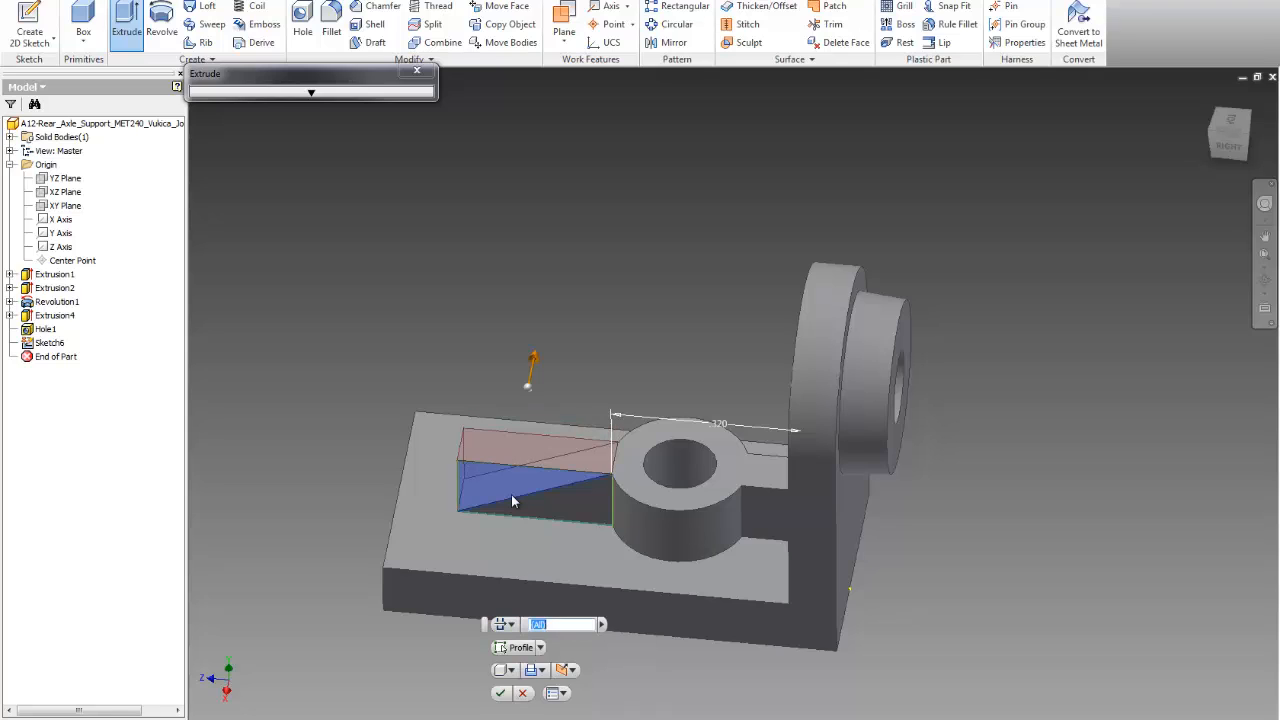
key(Return)
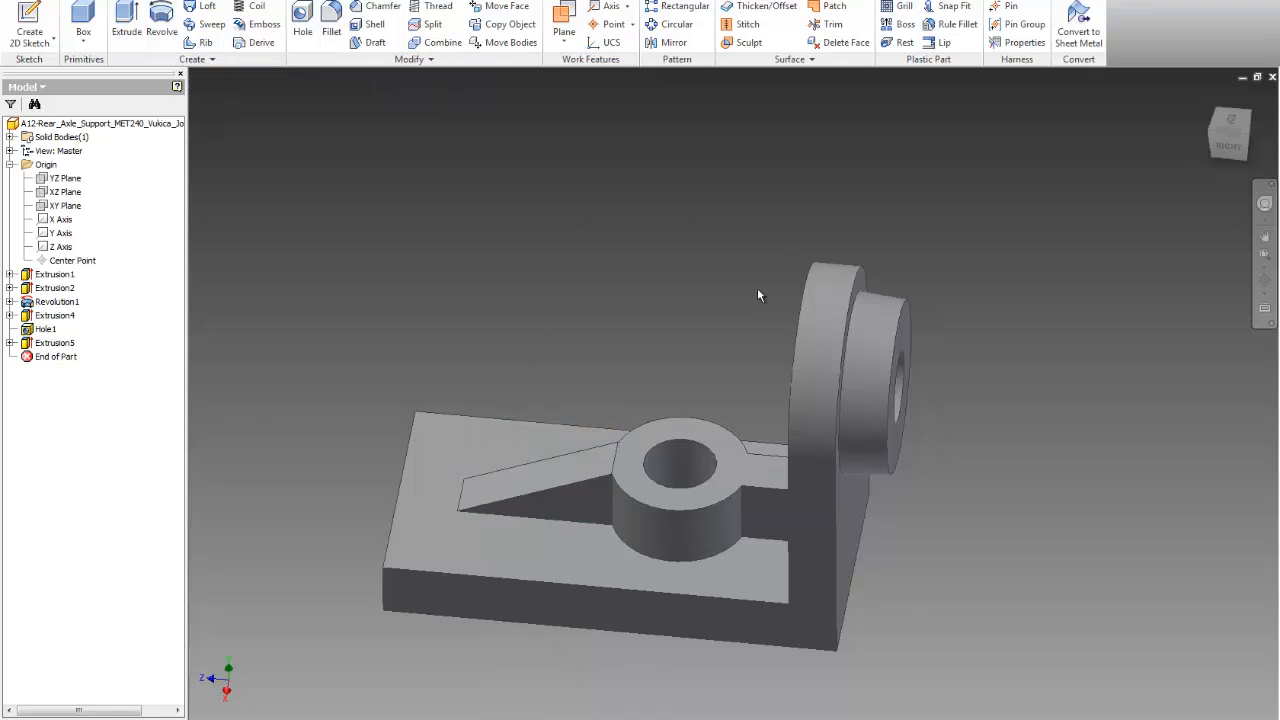
Consult the MET_240_HW#05 document in Word, and examine the bracket model from the upright's inner side
mouse_move(307, 716)
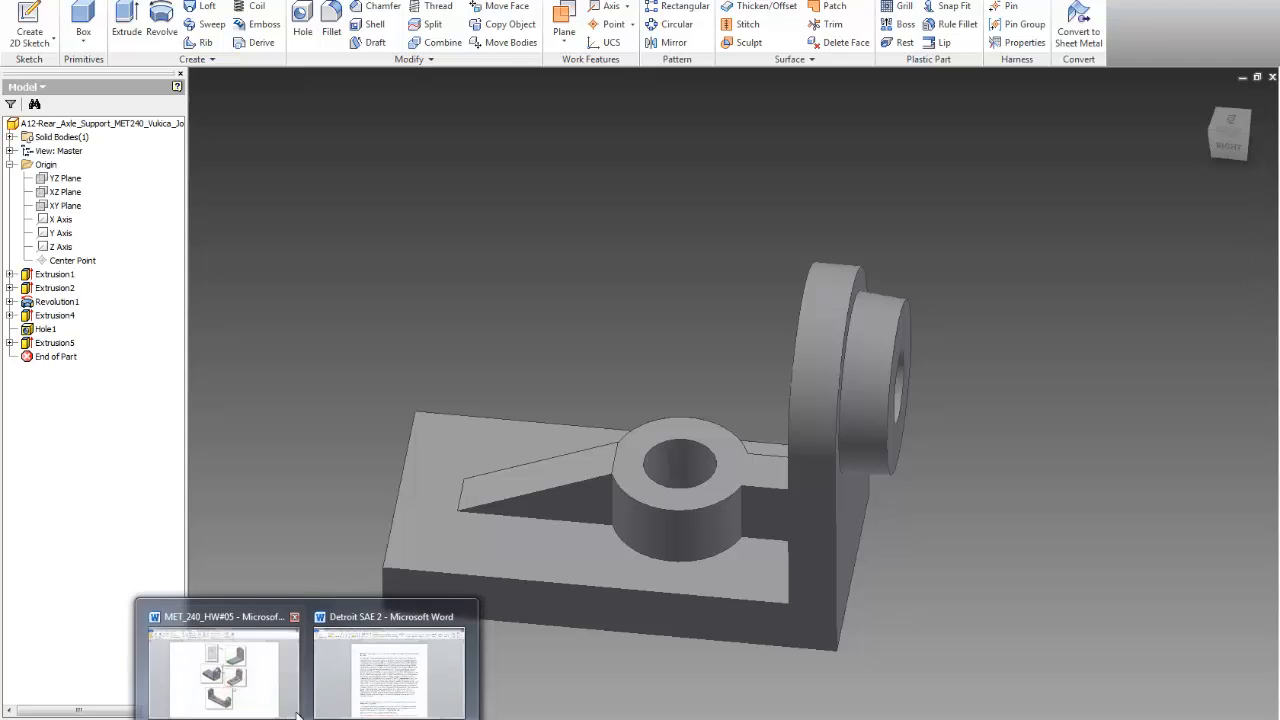
click(235, 660)
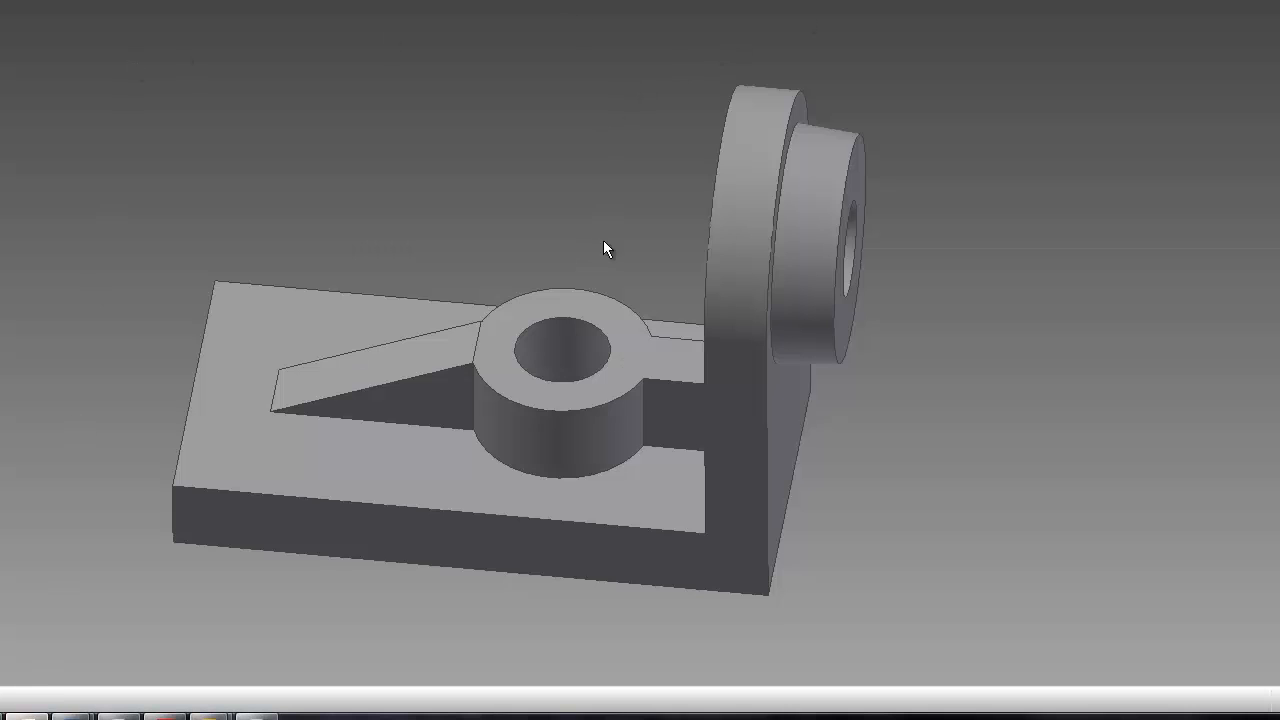
shift+middle_drag(603, 240, 711, 251)
scroll(583, 360, up, 2)
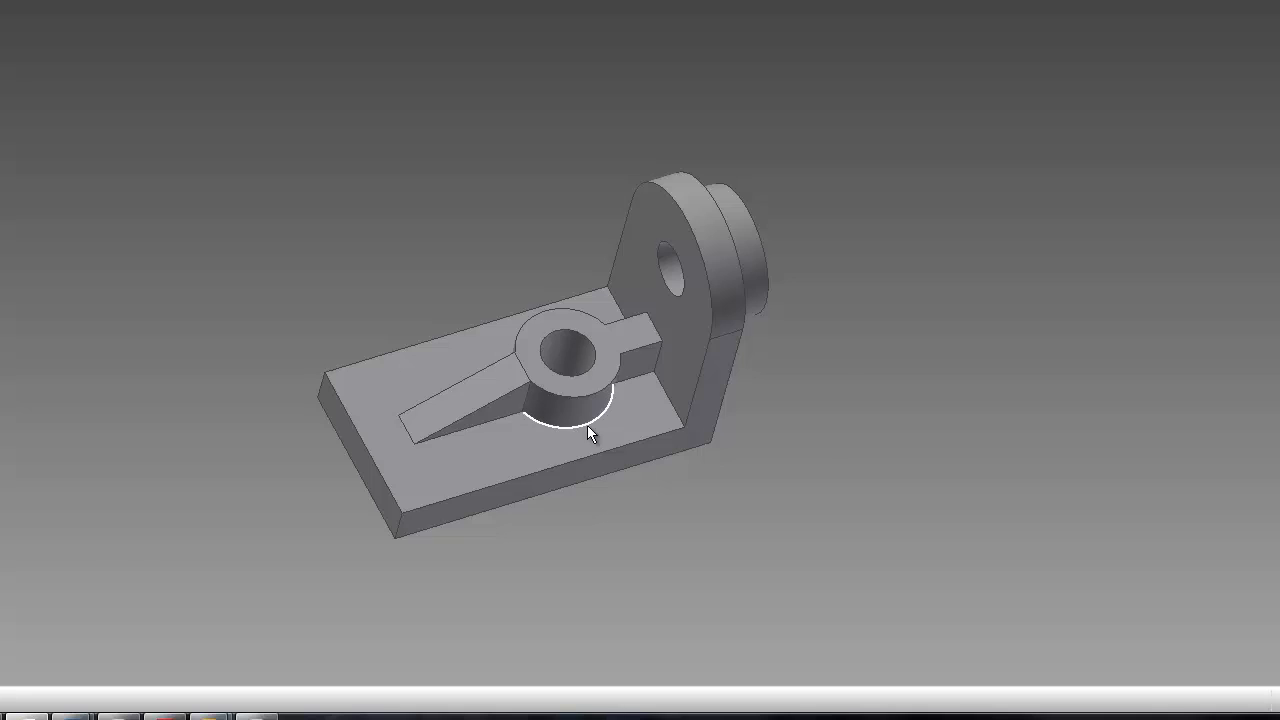
scroll(587, 425, down, 3)
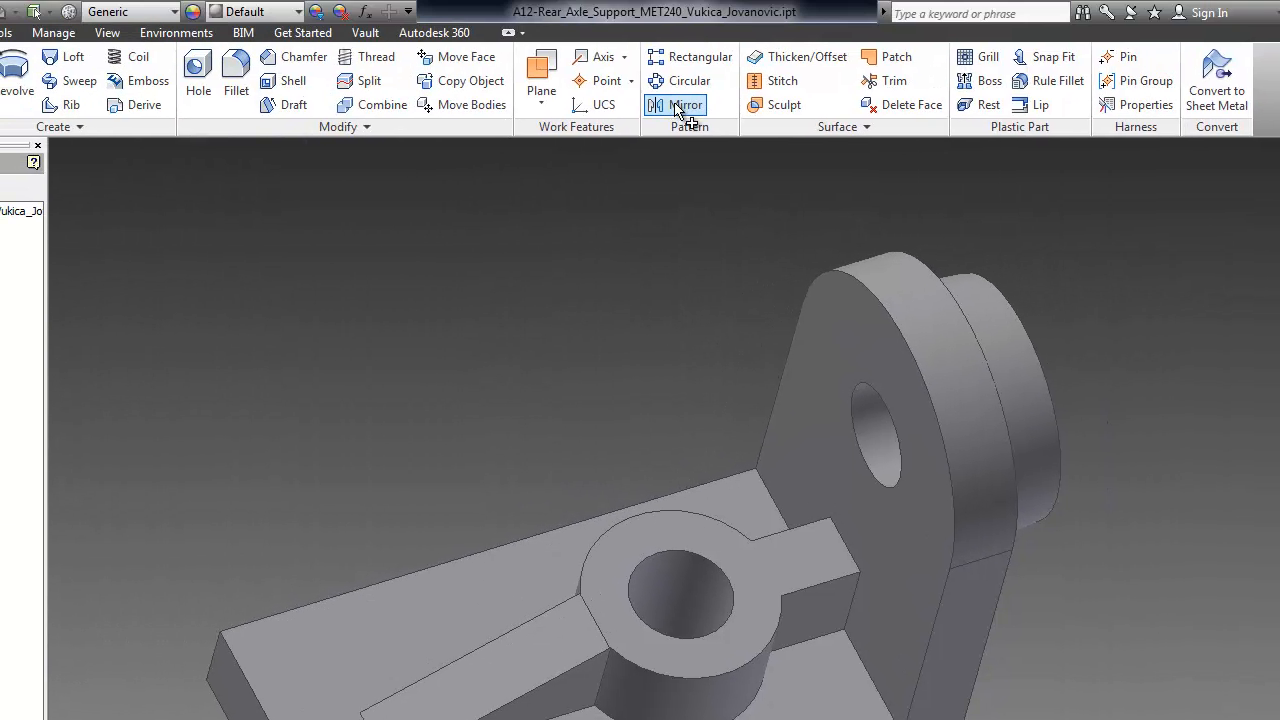
Mirror the entire solid about the base's free end face, keeping the original and joining both halves
click(680, 106)
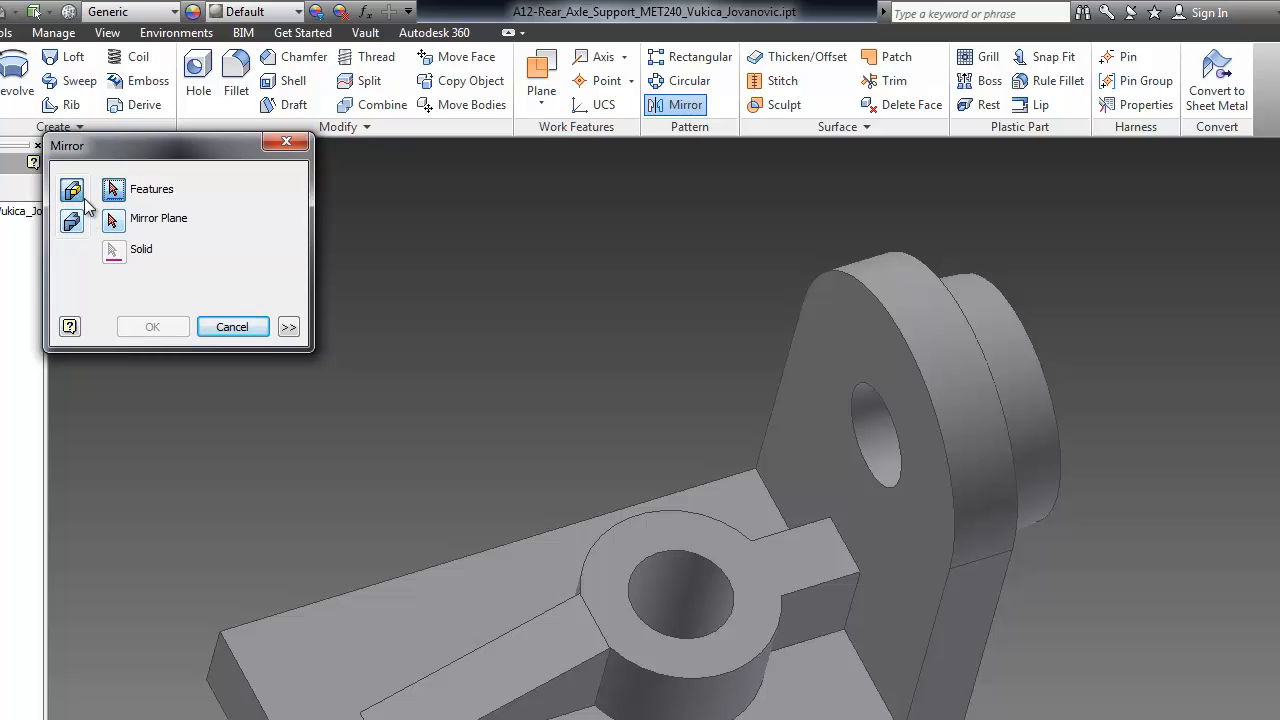
click(71, 222)
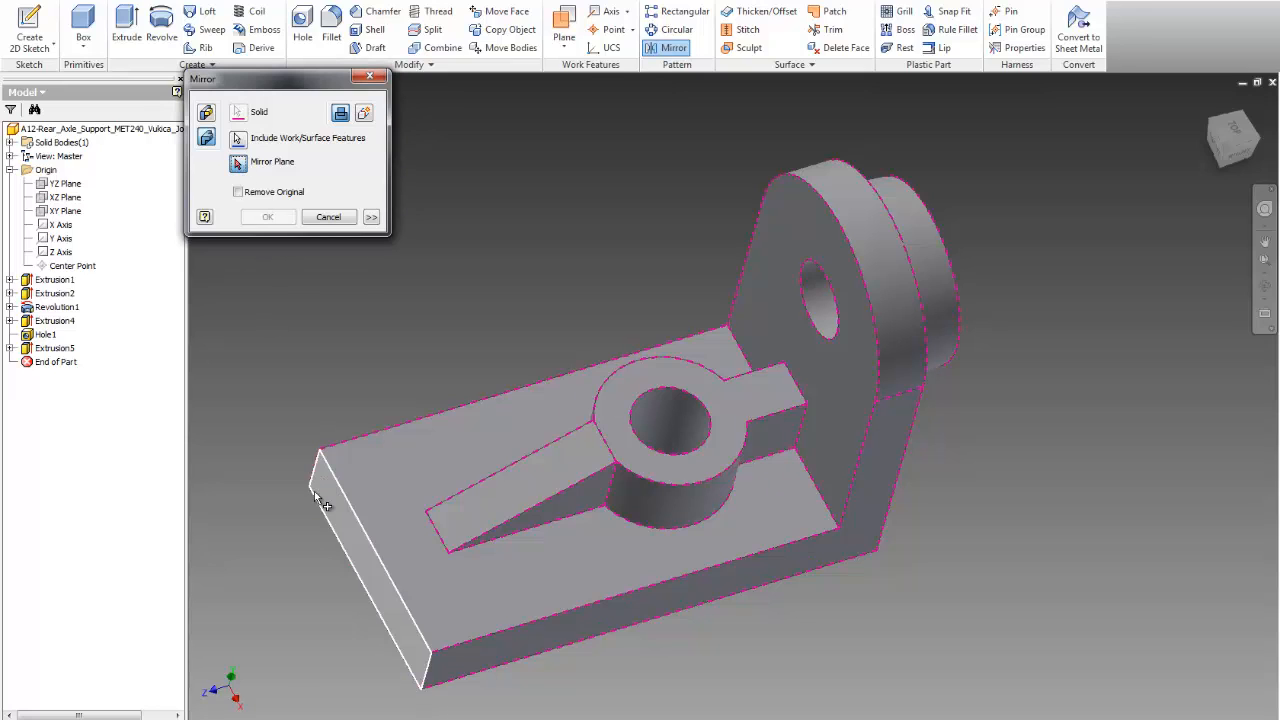
click(322, 497)
scroll(374, 386, down, 3)
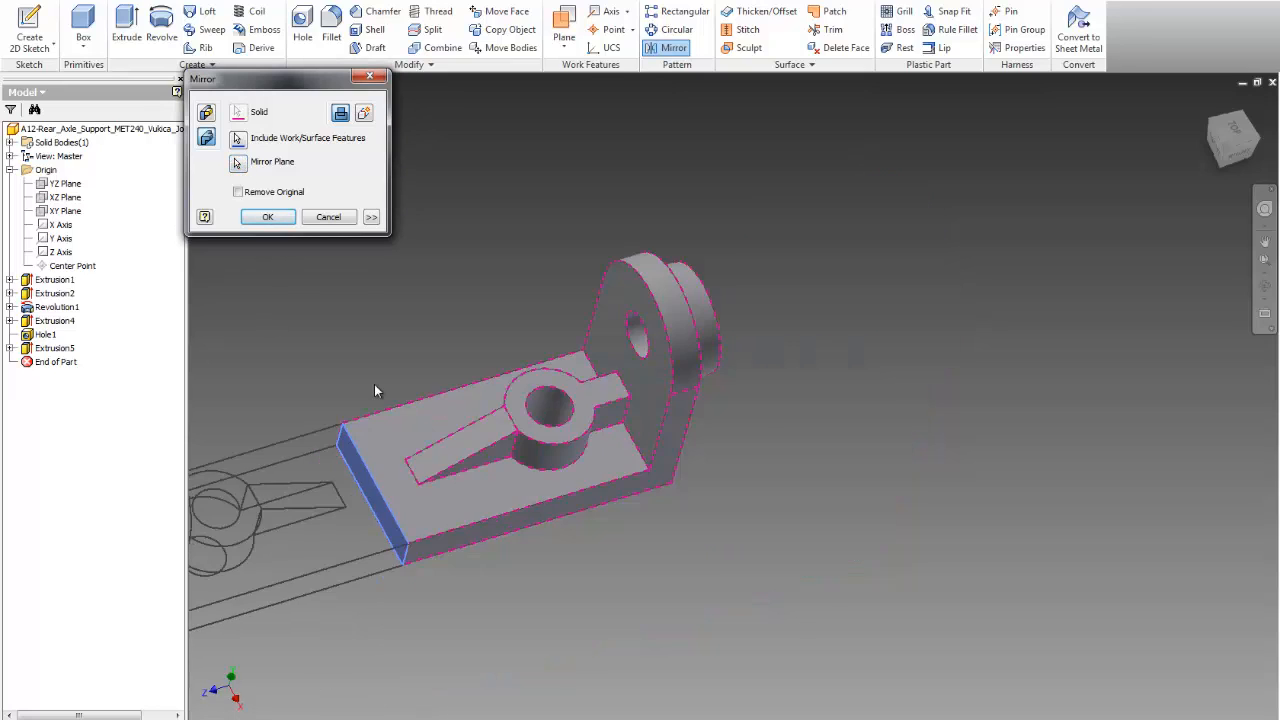
click(265, 218)
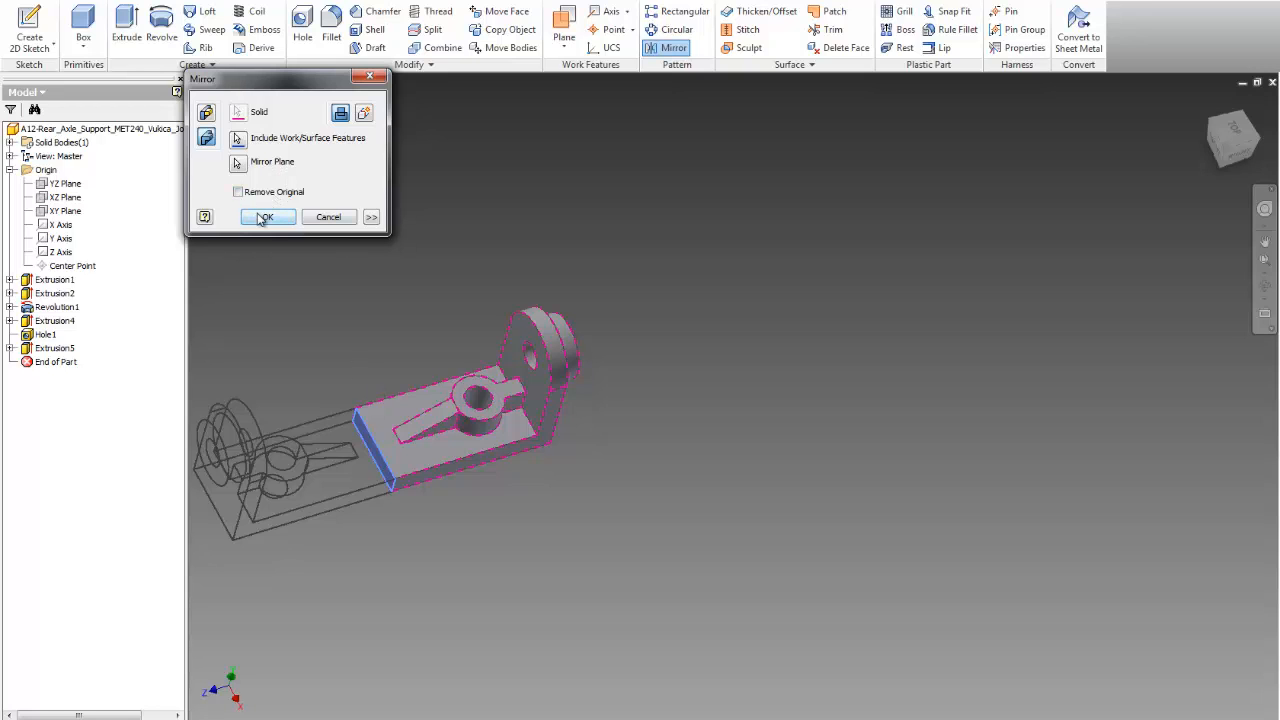
Restore the home view of the complete support and save the part file
middle_click(683, 368)
middle_click(683, 368)
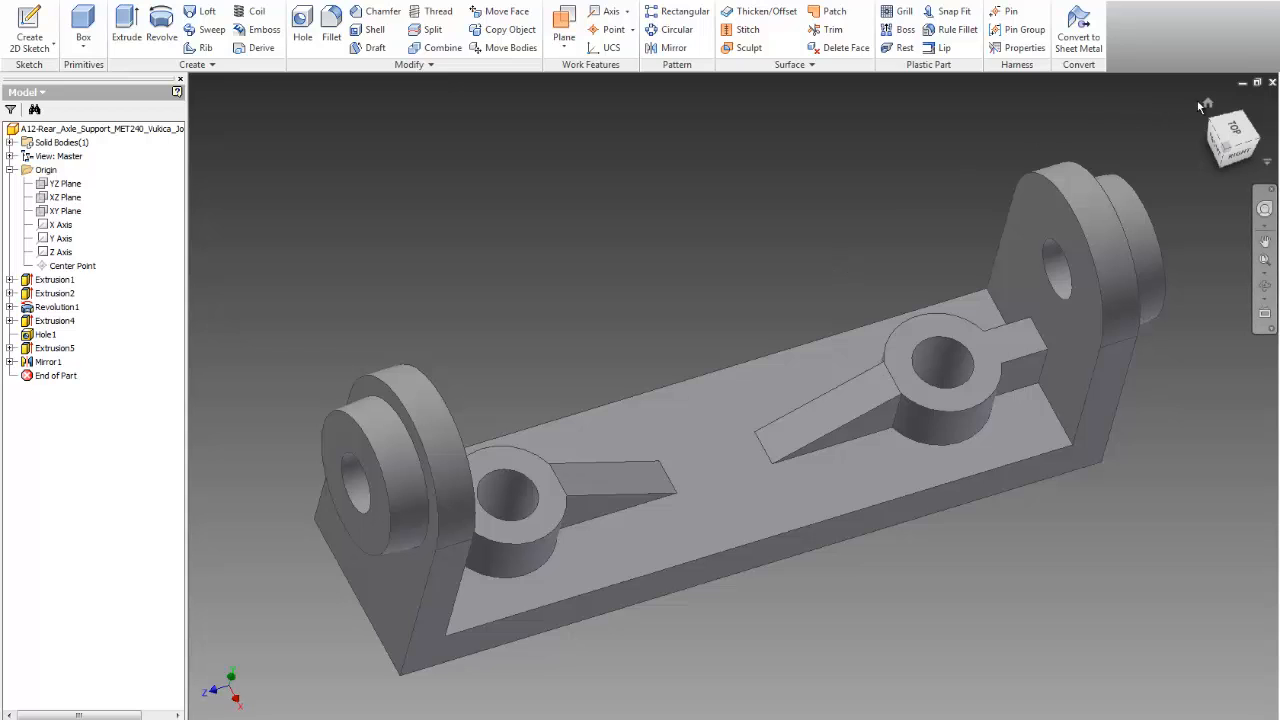
click(1206, 104)
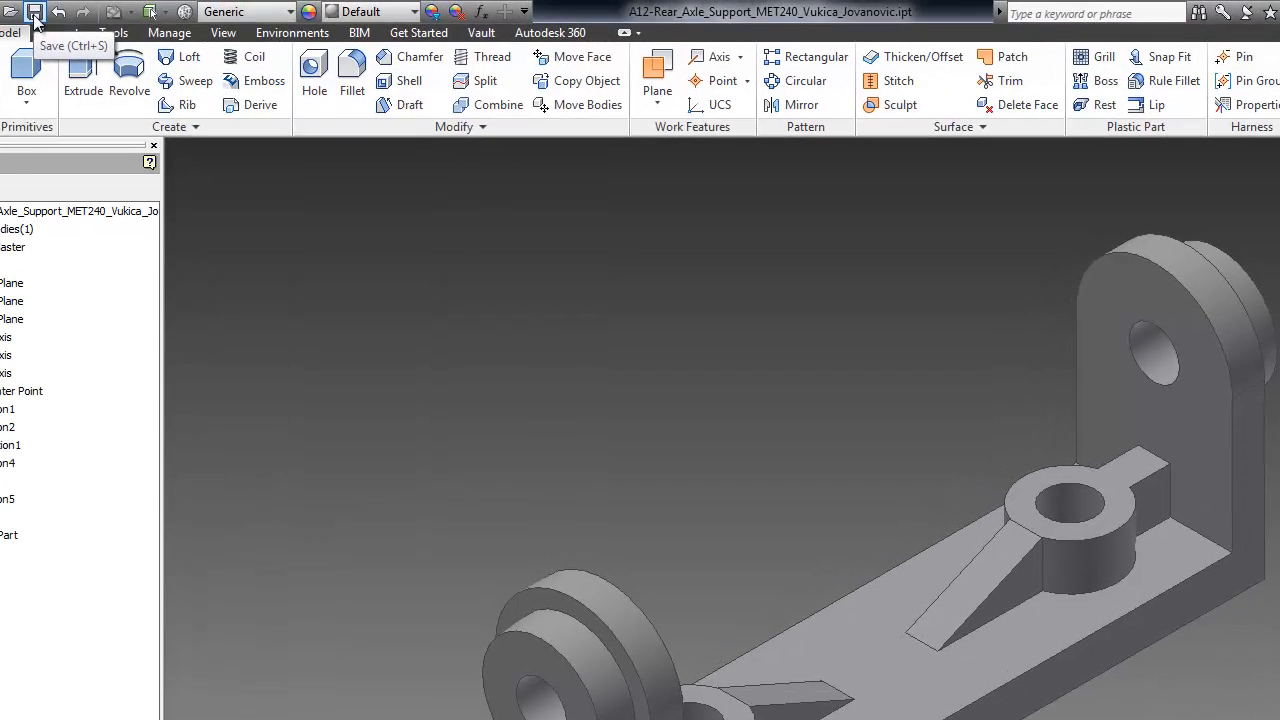
click(35, 13)
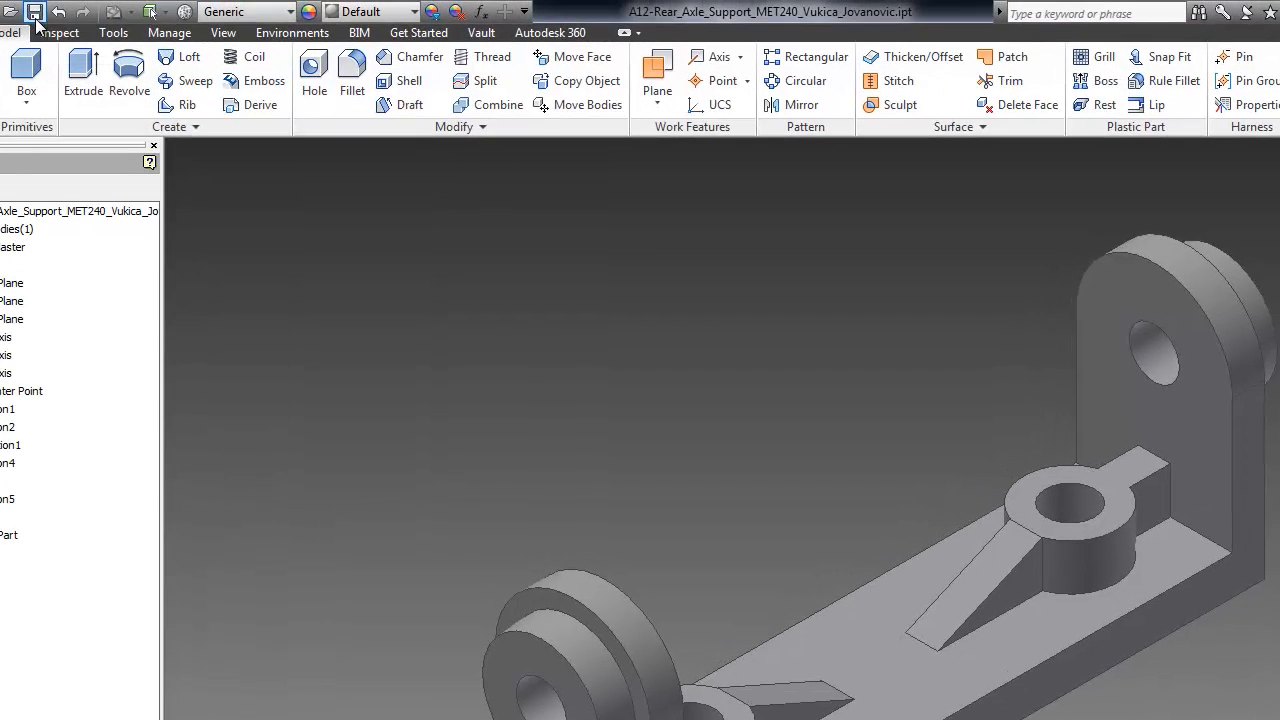